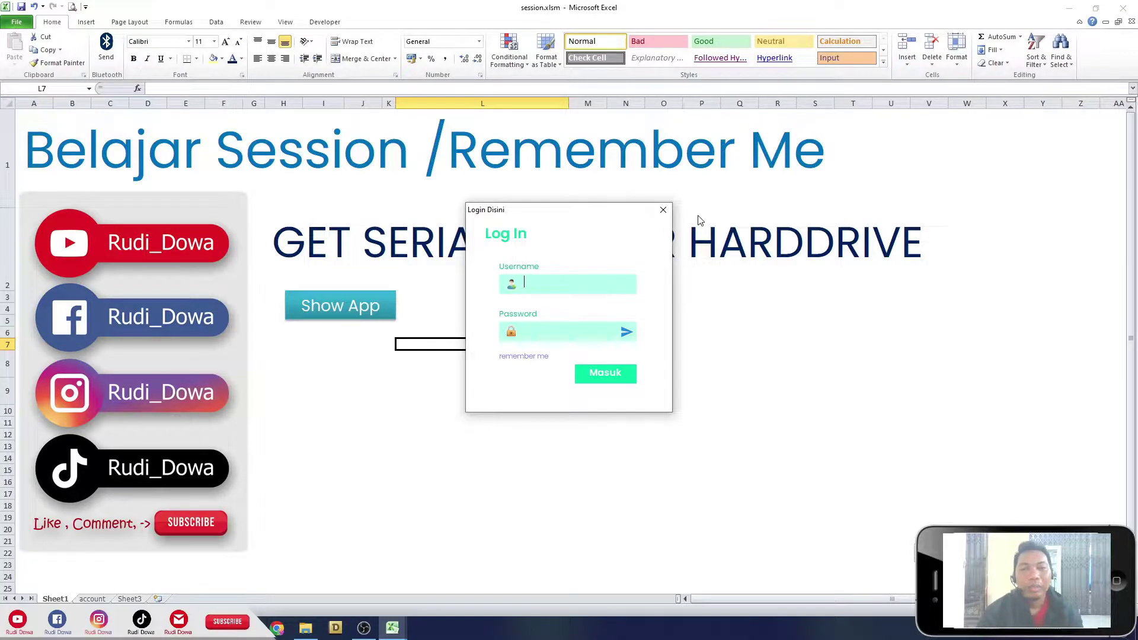
Step: Reposition the running login form, then close it and open the Visual Basic editor
left_click_drag(606, 215, 506, 308)
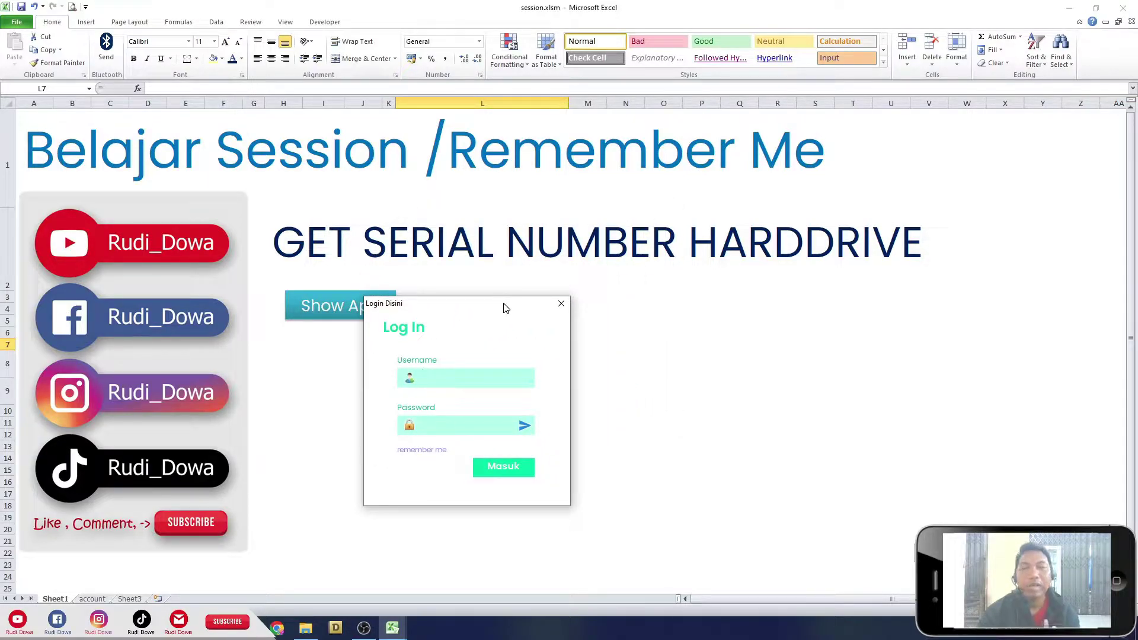
left_click(493, 421)
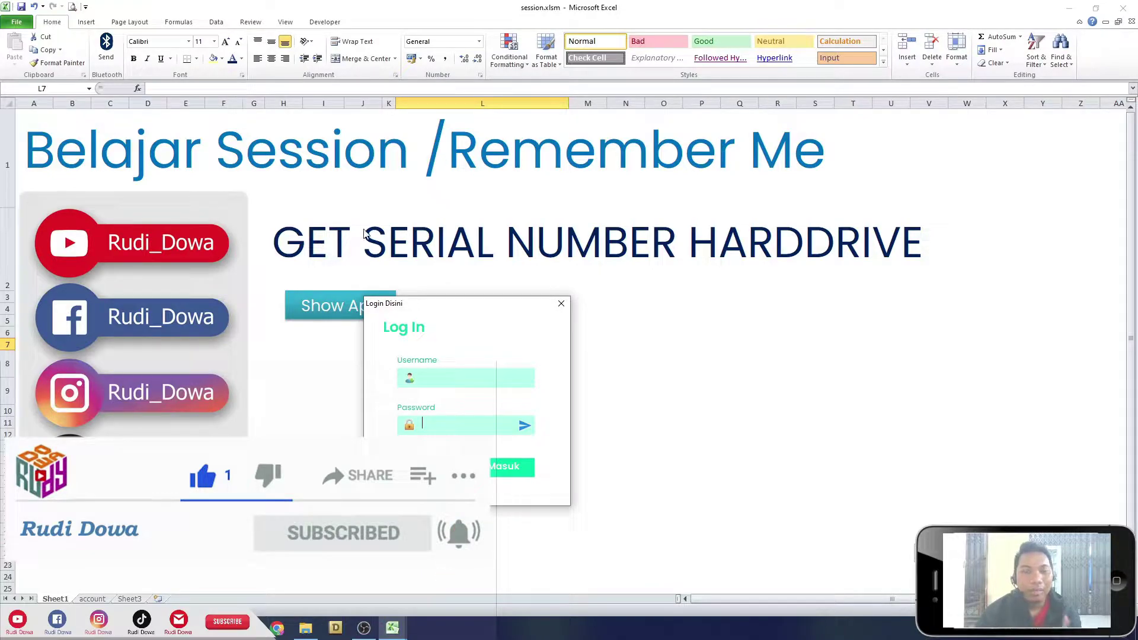
left_click_drag(460, 309, 497, 185)
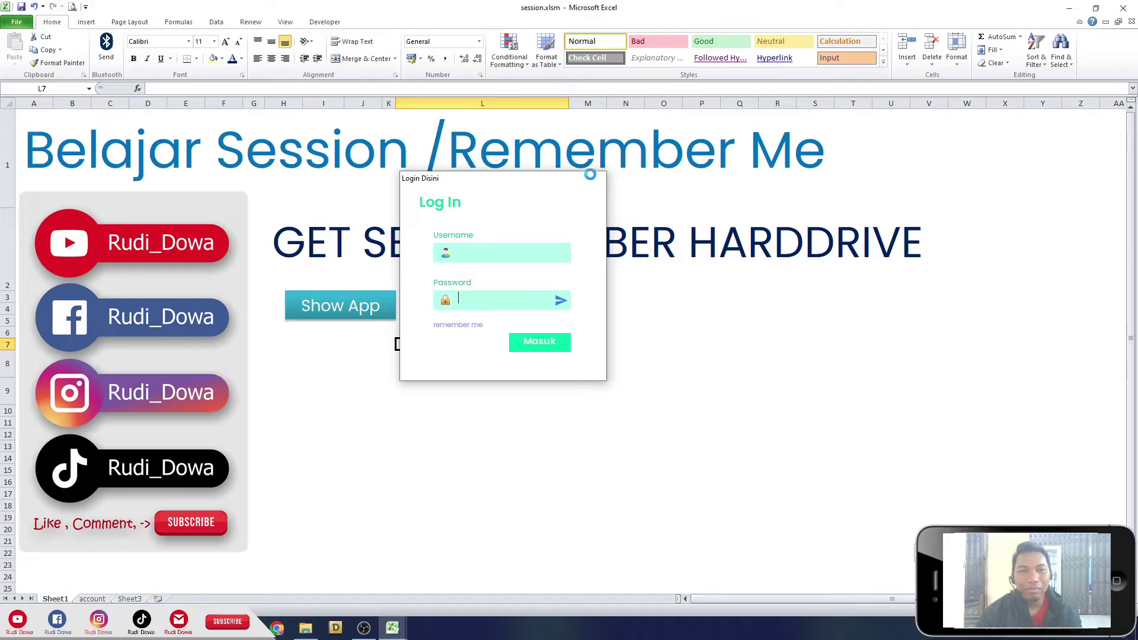
left_click(590, 172)
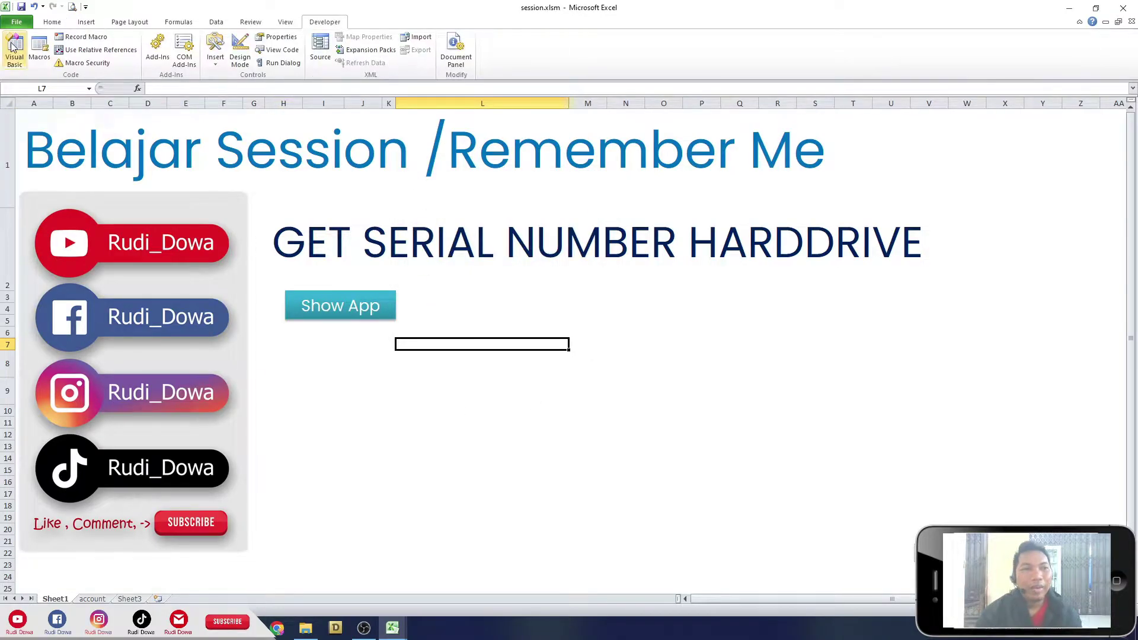
left_click(16, 50)
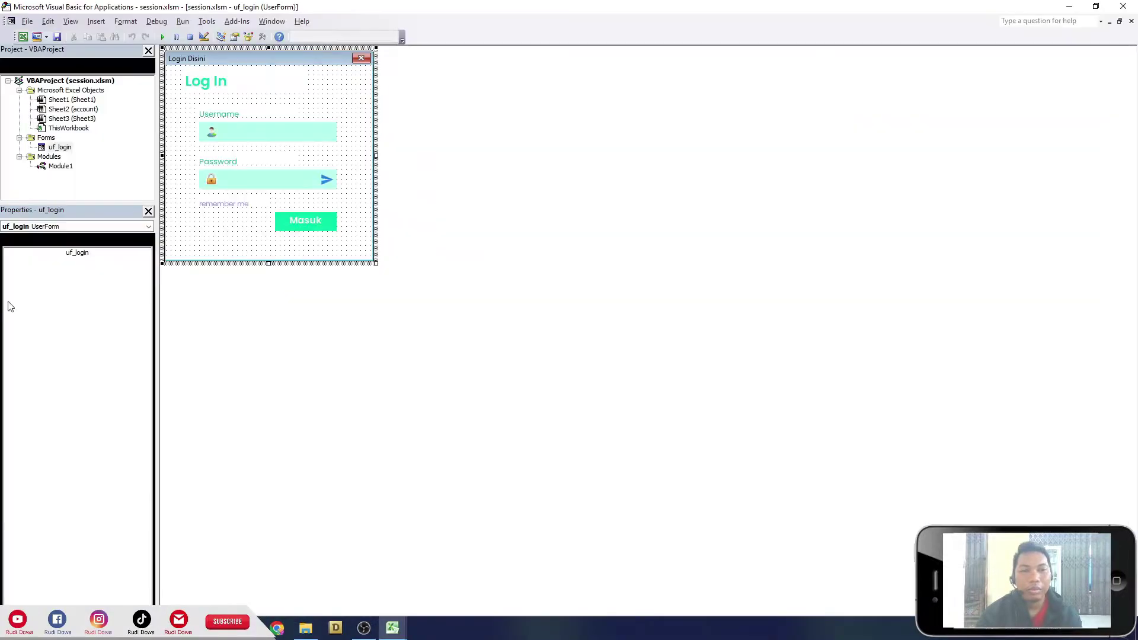
Step: Open the Masuk button's cmd_simpan_Click code and review its Application.UserName assignment
double_click(309, 240)
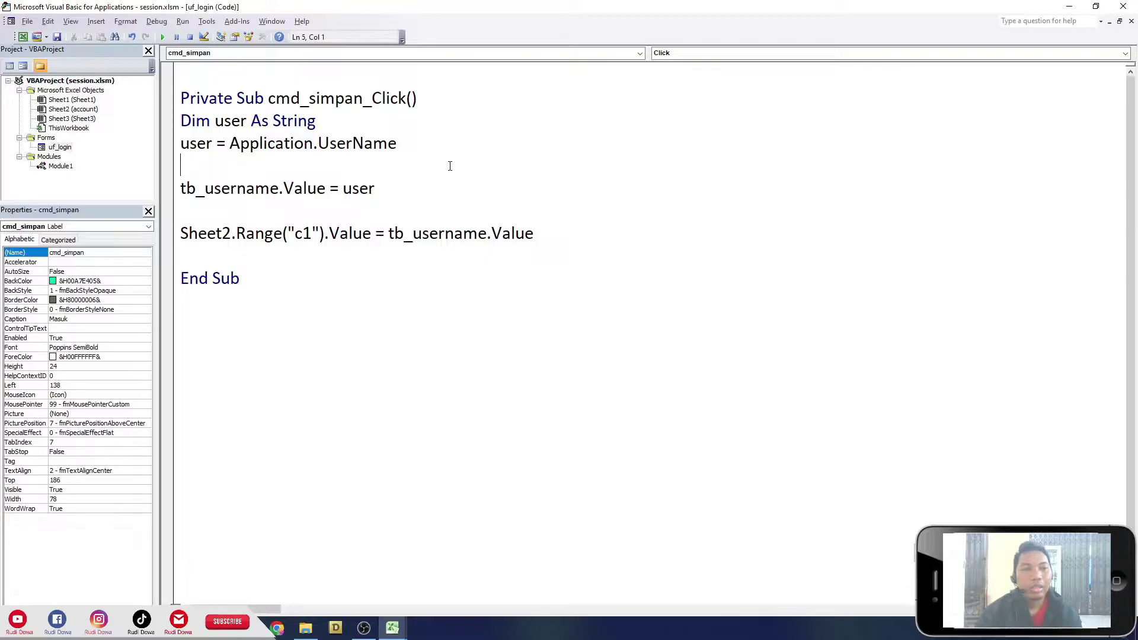
left_click_drag(553, 236, 87, 115)
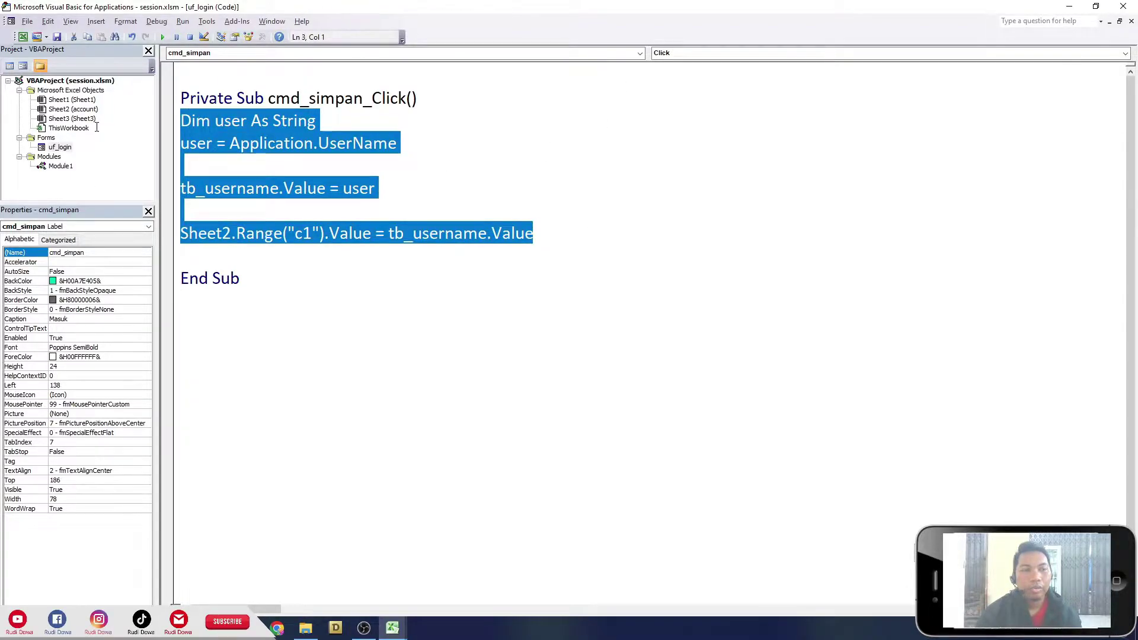
left_click(595, 236)
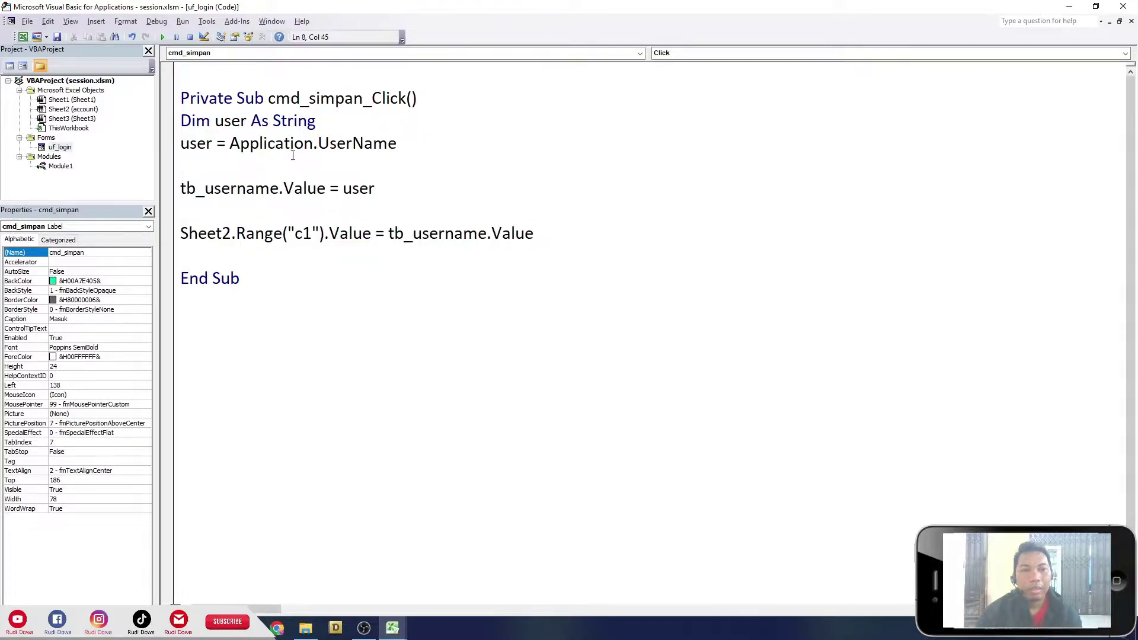
left_click_drag(461, 139, 214, 143)
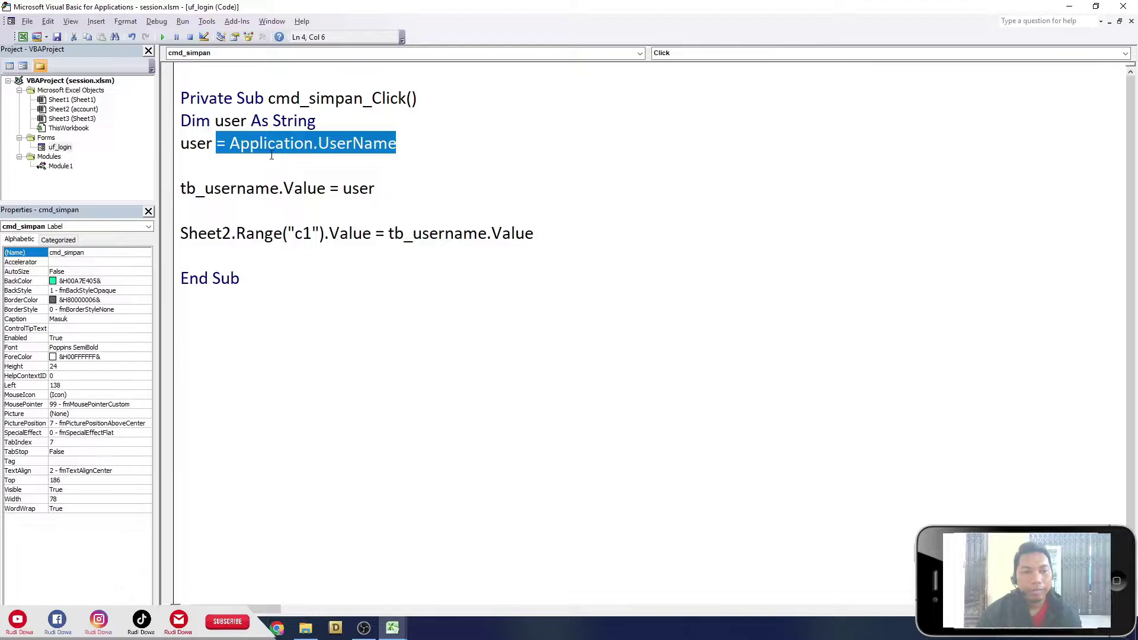
left_click(507, 186)
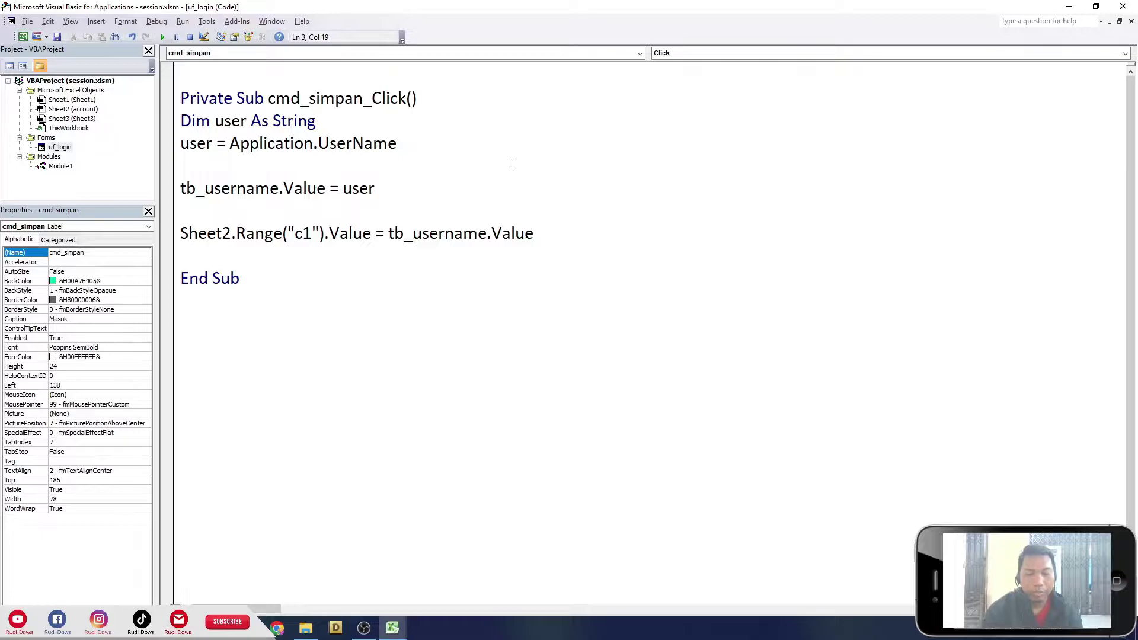
Step: Declare Dim kode As String below the user declaration
key("Return")
type("Dim")
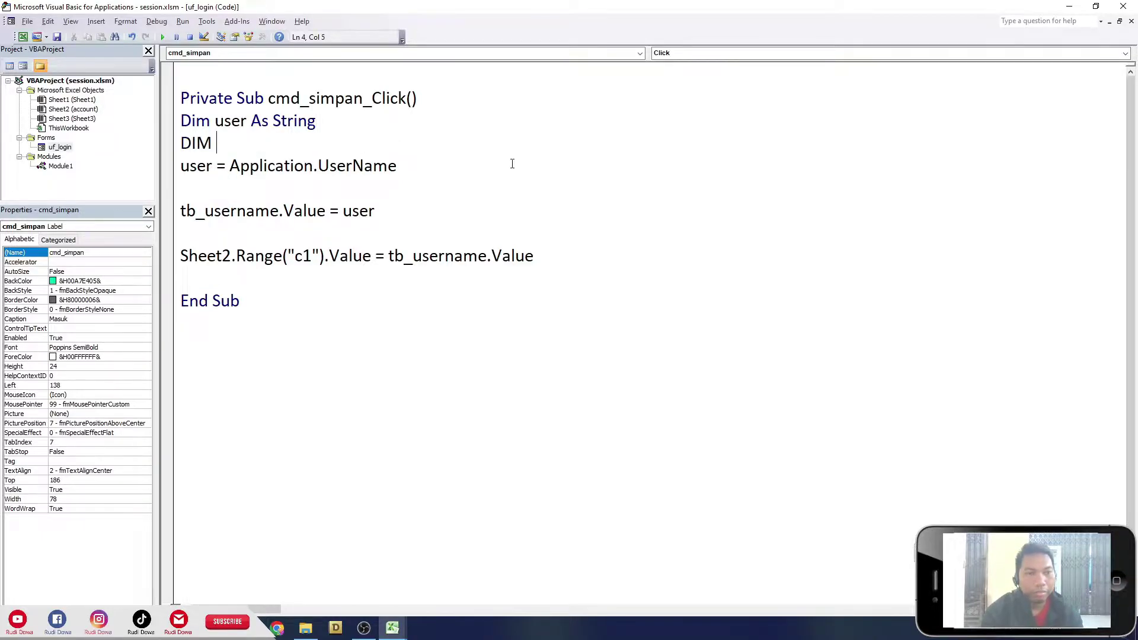
key("BackSpace")
key("BackSpace")
key("BackSpace")
type("im ")
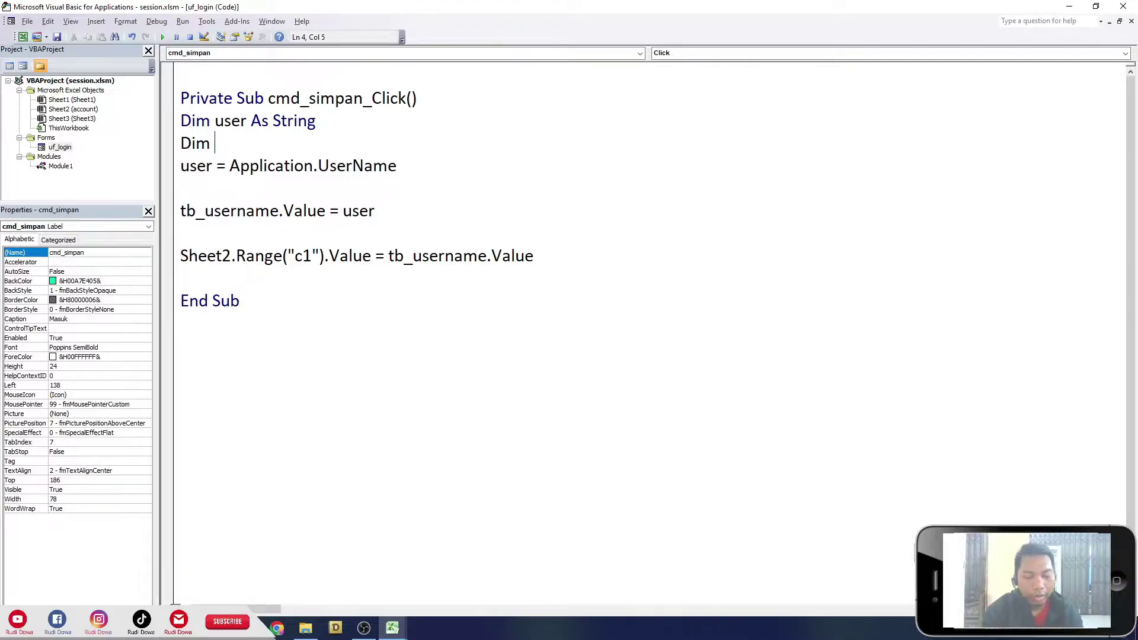
type("serial")
key("BackSpace")
key("BackSpace")
key("BackSpace")
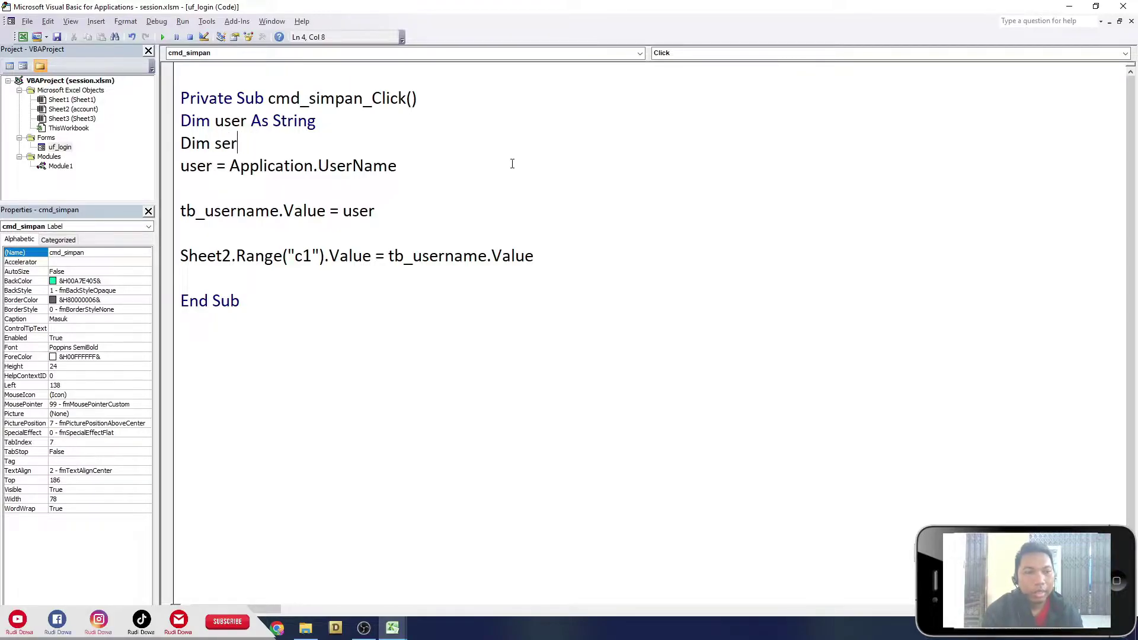
key("BackSpace")
key("BackSpace")
key("BackSpace")
type("kode as ")
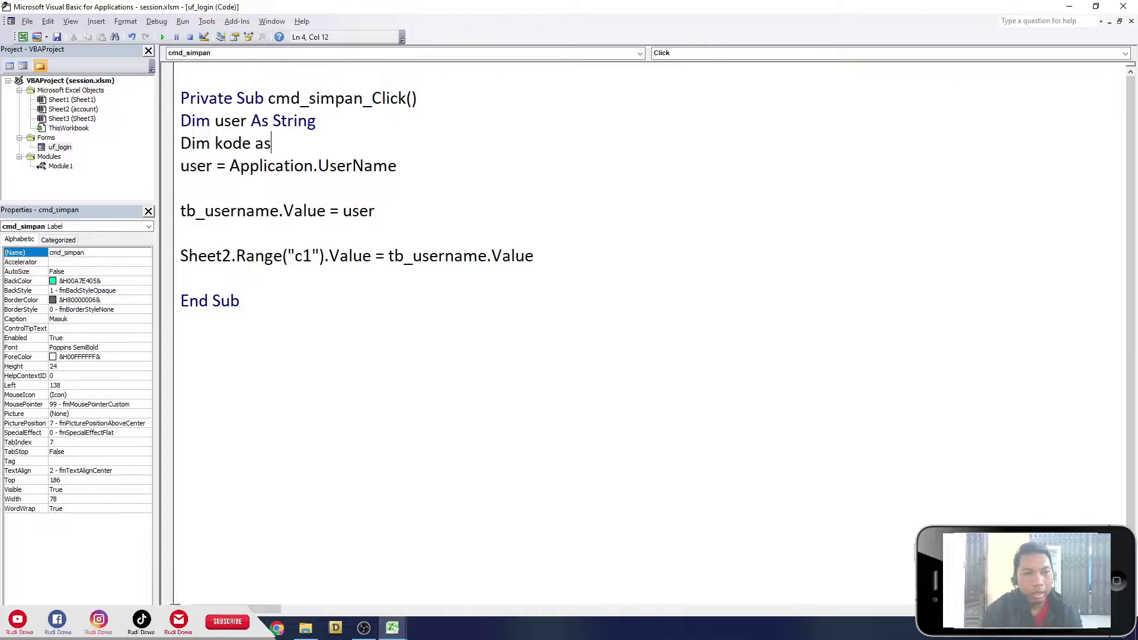
type("string")
key("Return")
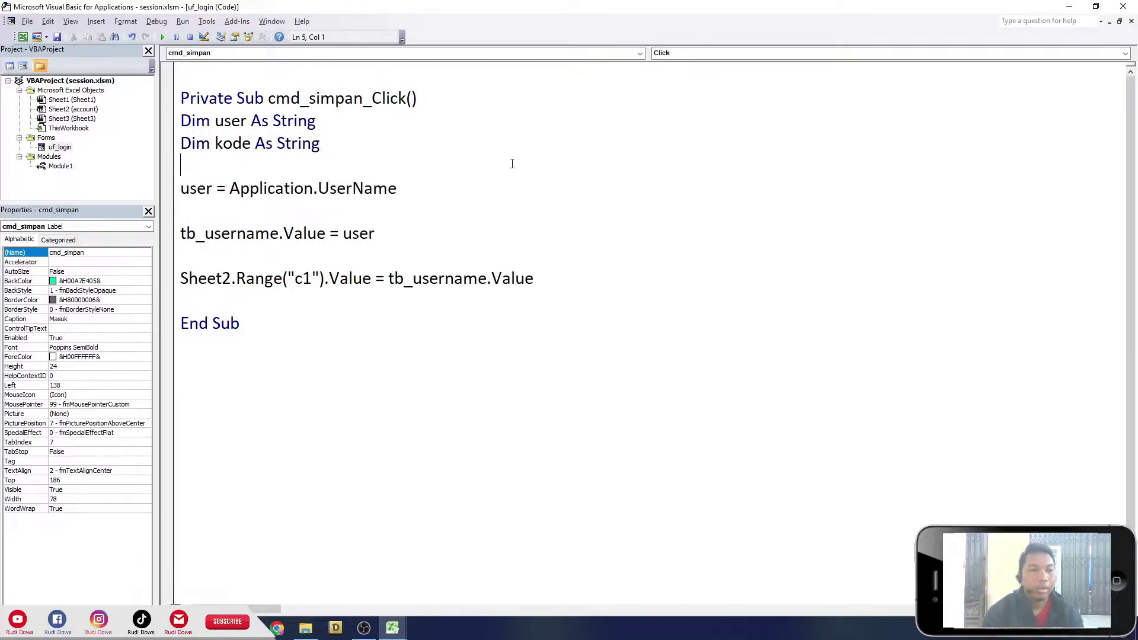
key("Delete")
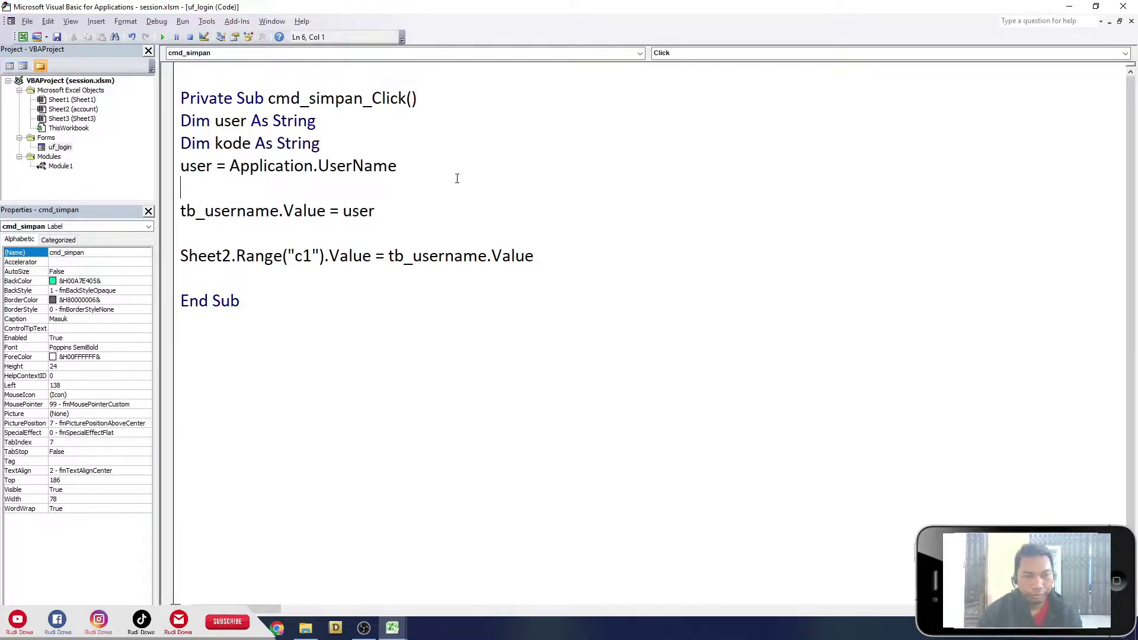
Step: Start the line kode = createobject("scripting.filesystemobject").getdrive("C\ below the user assignment
left_click(455, 168)
key("Return")
type("k")
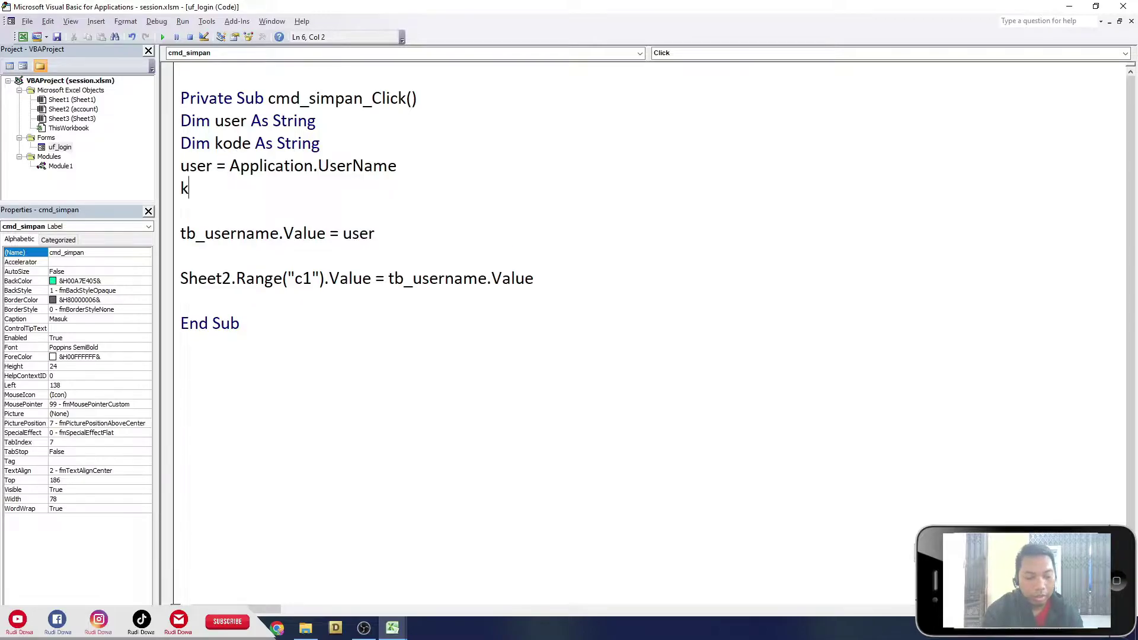
type("ode=")
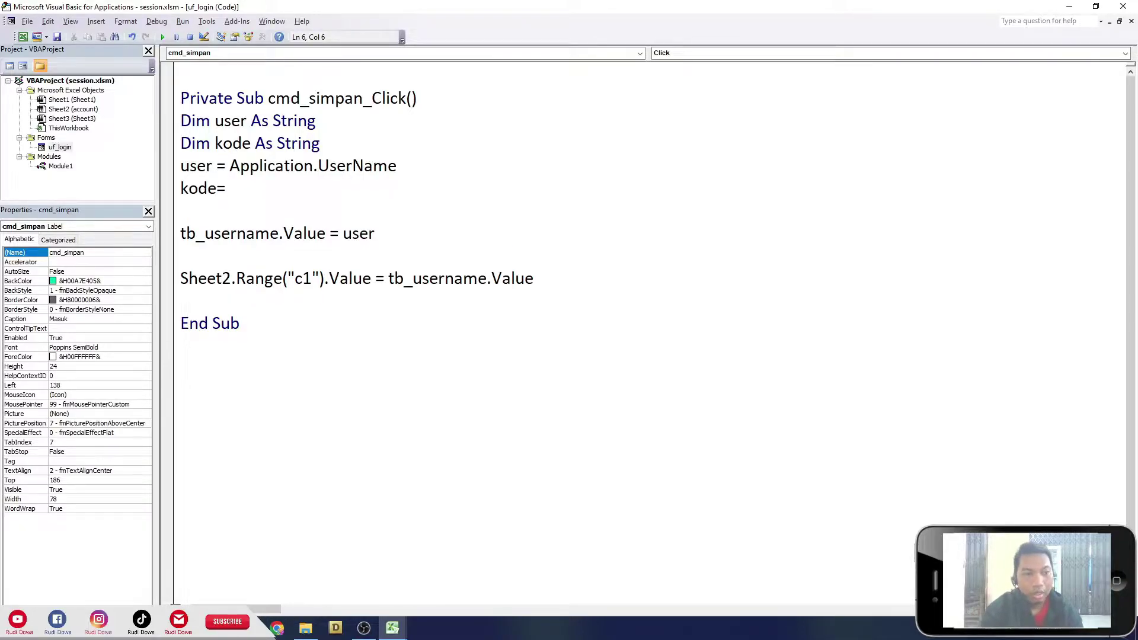
type("cres")
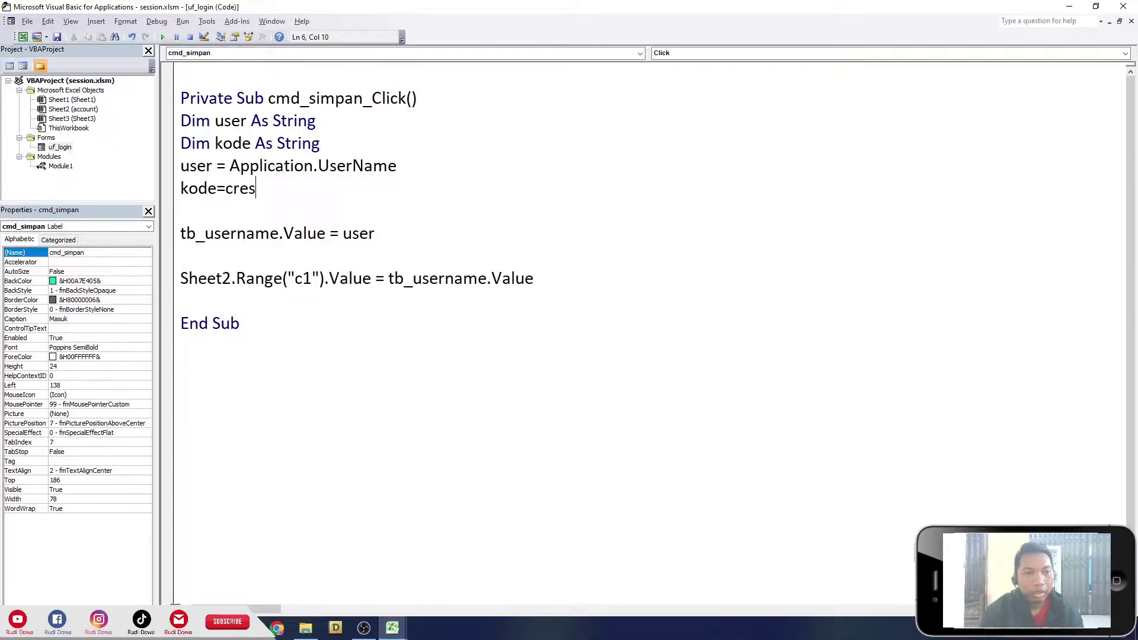
key("BackSpace")
type("ato")
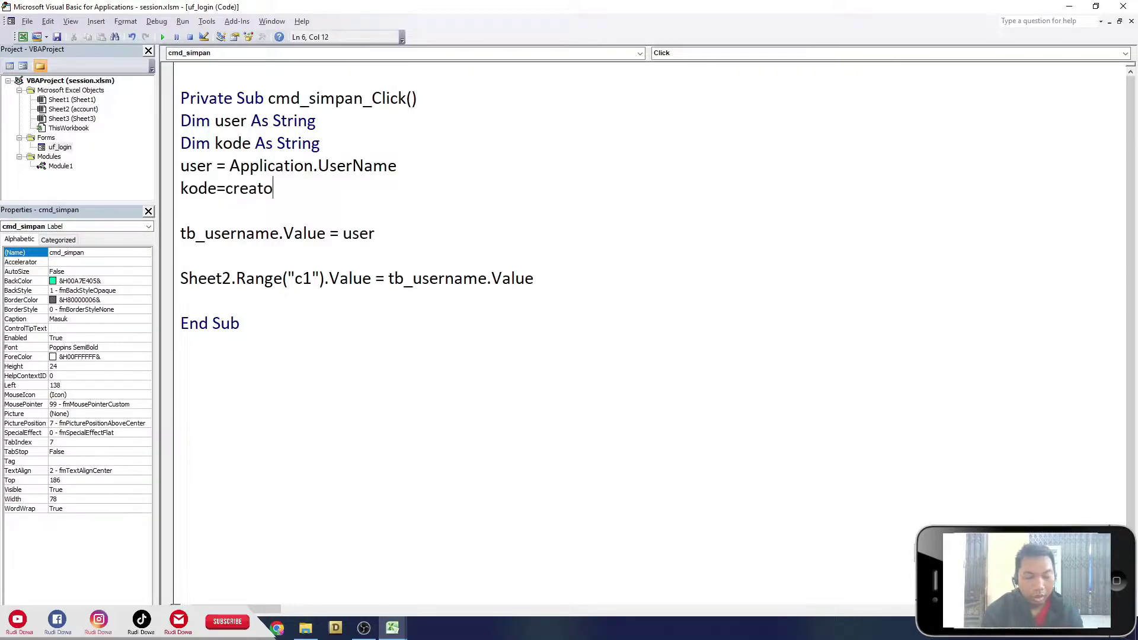
type("bject")
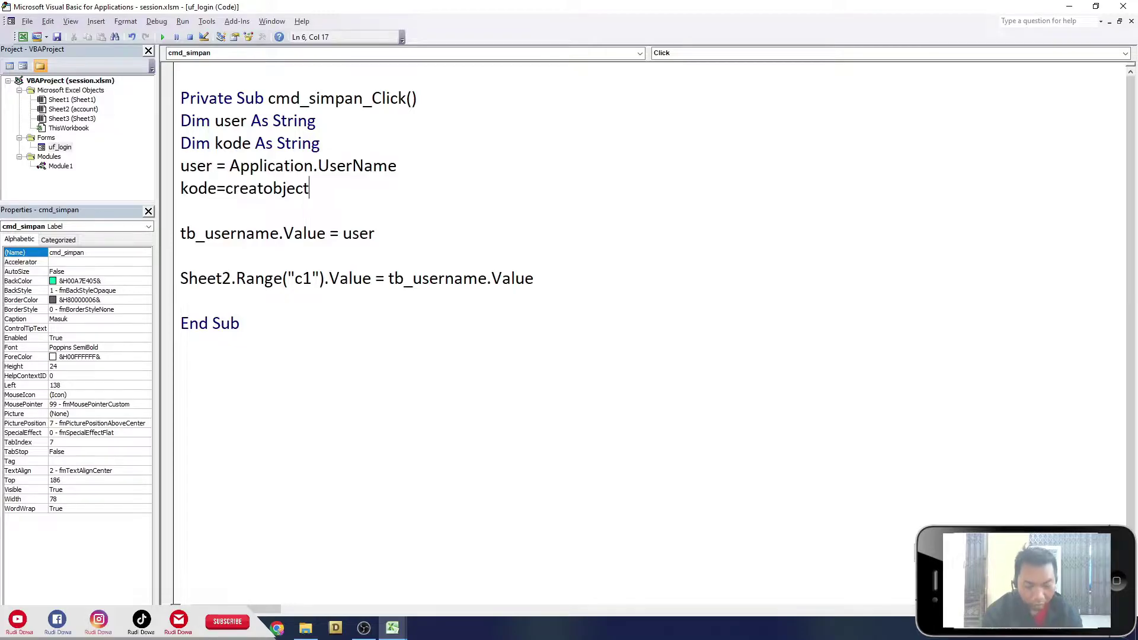
type("(\"")
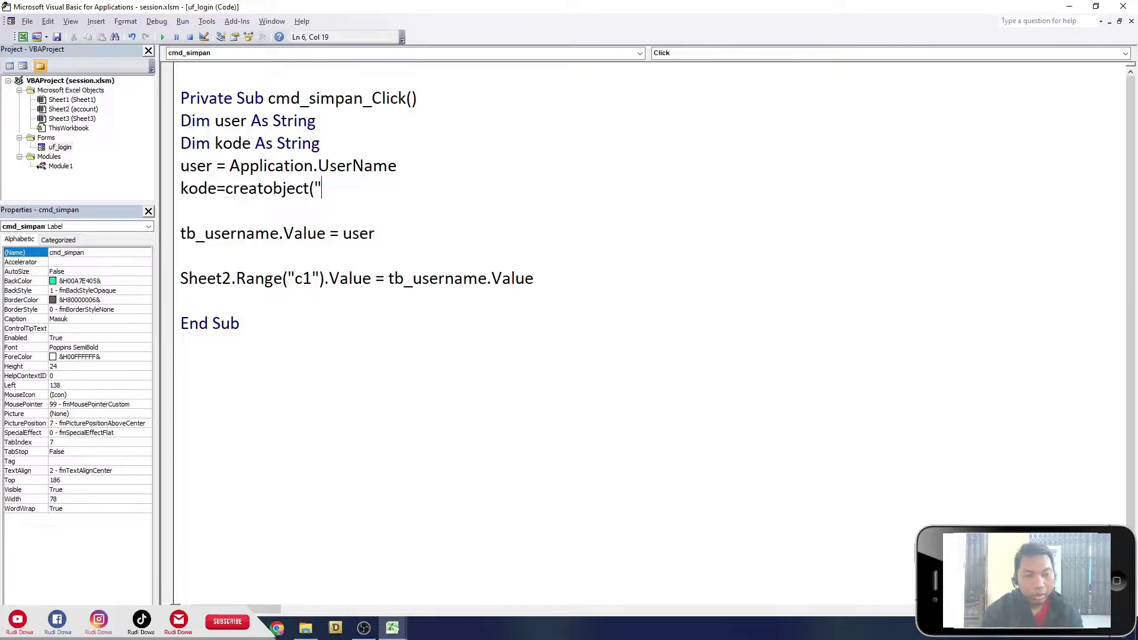
type("scrip")
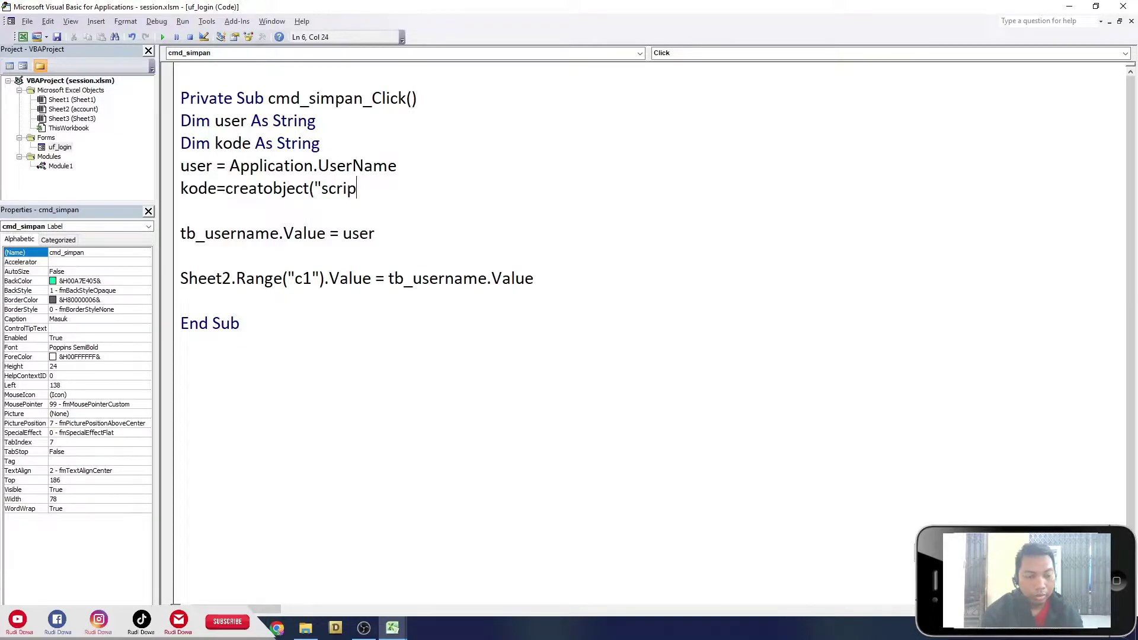
type("ting")
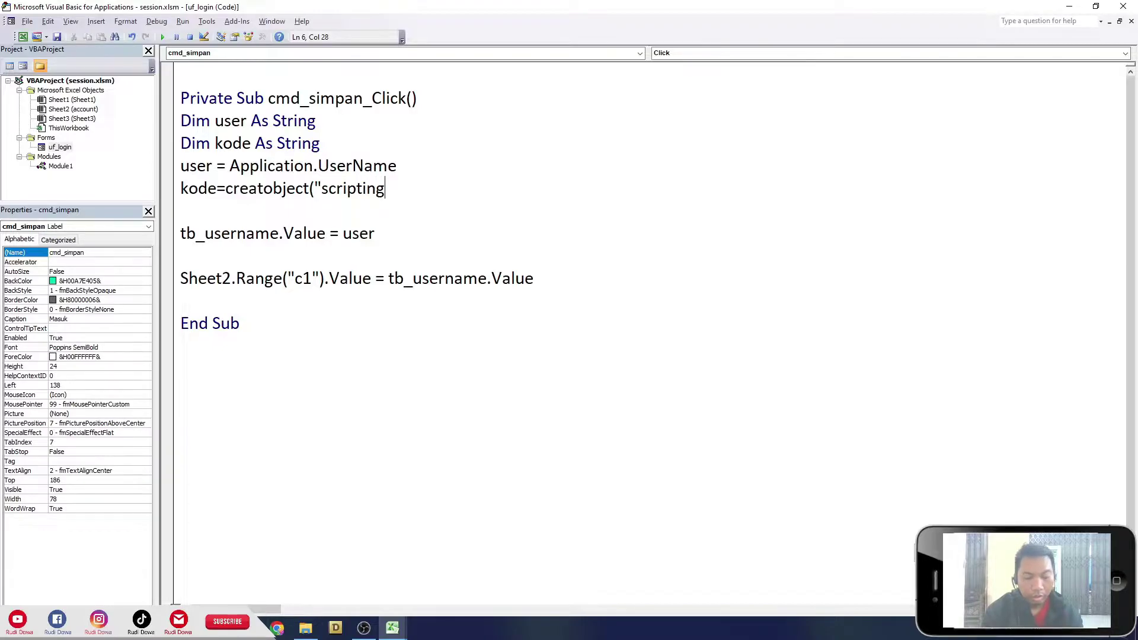
type(".file")
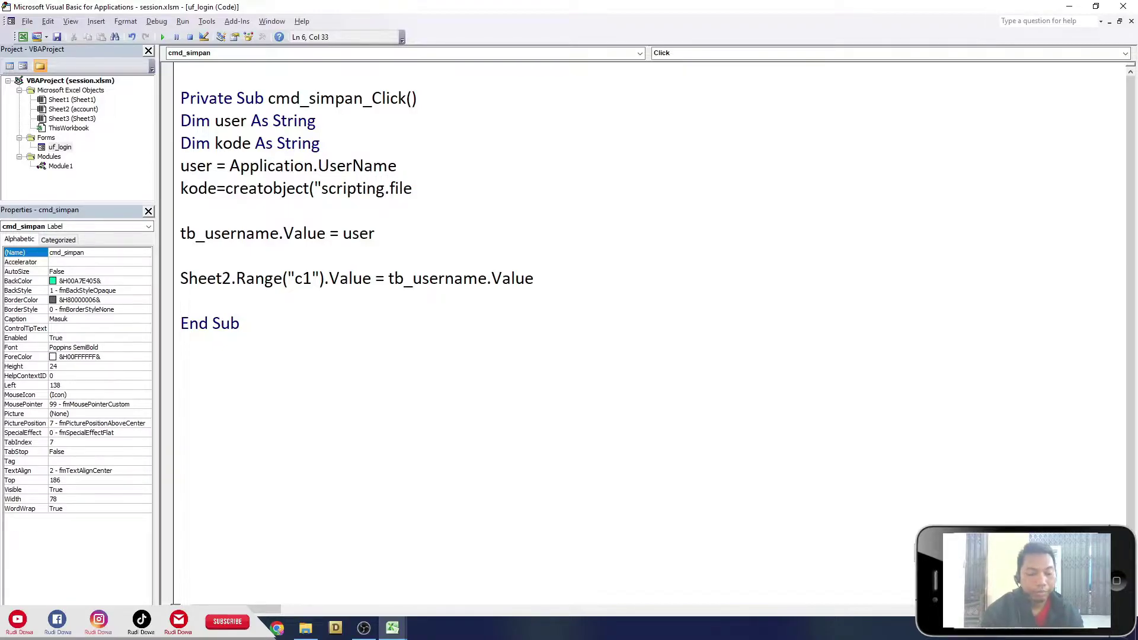
type("system")
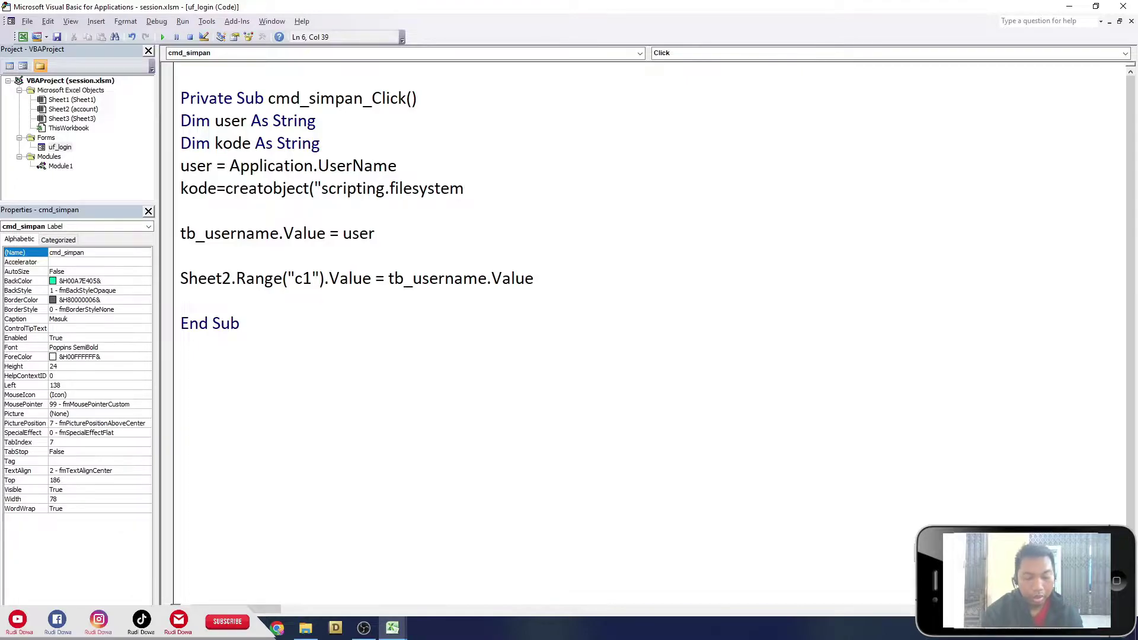
type("object\"")
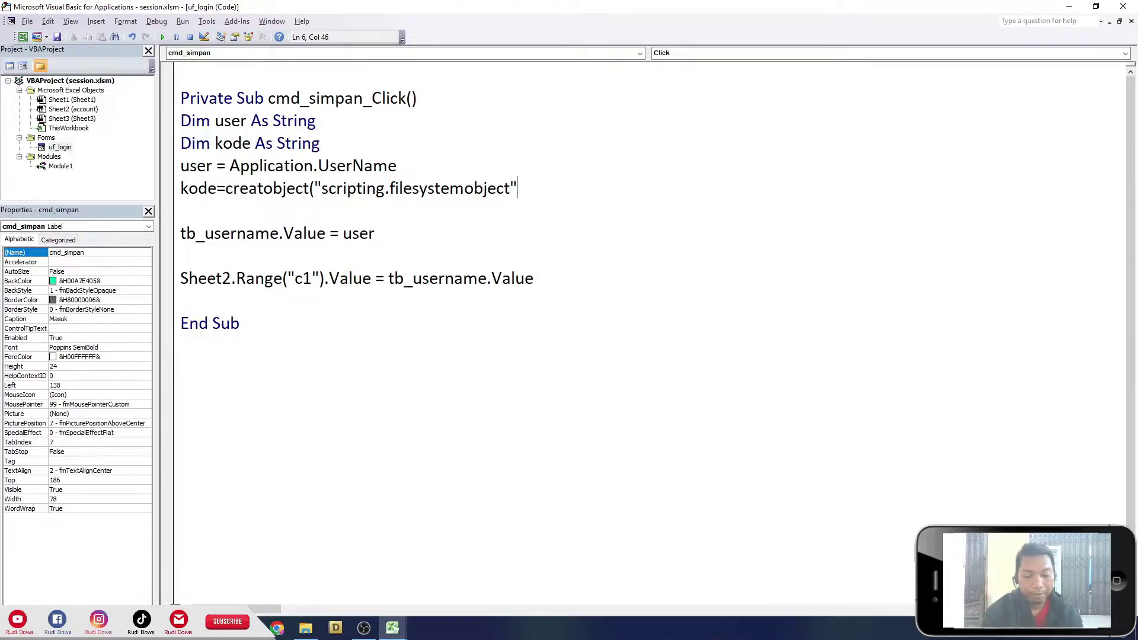
type(").ge")
type("tdrive")
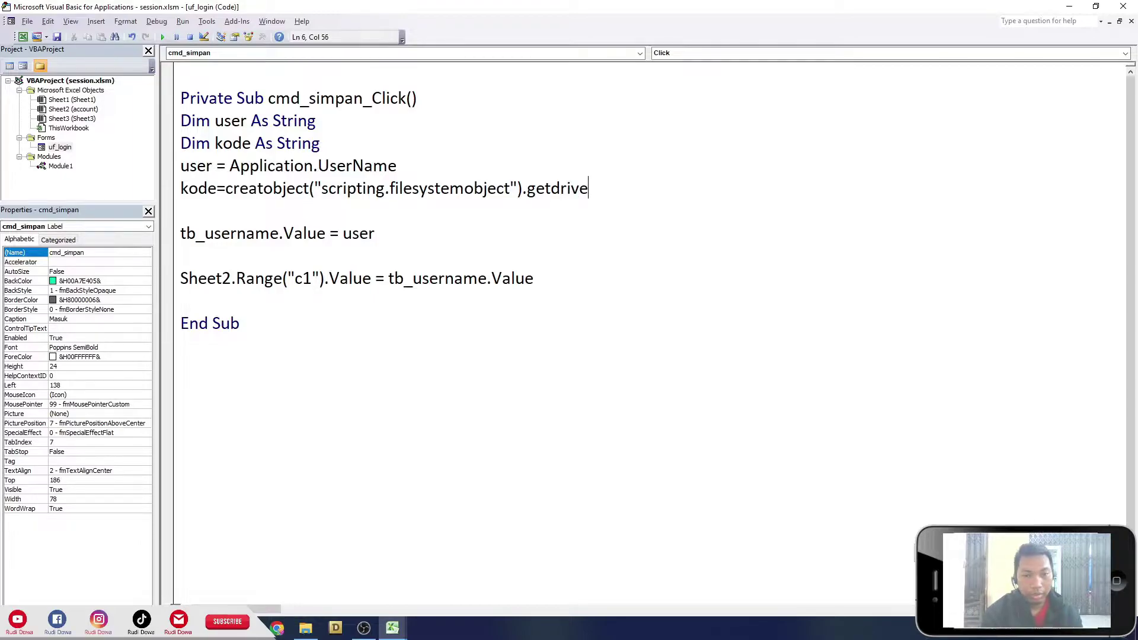
type("(")
type("\"")
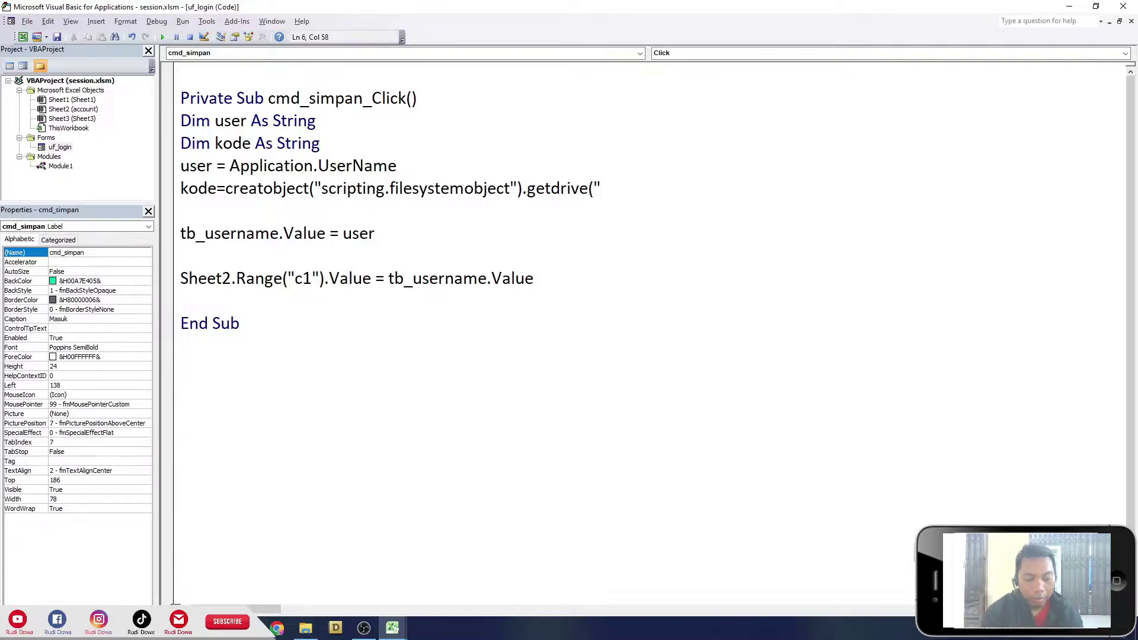
type("C")
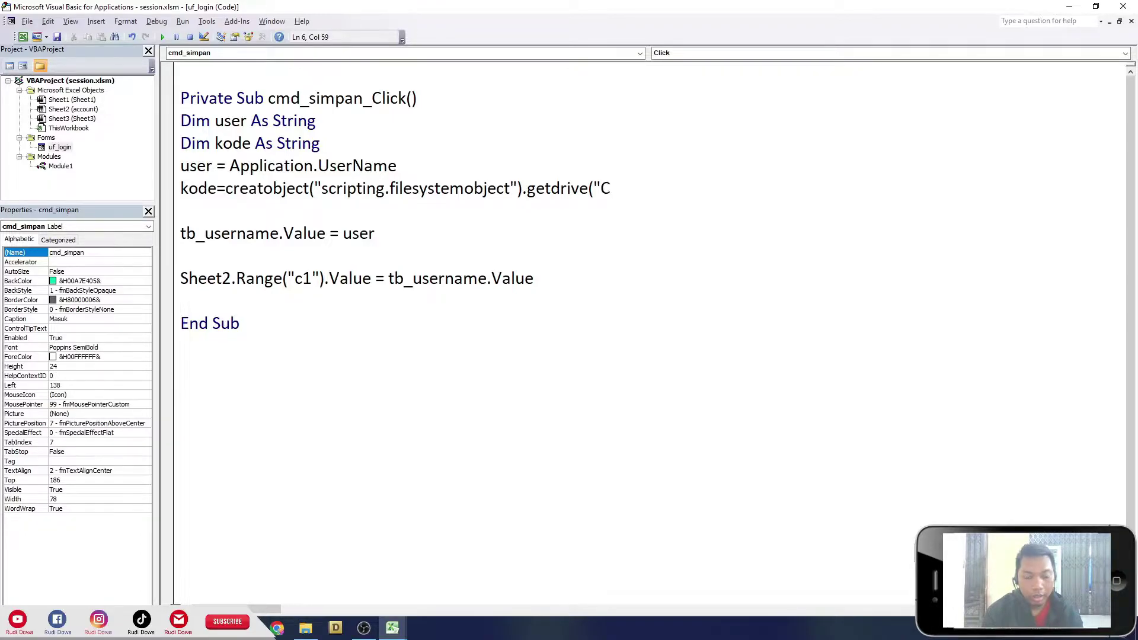
type("\\")
Step: Finish the kode line with getdrive("C:\").serialnumber and remove the extra blank line
key("BackSpace")
type(":")
key("Return")
key("Return")
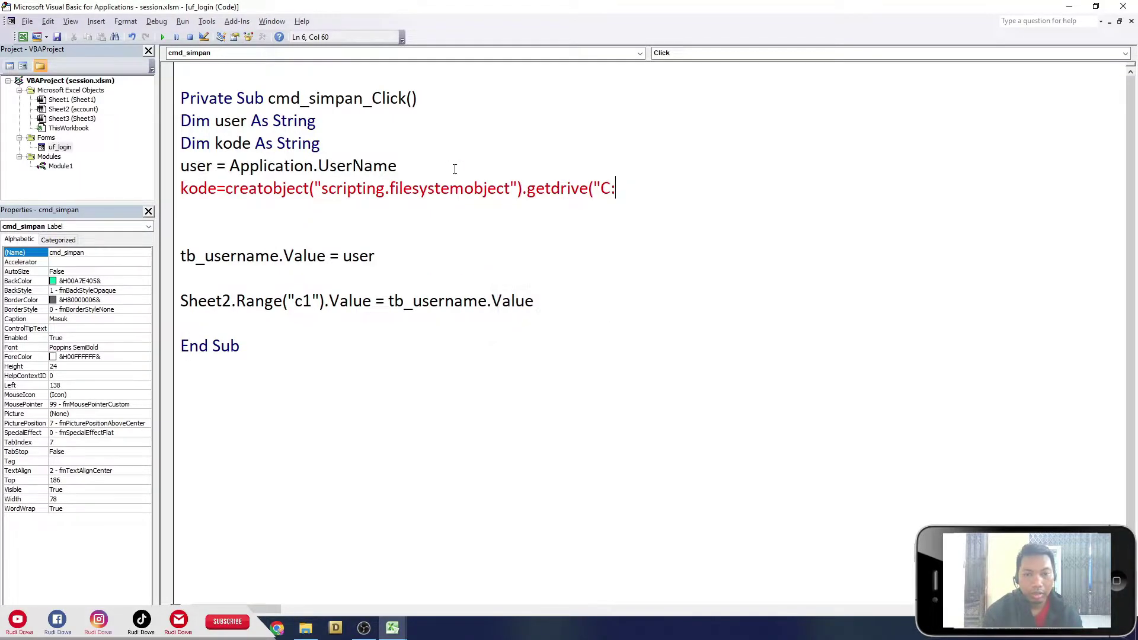
type("\\\").")
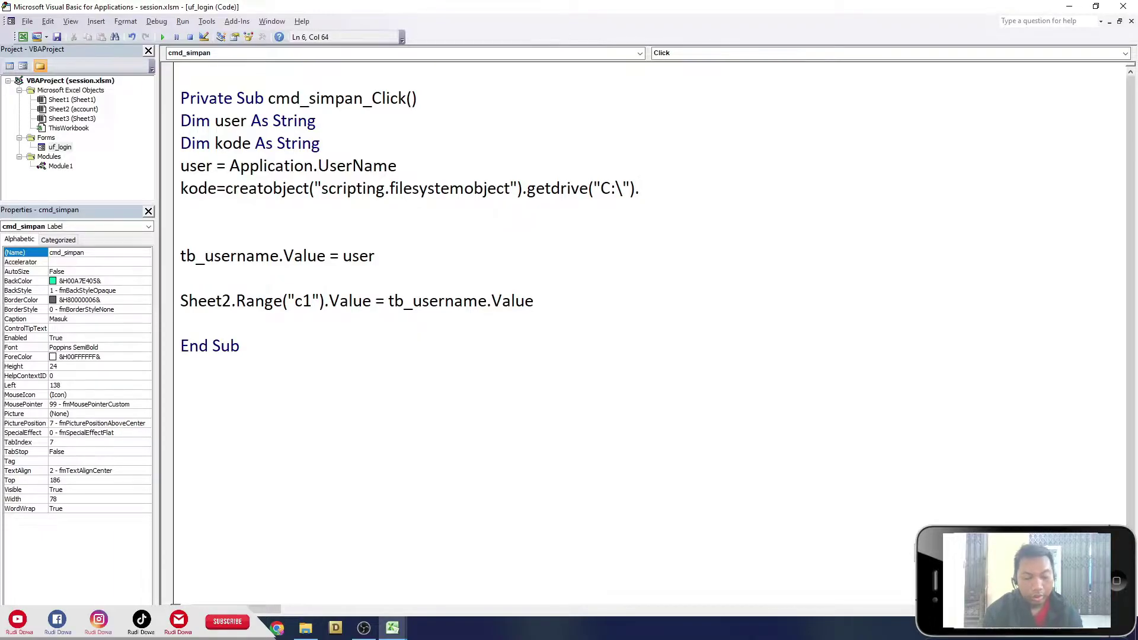
type("serial num")
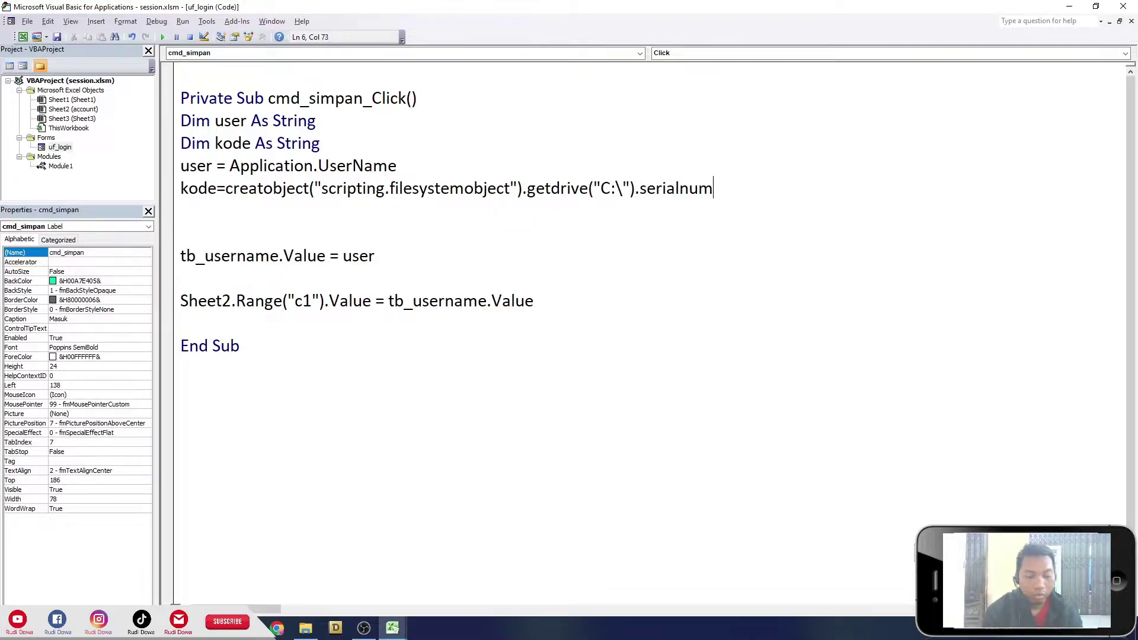
type("ber")
key("Return")
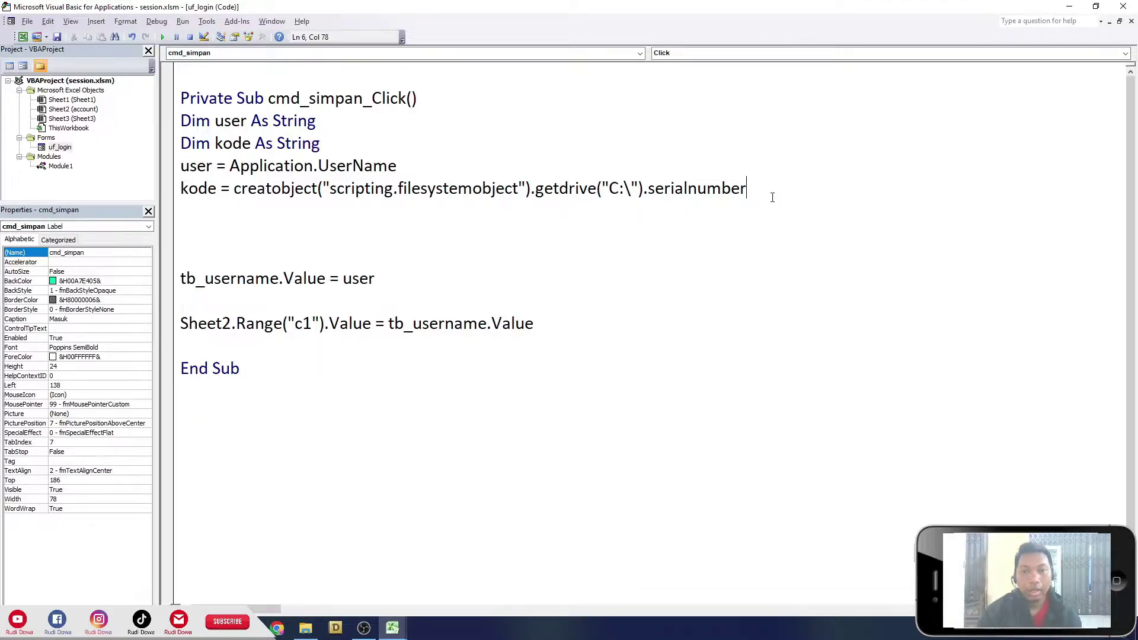
left_click_drag(751, 188, 181, 188)
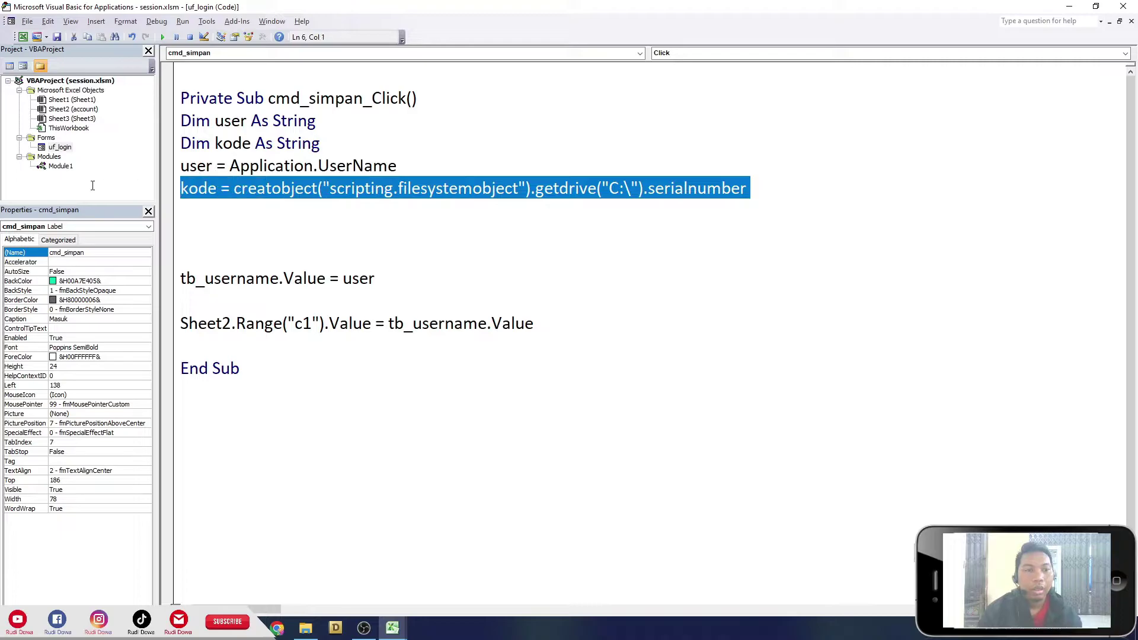
left_click(337, 240)
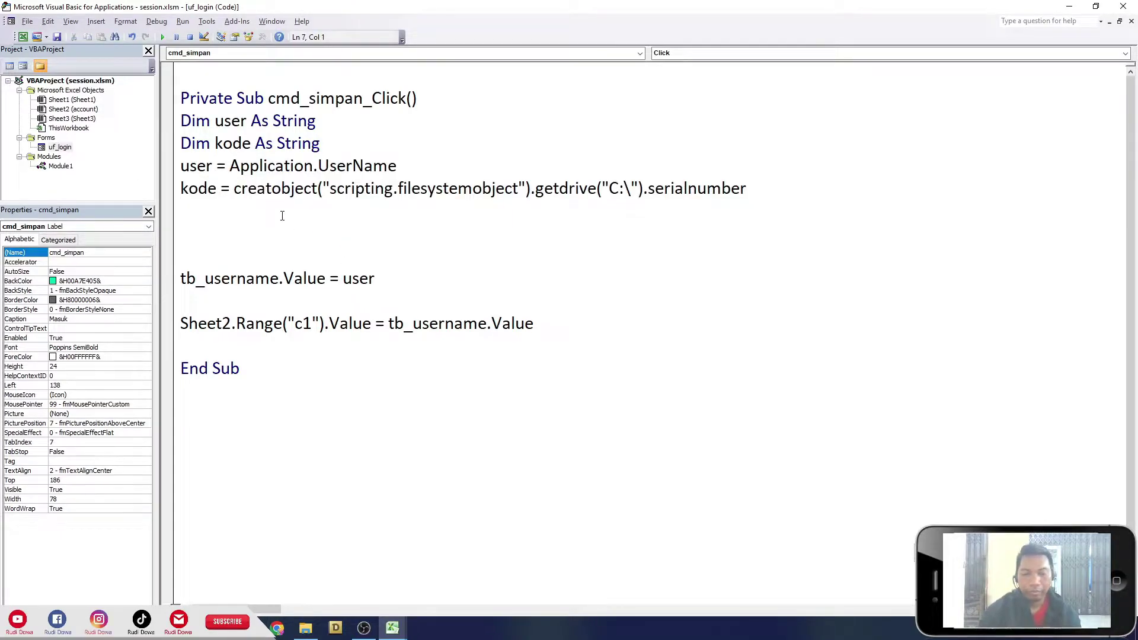
key("Delete")
left_click(207, 231)
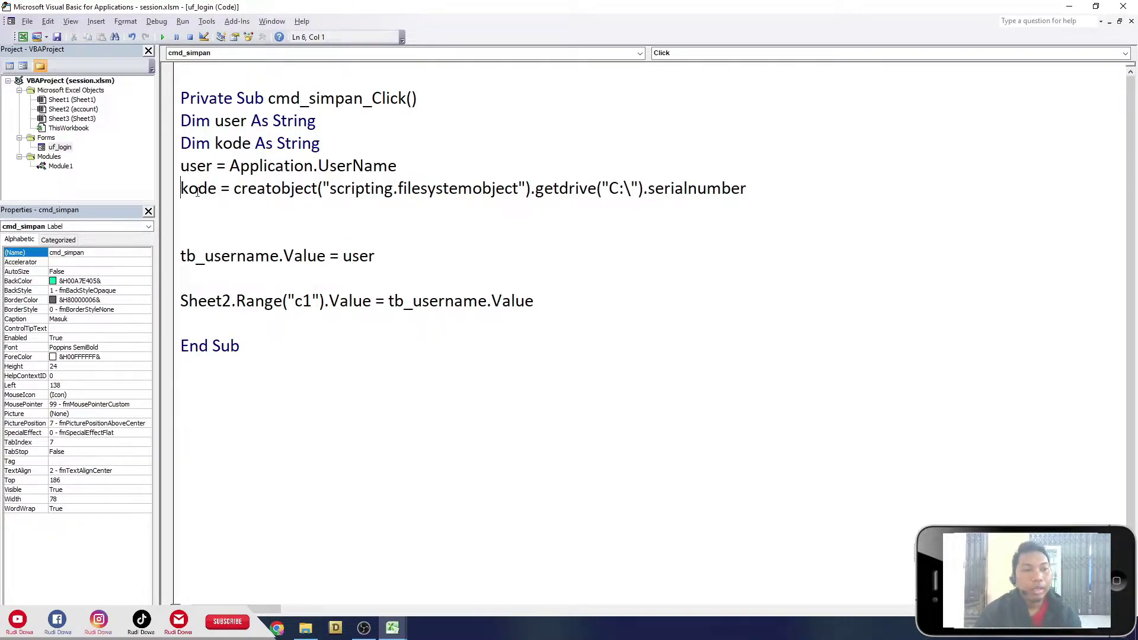
left_click_drag(197, 191, 836, 214)
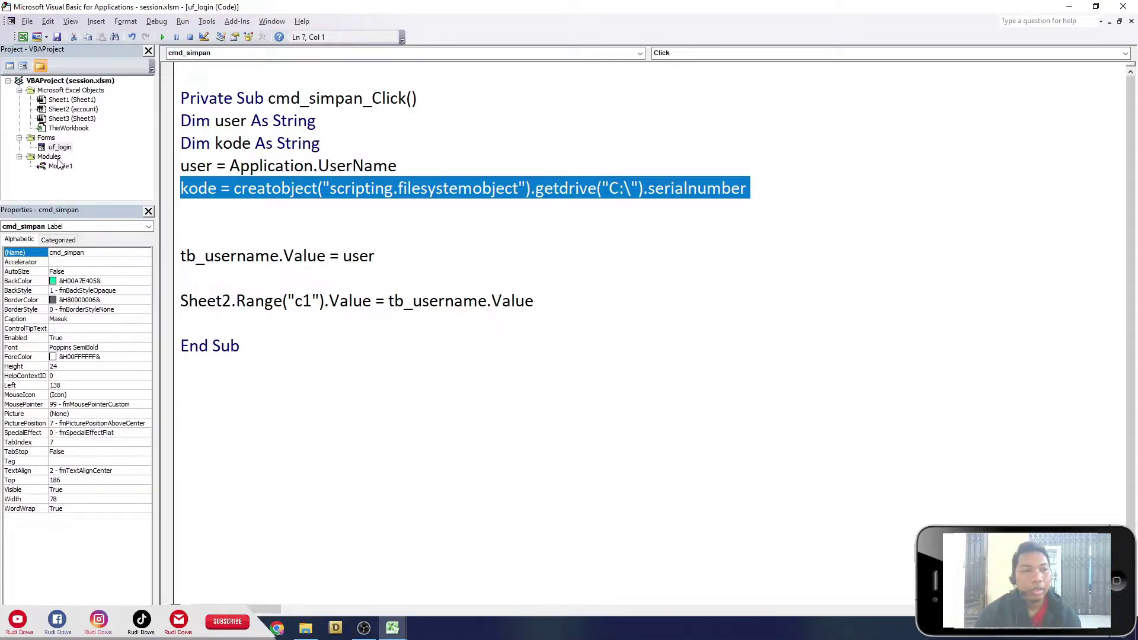
Step: Confirm the tb_password name in the form designer, then start a tb_password line under tb_username
double_click(59, 147)
left_click(258, 184)
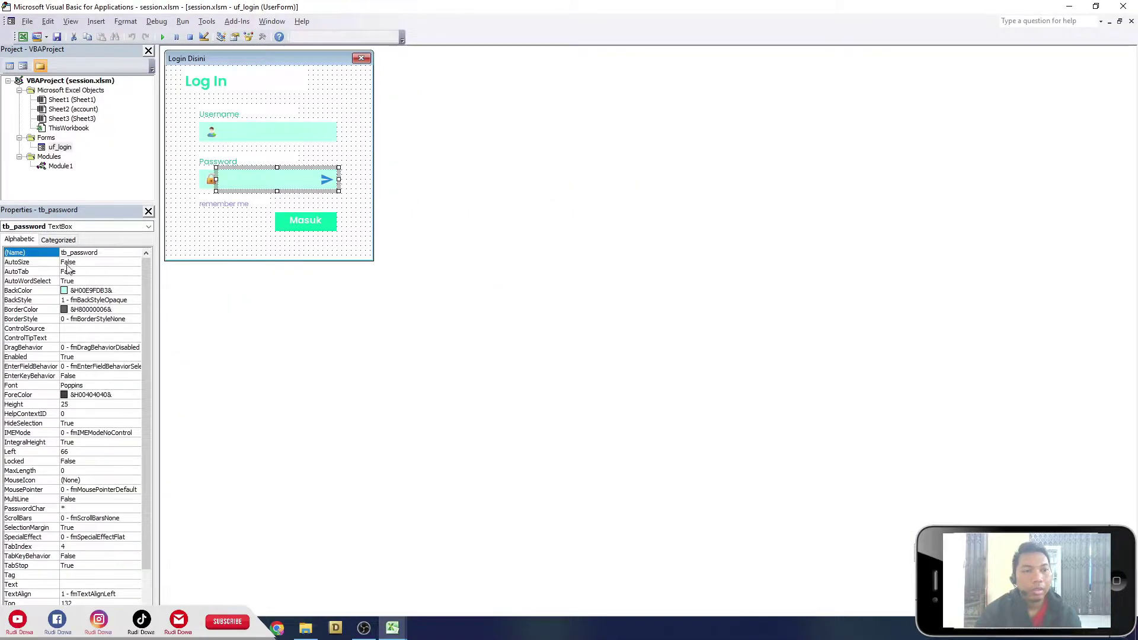
double_click(83, 253)
double_click(303, 226)
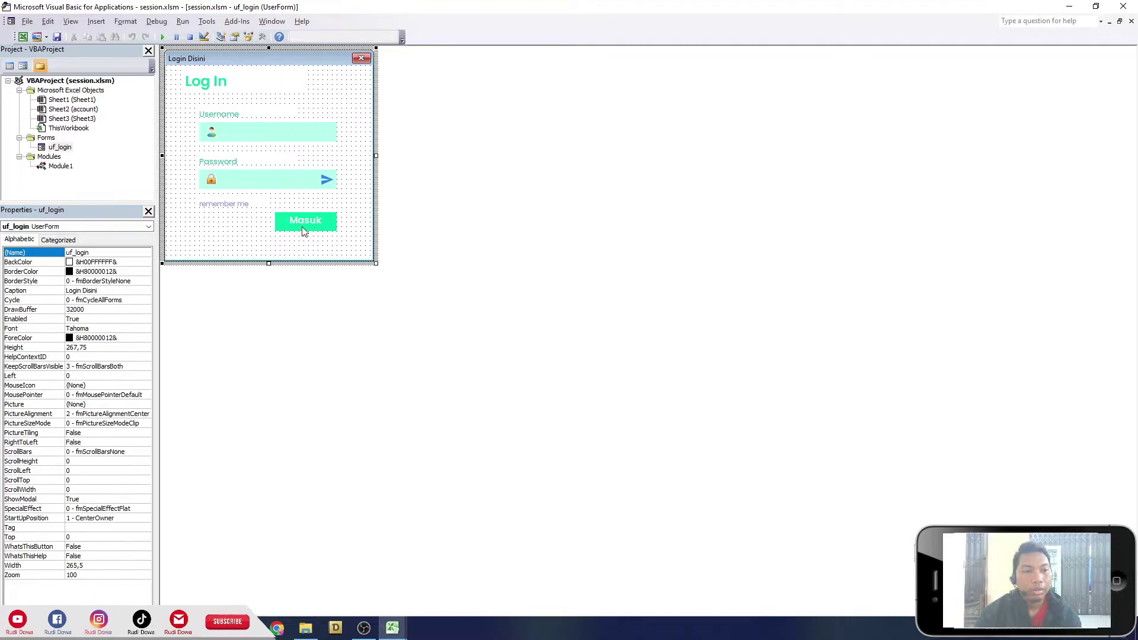
left_click(211, 272)
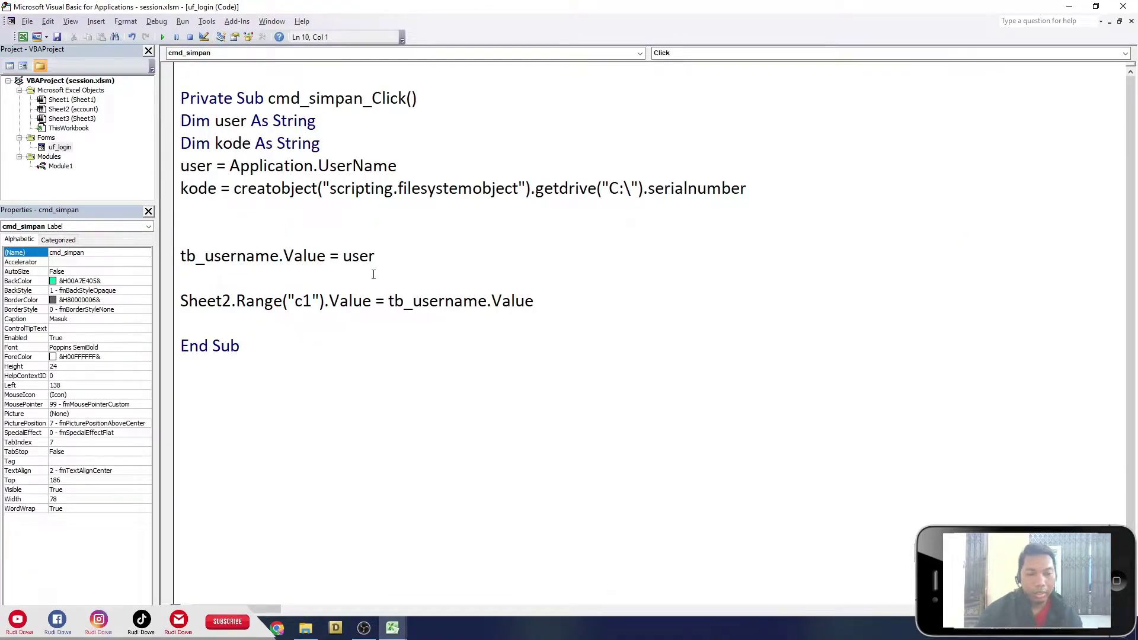
type("tb")
key("ctrl+space")
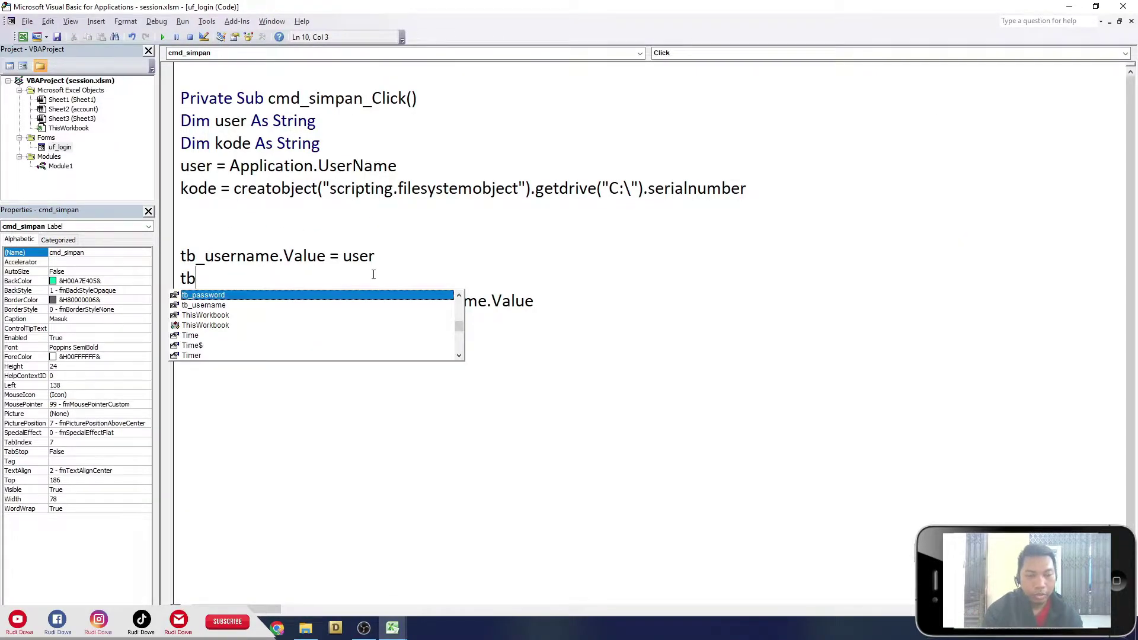
Step: Add tb_password.Value = kode and test-run the form, dismissing the resulting compile error
type("_password.value=")
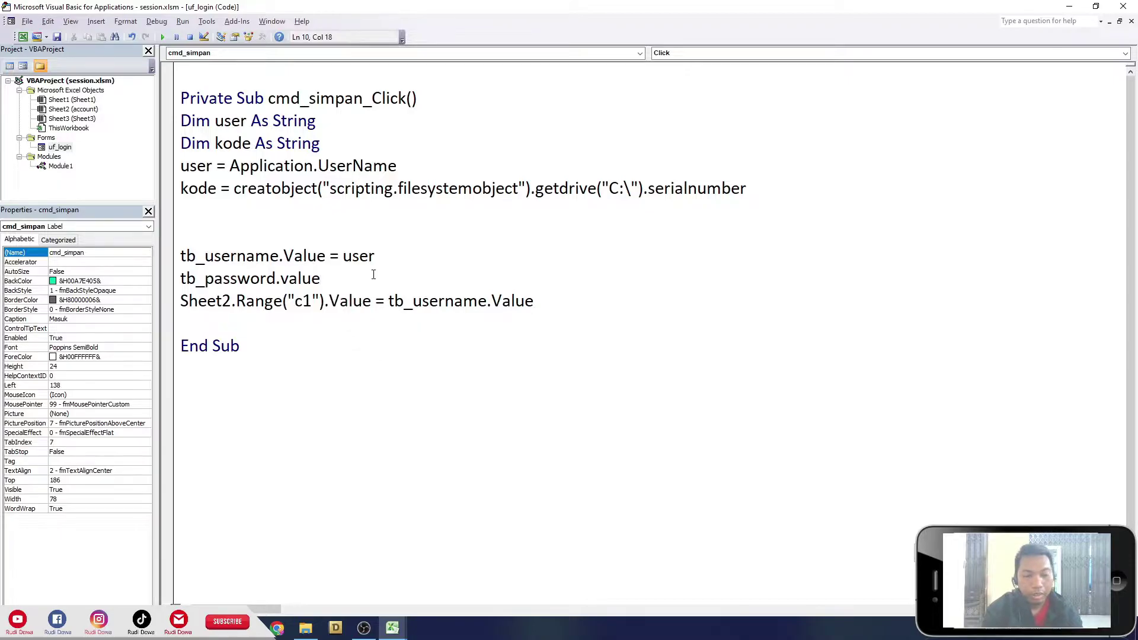
type("kod")
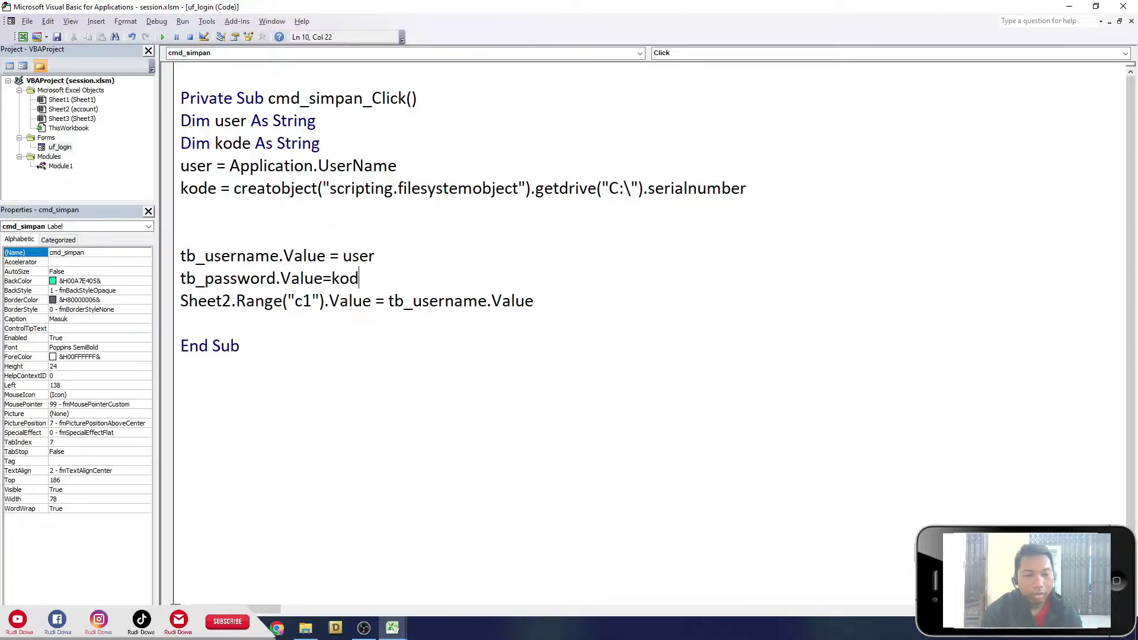
type("e")
left_click(362, 349)
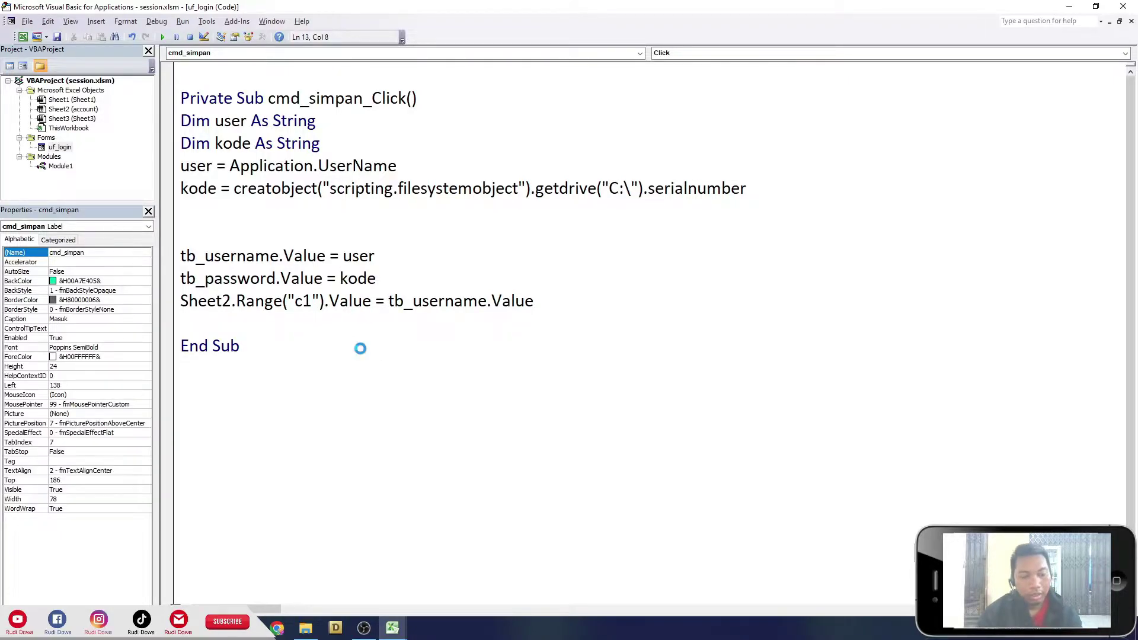
key("F5")
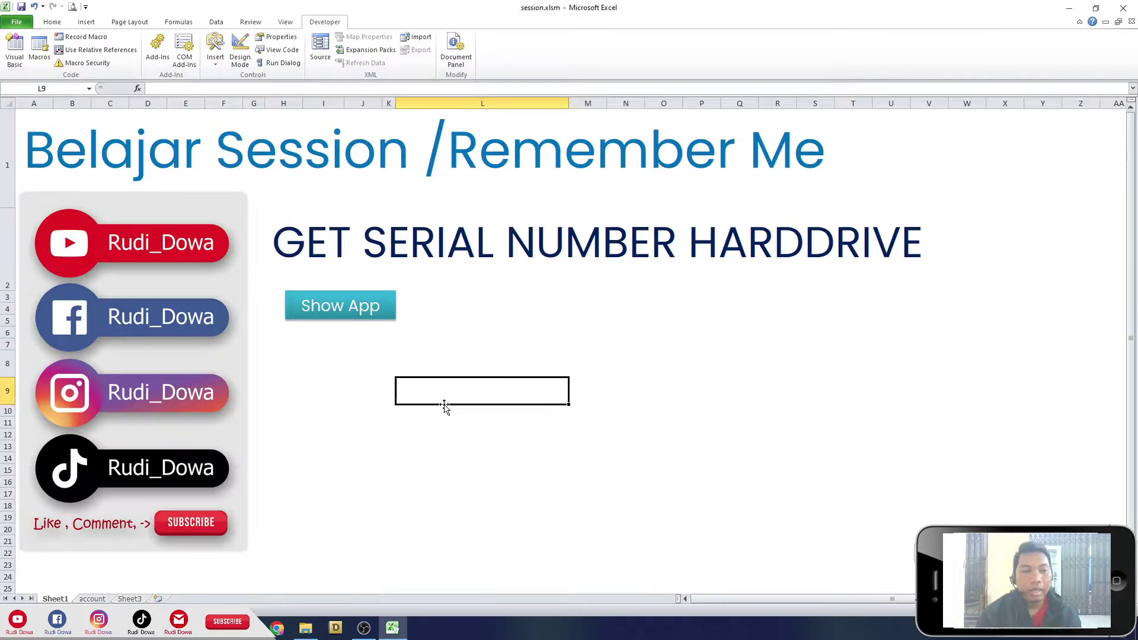
left_click(362, 314)
left_click(599, 381)
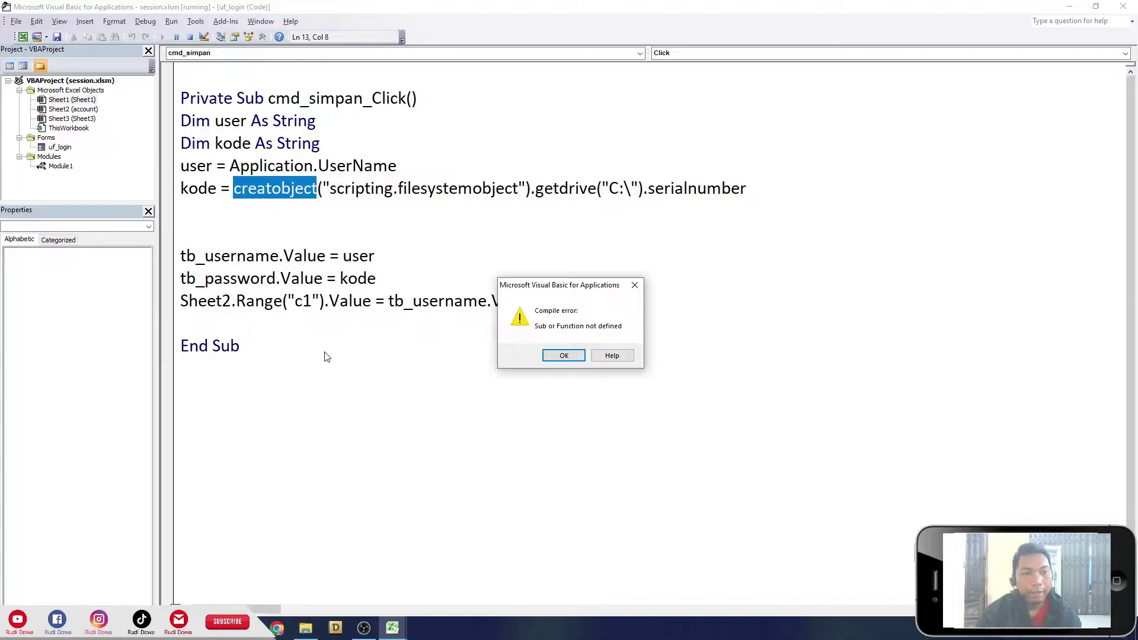
left_click(578, 357)
Step: Correct the misspelled creatobject to CreateObject on the kode line
left_click(244, 190)
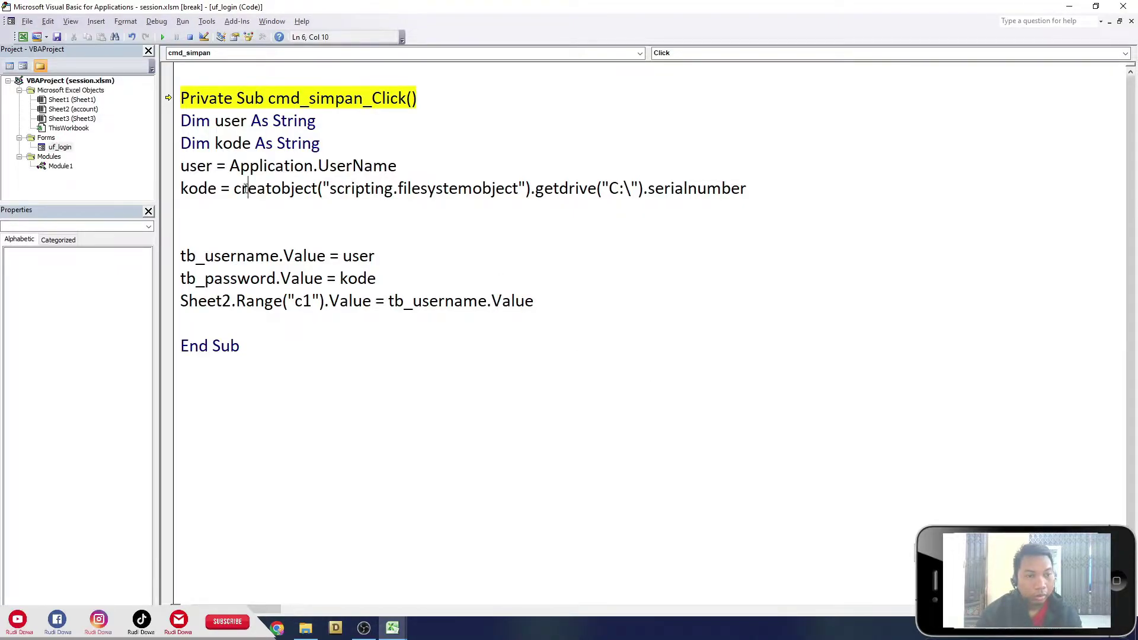
key("BackSpace")
type("Cr")
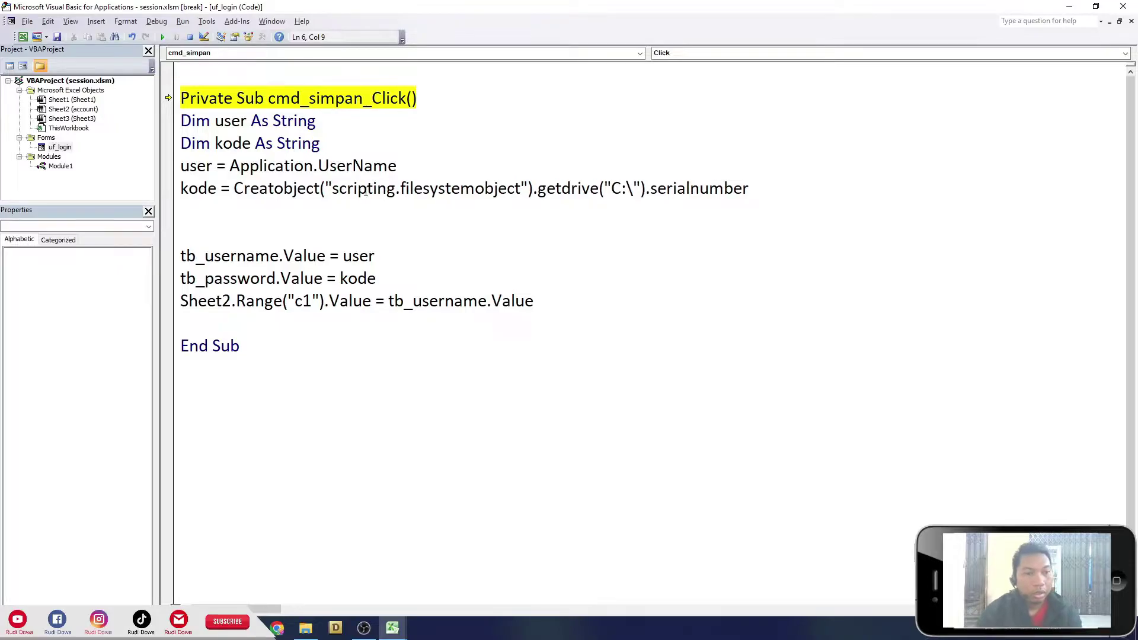
type("e")
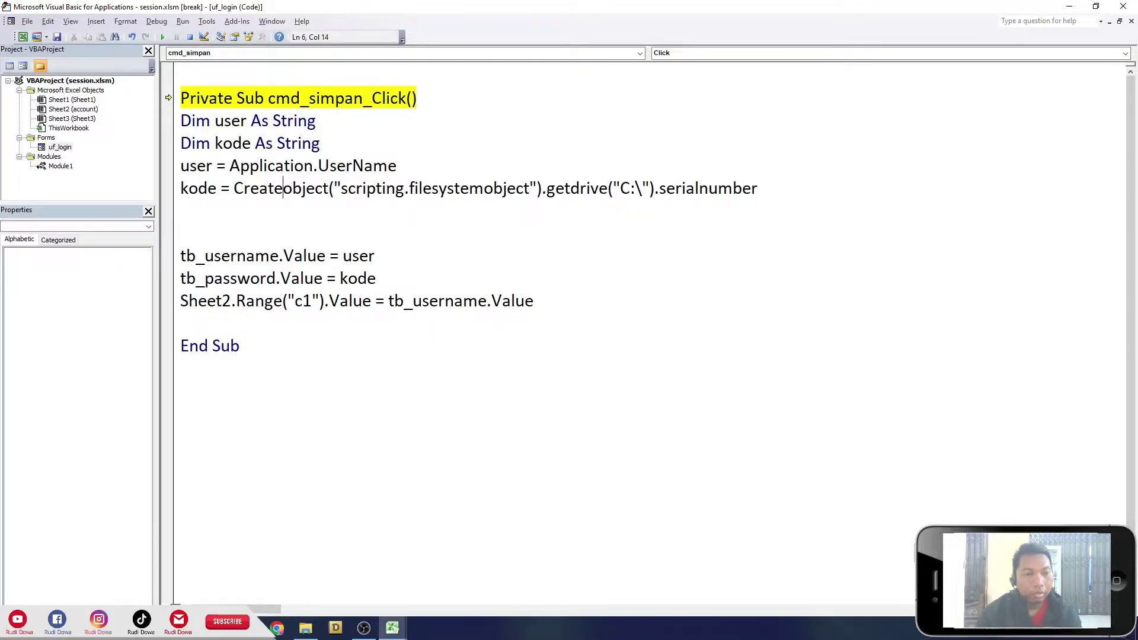
left_click(376, 269)
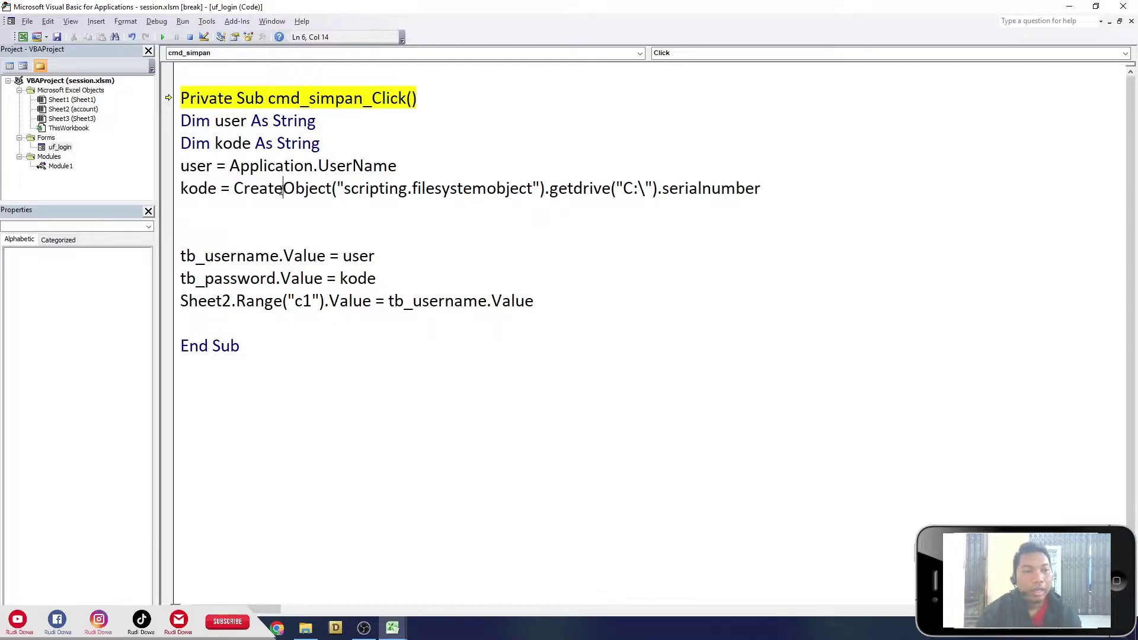
left_click_drag(284, 188, 274, 189)
double_click(60, 147)
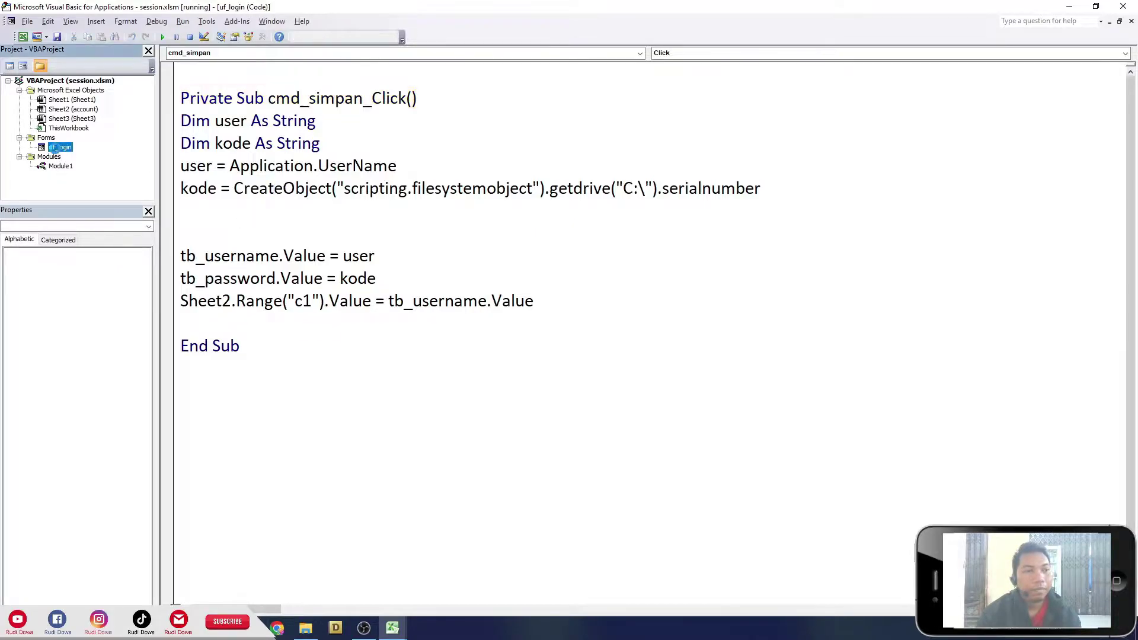
Step: Clear tb_password's PasswordChar so the password is visible, then run the login form again
left_click(163, 37)
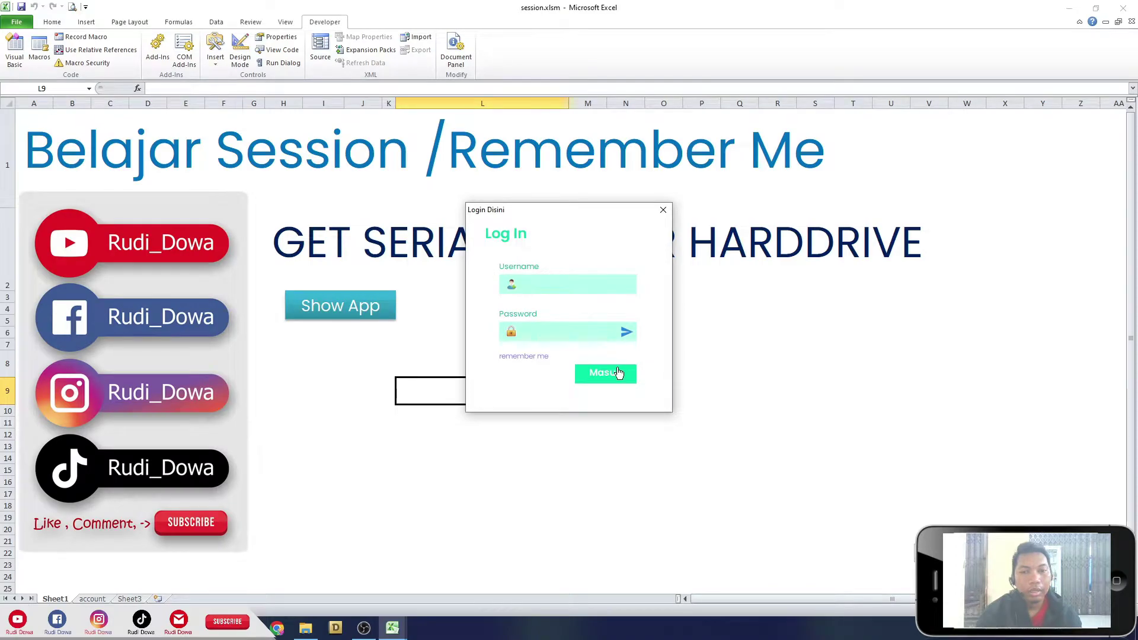
double_click(577, 331)
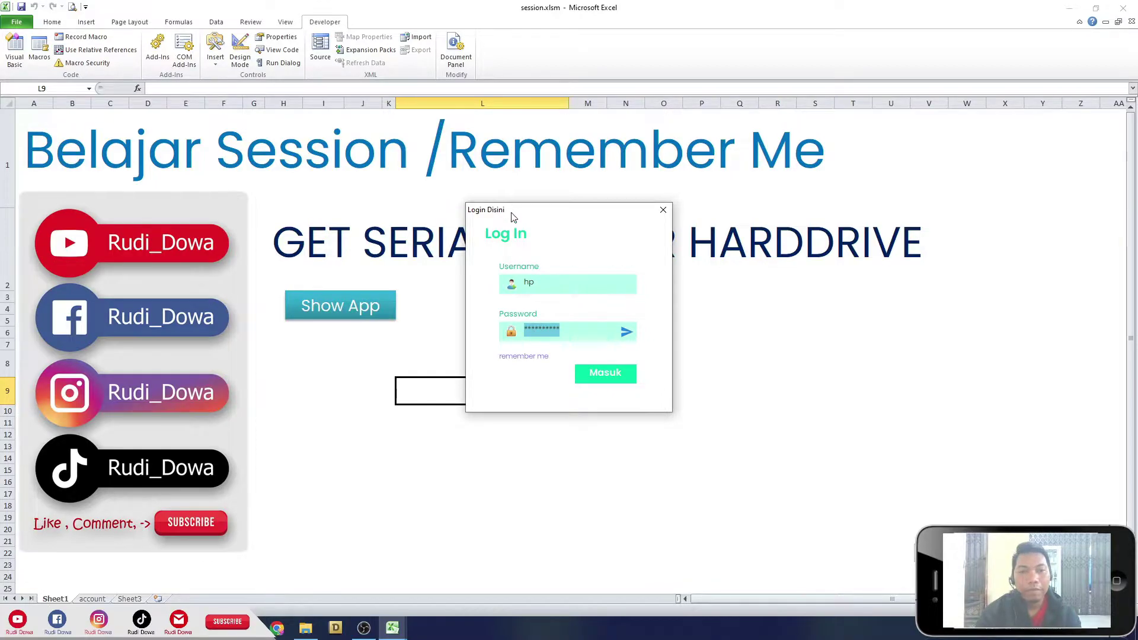
left_click_drag(514, 217, 431, 157)
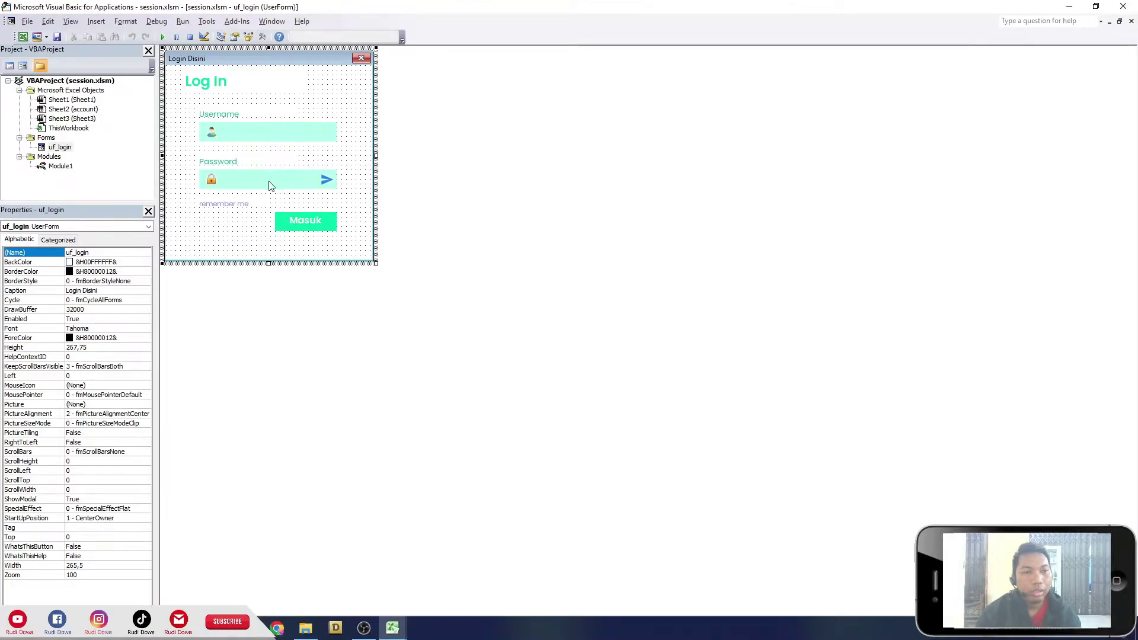
left_click(270, 186)
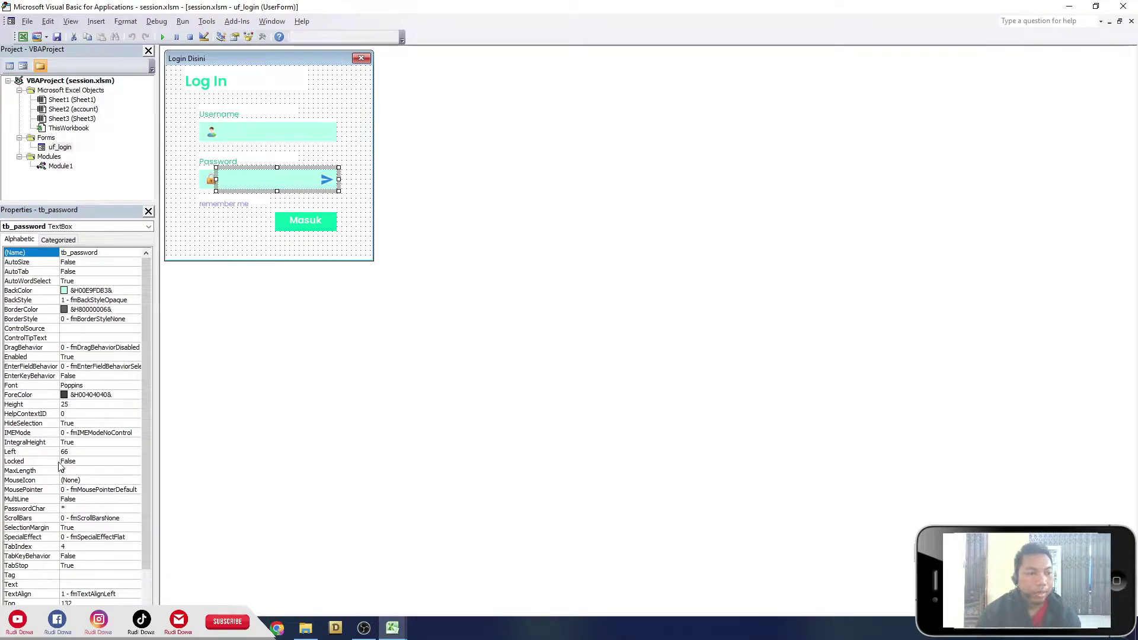
left_click(74, 508)
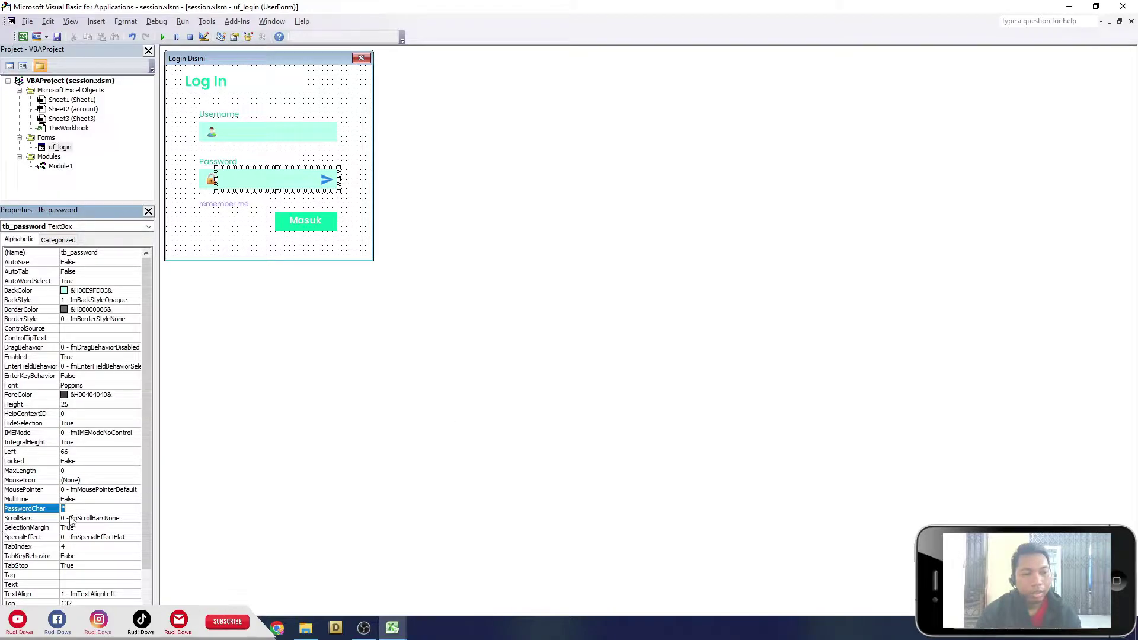
key("BackSpace")
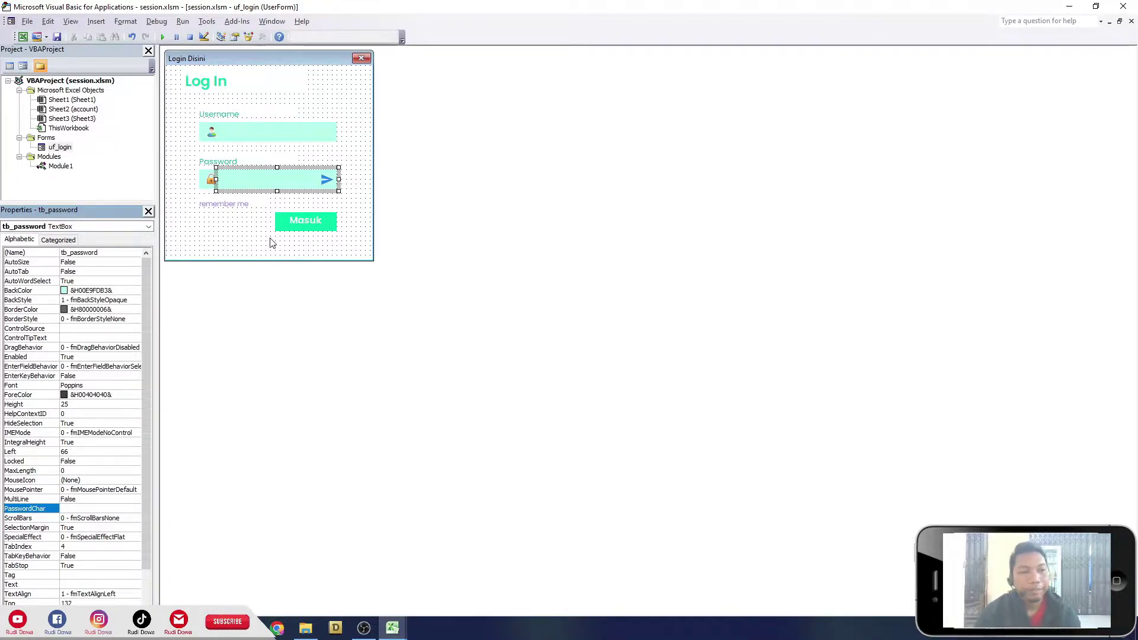
left_click(259, 251)
key("F5")
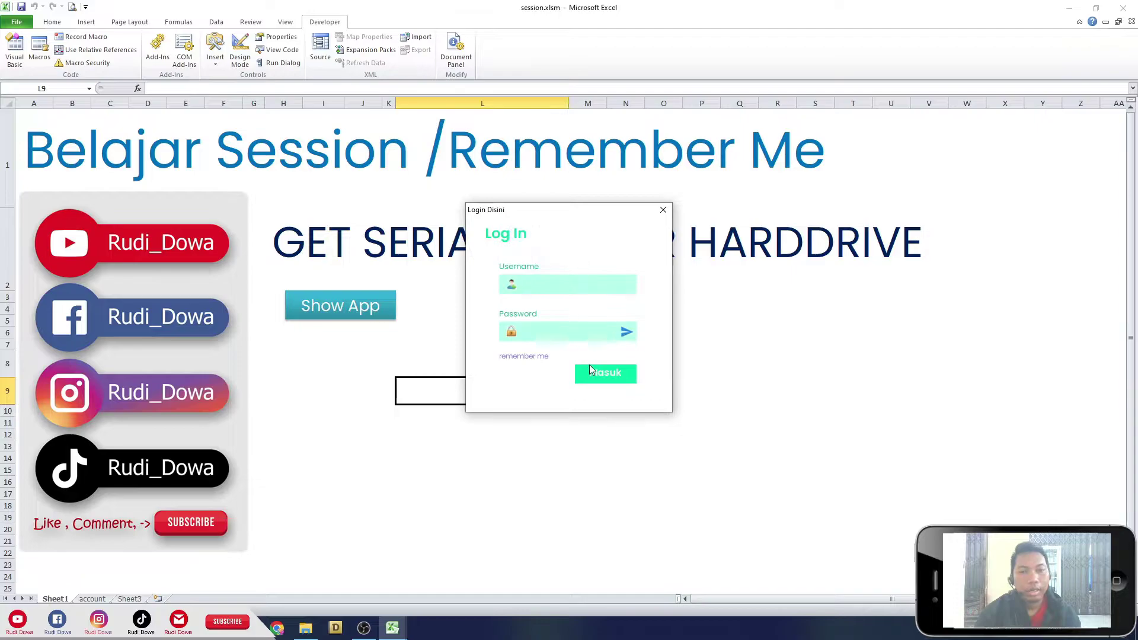
Step: Test Masuk to fill the username and drive serial, then close and rerun the form
left_click(606, 377)
left_click_drag(583, 334, 494, 329)
key("ctrl+c")
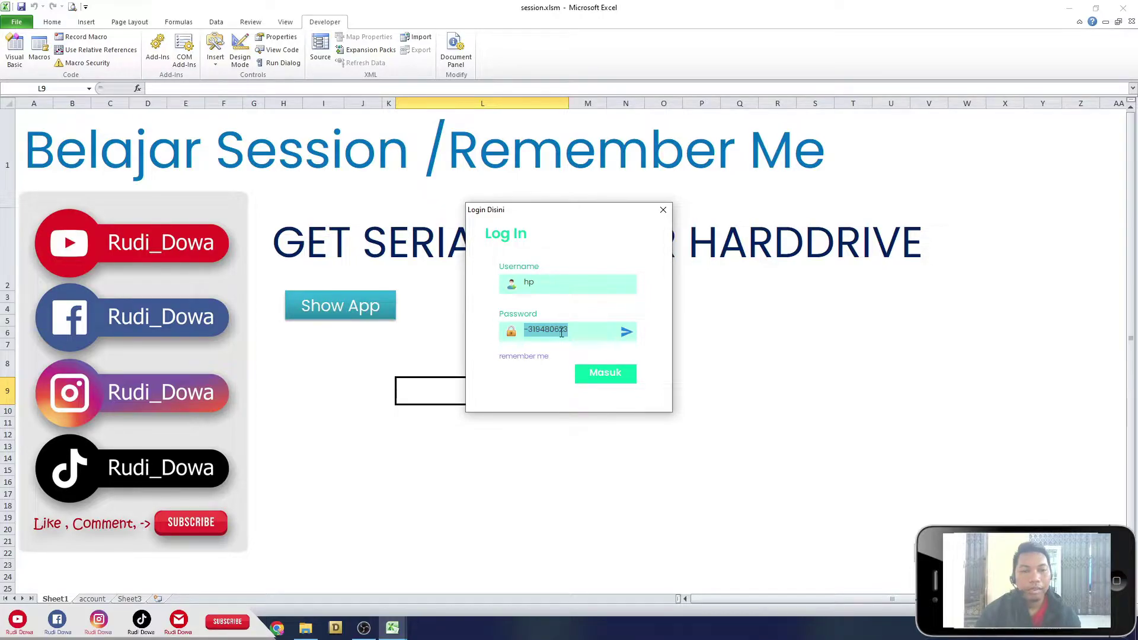
left_click(562, 333)
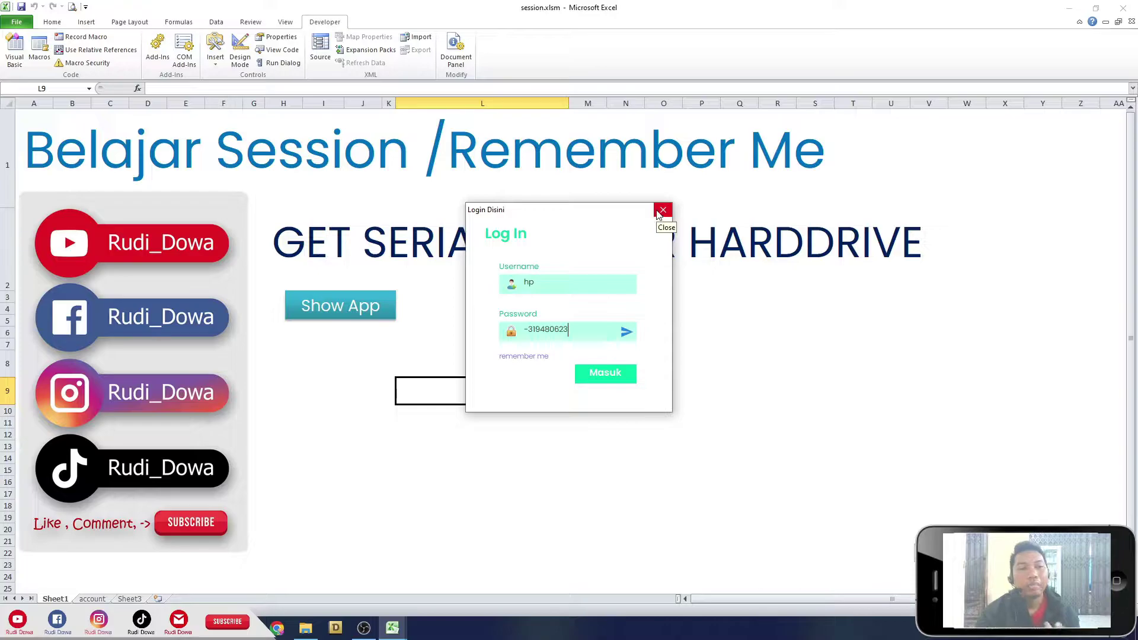
left_click(658, 213)
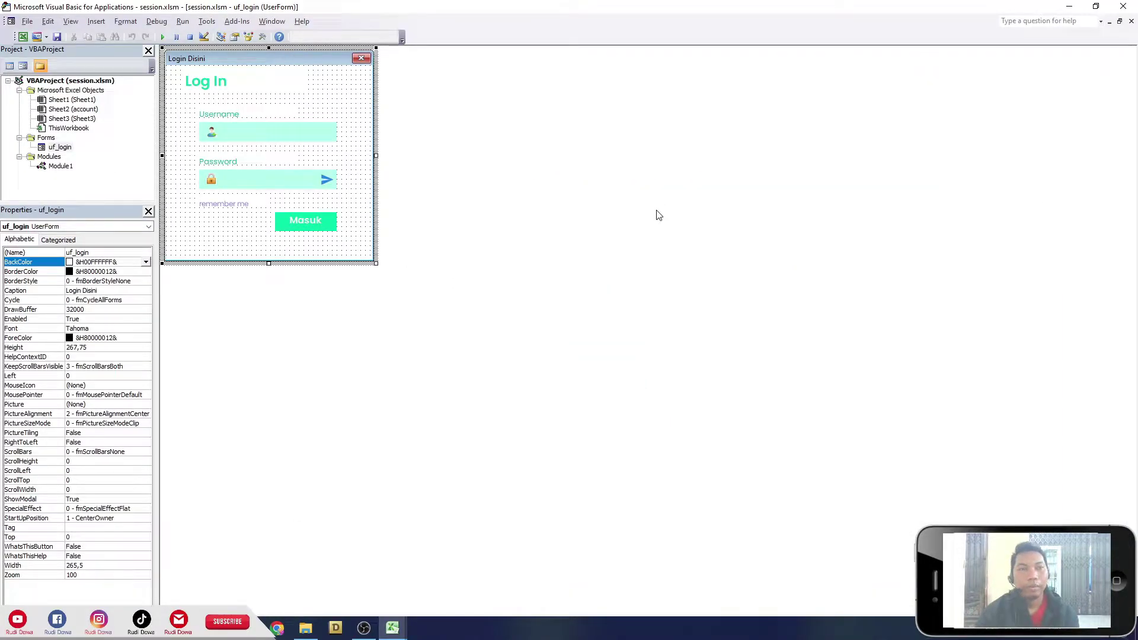
left_click(162, 37)
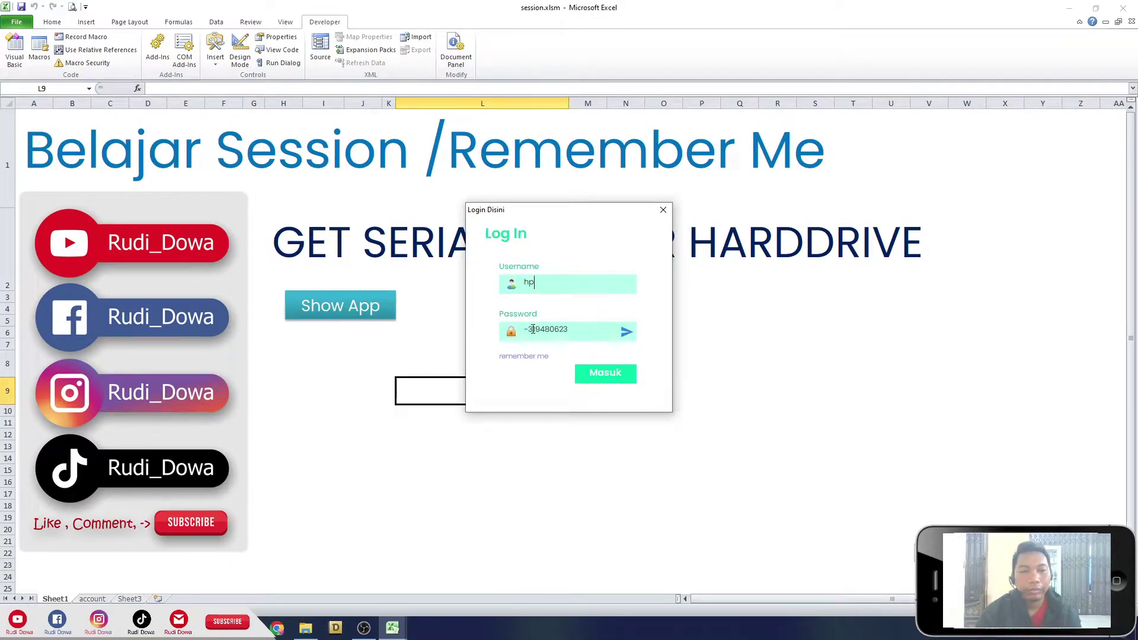
left_click_drag(567, 279, 485, 283)
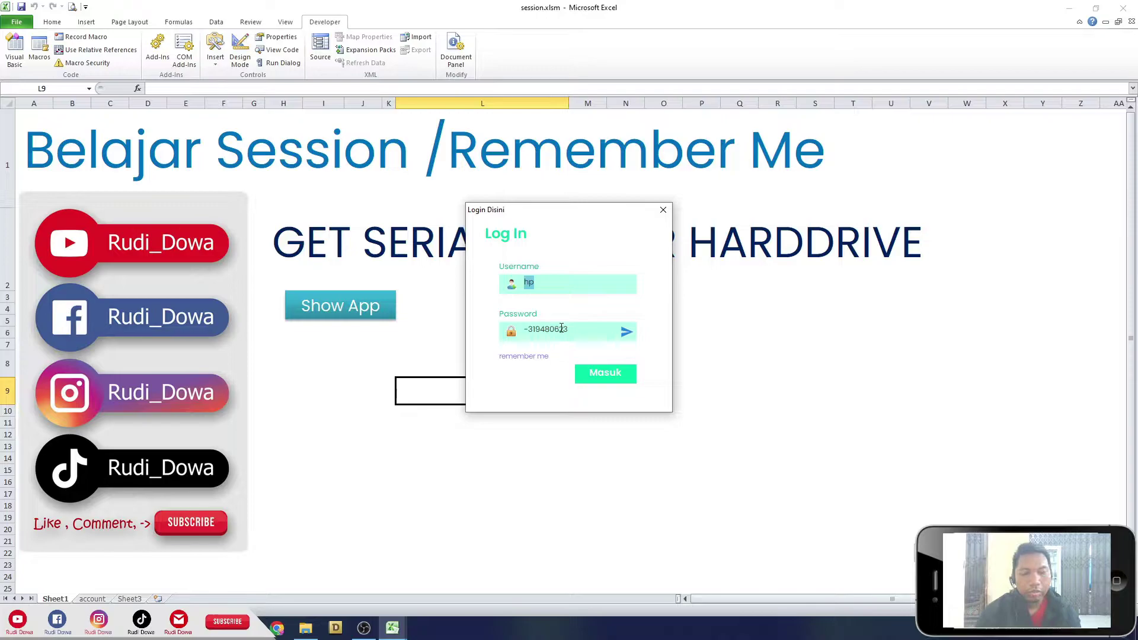
key("super+r")
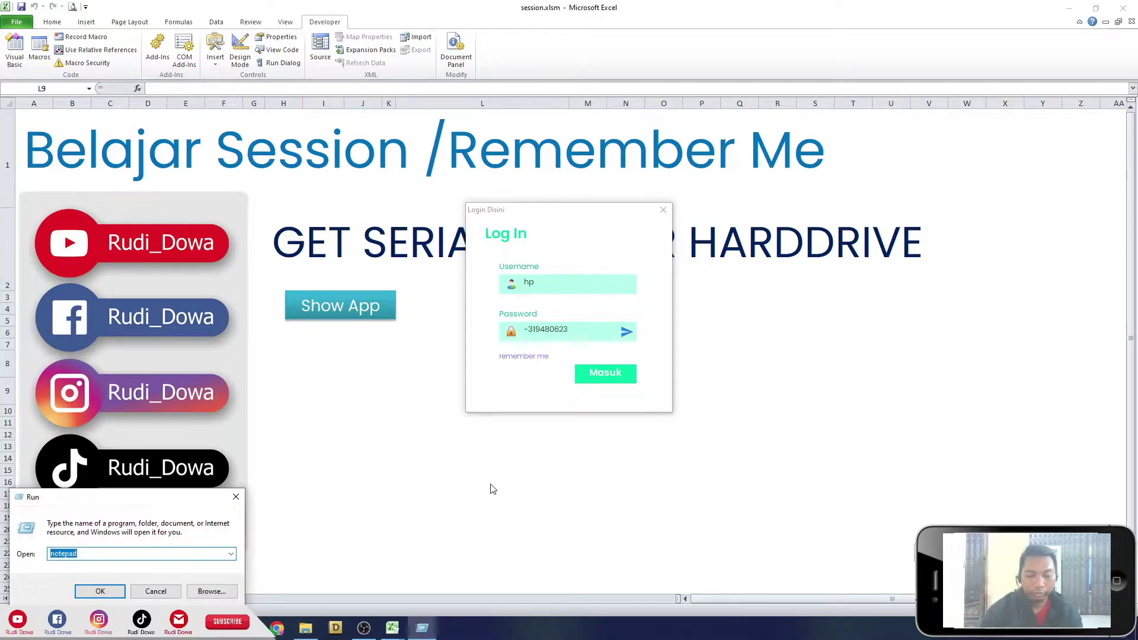
key("Return")
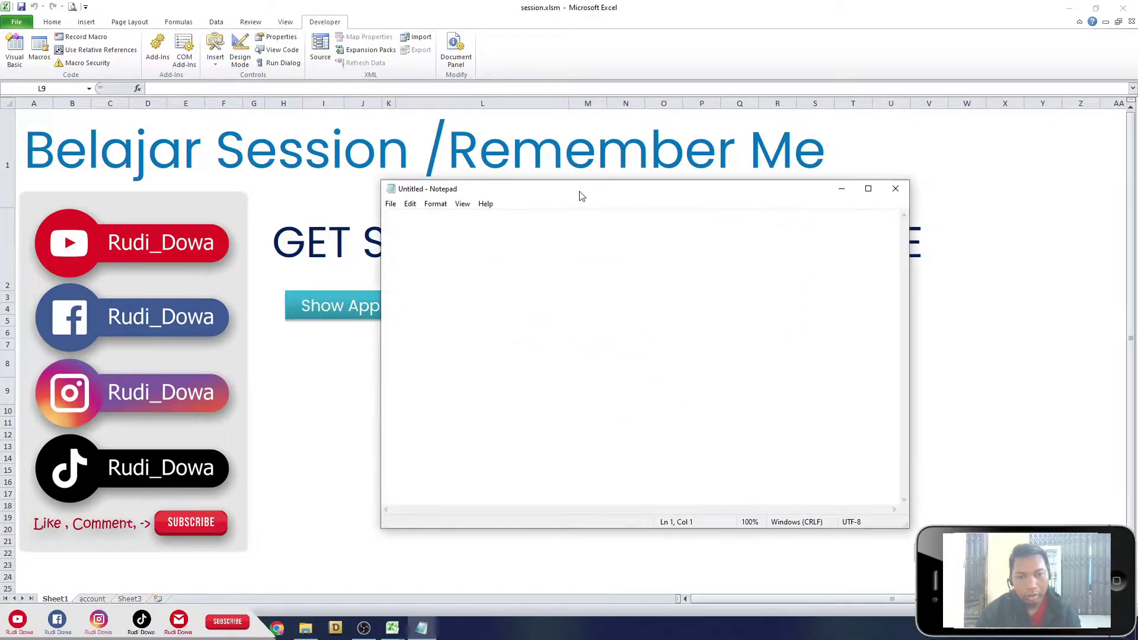
left_click_drag(584, 198, 771, 277)
key("ctrl+v")
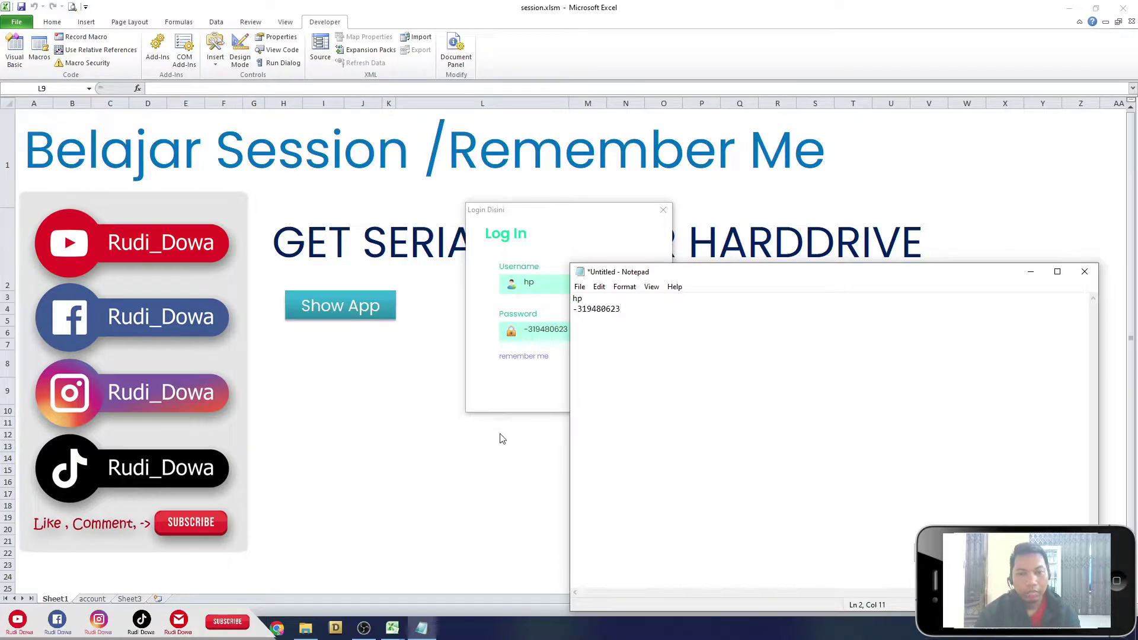
left_click(501, 420)
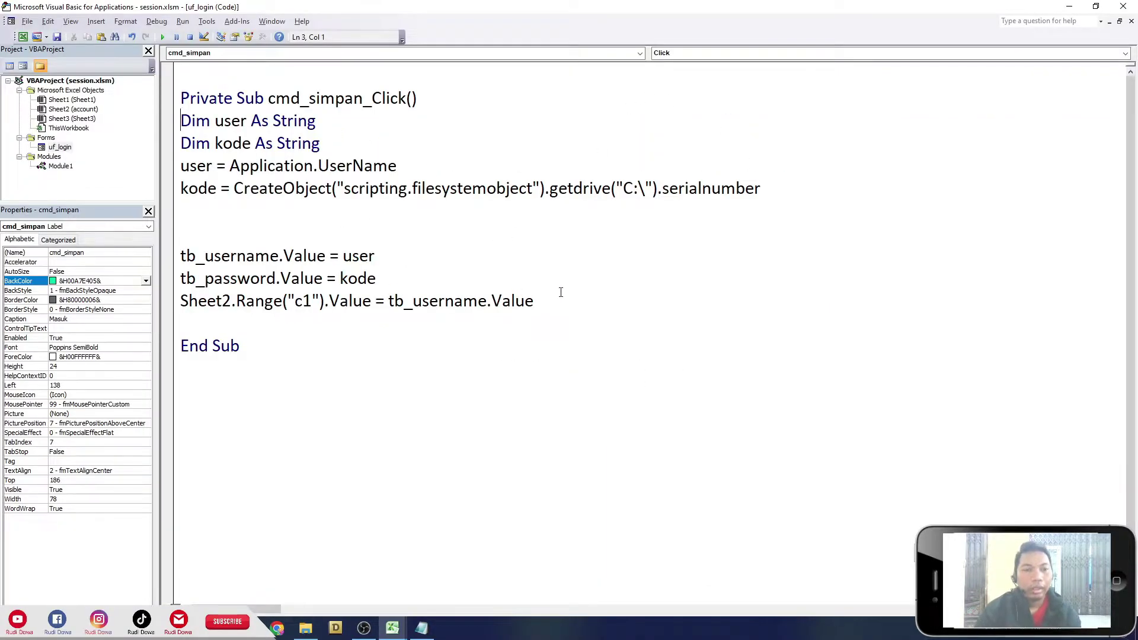
Step: Add a new line above End Sub and check the Password cell C2 on the account sheet
left_click(567, 304)
key("Return")
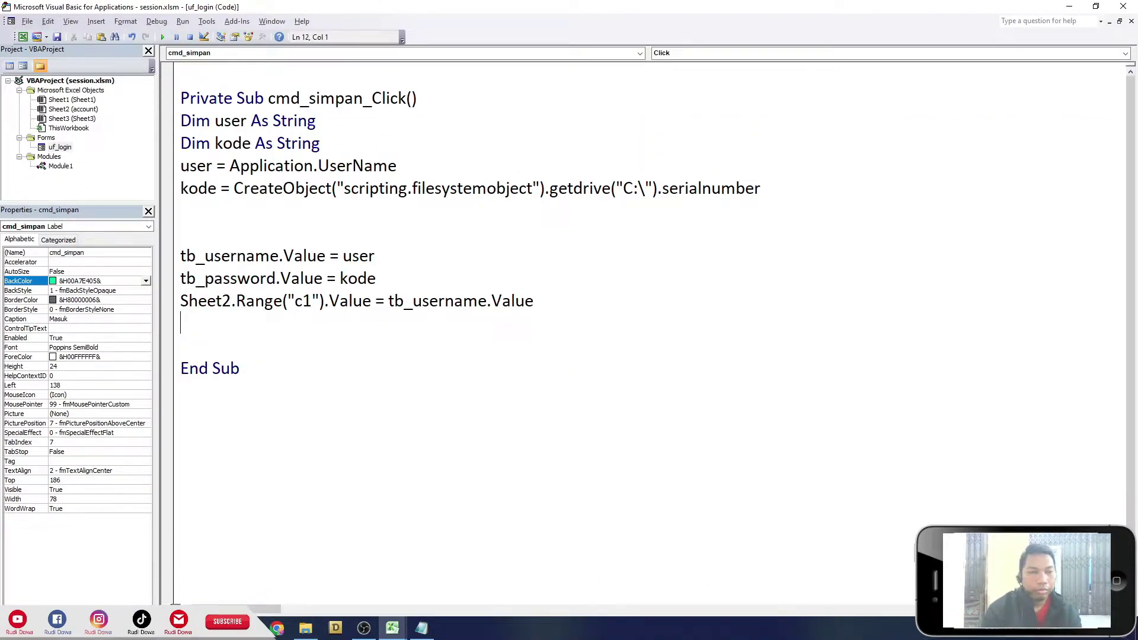
type("S")
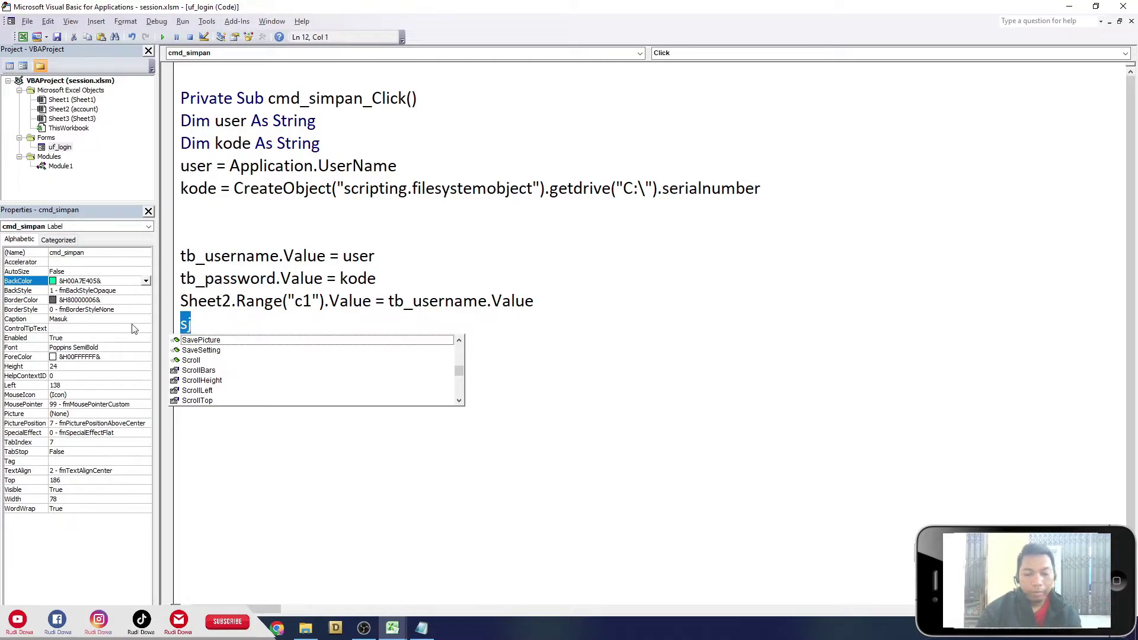
key("BackSpace")
left_click(392, 628)
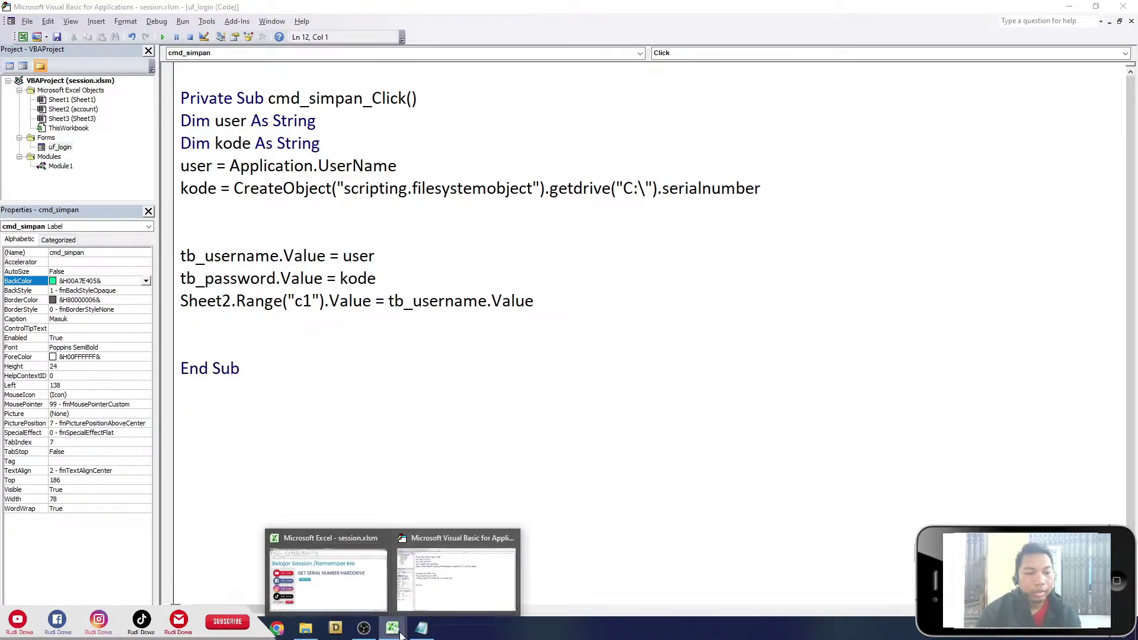
left_click(329, 578)
left_click(101, 598)
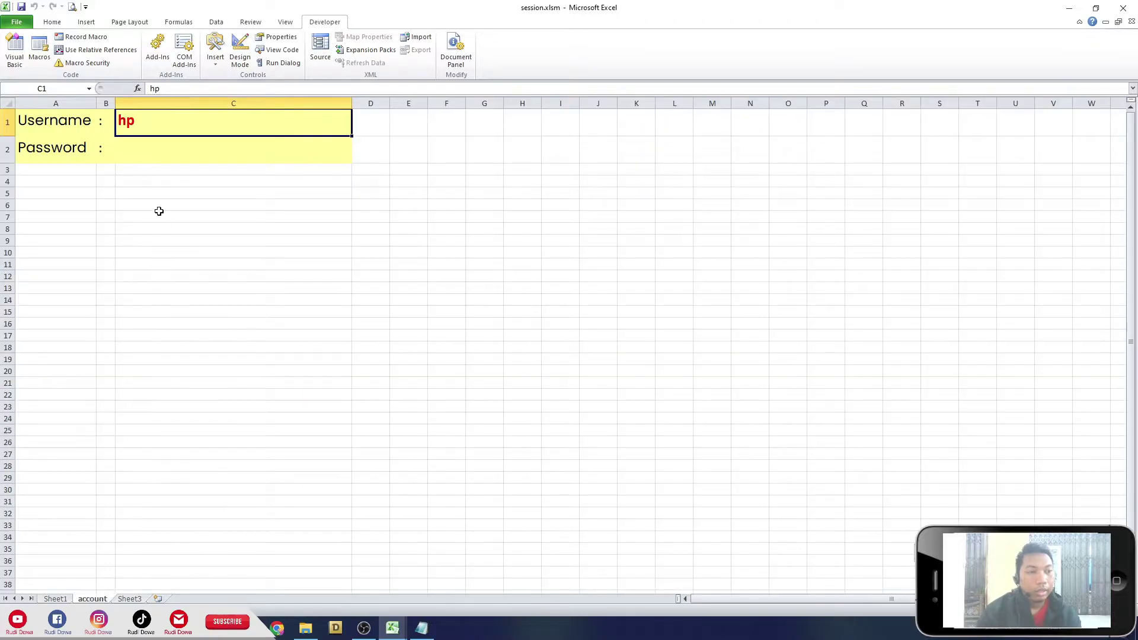
left_click(127, 148)
left_click(392, 628)
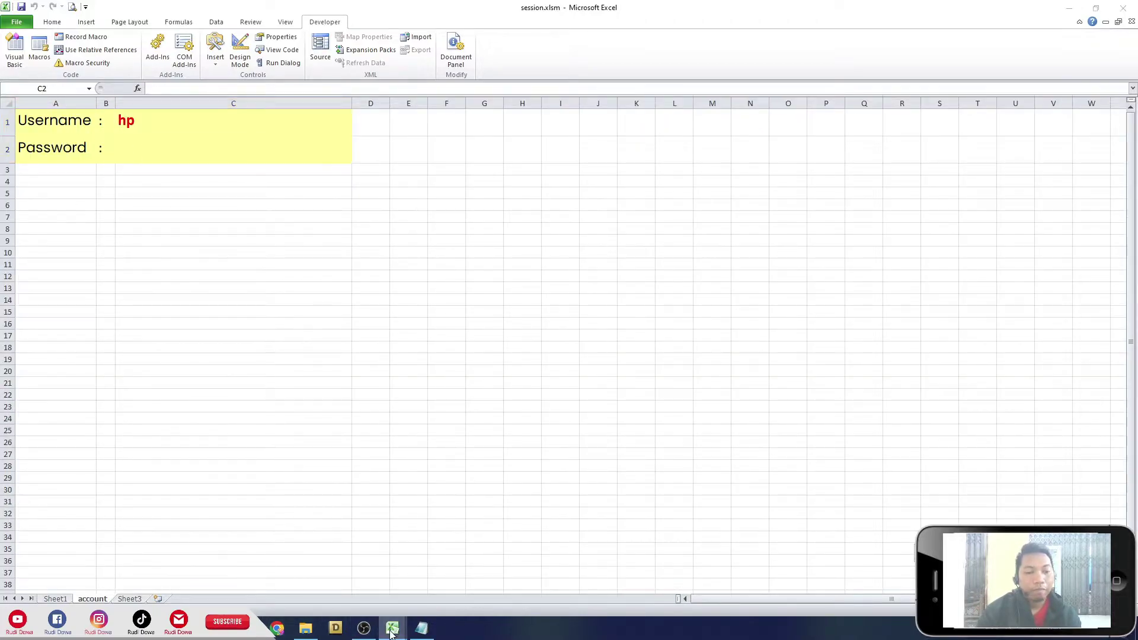
left_click(415, 586)
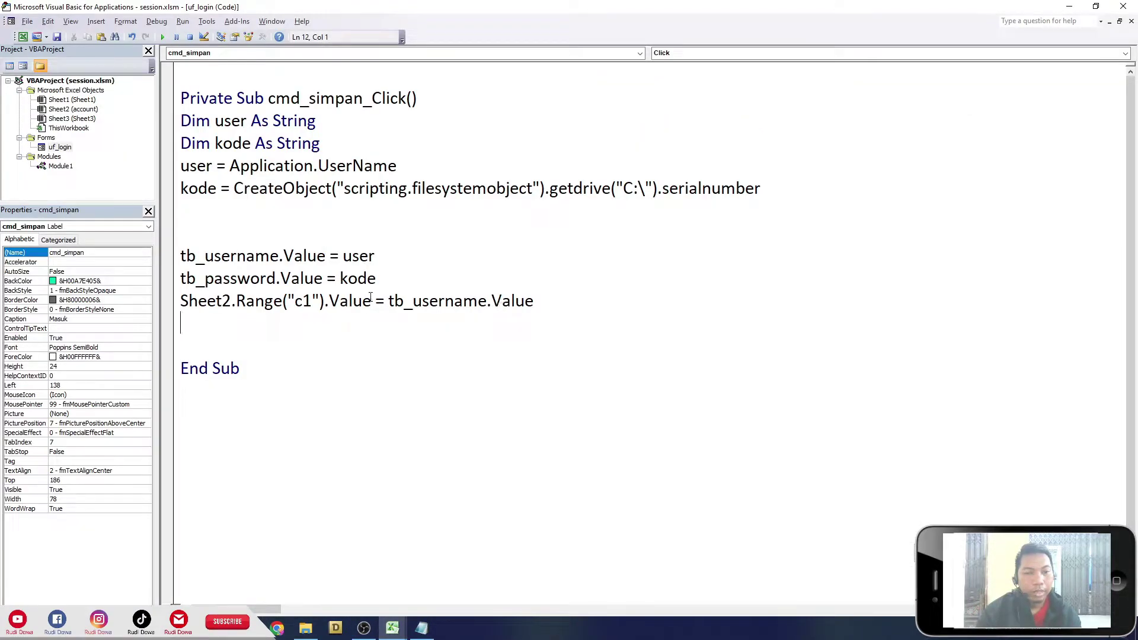
Step: Add Sheet2.Range("c2").Value = kode by copying the c1 range reference and changing it
left_click_drag(373, 301, 164, 305)
key("ctrl+c")
left_click(202, 338)
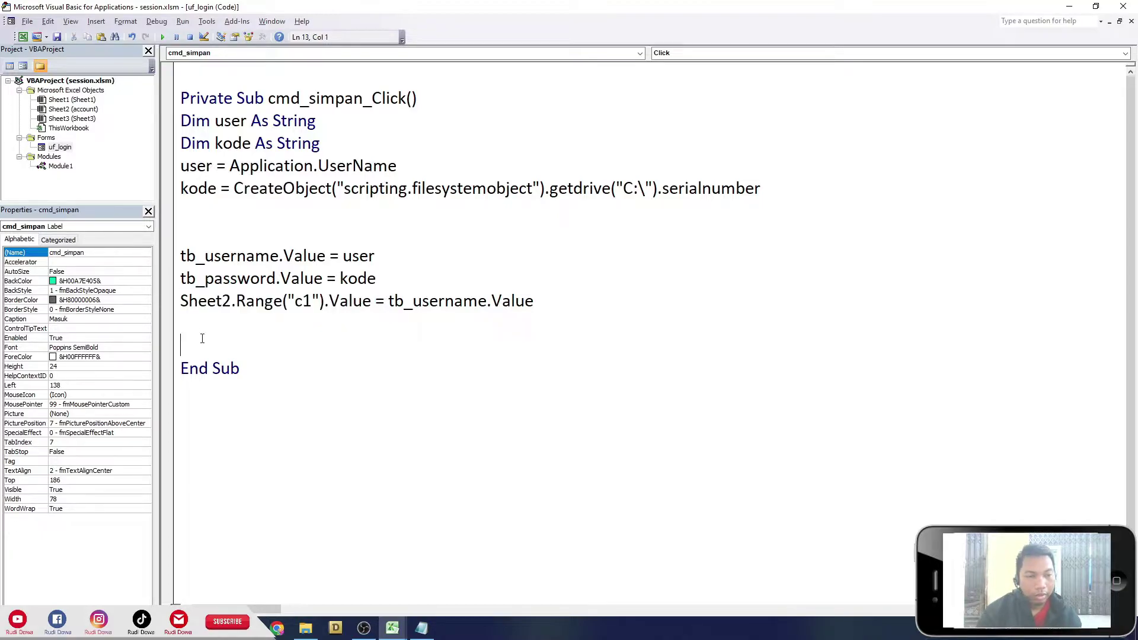
key("Up")
key("ctrl+v")
left_click_drag(309, 327, 302, 327)
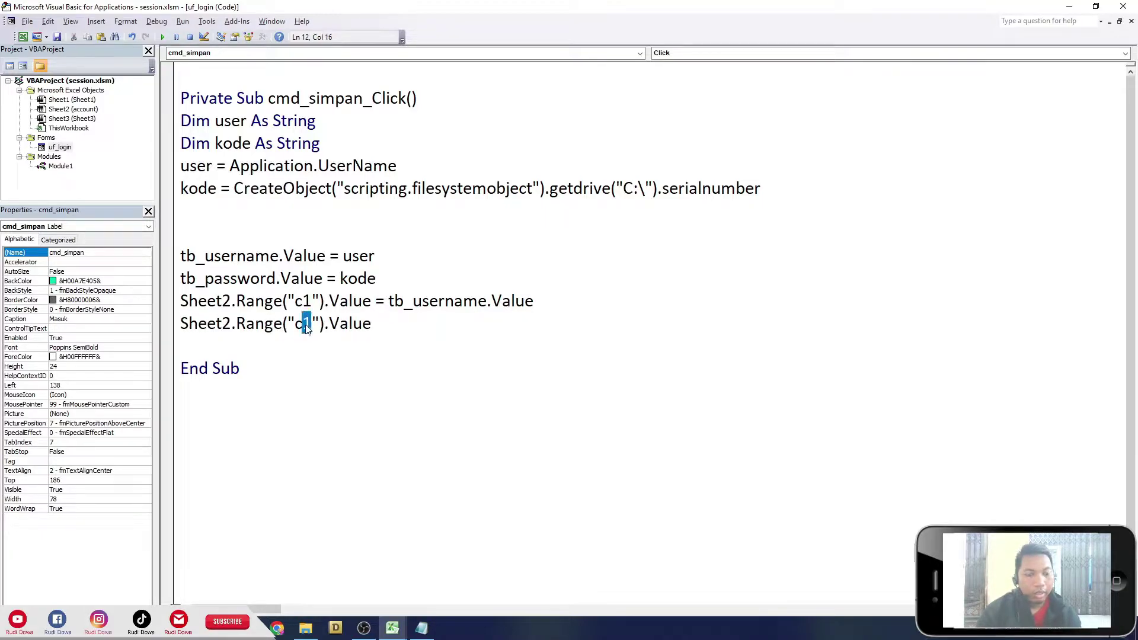
type("2")
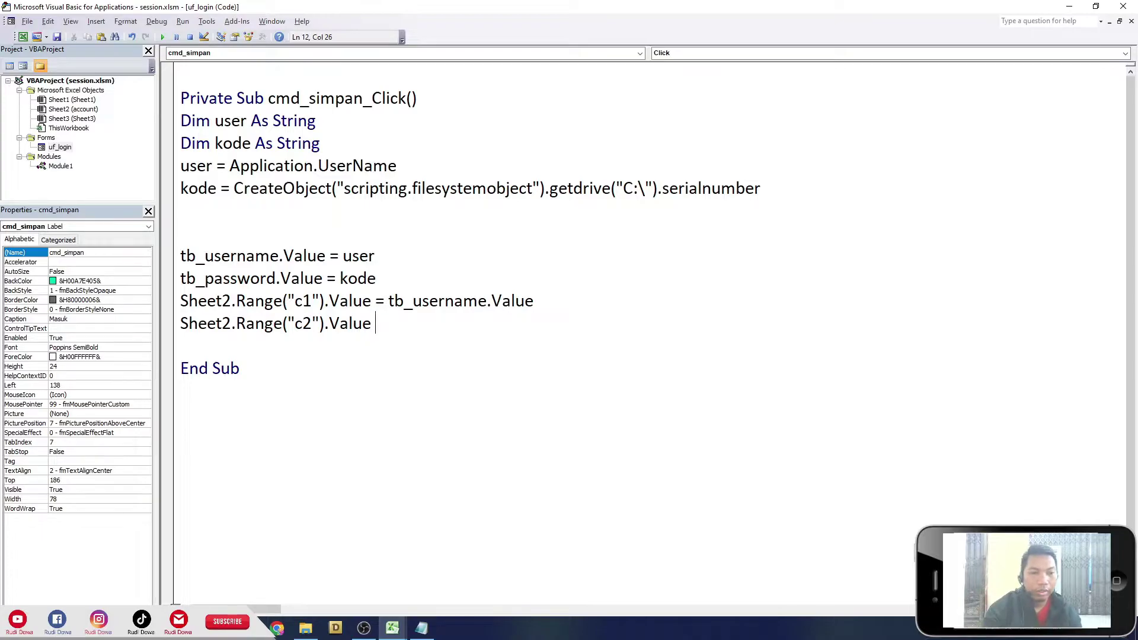
type("=kode")
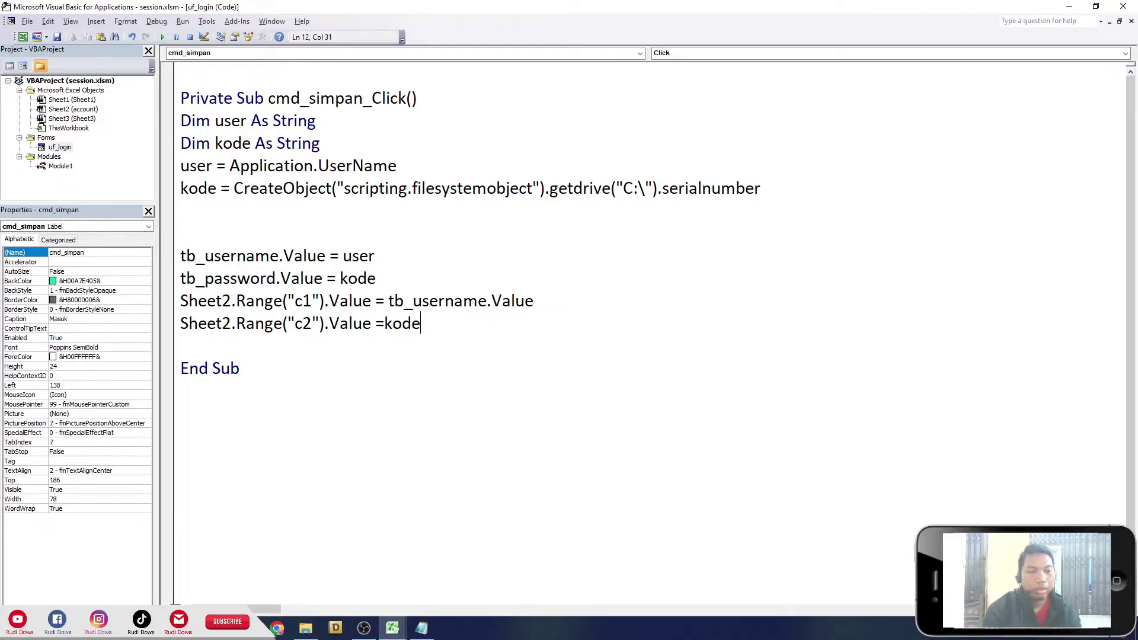
left_click(474, 435)
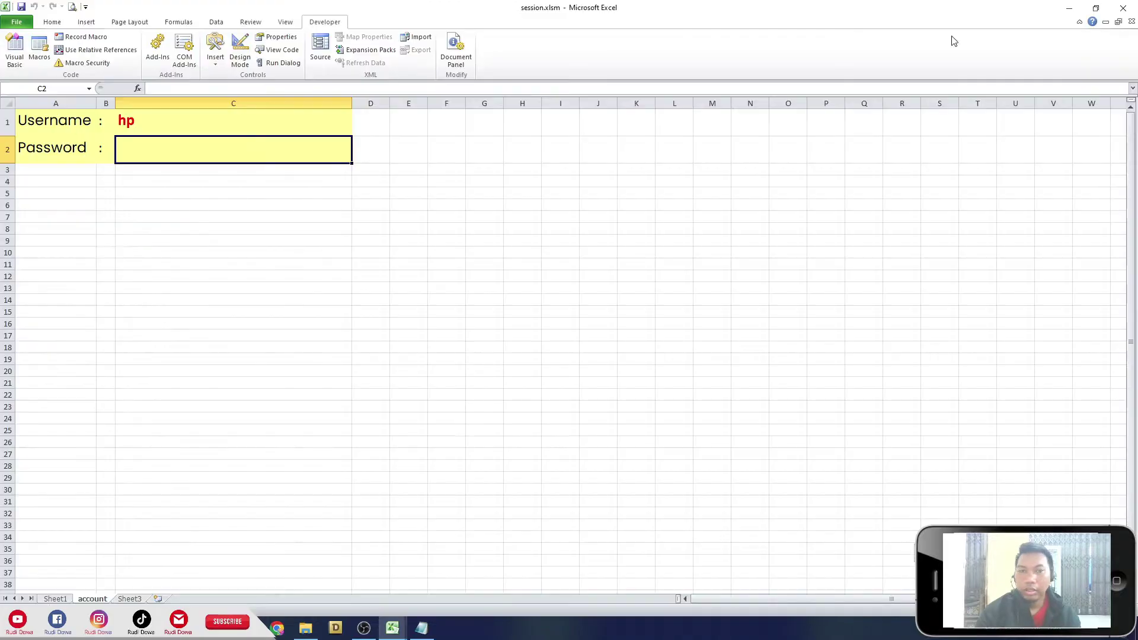
Step: Run the login form from Sheet1 and submit Masuk to save the username and serial
left_click(1123, 6)
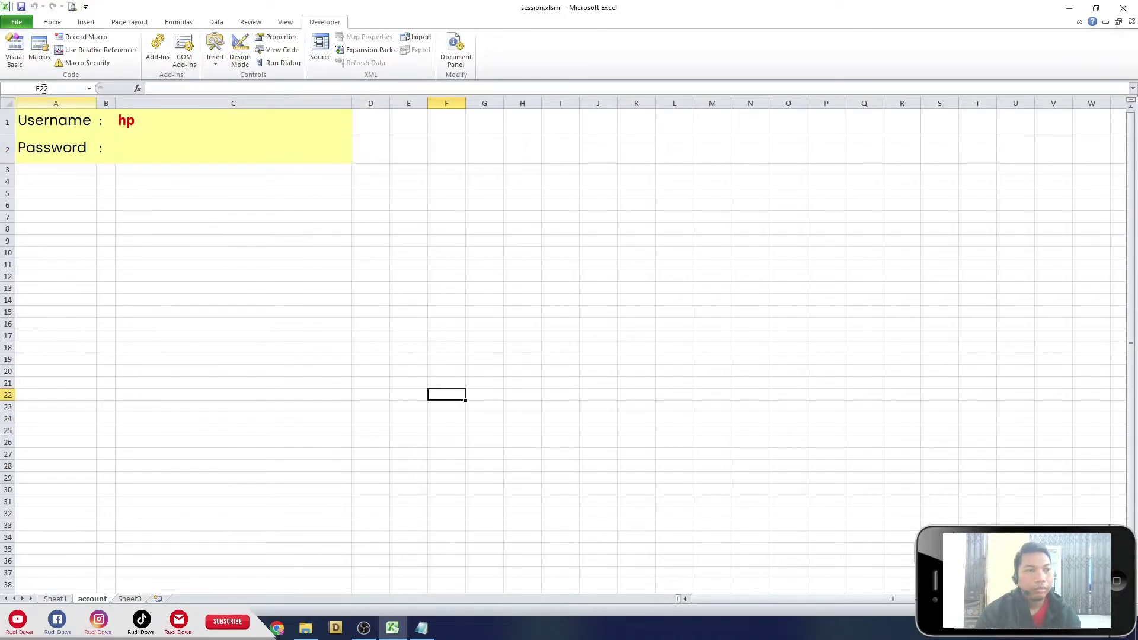
left_click(169, 157)
left_click(59, 599)
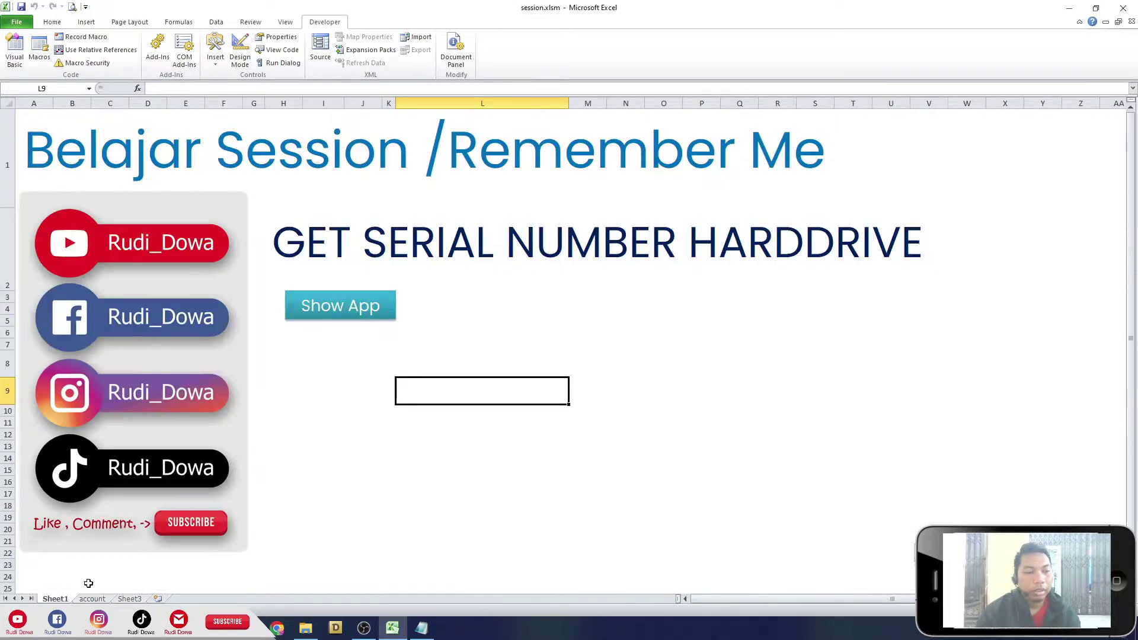
left_click(359, 316)
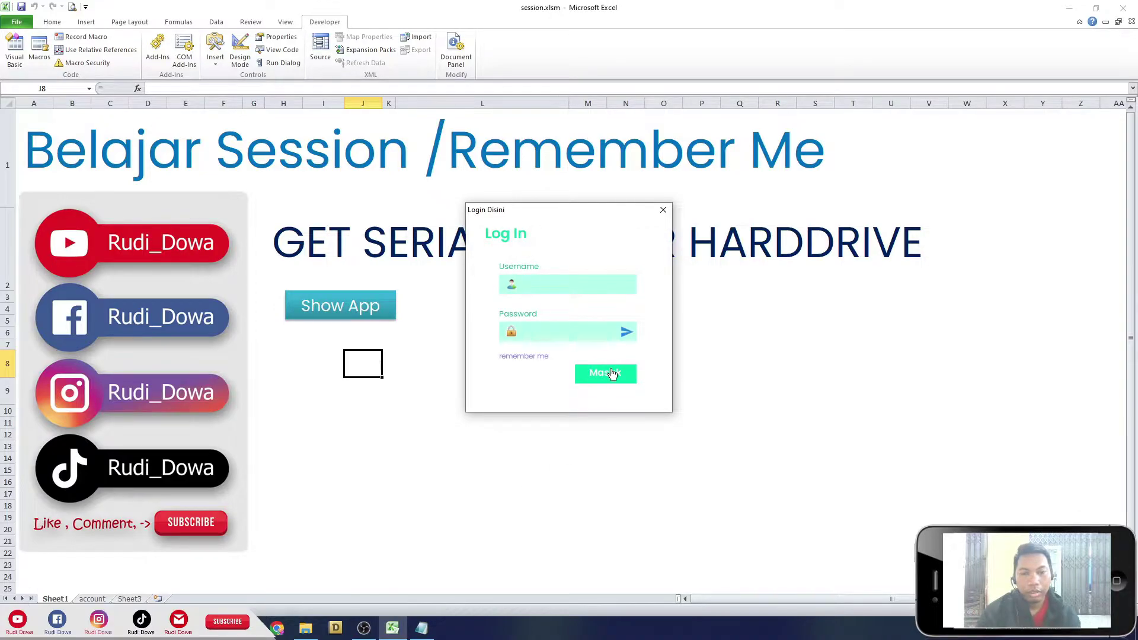
left_click(608, 371)
left_click(663, 209)
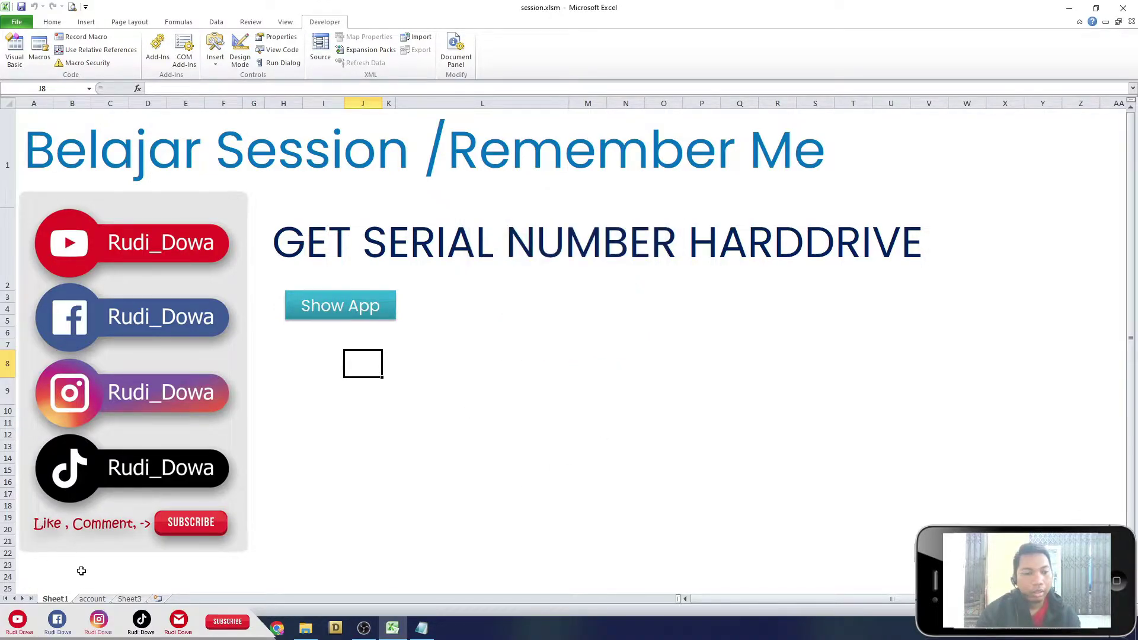
Step: Check the saved values on the account sheet, left-align the C2 password, and return to Sheet1
left_click(93, 600)
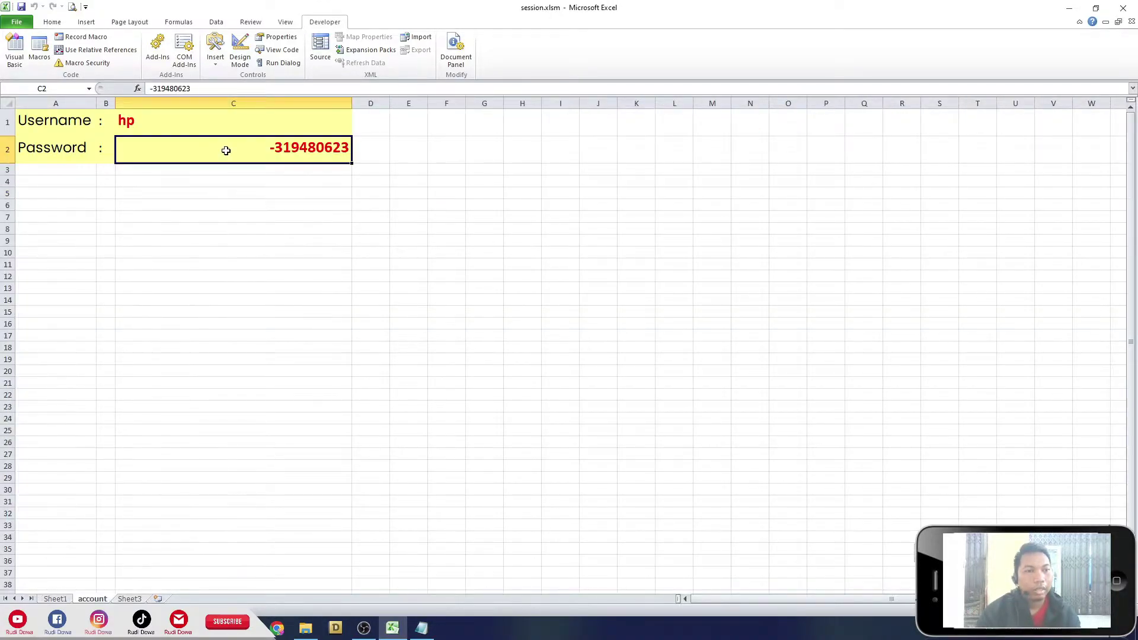
left_click(53, 22)
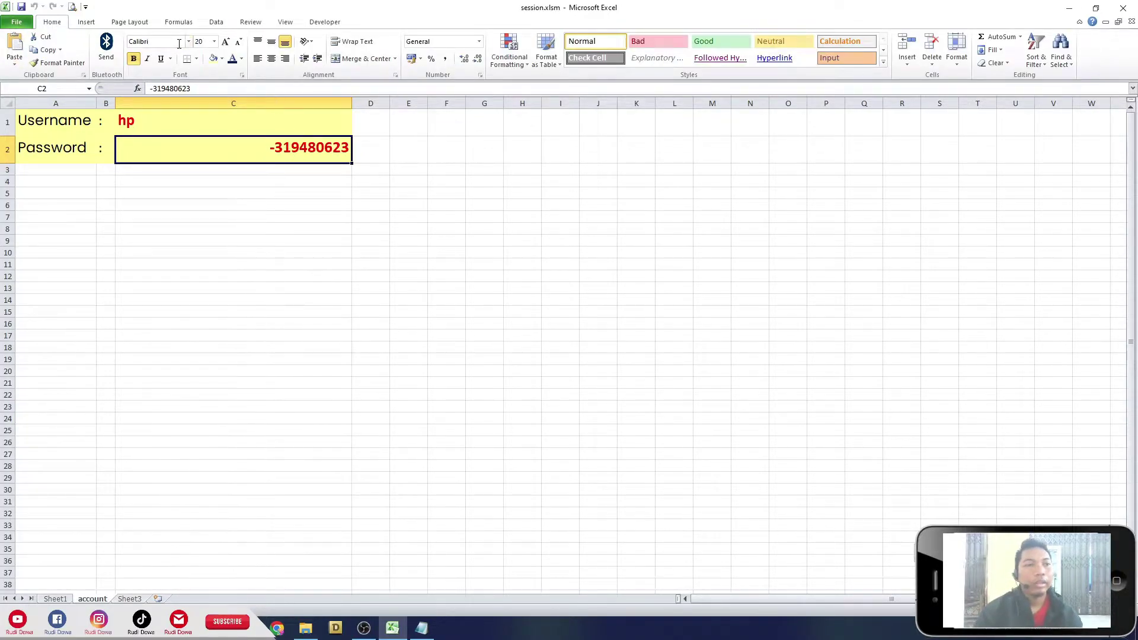
left_click(258, 59)
left_click(175, 127)
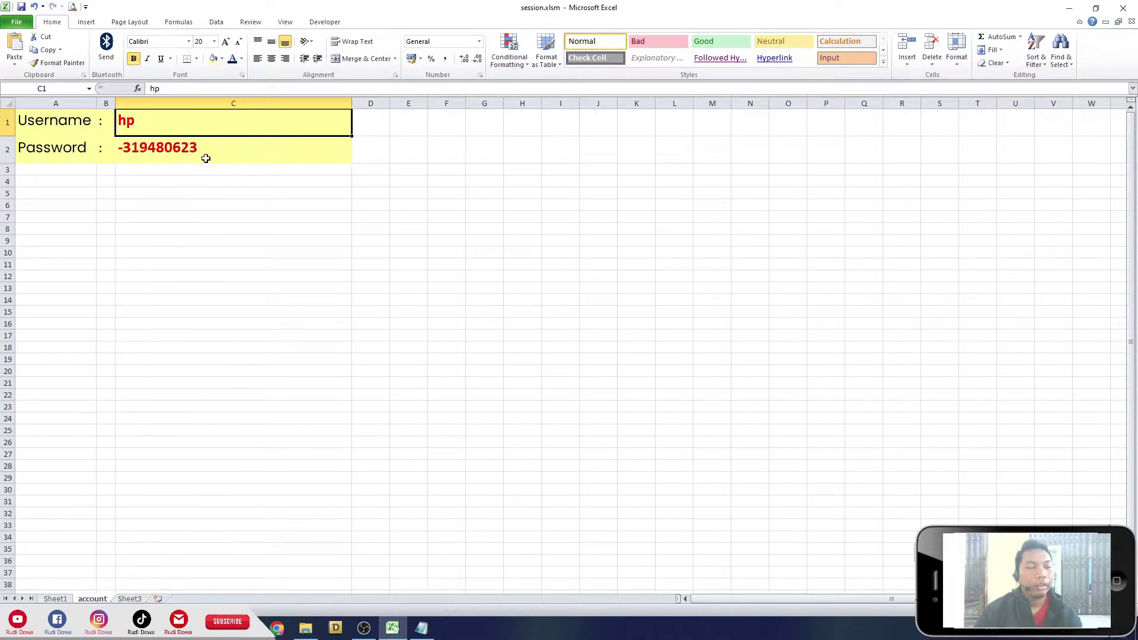
left_click(197, 229)
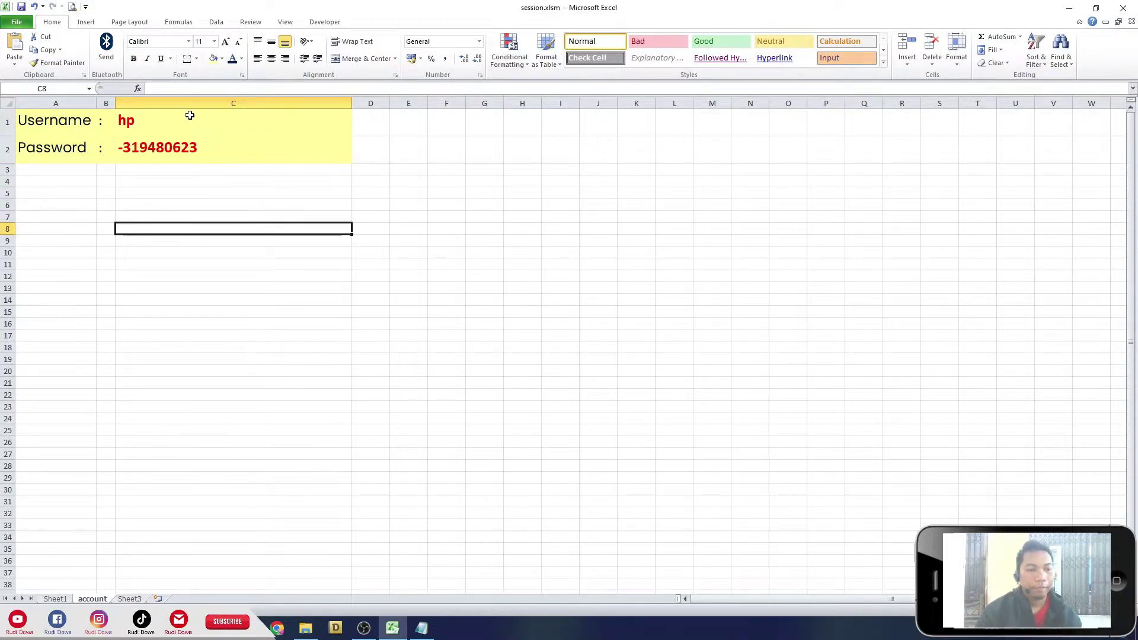
left_click(56, 597)
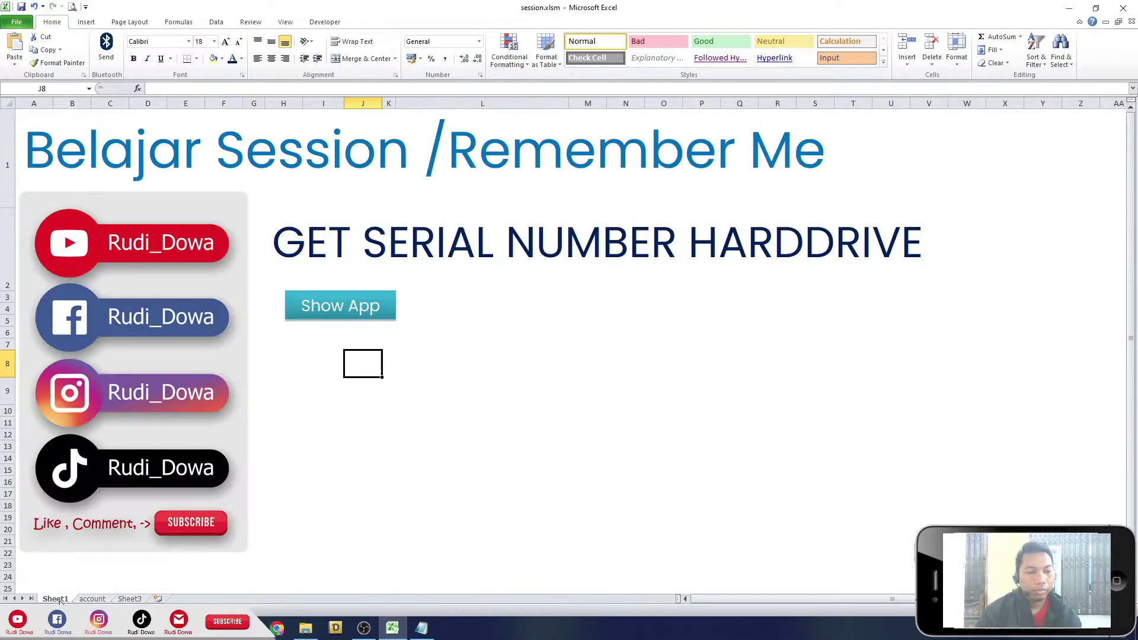
left_click(325, 22)
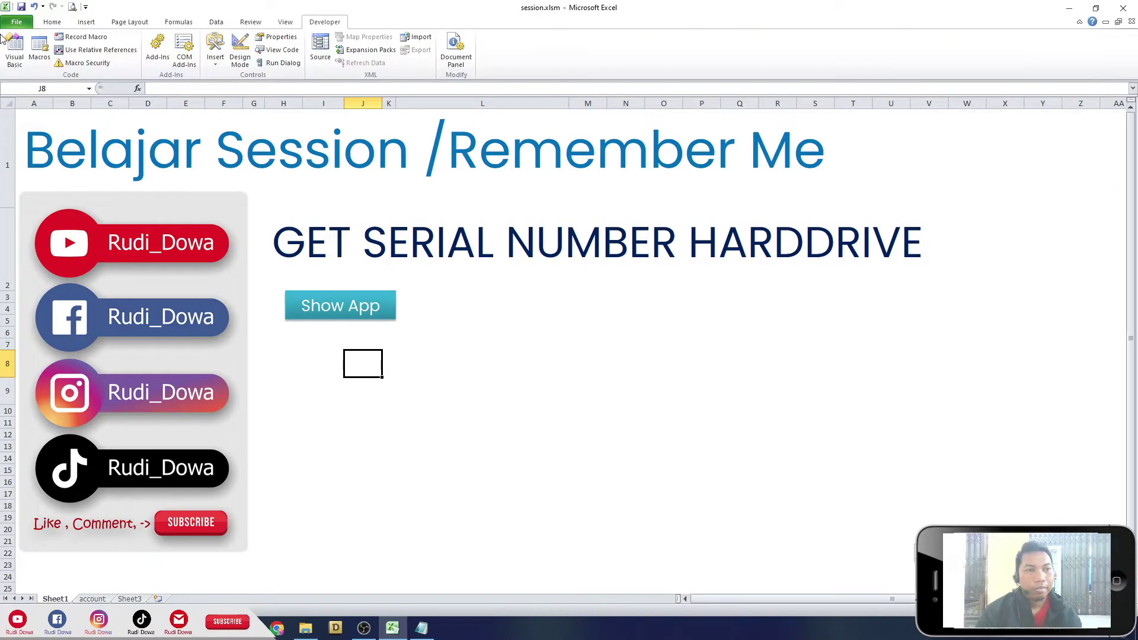
left_click(10, 48)
left_click_drag(761, 188, 2, 188)
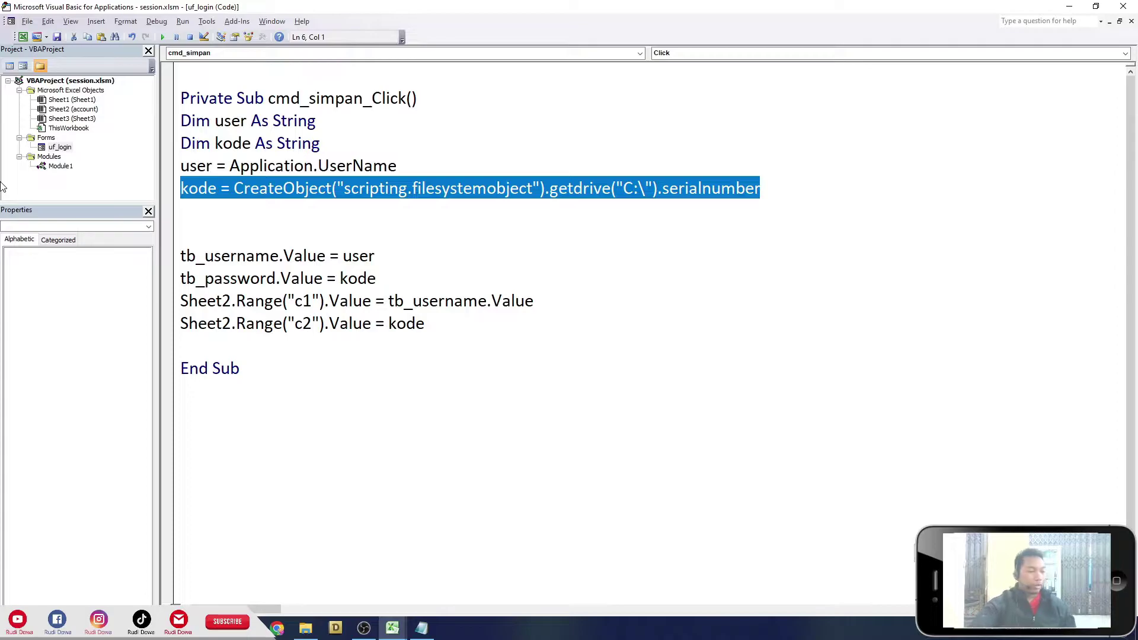
left_click(208, 190)
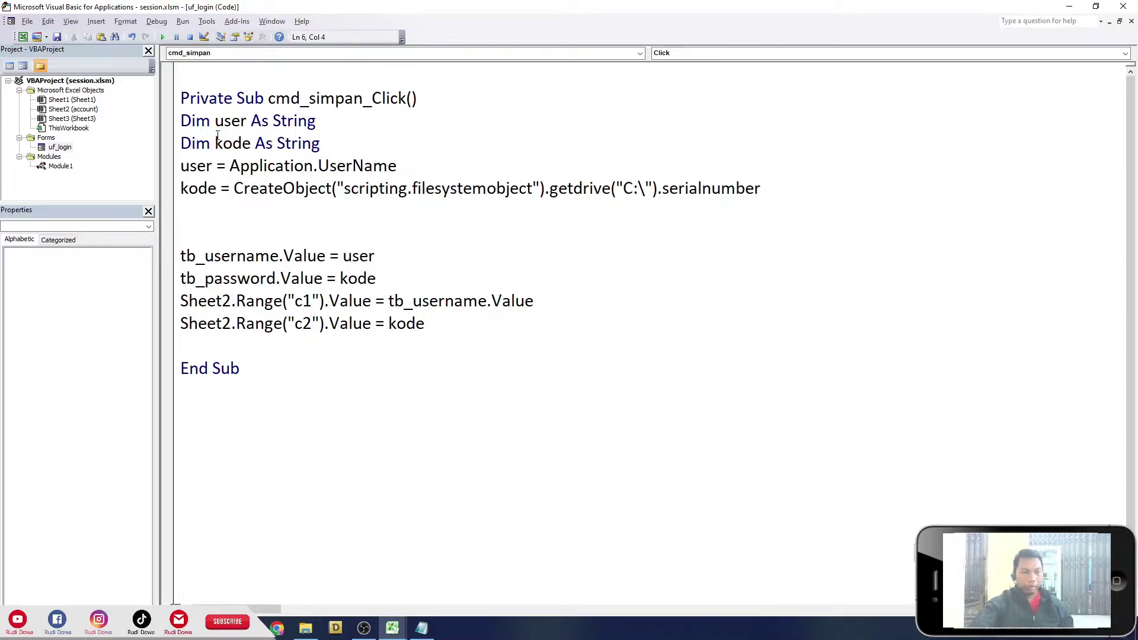
left_click_drag(326, 146, 280, 146)
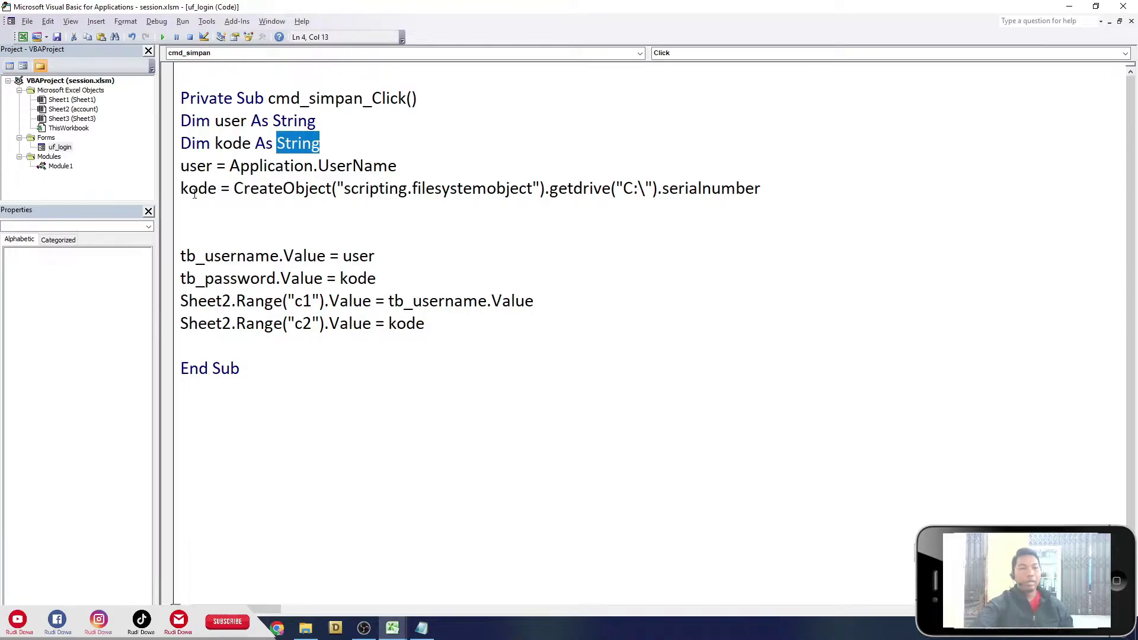
left_click_drag(182, 190, 216, 189)
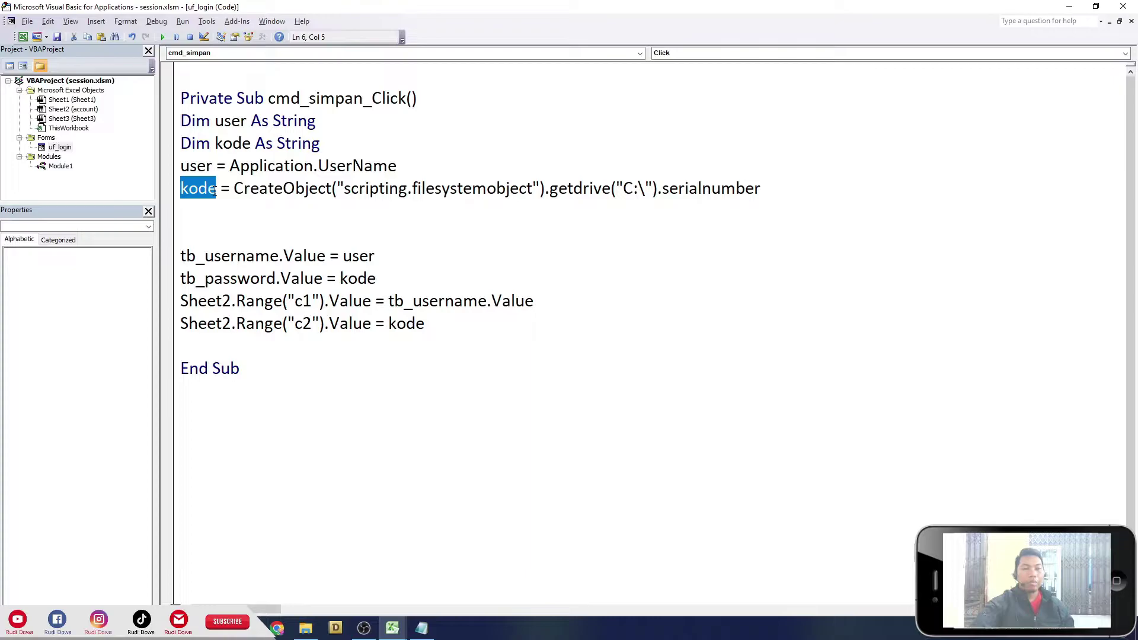
left_click(235, 189)
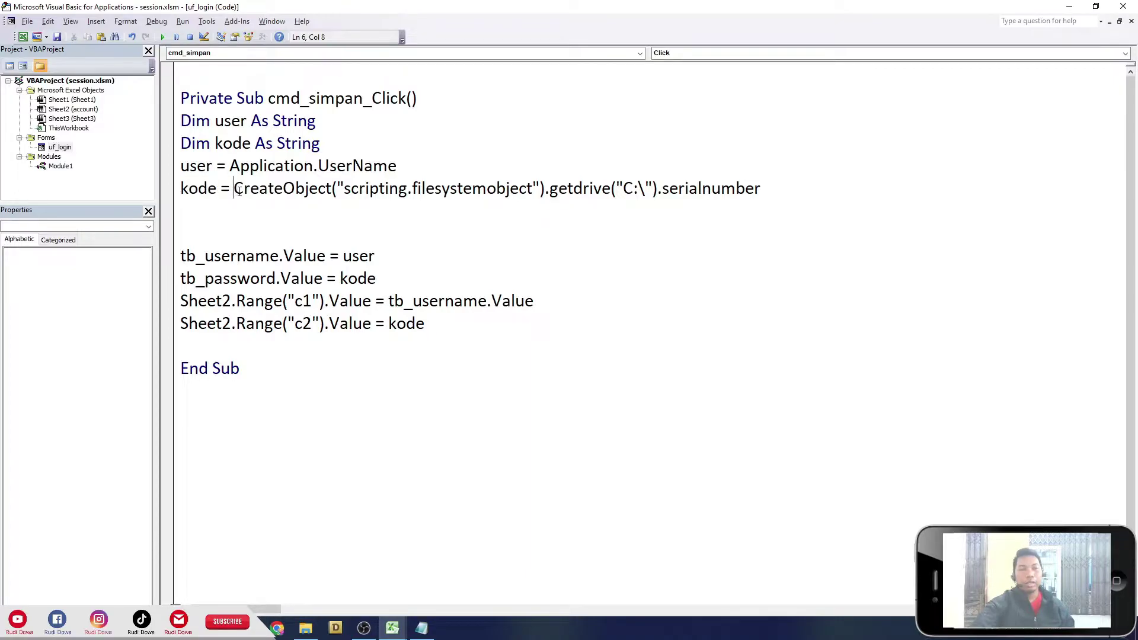
left_click_drag(238, 189, 568, 193)
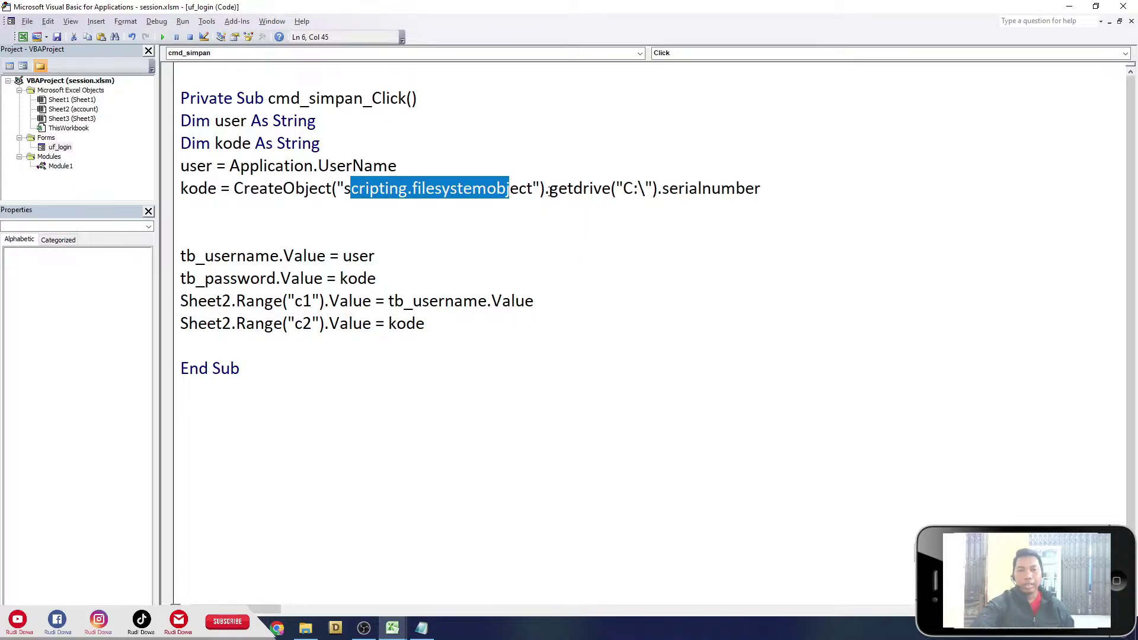
left_click_drag(549, 190, 758, 199)
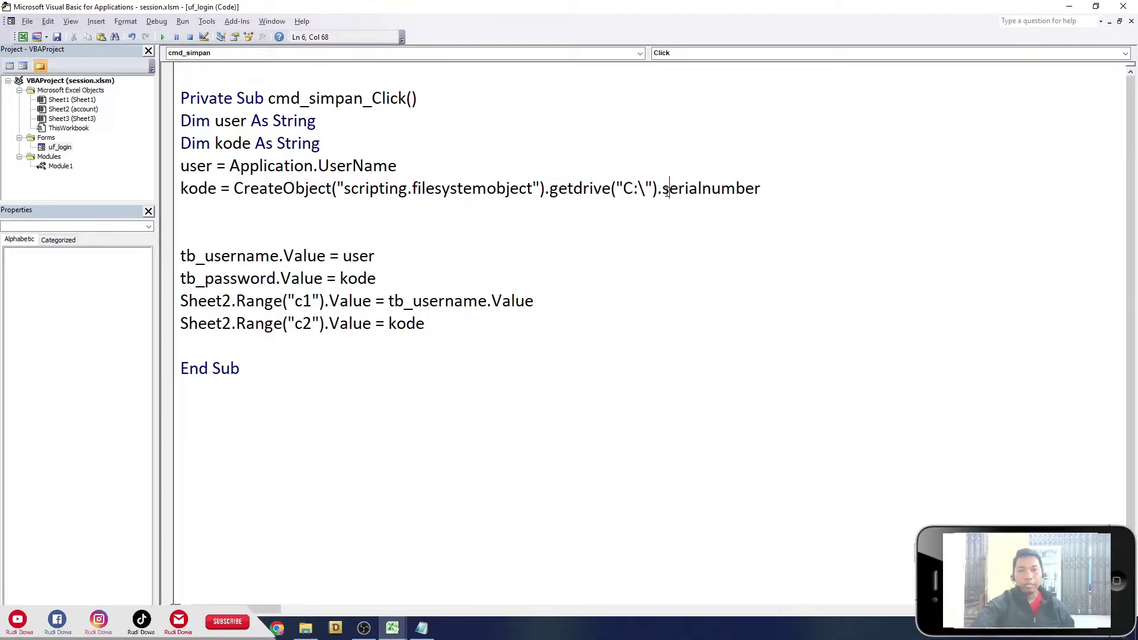
double_click(627, 189)
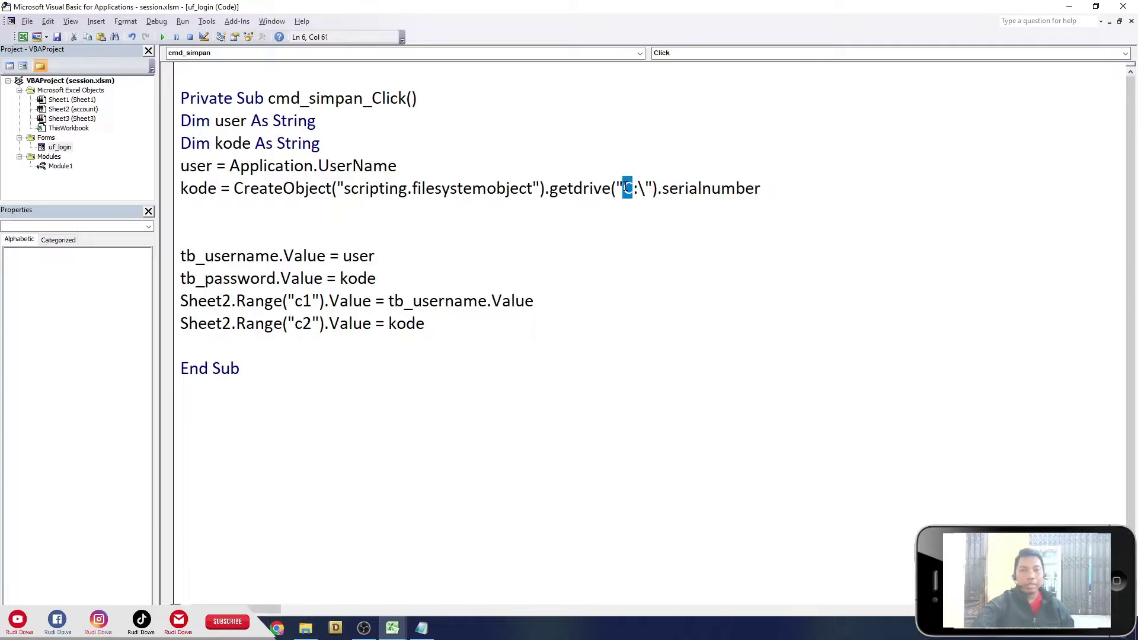
left_click_drag(773, 193, 482, 182)
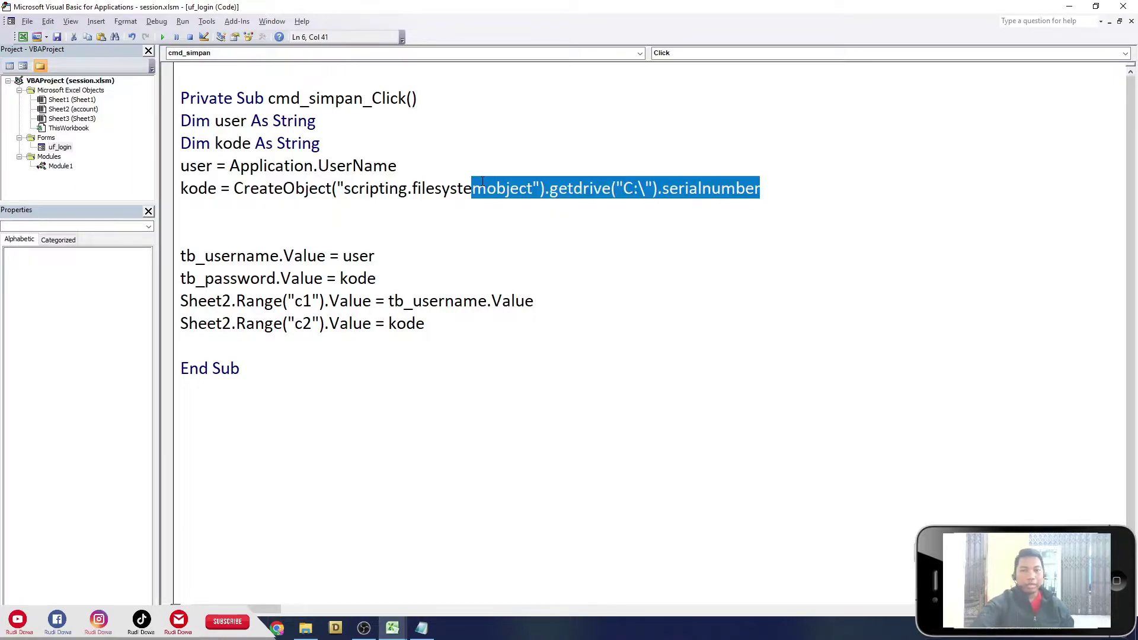
left_click_drag(764, 188, 231, 186)
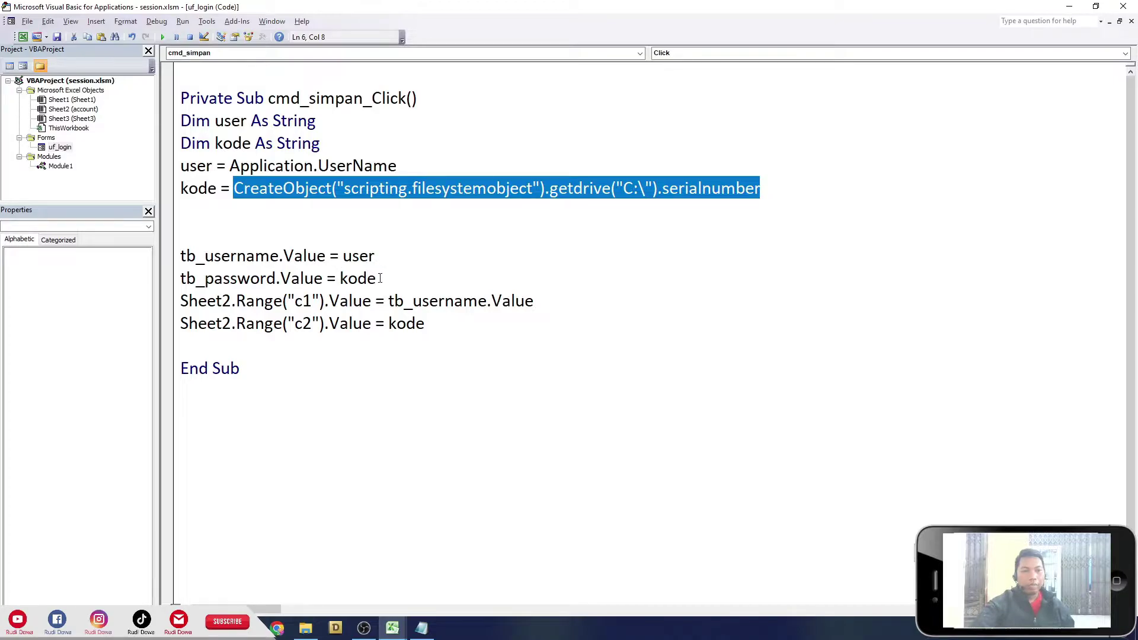
left_click_drag(380, 279, 339, 281)
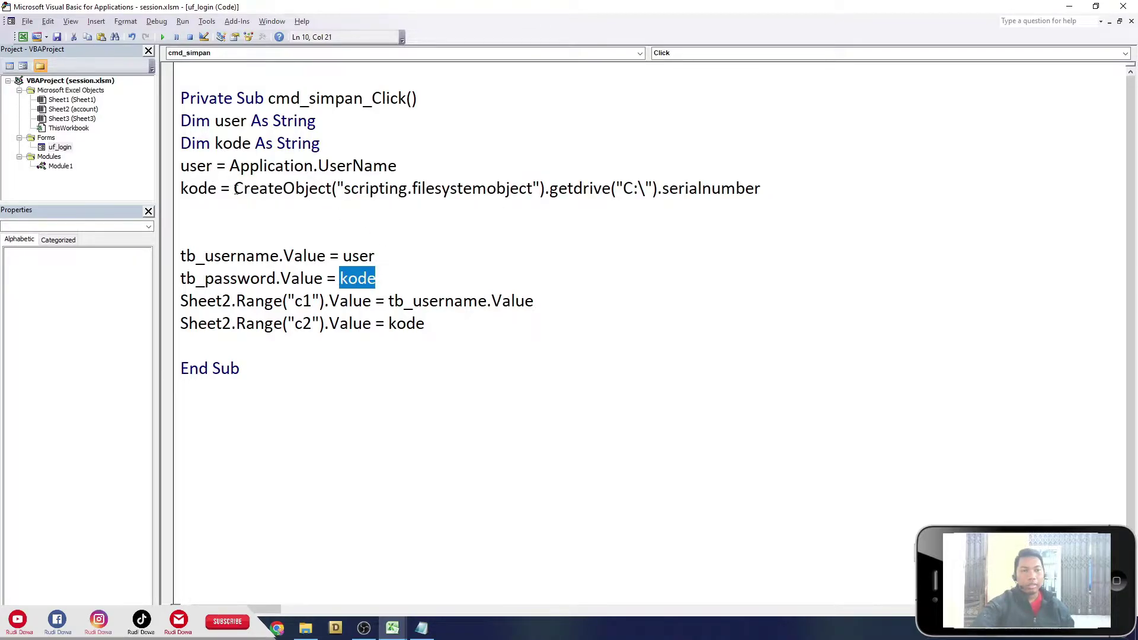
left_click_drag(234, 189, 756, 201)
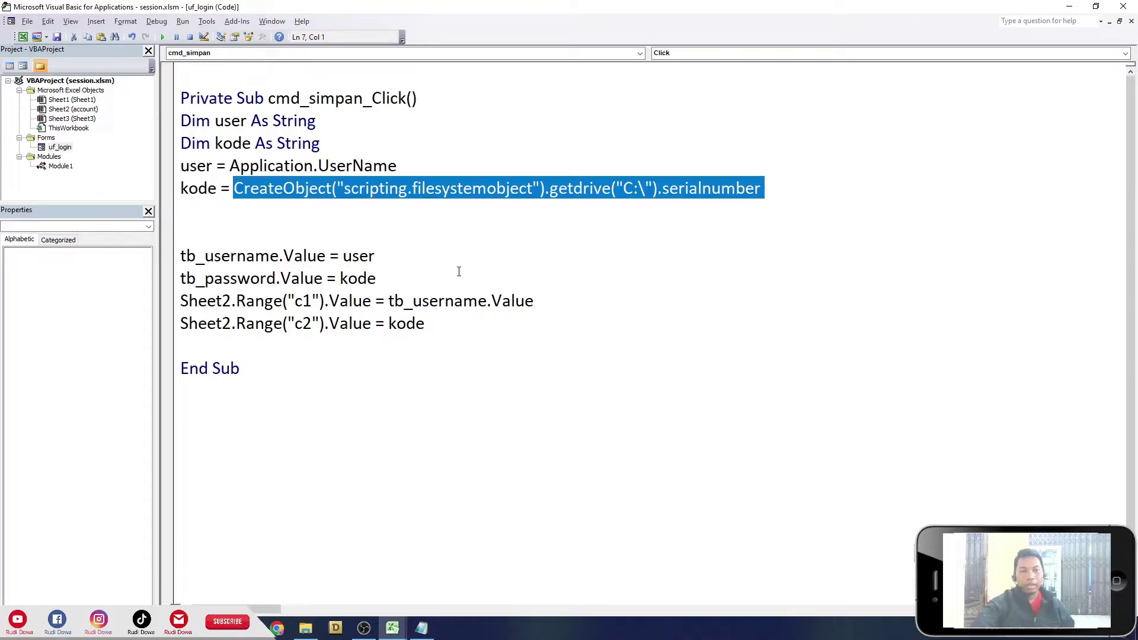
left_click_drag(384, 280, 239, 279)
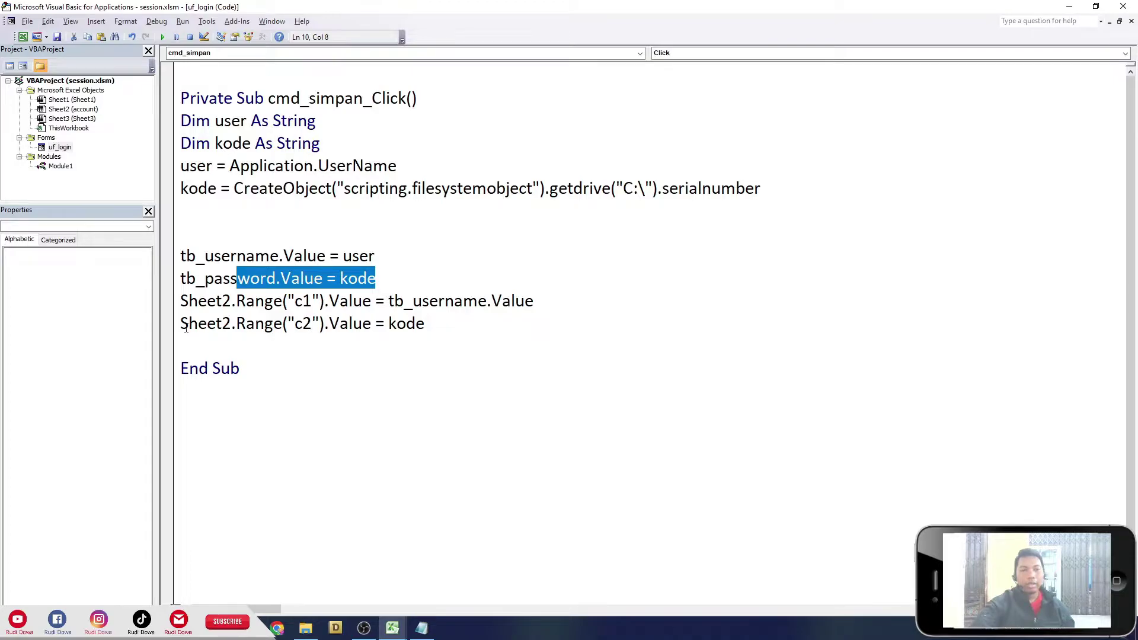
left_click_drag(188, 328, 310, 332)
left_click(454, 331)
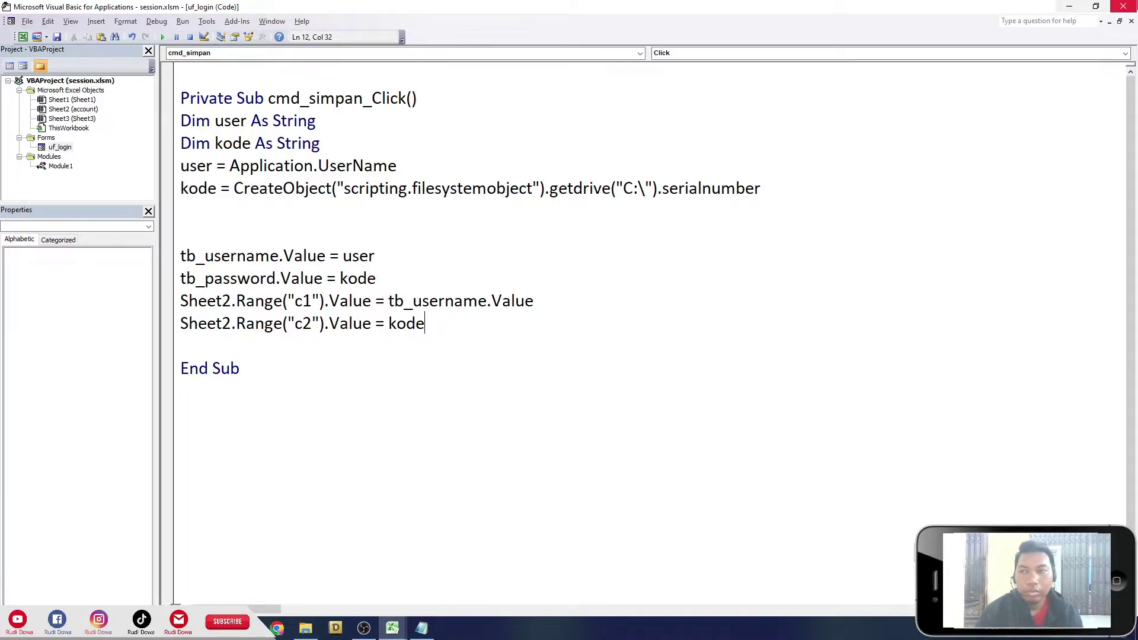
left_click(1123, 7)
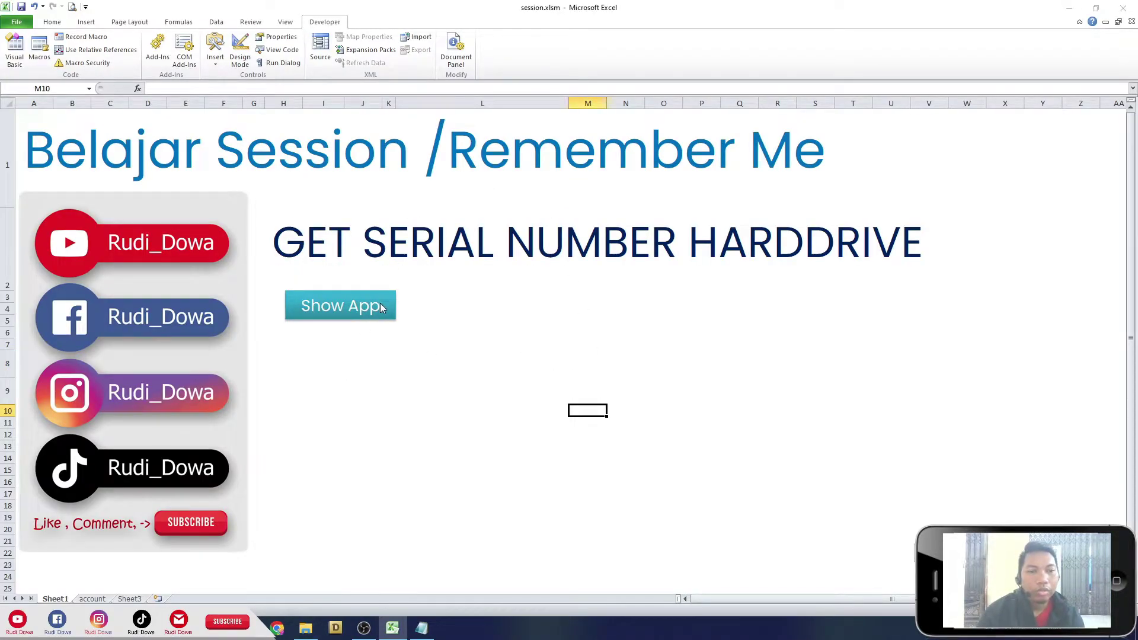
left_click(381, 307)
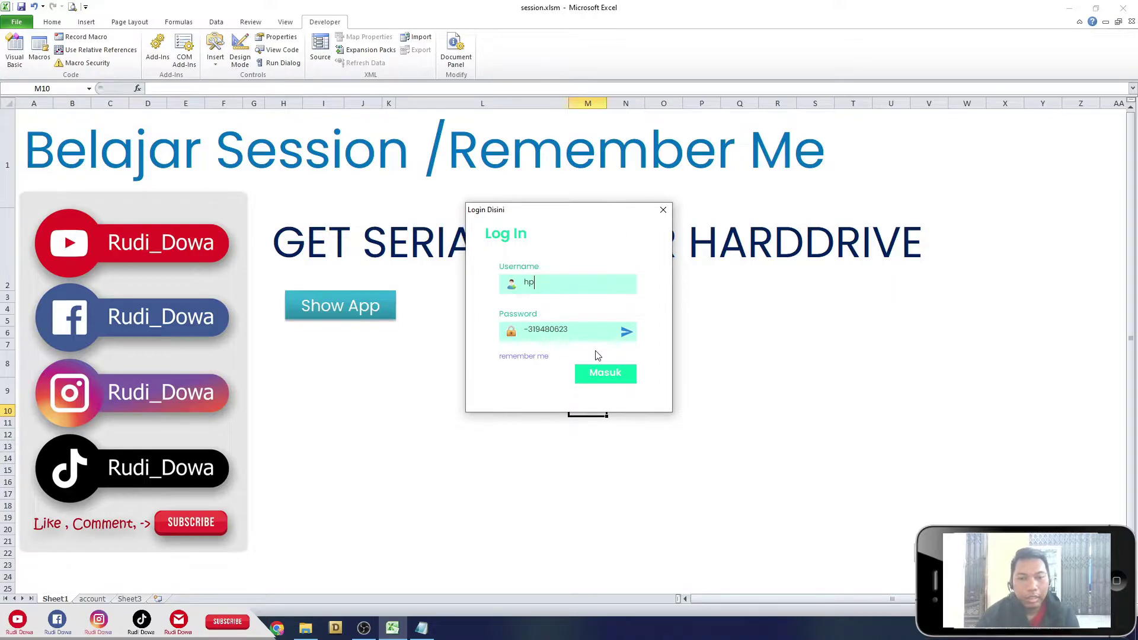
left_click(663, 210)
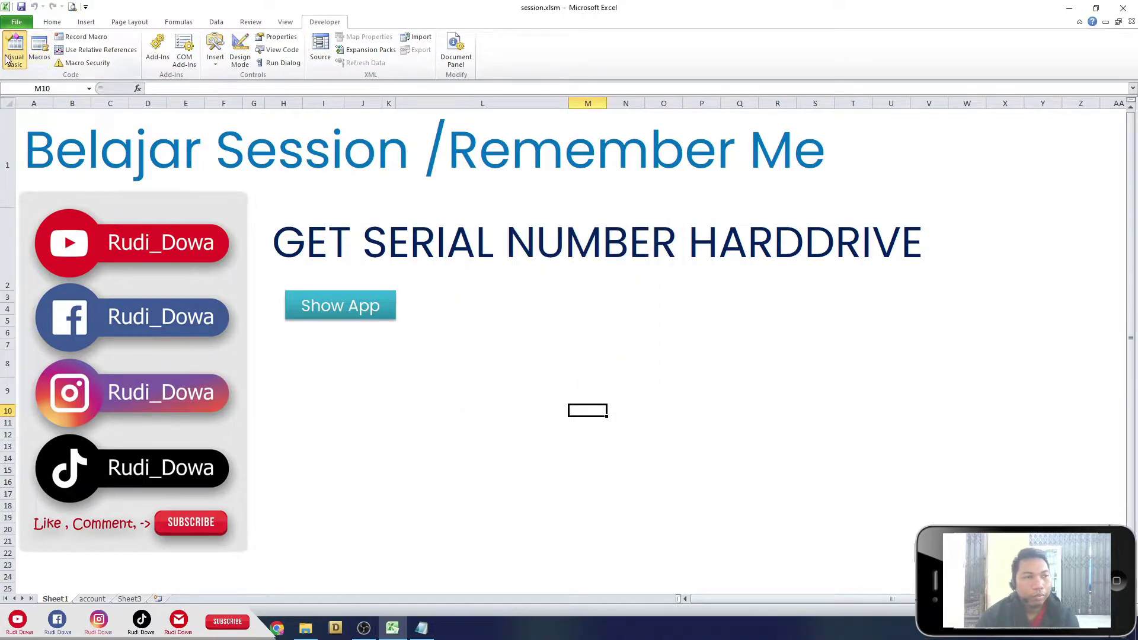
left_click(21, 57)
Step: Comment out the tb_username, tb_password and Sheet2 C1/C2 assignment lines
mouse_move(475, 346)
left_mouse_down()
mouse_move(164, 278)
mouse_move(160, 259)
left_mouse_up()
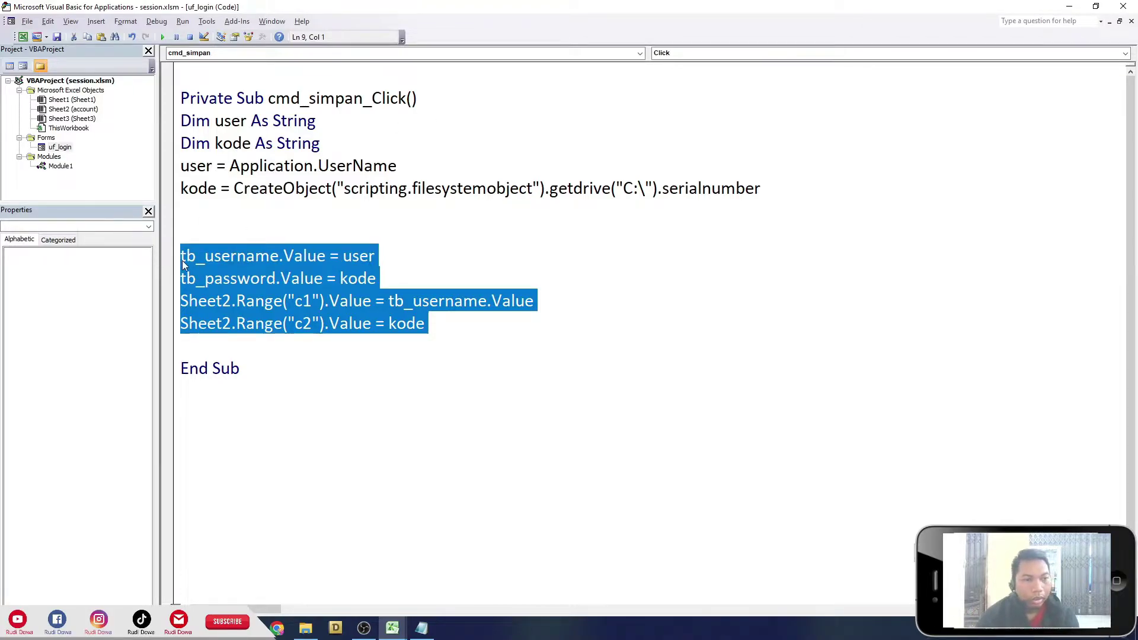
left_click(182, 254)
type("'")
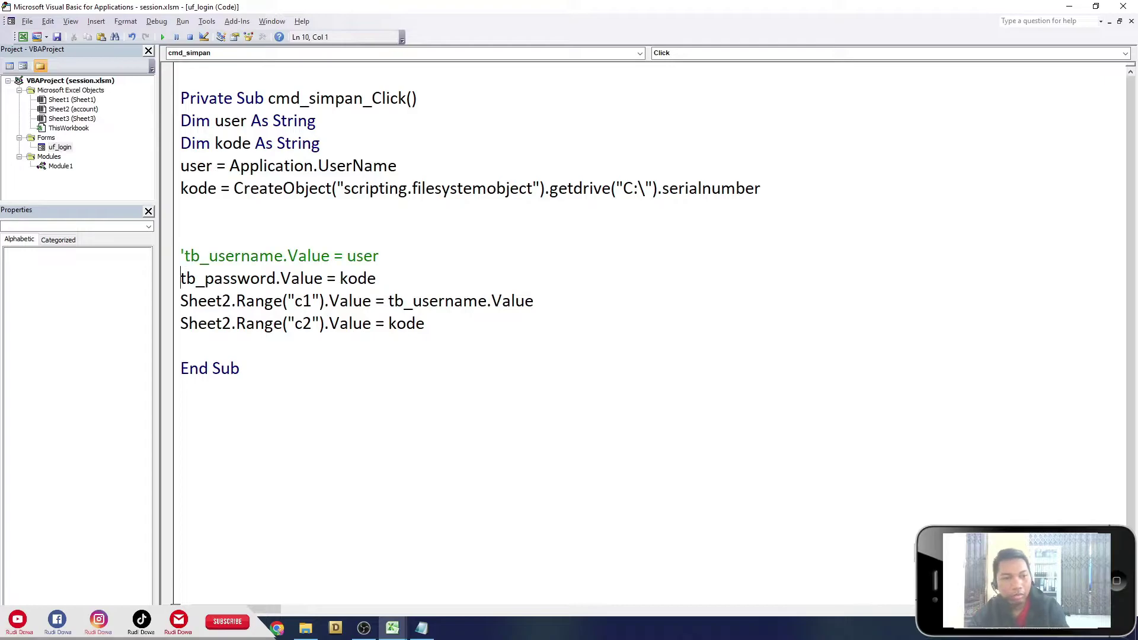
key("End")
left_click(180, 278)
type("'")
key("End")
type("'")
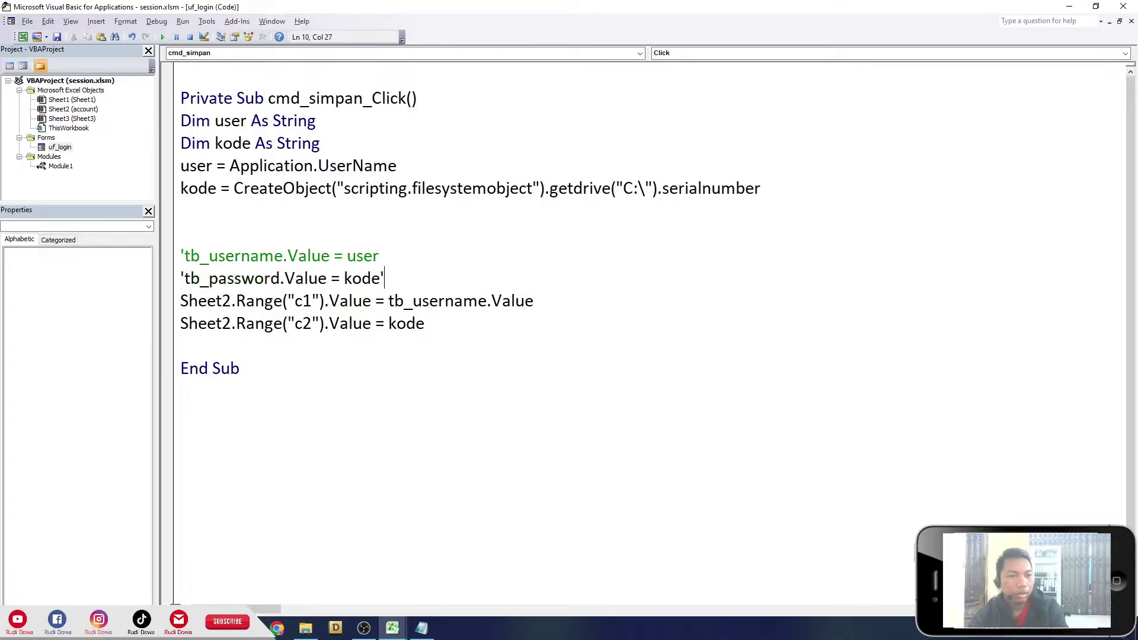
key("BackSpace")
left_click(181, 301)
type("'")
left_click(181, 323)
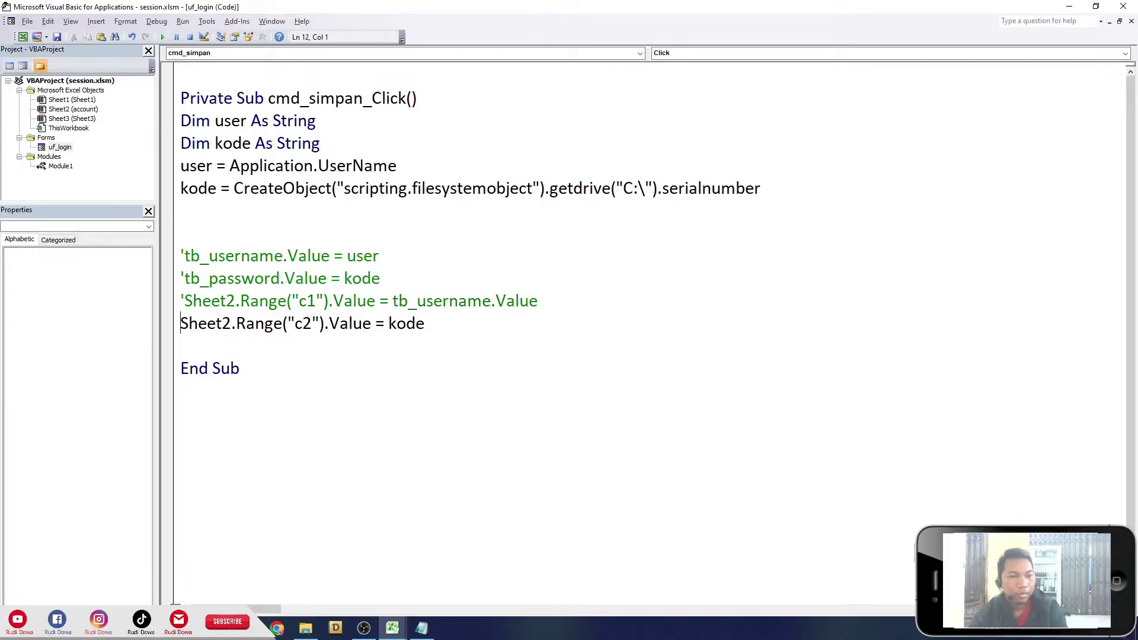
type("'")
Step: Add the comment 'cek apakah username sama dengan variable user' above the commented block
left_click(296, 210)
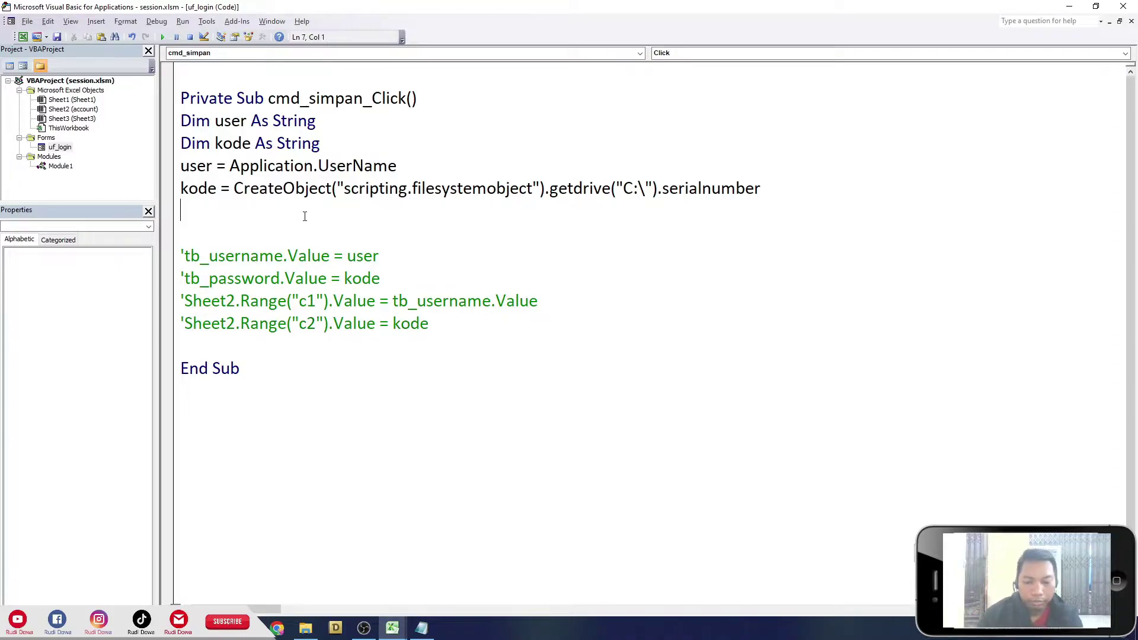
key("Return")
key("Return")
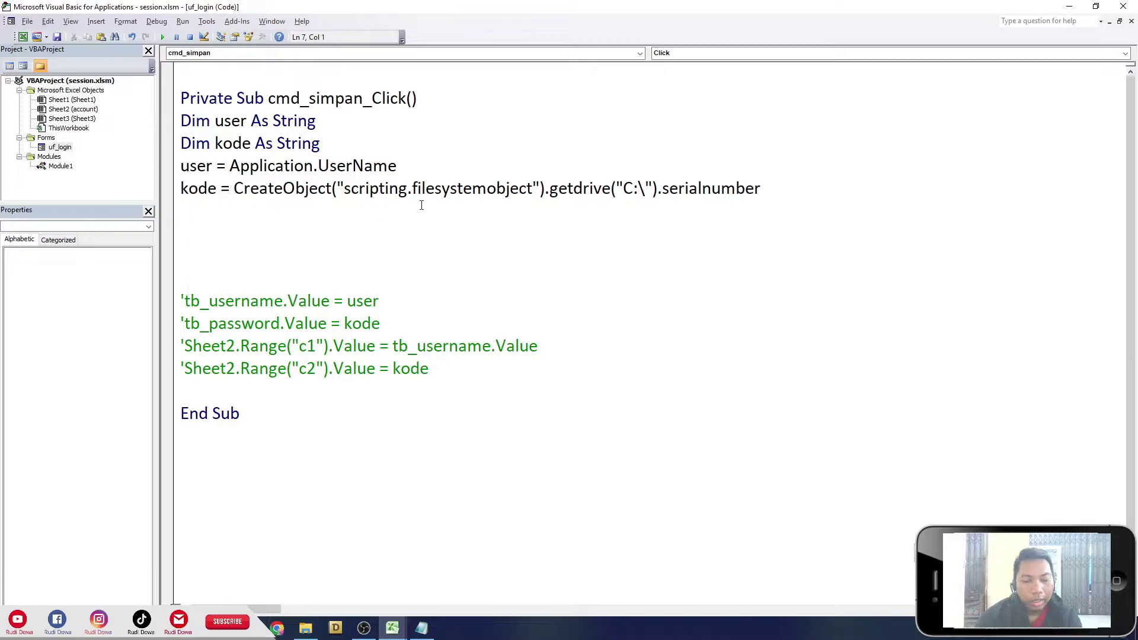
key("Return")
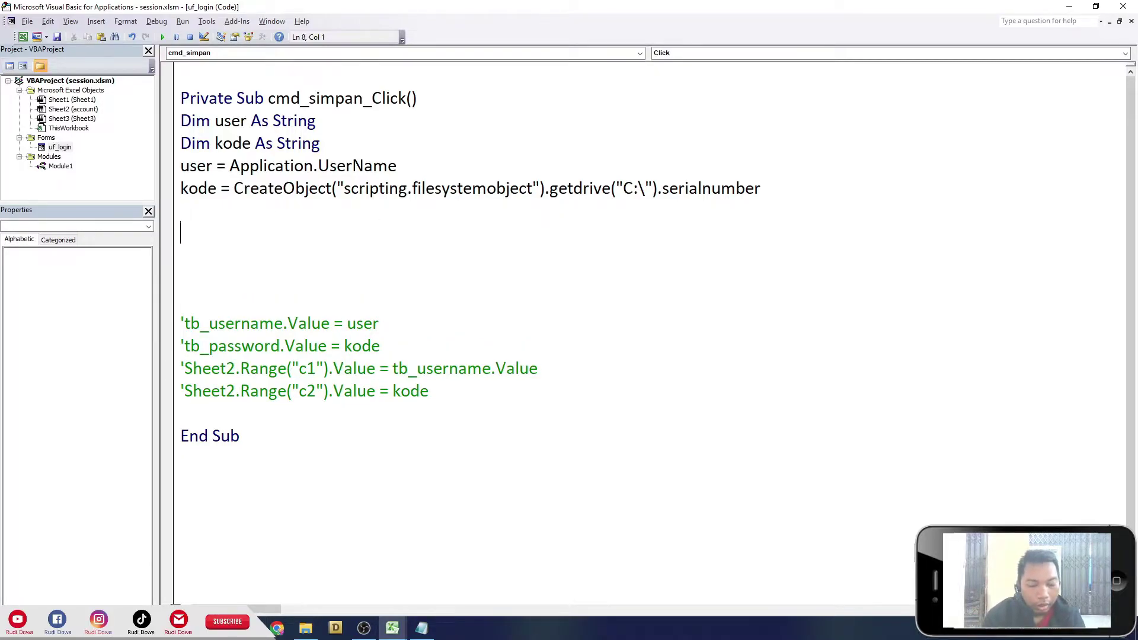
type("if")
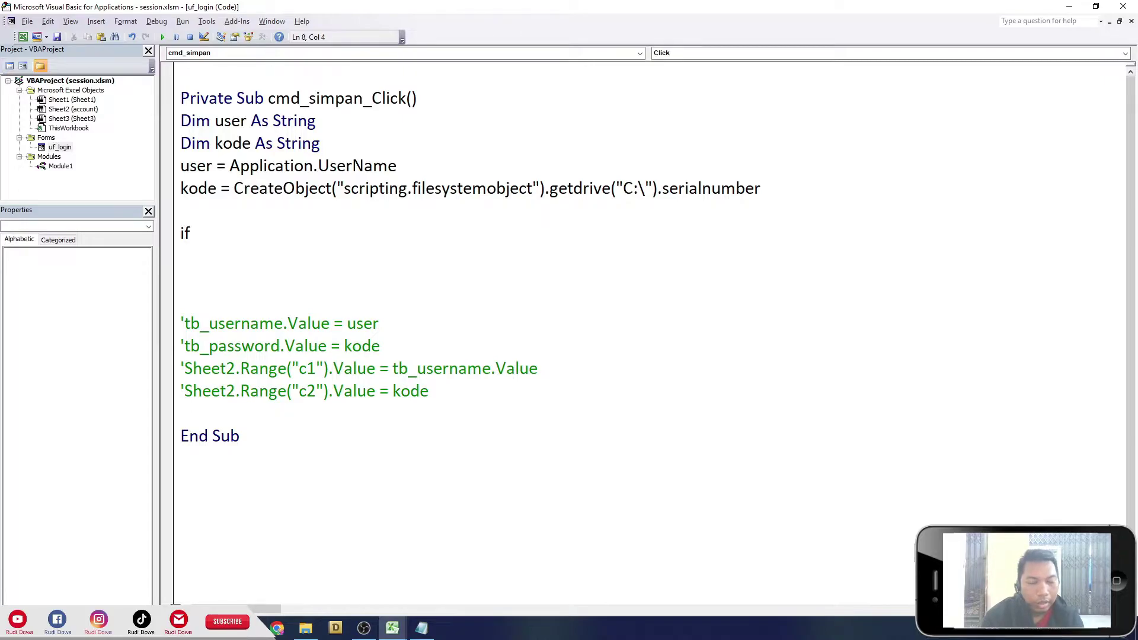
key("BackSpace")
key("BackSpace")
type("--------------cek ")
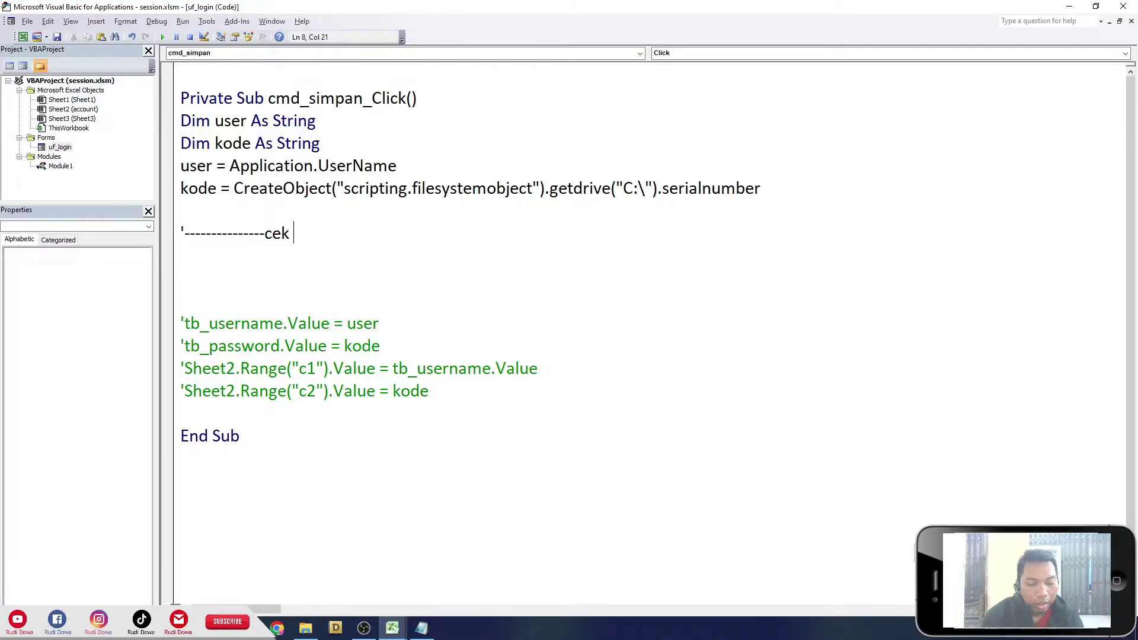
type("apakah ")
type("username ")
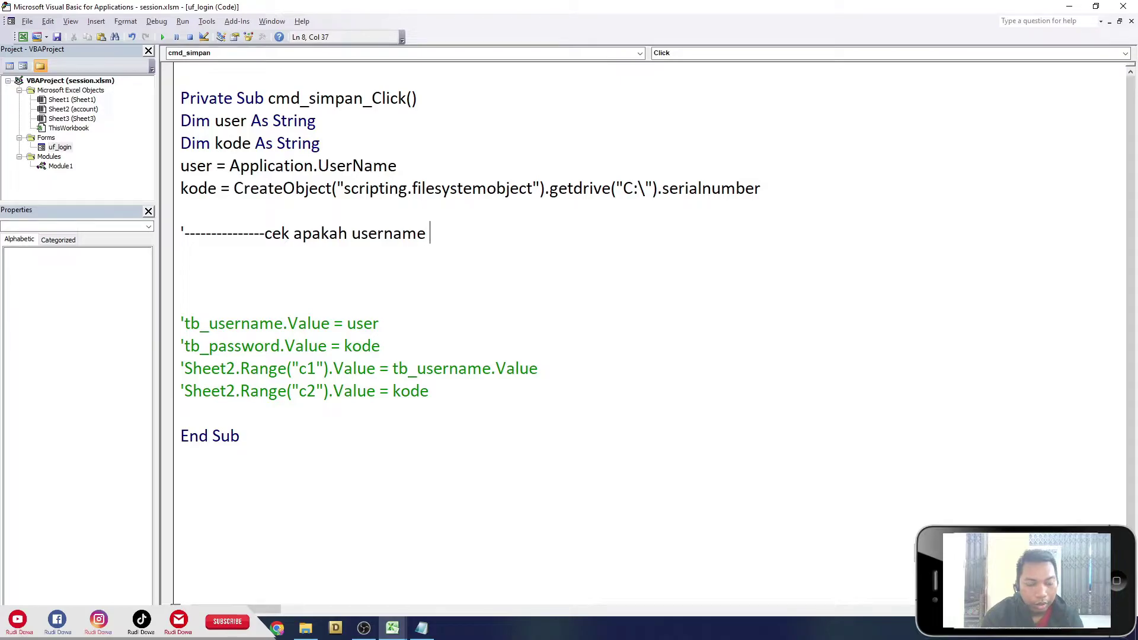
type("sama dengan ")
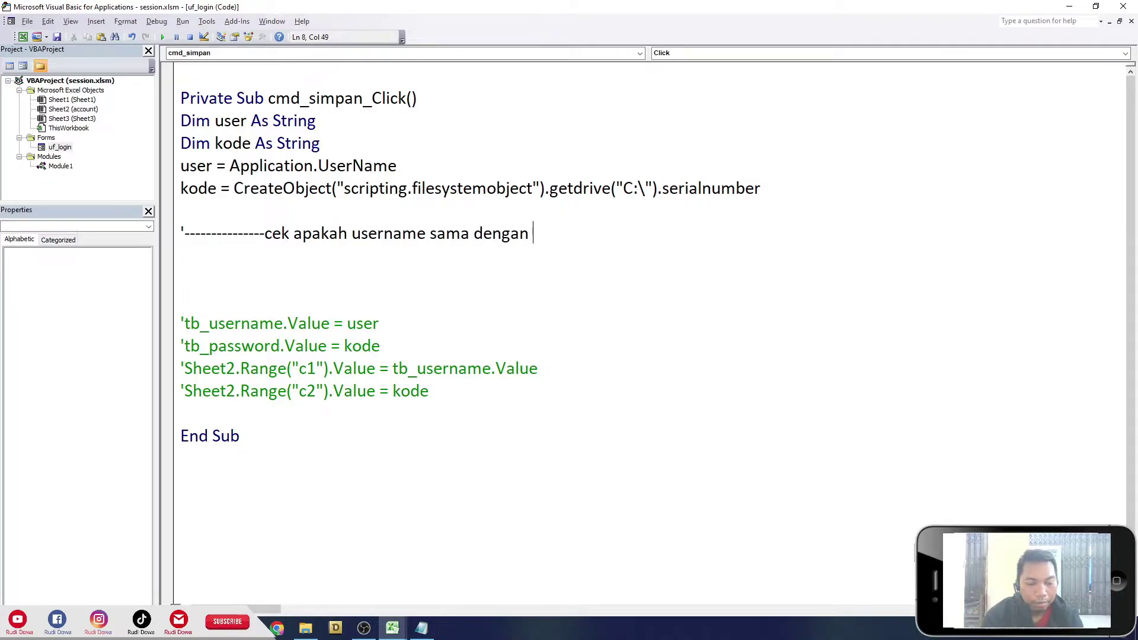
type("yang ")
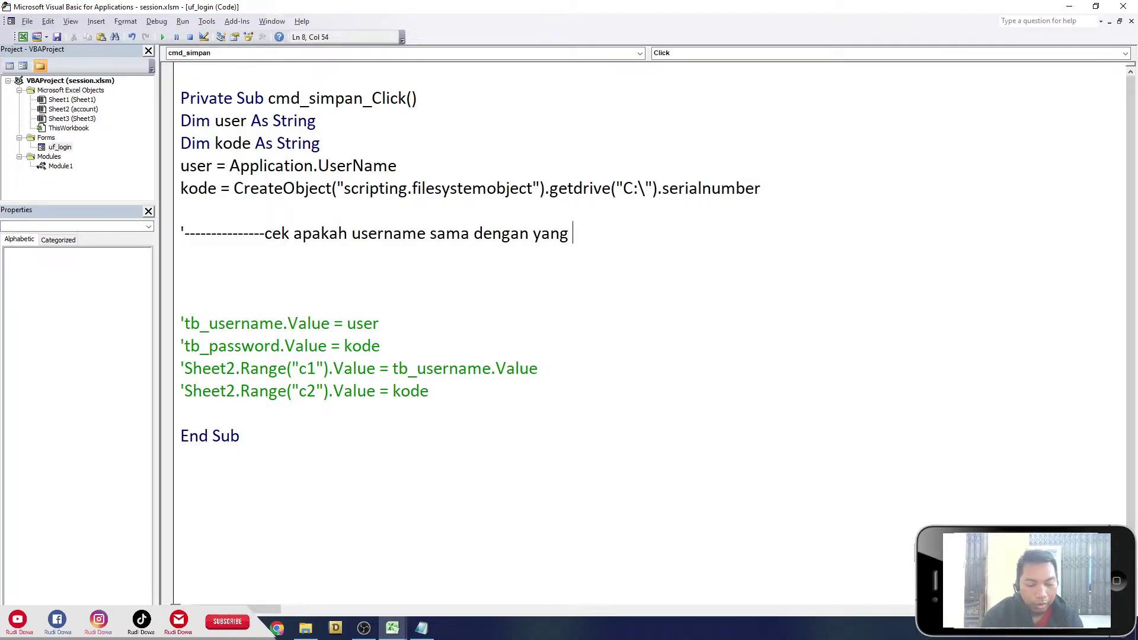
type("di")
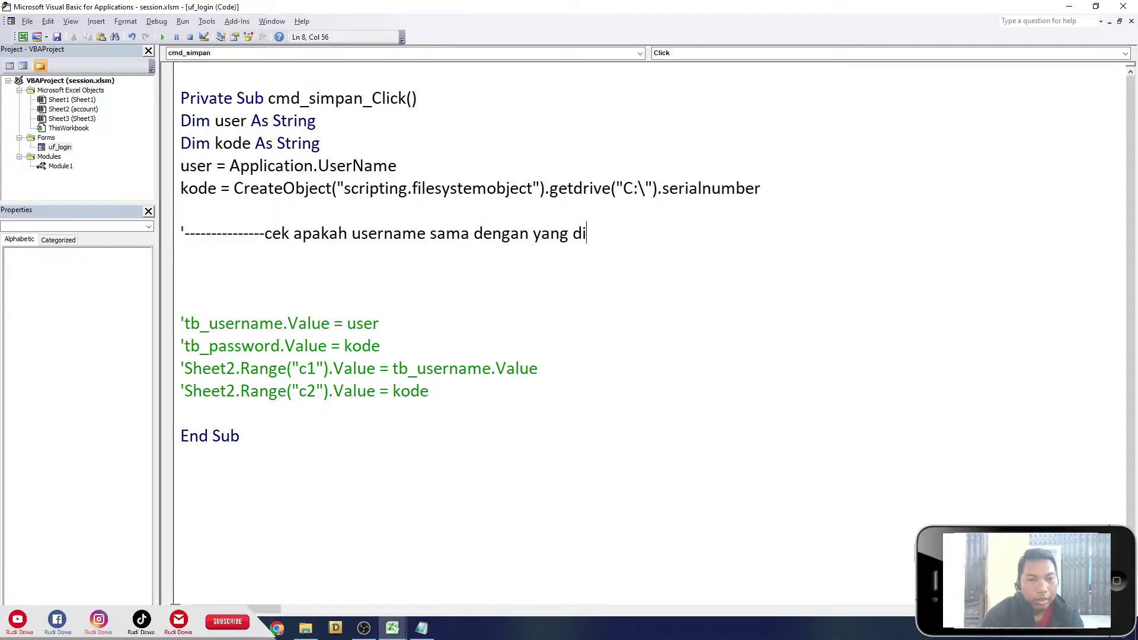
key("BackSpace")
key("BackSpace")
key("BackSpace")
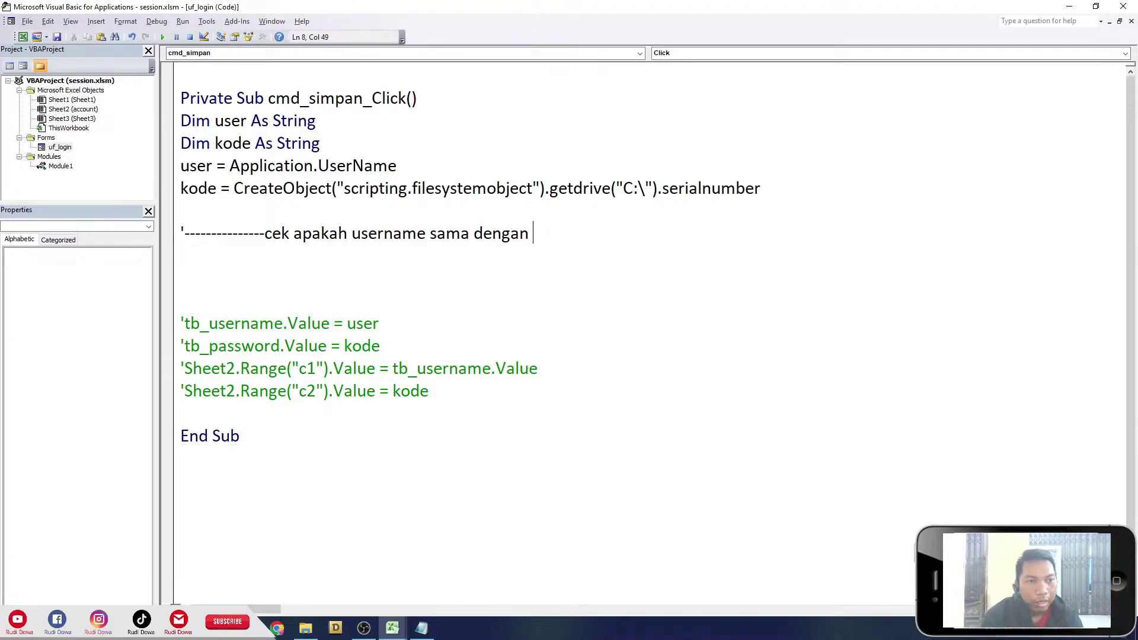
type("user")
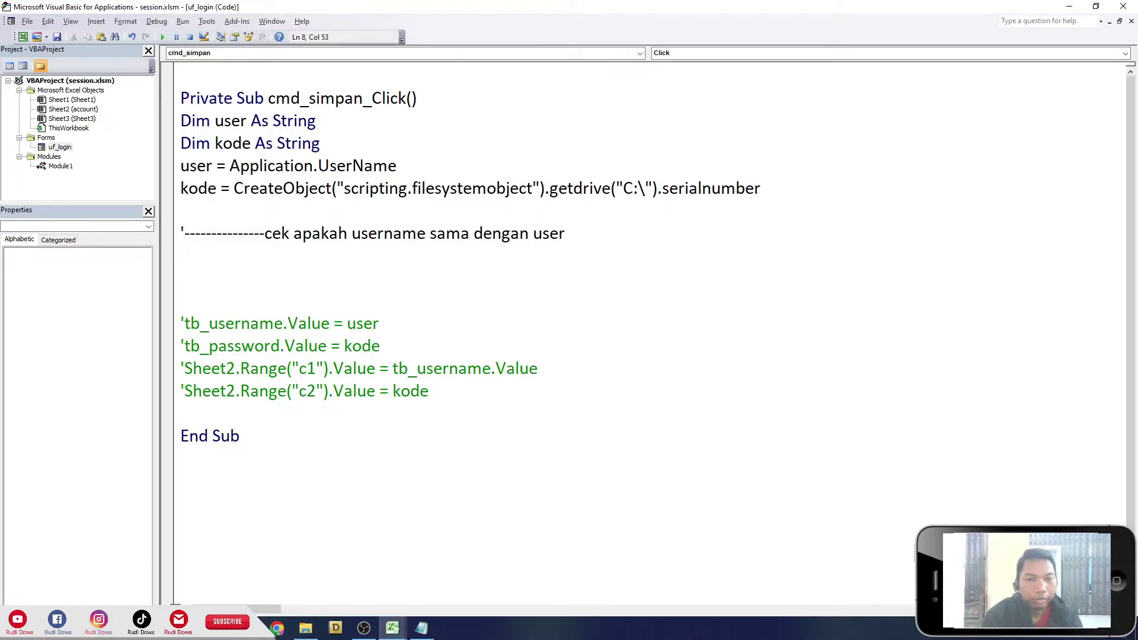
key("ctrl+End")
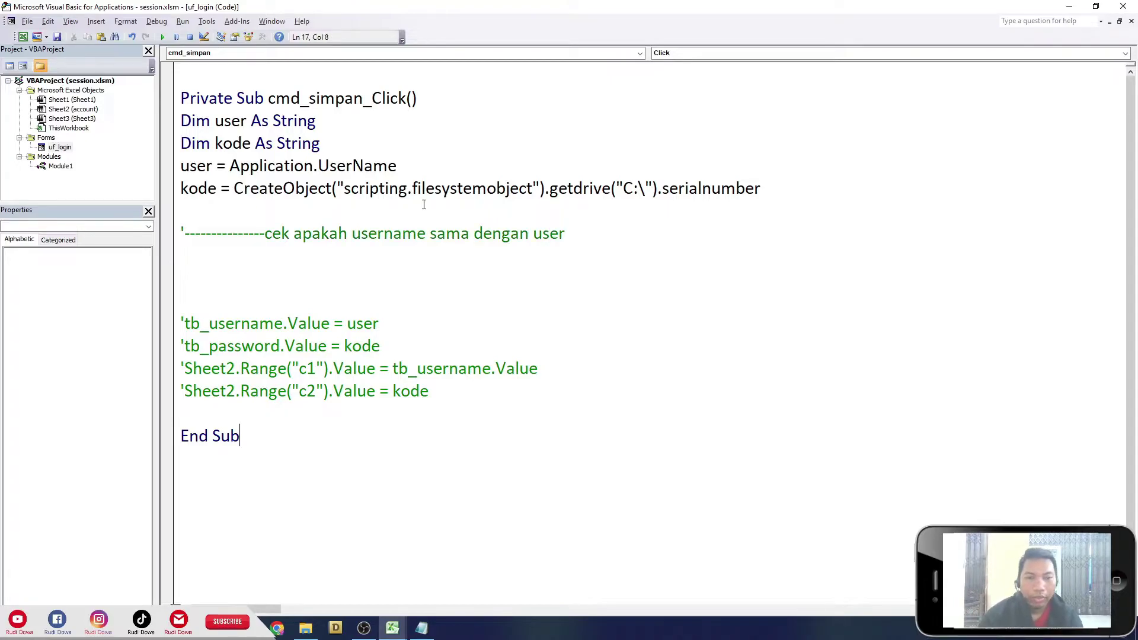
left_click(529, 233)
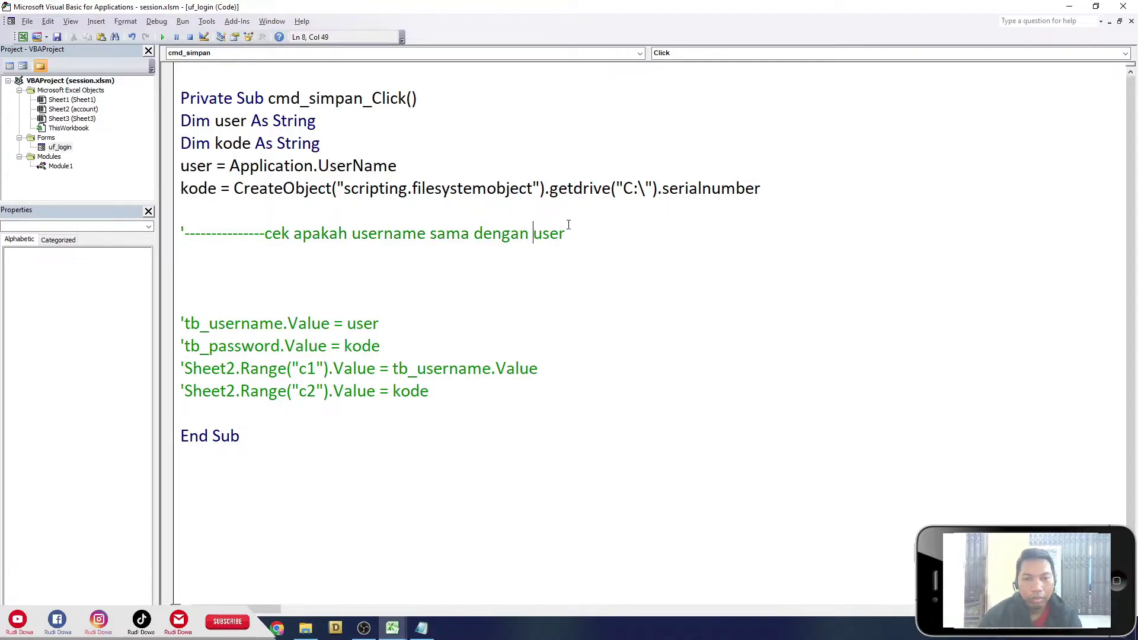
type("variable")
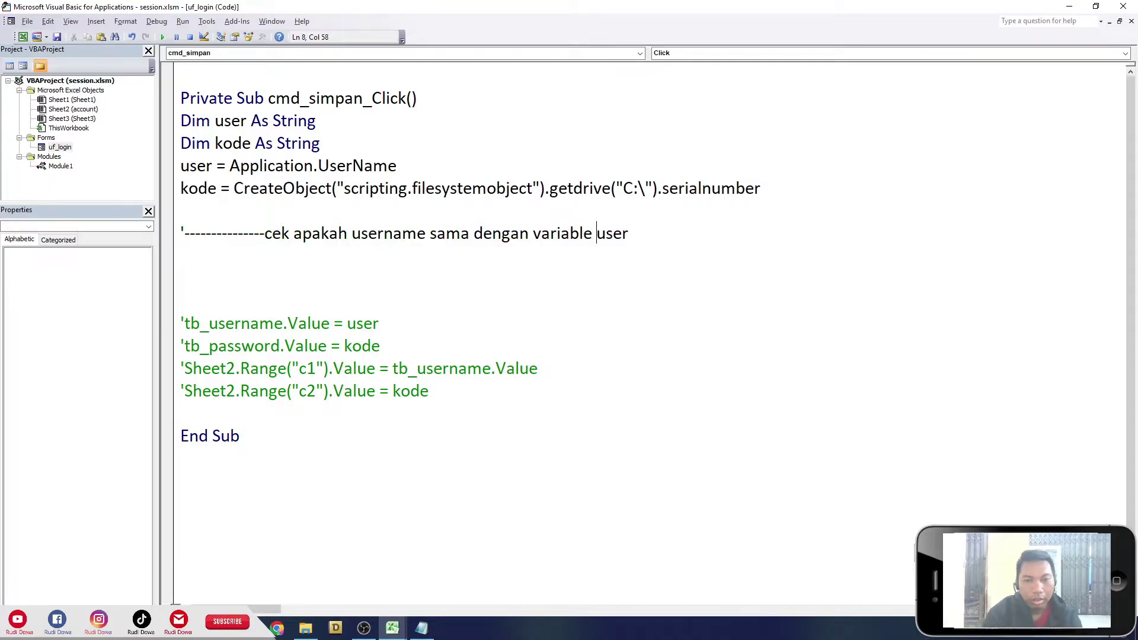
key("Down")
key("Down")
key("Down")
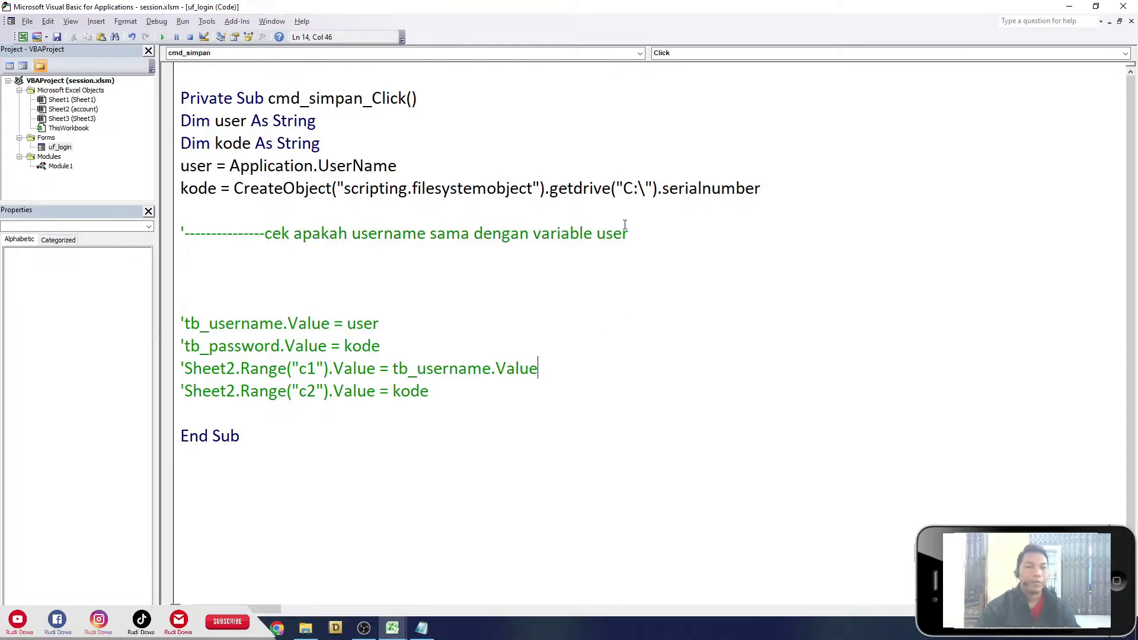
left_click(629, 232)
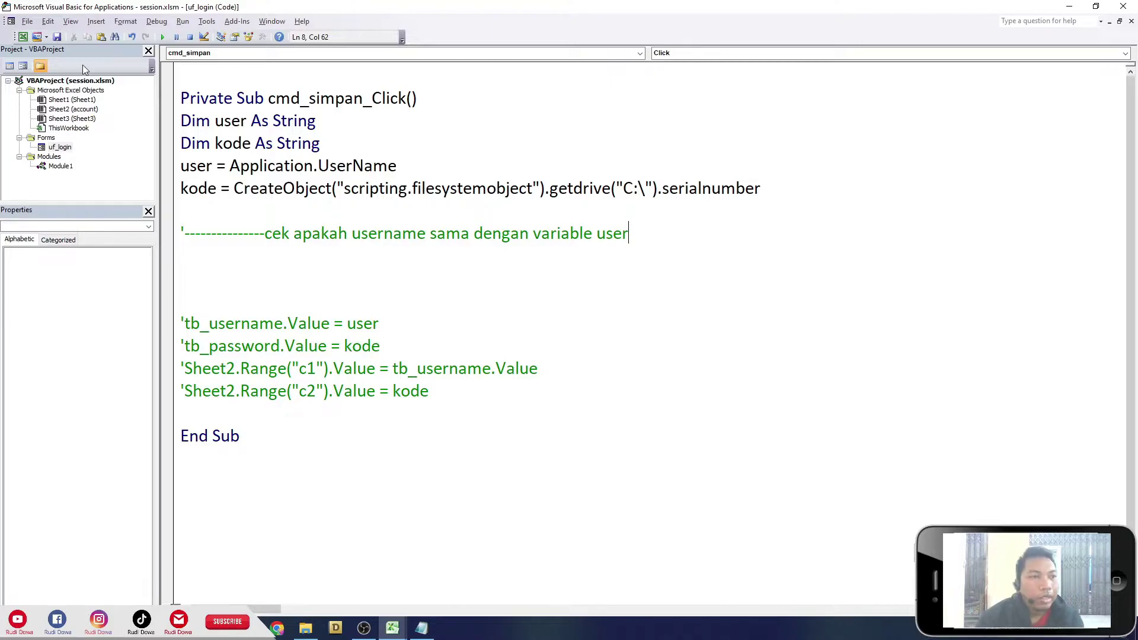
Step: Test-run the login form, then reopen the Masuk Click code and check the user variable
left_click(163, 37)
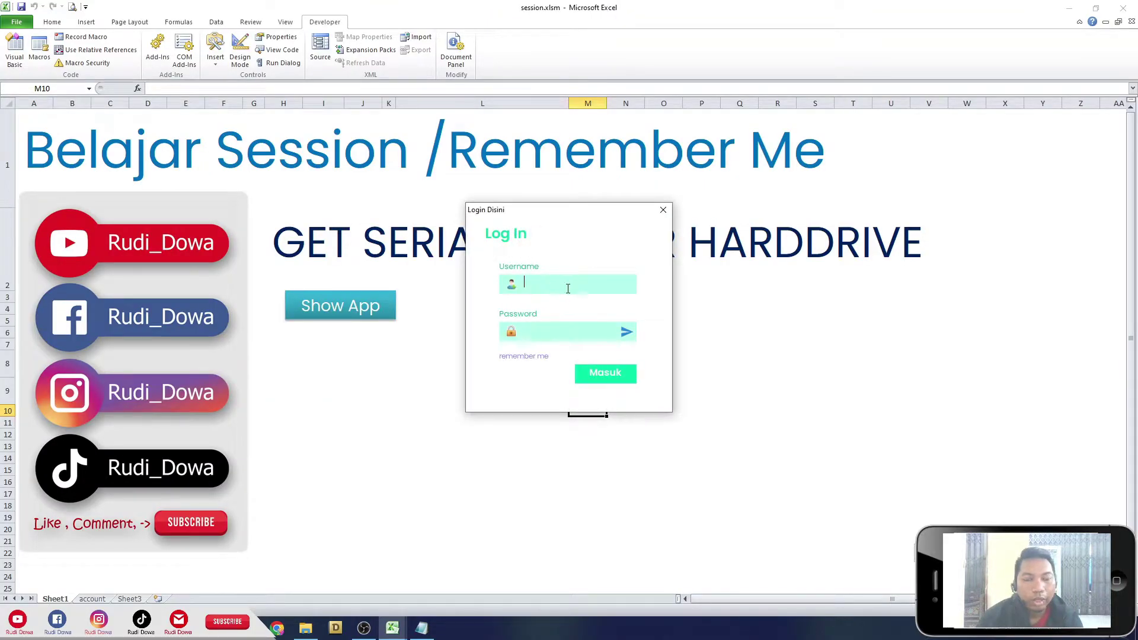
left_click(663, 209)
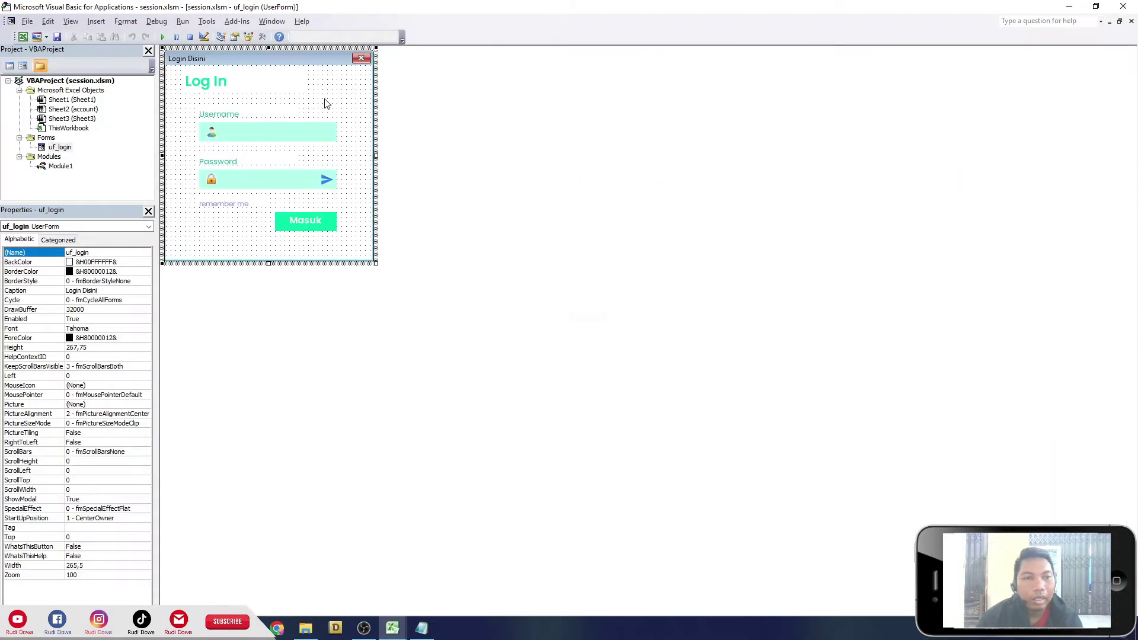
double_click(299, 220)
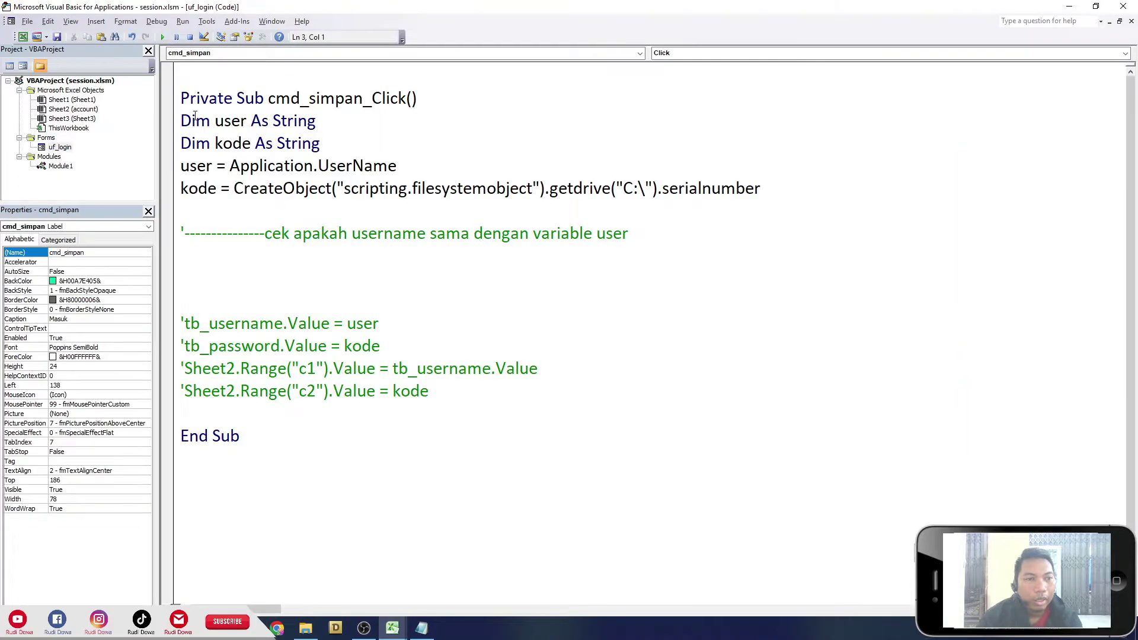
left_click_drag(215, 120, 240, 120)
double_click(228, 120)
left_click(421, 628)
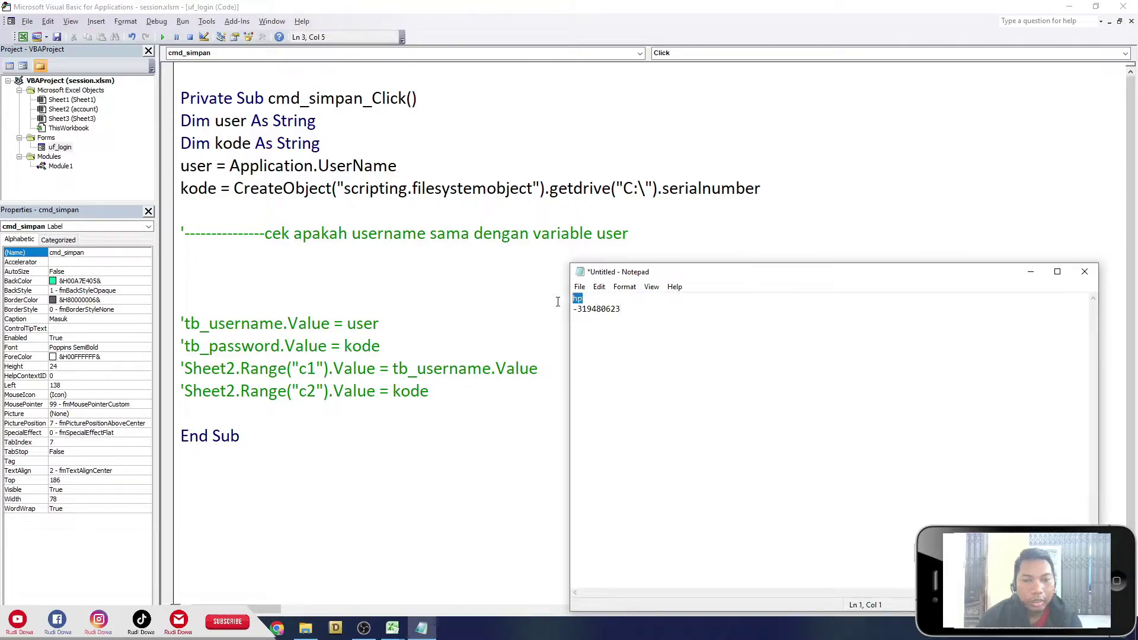
left_click(248, 251)
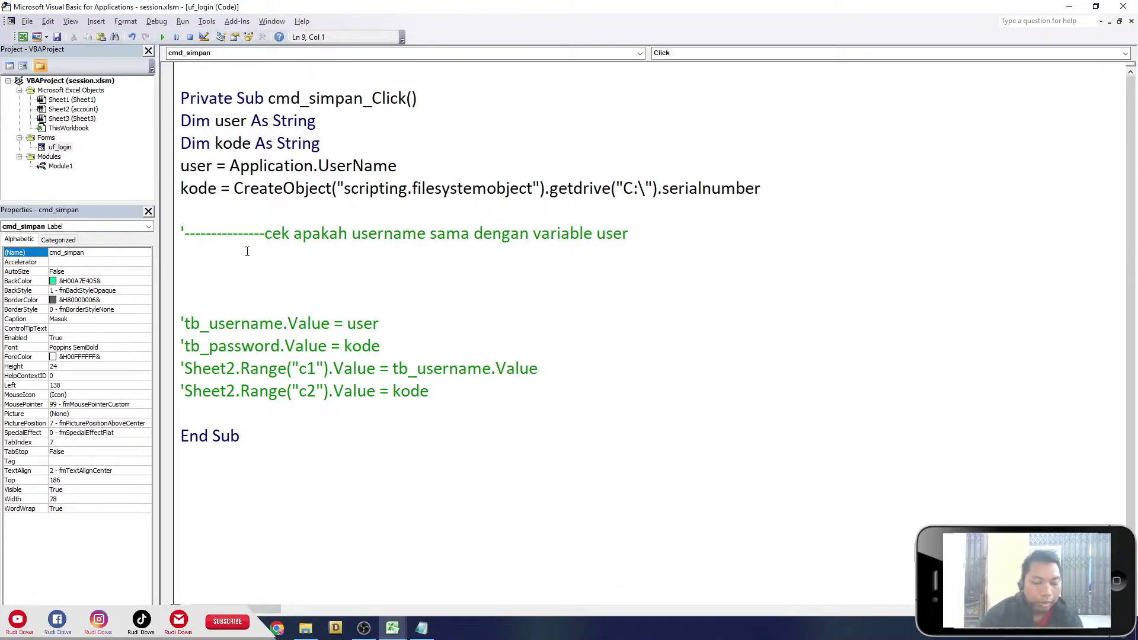
Step: Write the line If tb_username.Value <> user Then
type("if ")
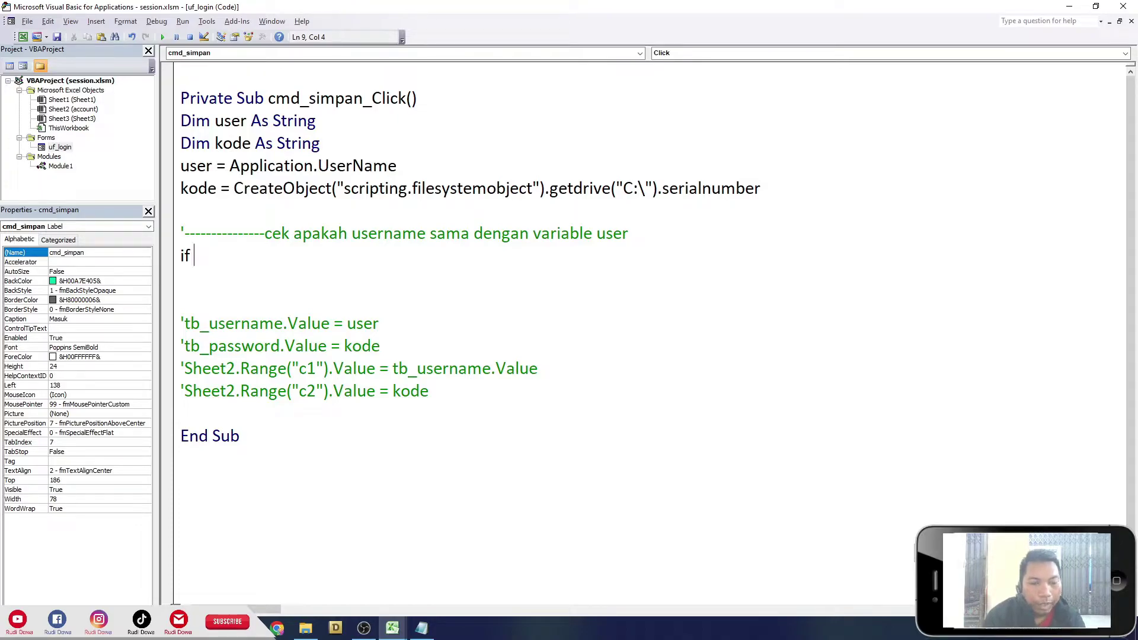
type("tb")
key("ctrl+space")
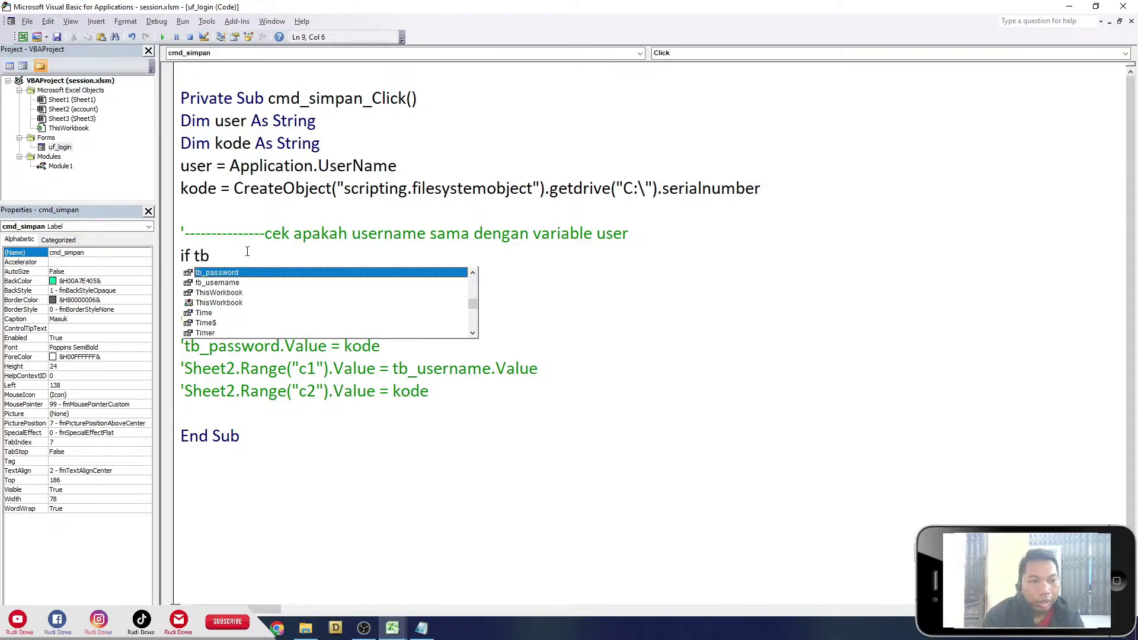
key("Down")
type(".value")
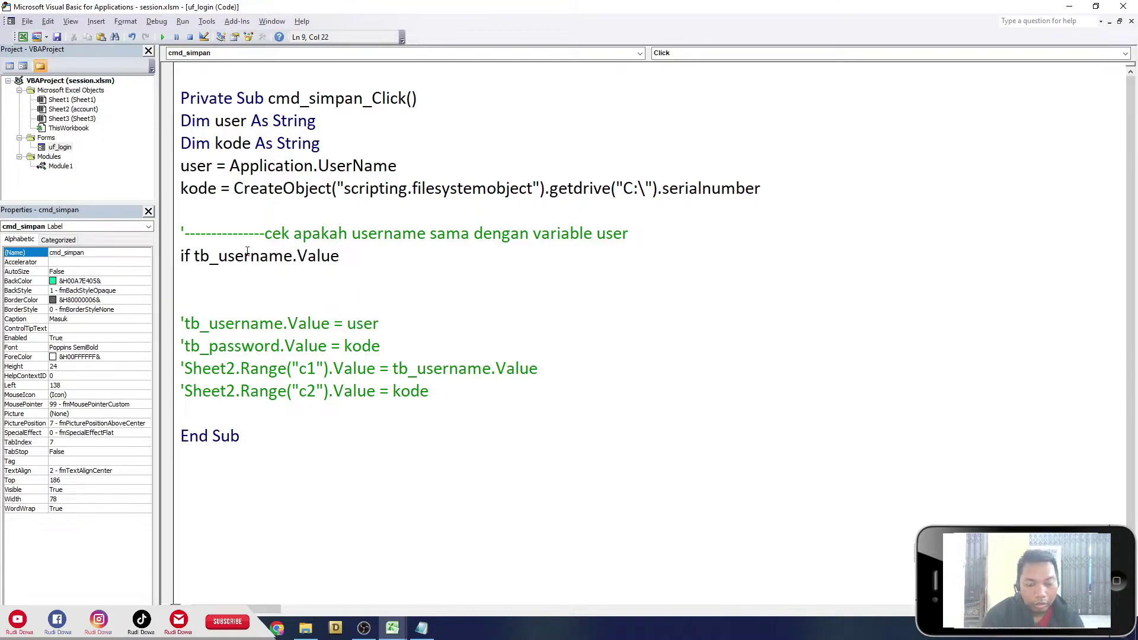
type(" <>")
type("user then")
key("Return")
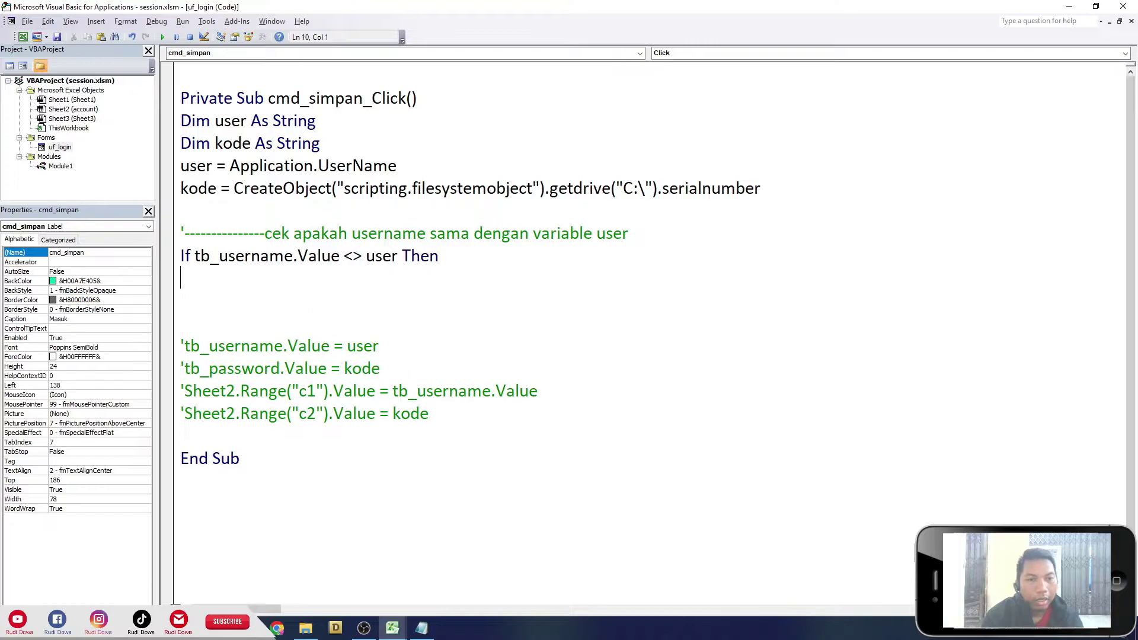
Step: Add a wrong-username MsgBox ('silahkan coba lagi') with vbCritical and title "failed..!!"
type("MsgBox")
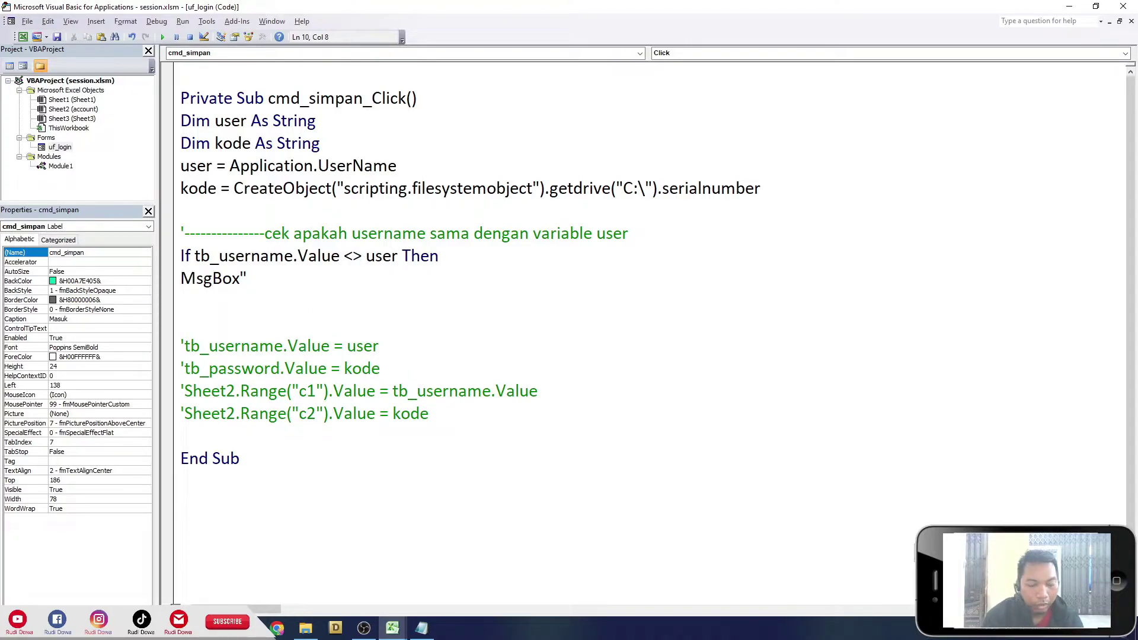
type("Username S")
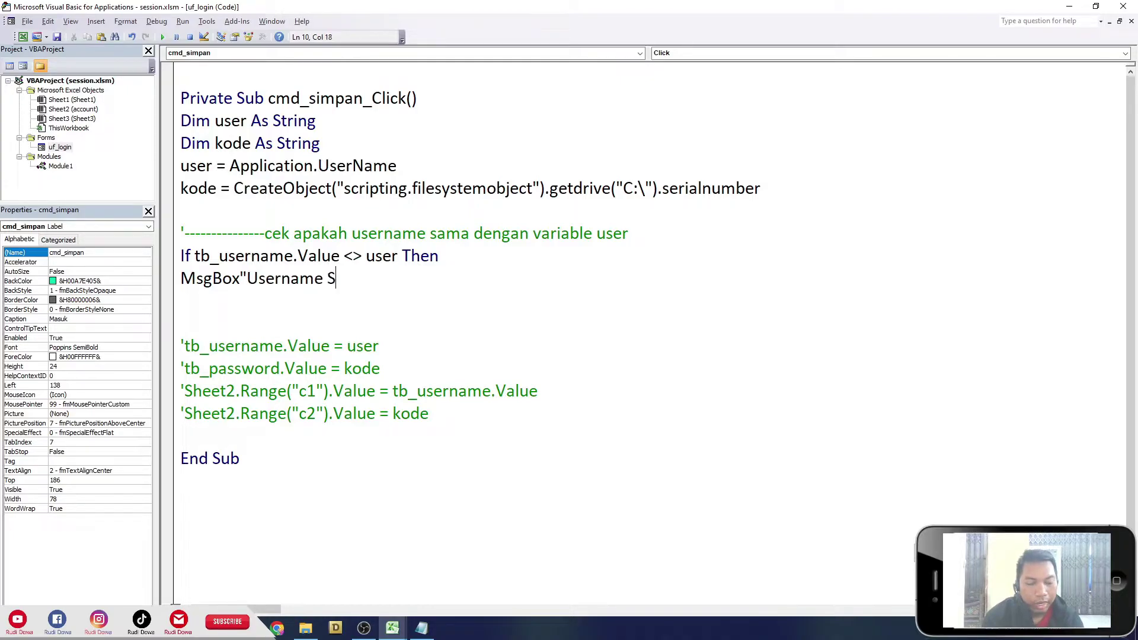
type("alah,")
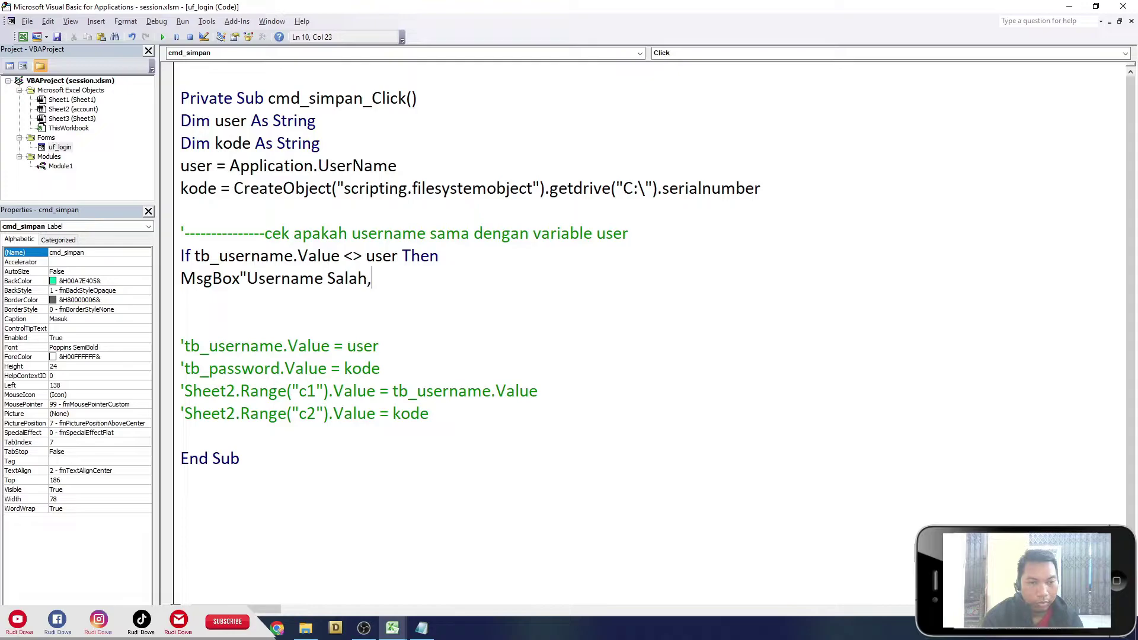
type("sial")
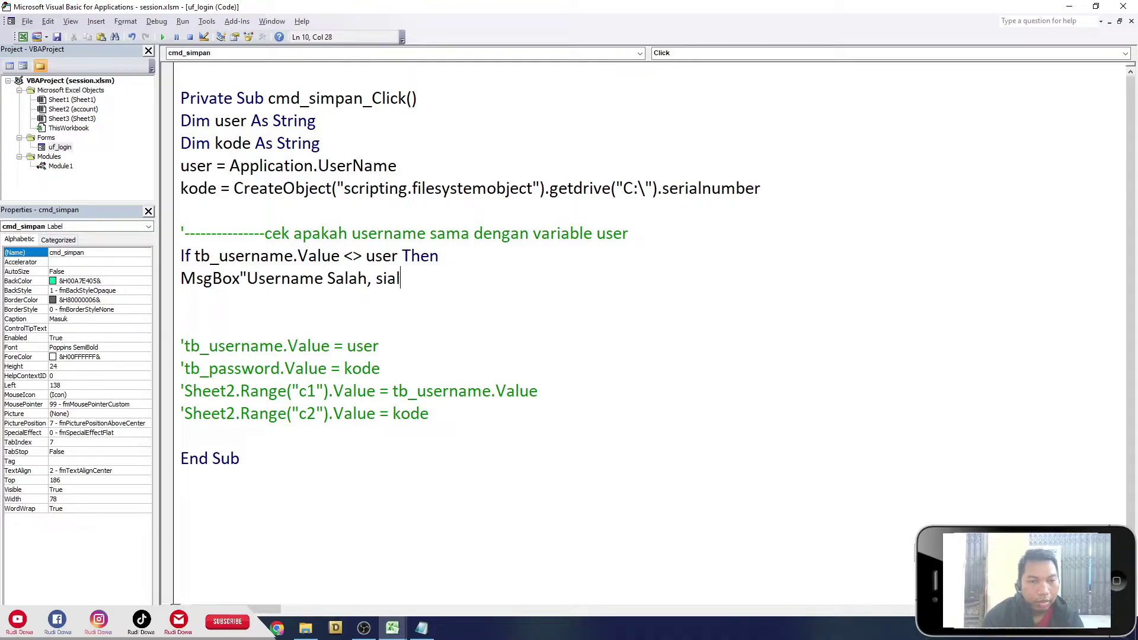
key("BackSpace")
key("BackSpace")
type("lahkan c")
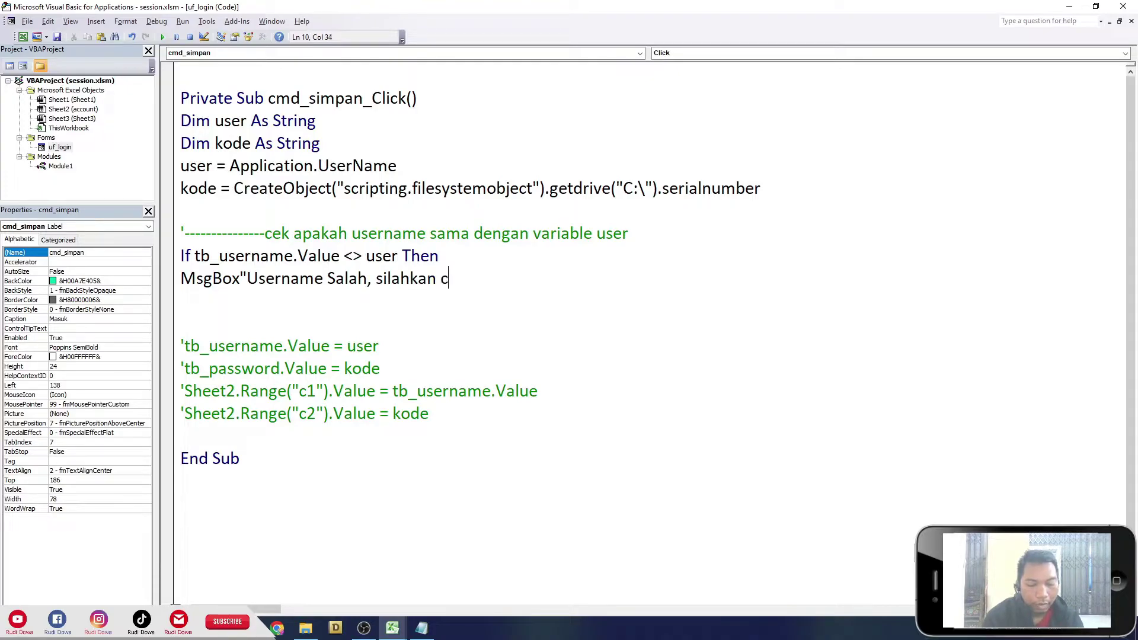
type("oba lagi \"")
type(",vbCriti")
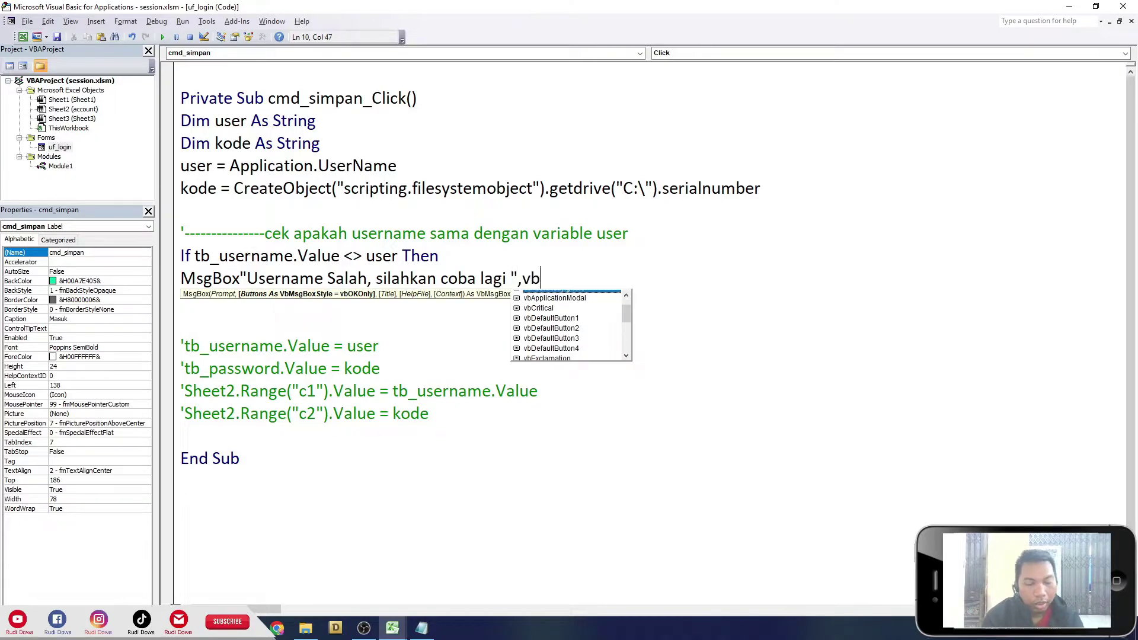
type("cal,\"")
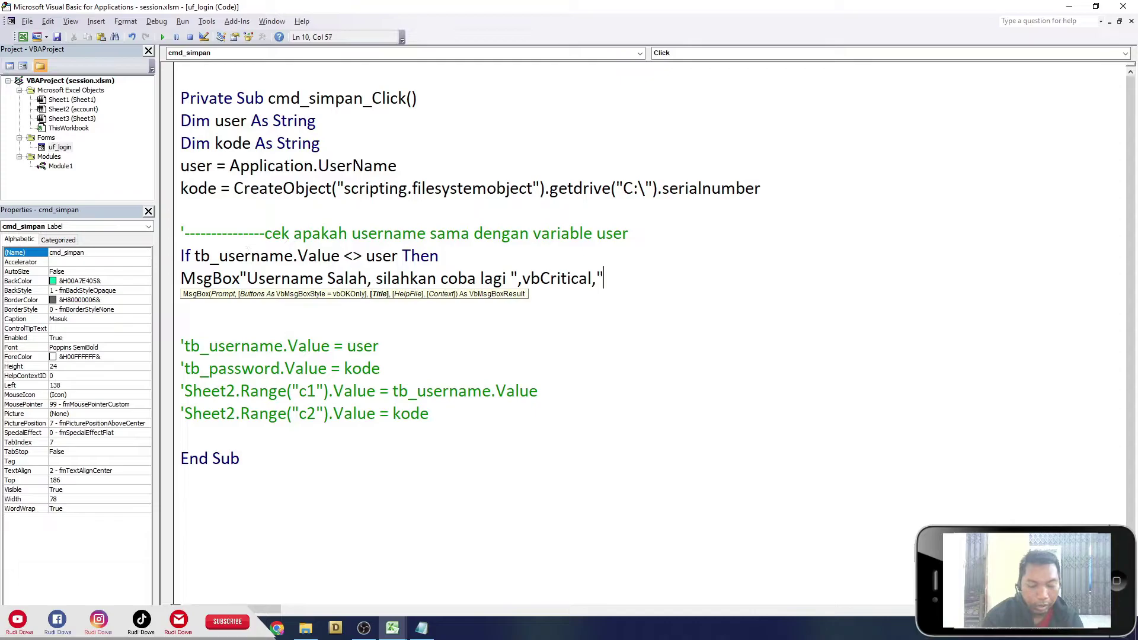
type("failed..")
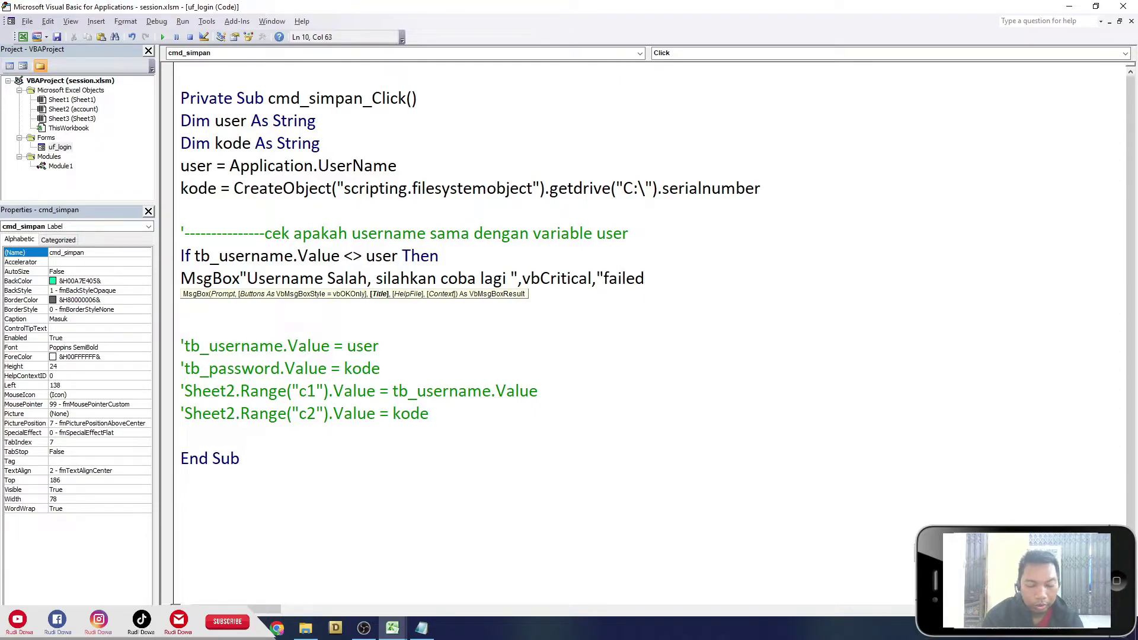
type("!!\"")
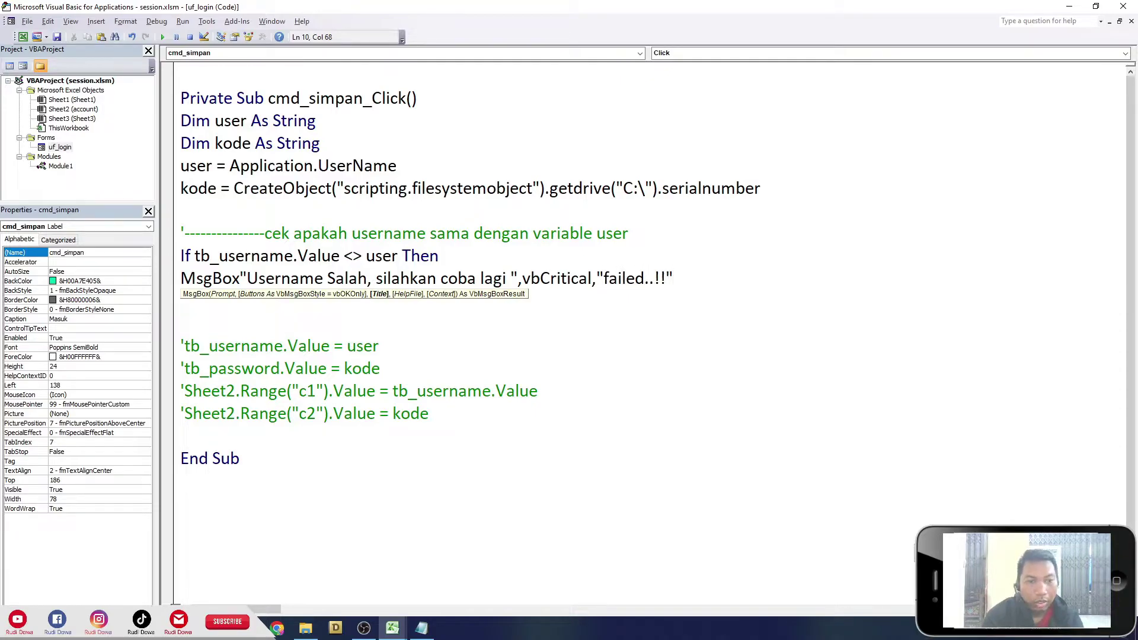
key("Return")
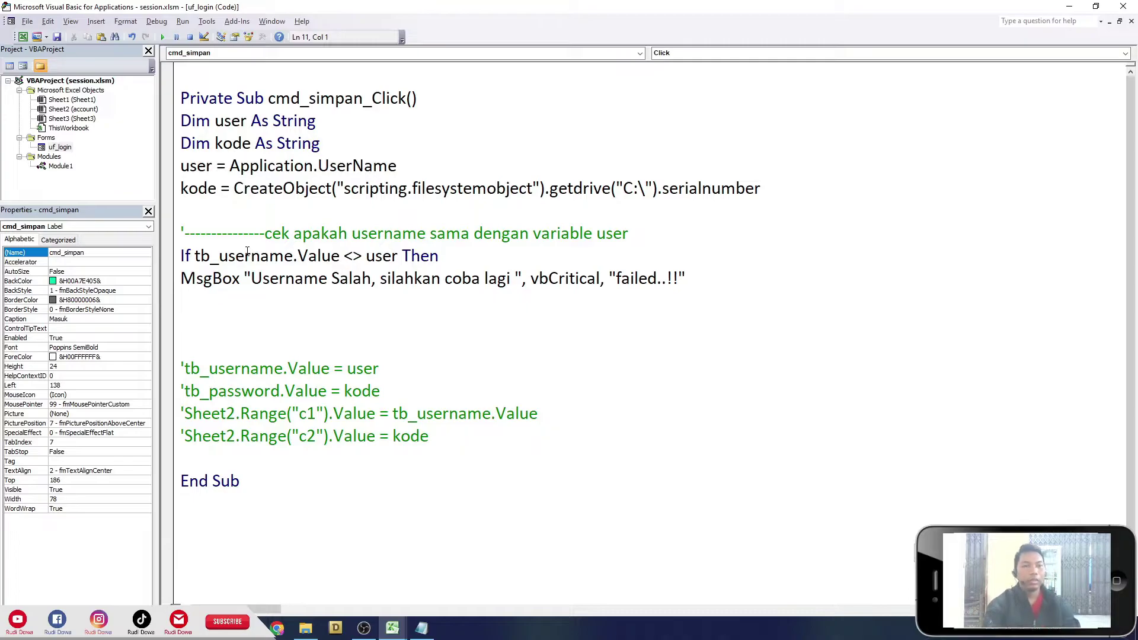
Step: Close the username check with End If
type("end")
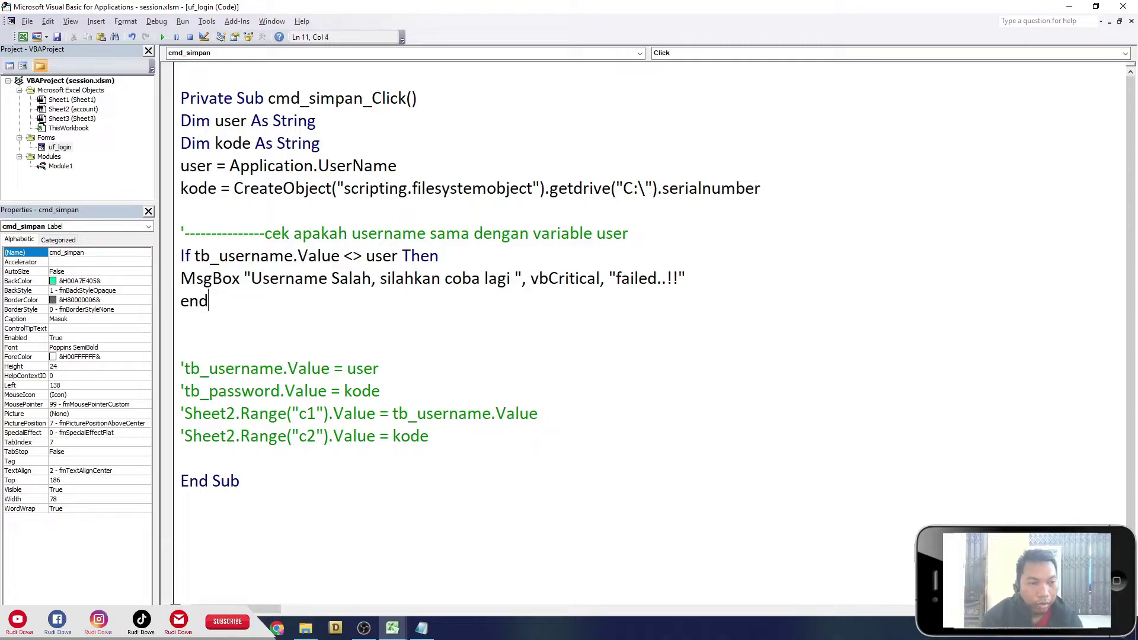
key("BackSpace")
key("BackSpace")
key("BackSpace")
type("enc i")
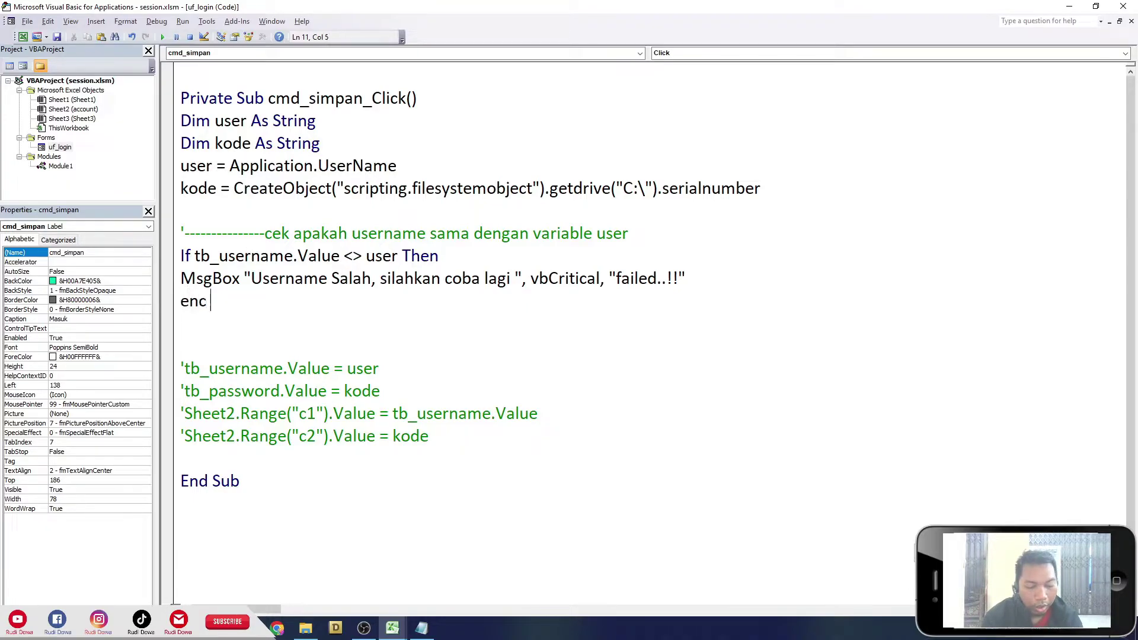
type("f")
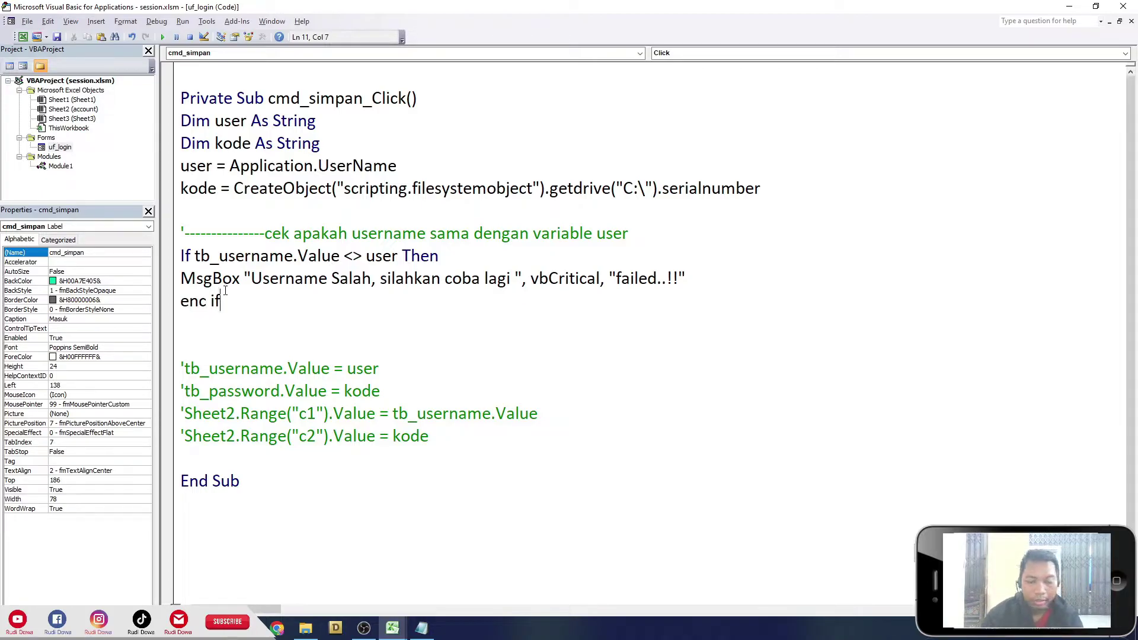
key("BackSpace")
type("d")
key("Return")
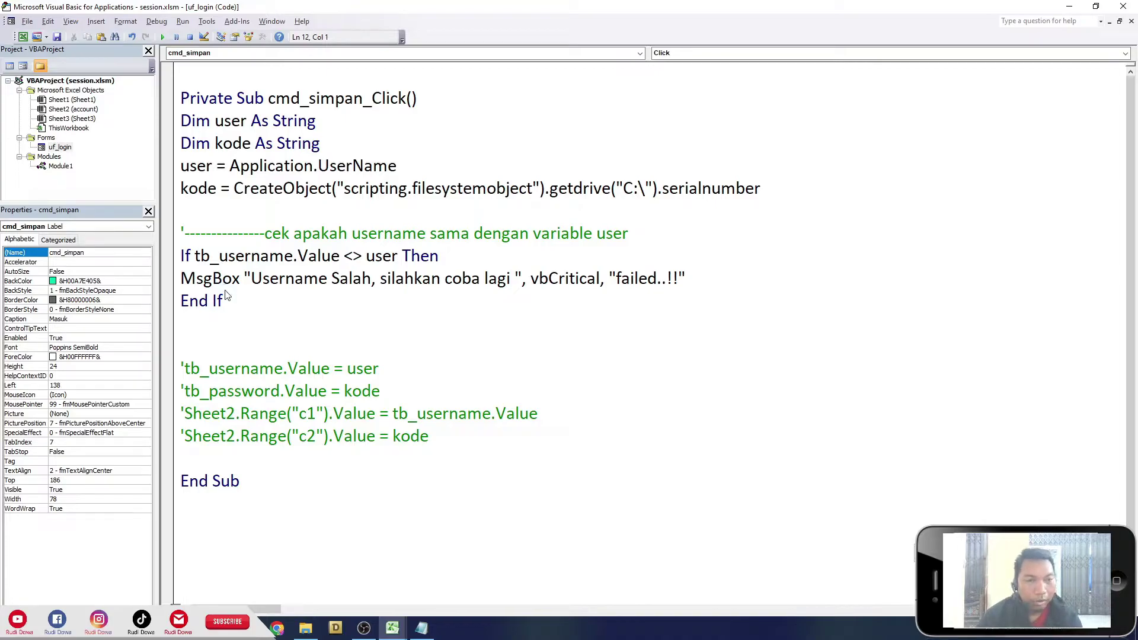
Step: Launch the login form from the worksheet, submit the wrong username 'sad', and dismiss the error
left_click(1123, 7)
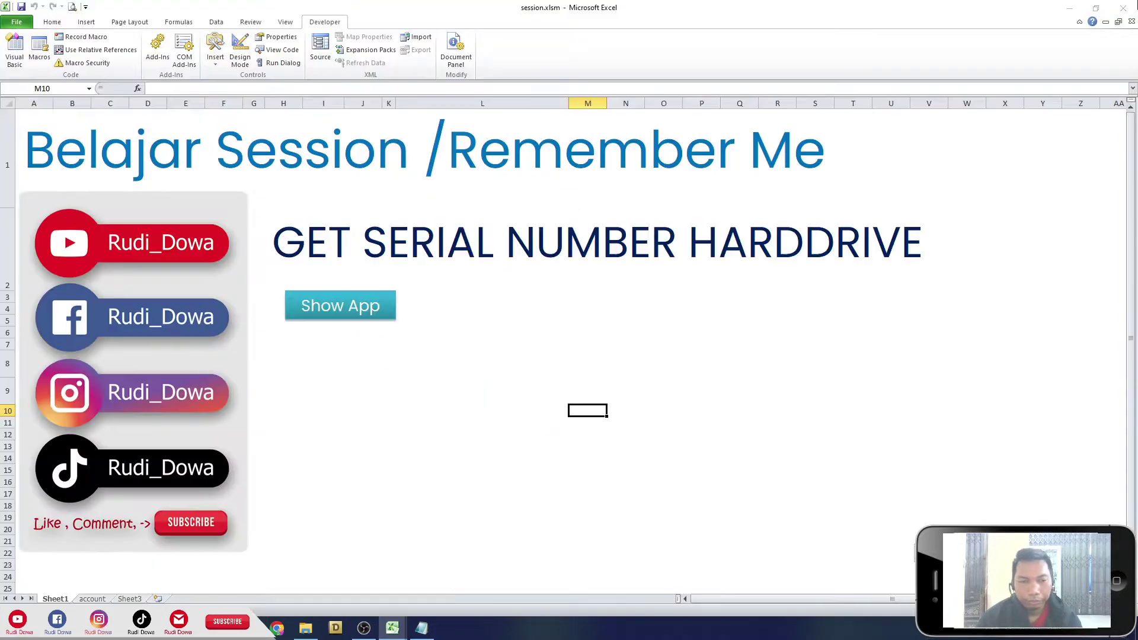
left_click(374, 316)
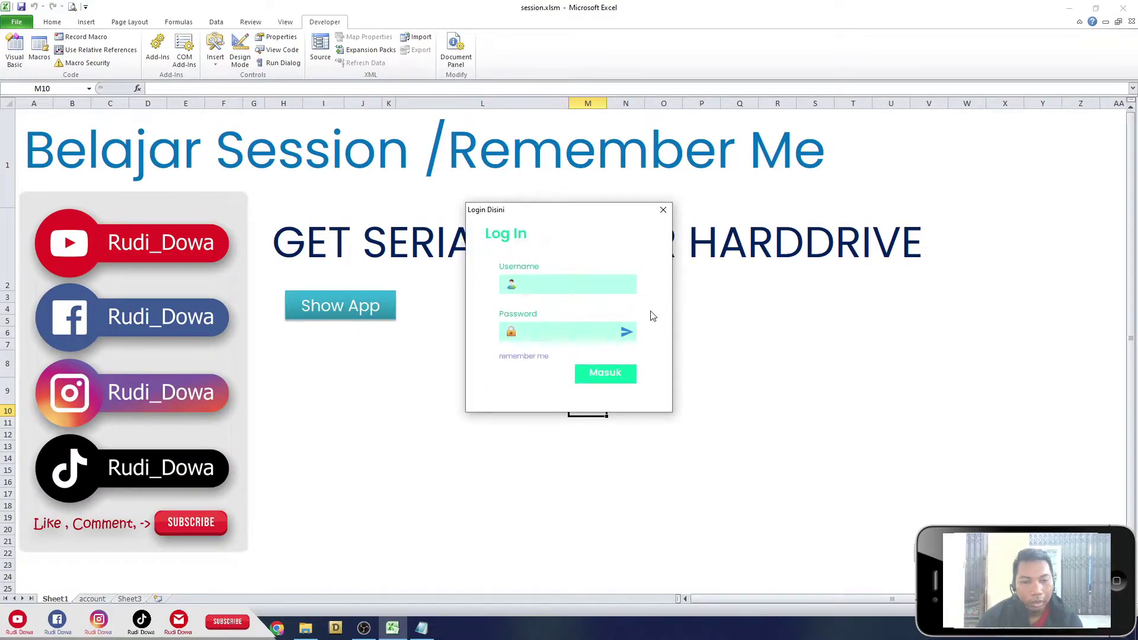
type("sad")
left_click(602, 374)
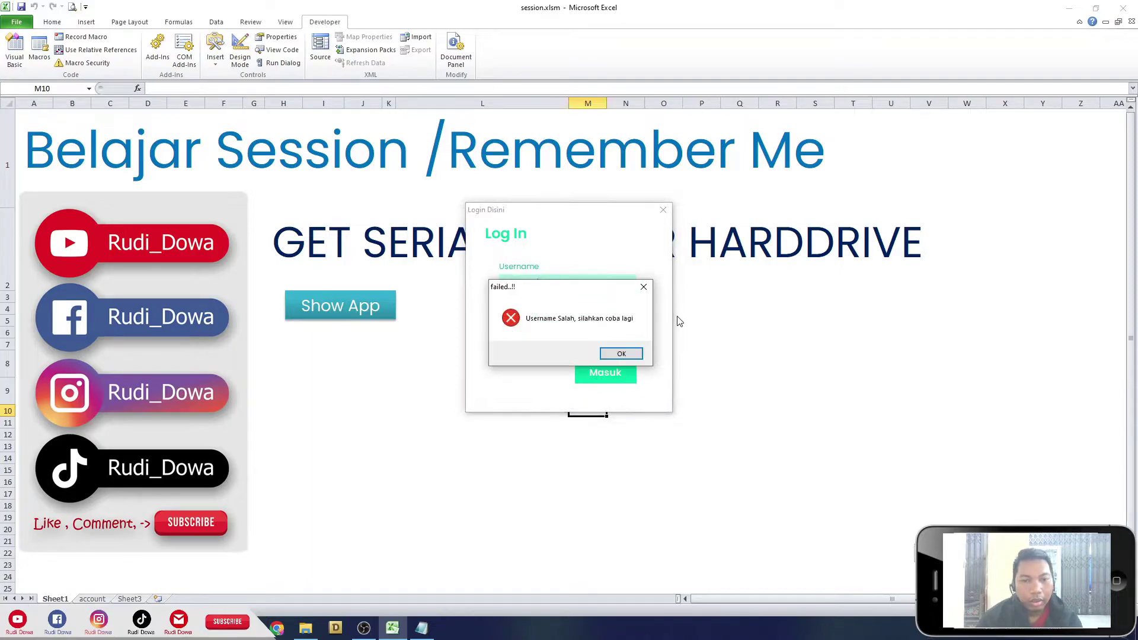
left_click(616, 354)
Step: Resubmit the username, dismiss the failed message again, and close the form
left_click_drag(541, 283, 505, 282)
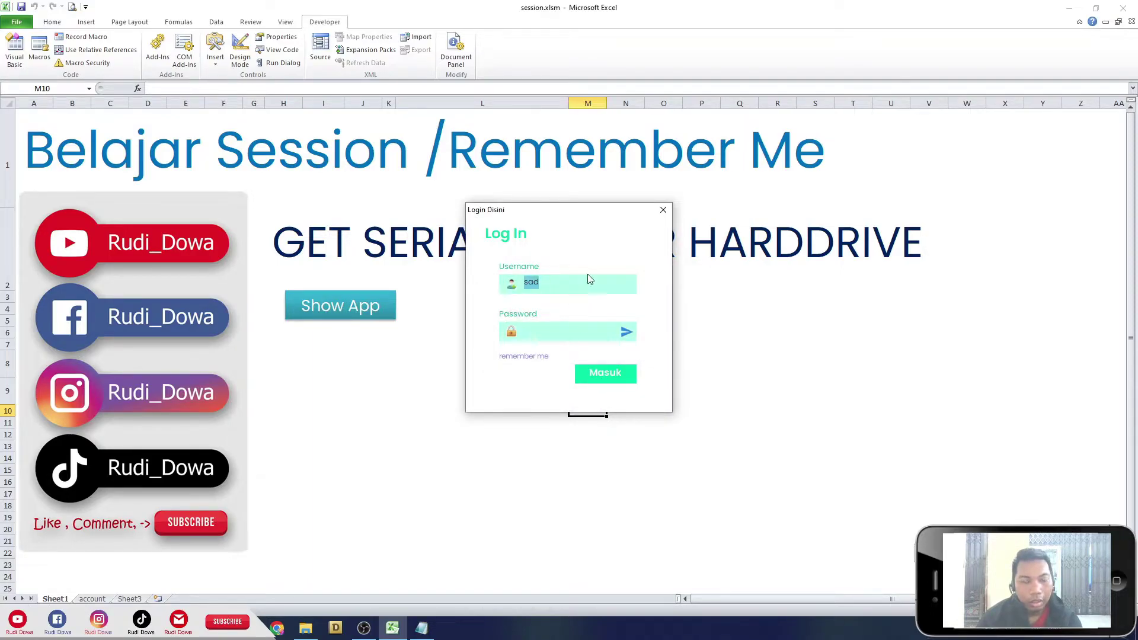
left_click(573, 287)
left_click(581, 372)
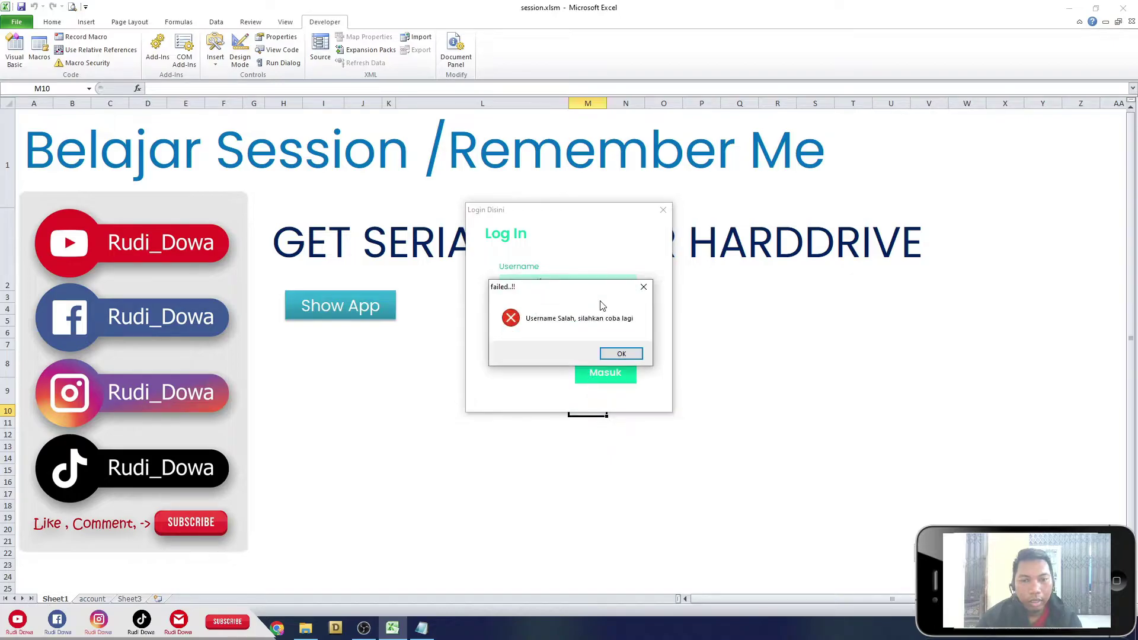
left_click(627, 356)
double_click(562, 276)
left_click(653, 277)
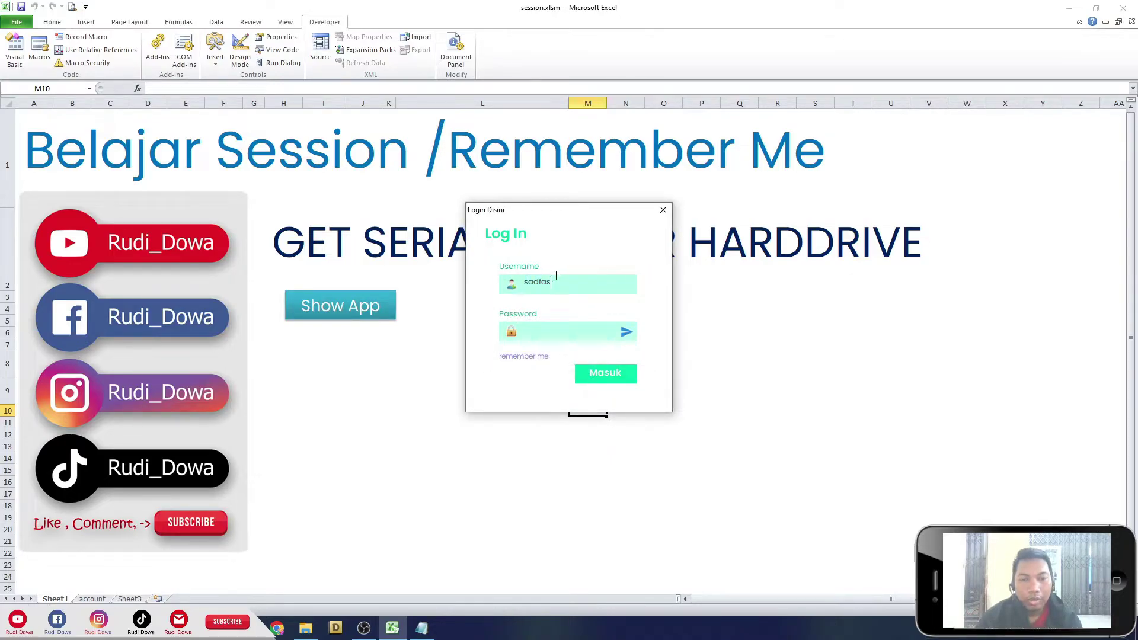
left_click_drag(556, 280, 524, 273)
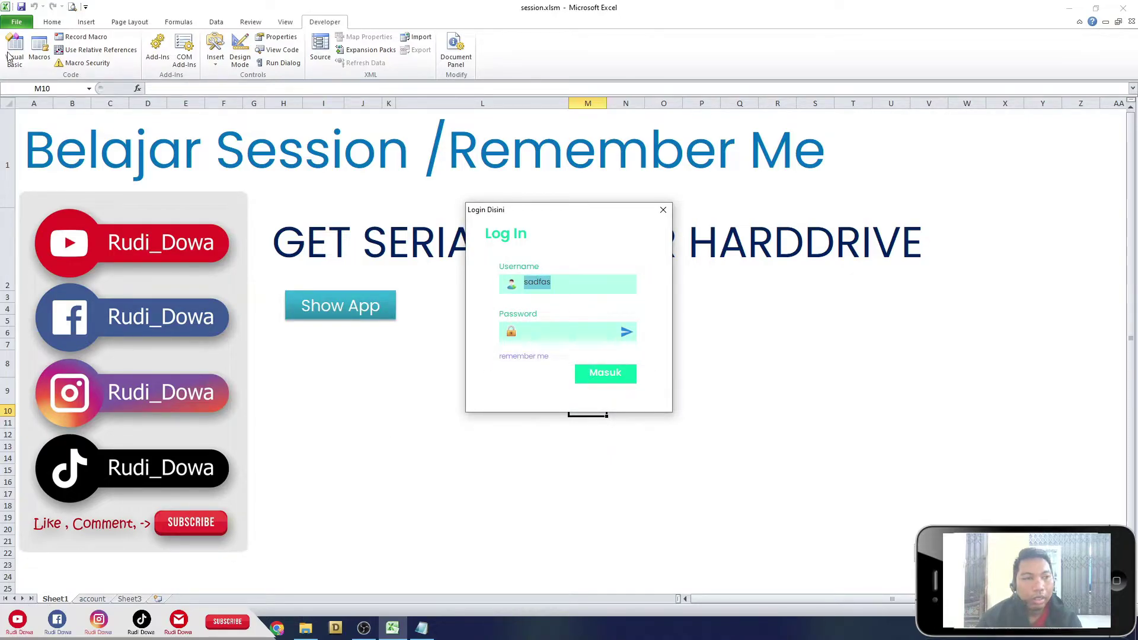
left_click(663, 210)
Step: Open the form's code and compare the user variable with the user name in the notes
left_click(16, 47)
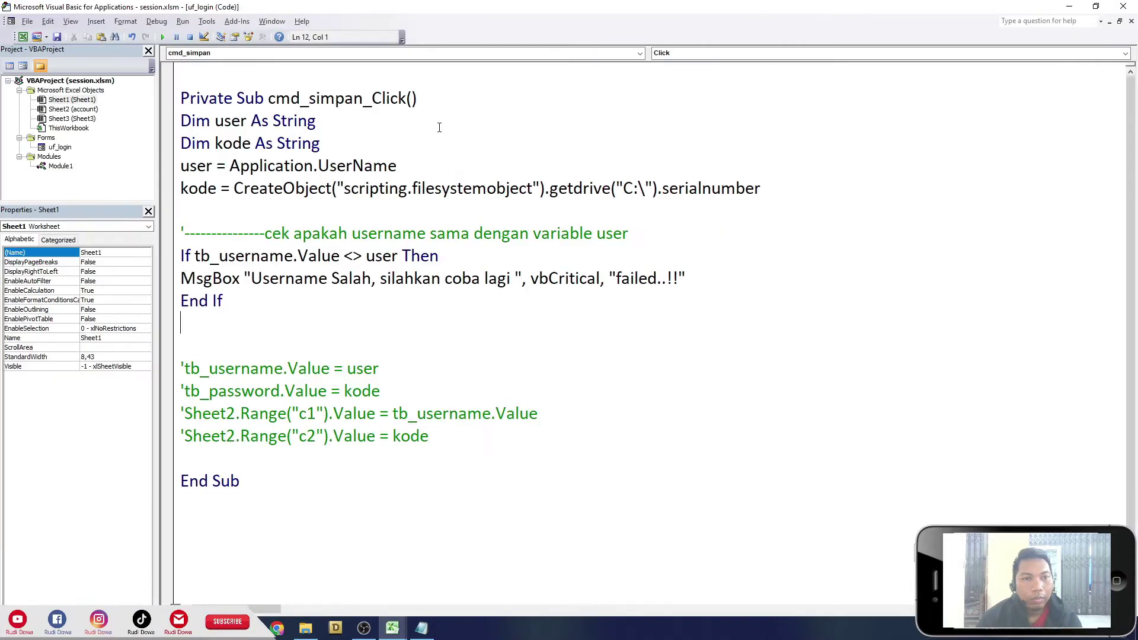
left_click_drag(215, 168, 178, 163)
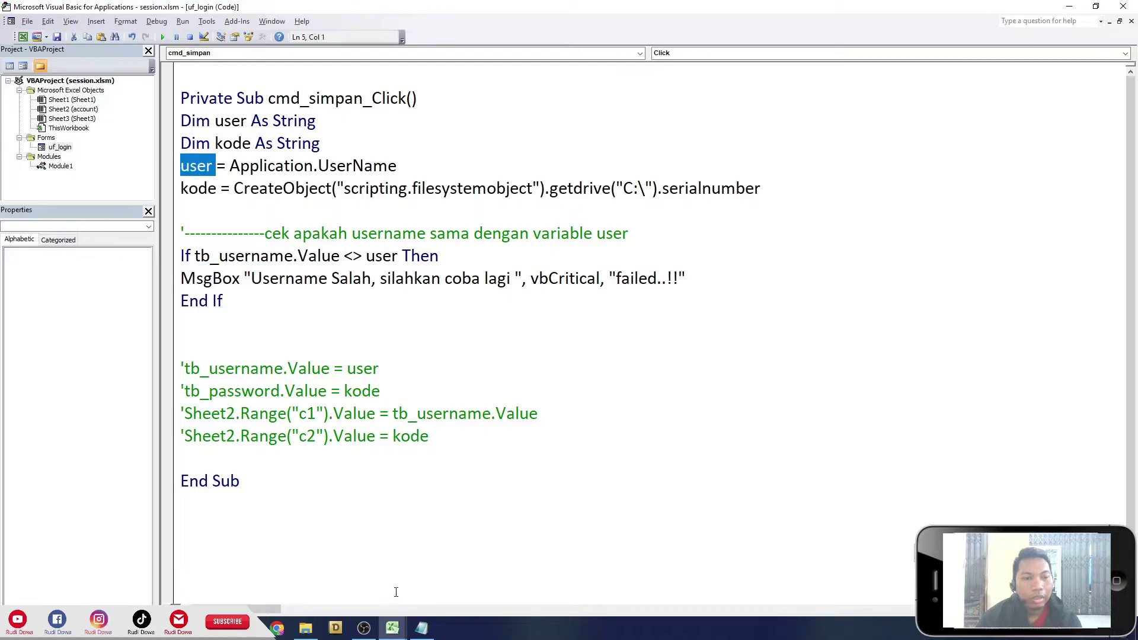
left_click(421, 627)
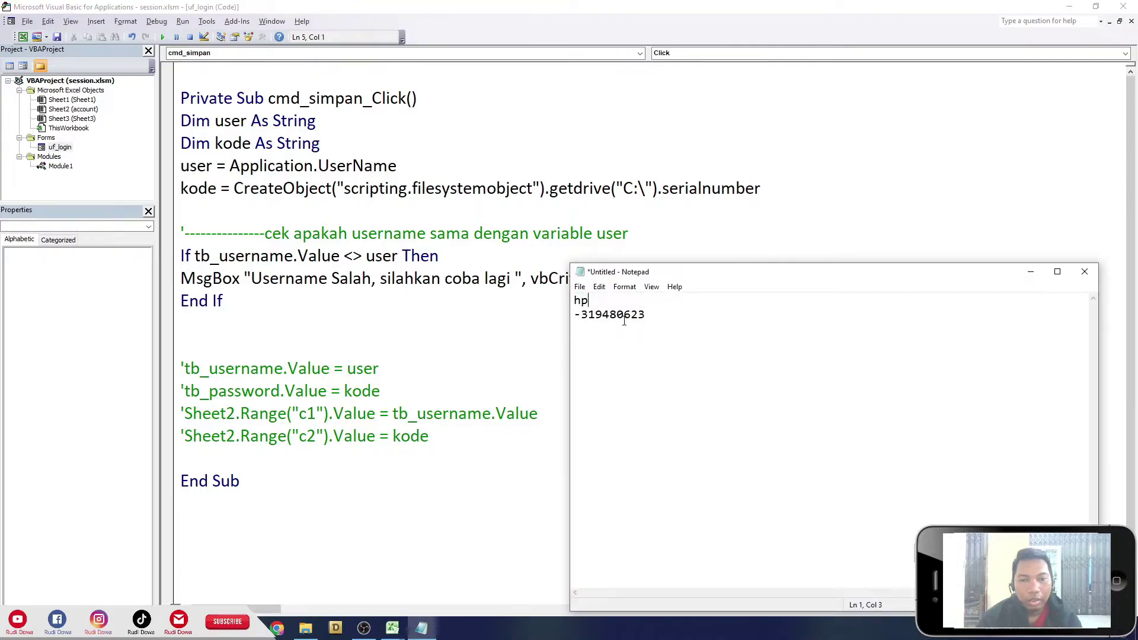
scroll(624, 321, "up", 5, "ctrl")
left_click_drag(598, 306, 562, 306)
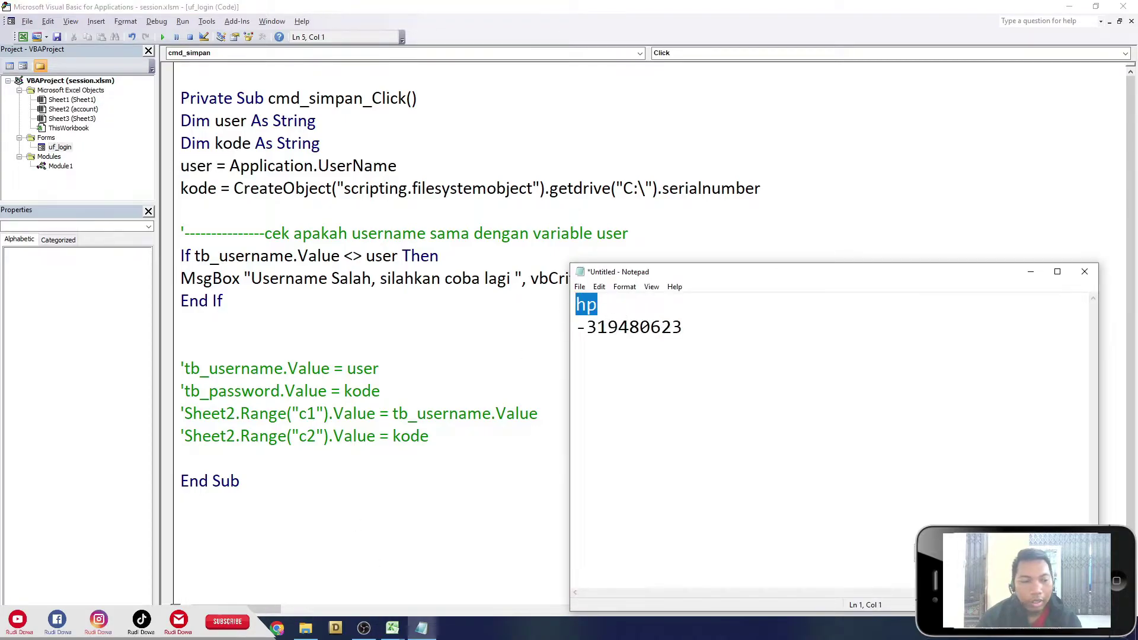
key("super")
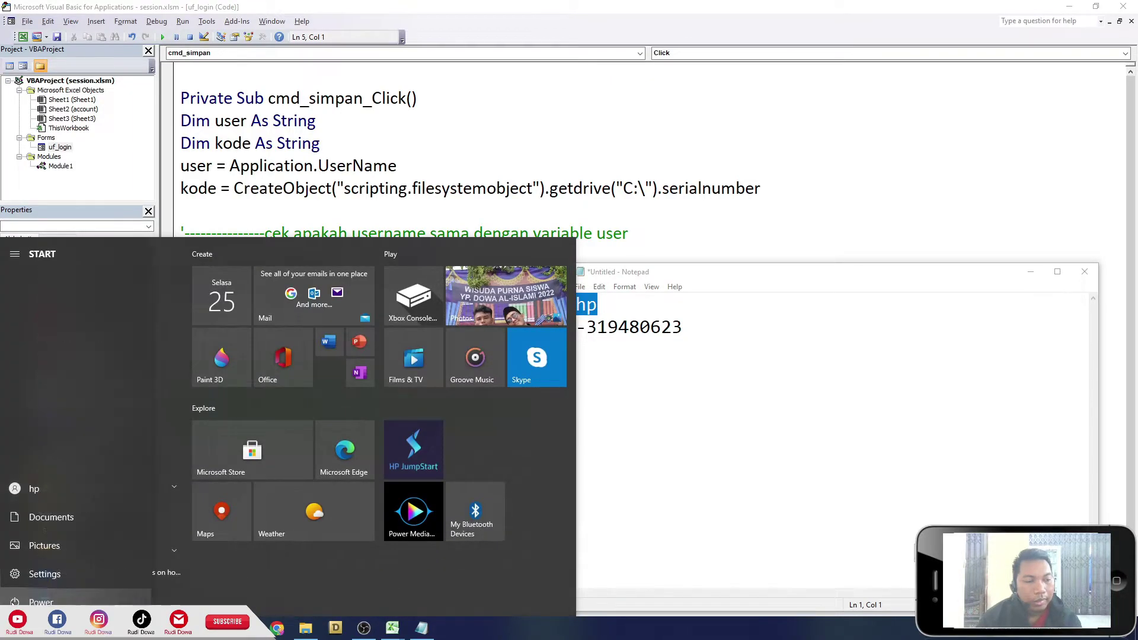
left_click(26, 600)
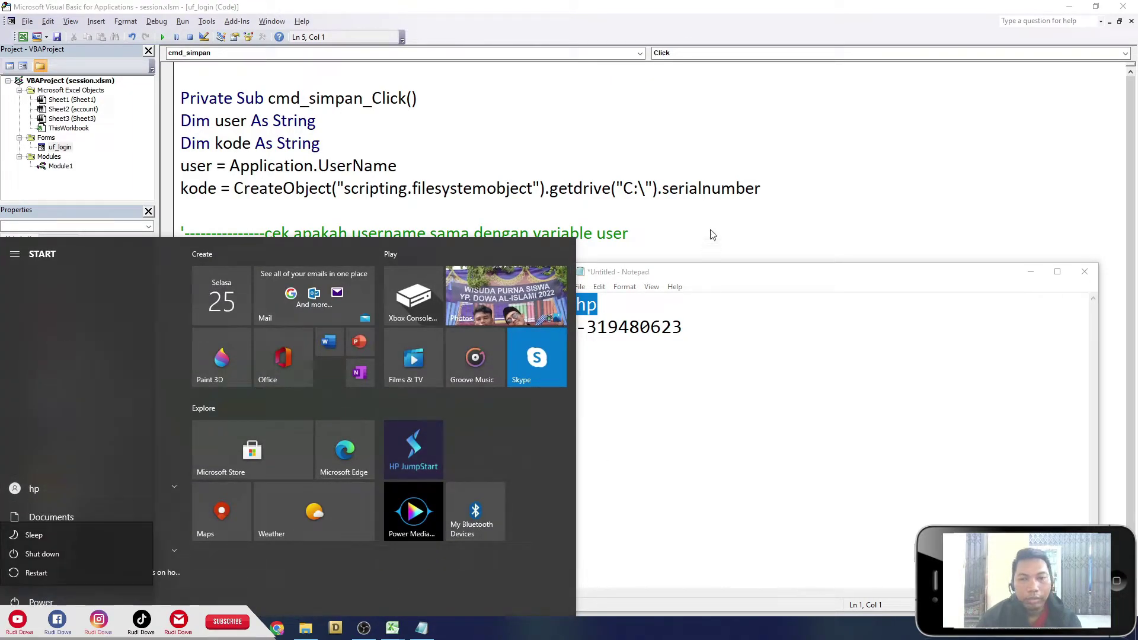
left_click(561, 233)
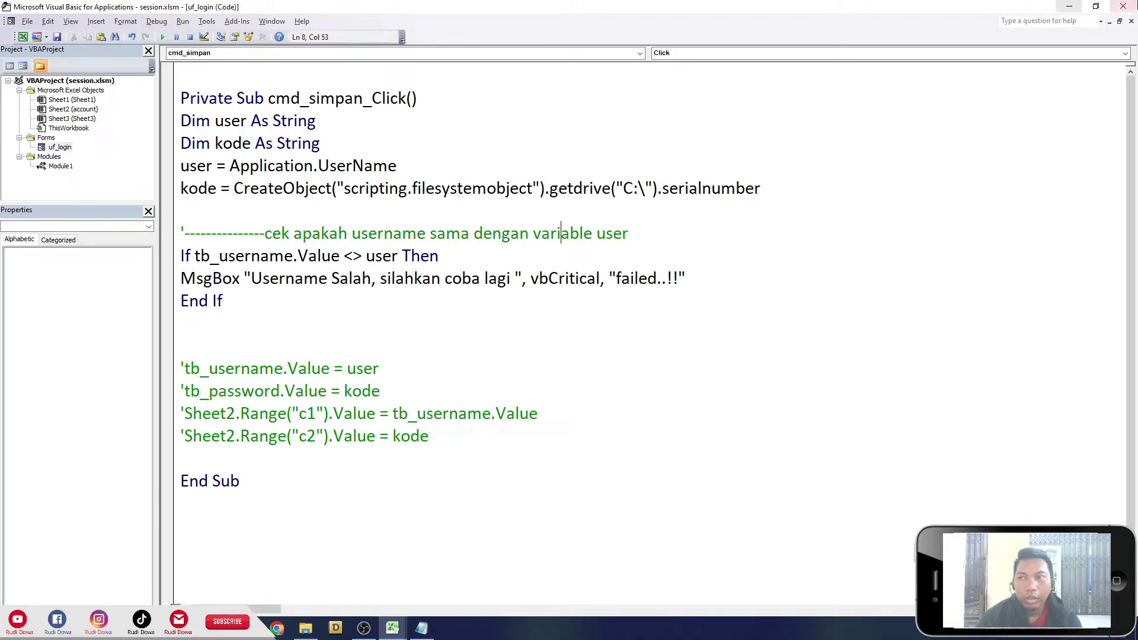
Step: Test with username 'fasfas', dismiss the error, enter the Windows username, and close the form
key("alt+F11")
left_click(330, 315)
type("f")
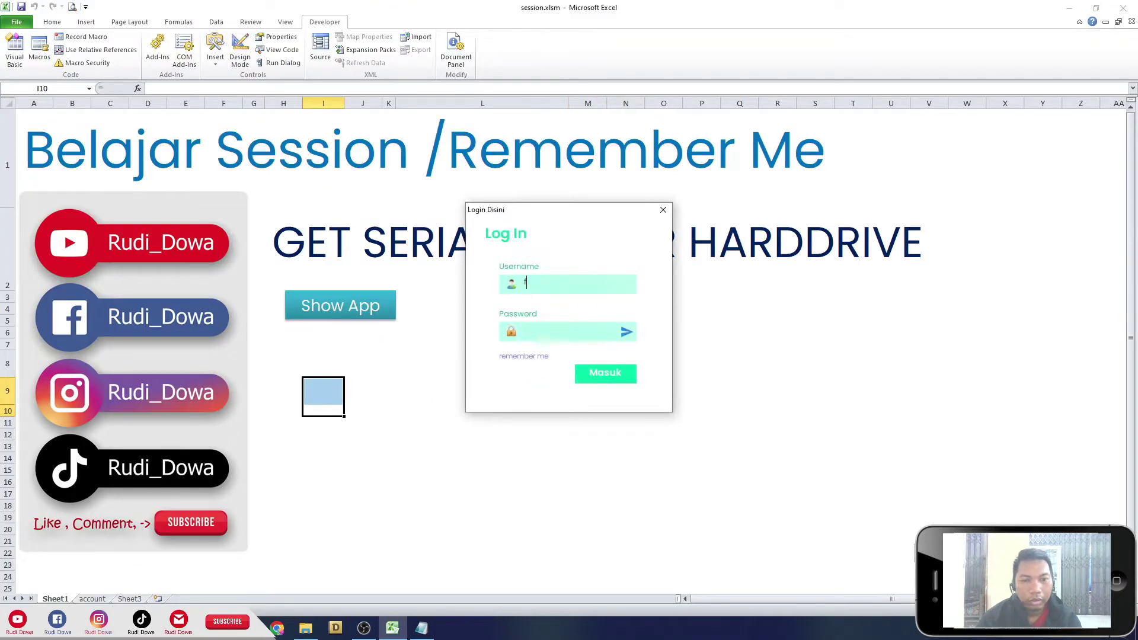
type("asfas")
left_click(611, 373)
left_click(617, 354)
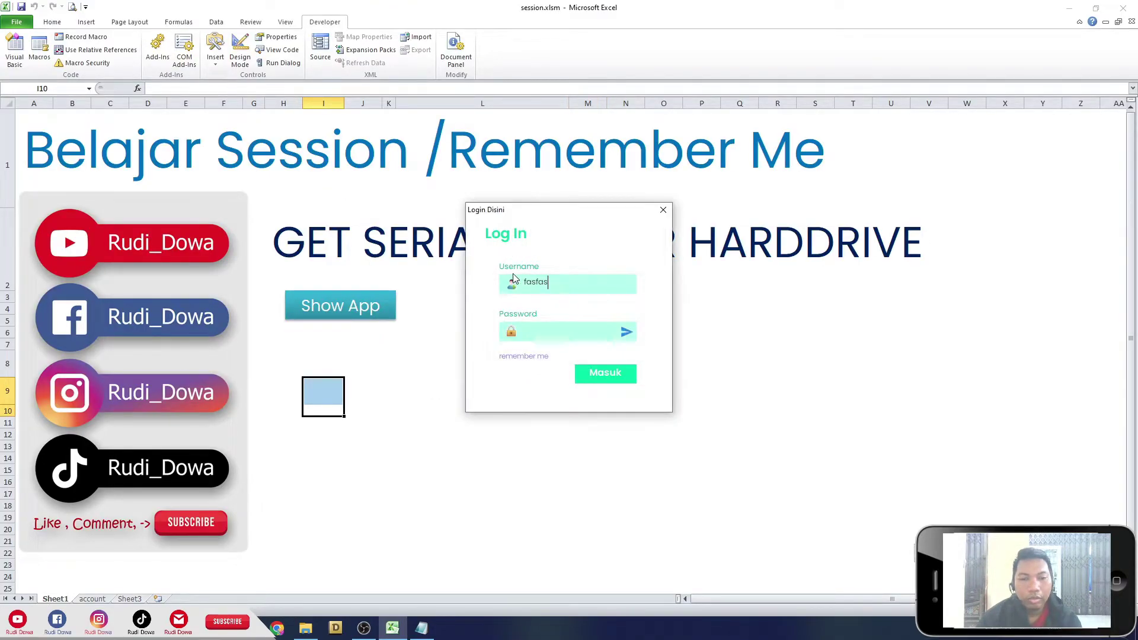
key("shift+Home")
type("hp")
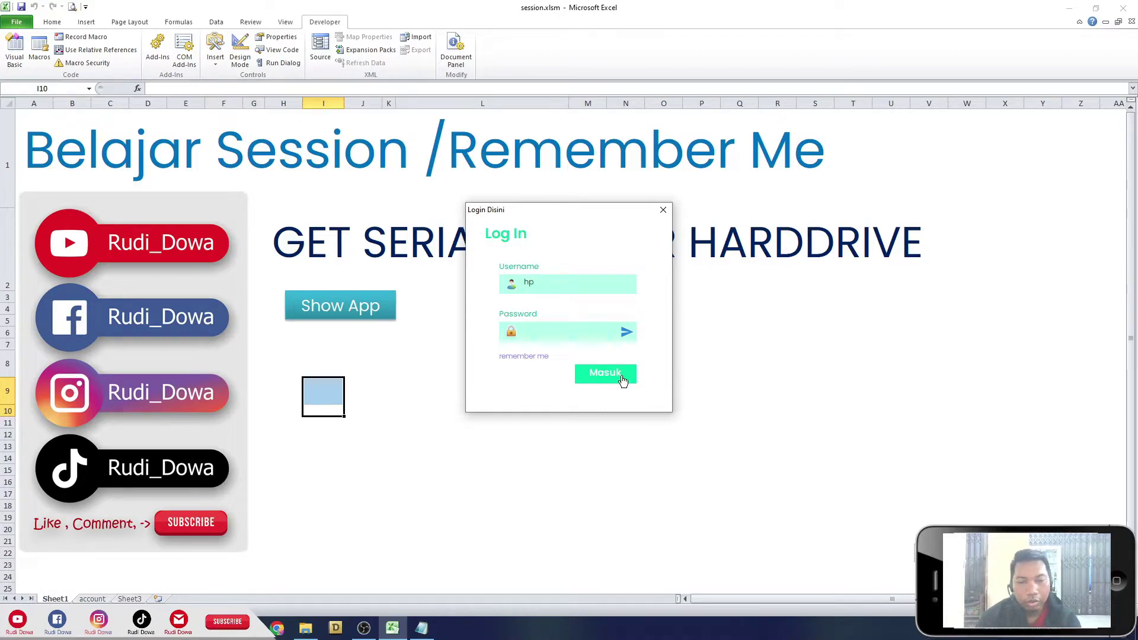
left_click(663, 210)
left_click(15, 50)
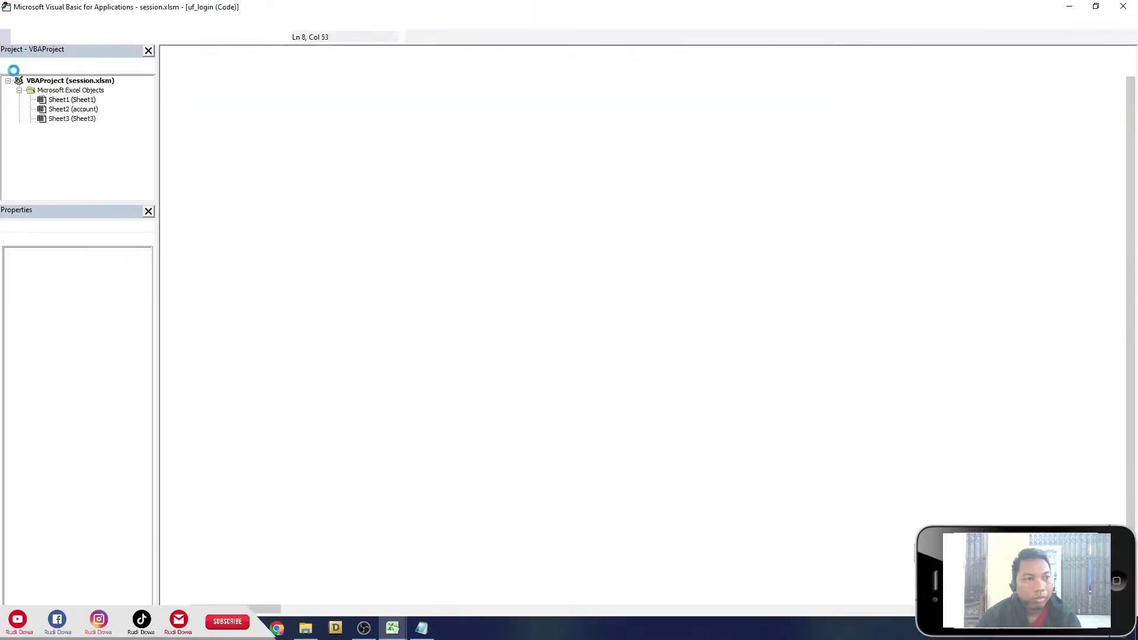
Step: Replace End If with an Else branch showing MsgBox "Username Benar", then End If
left_click_drag(391, 293, 109, 287)
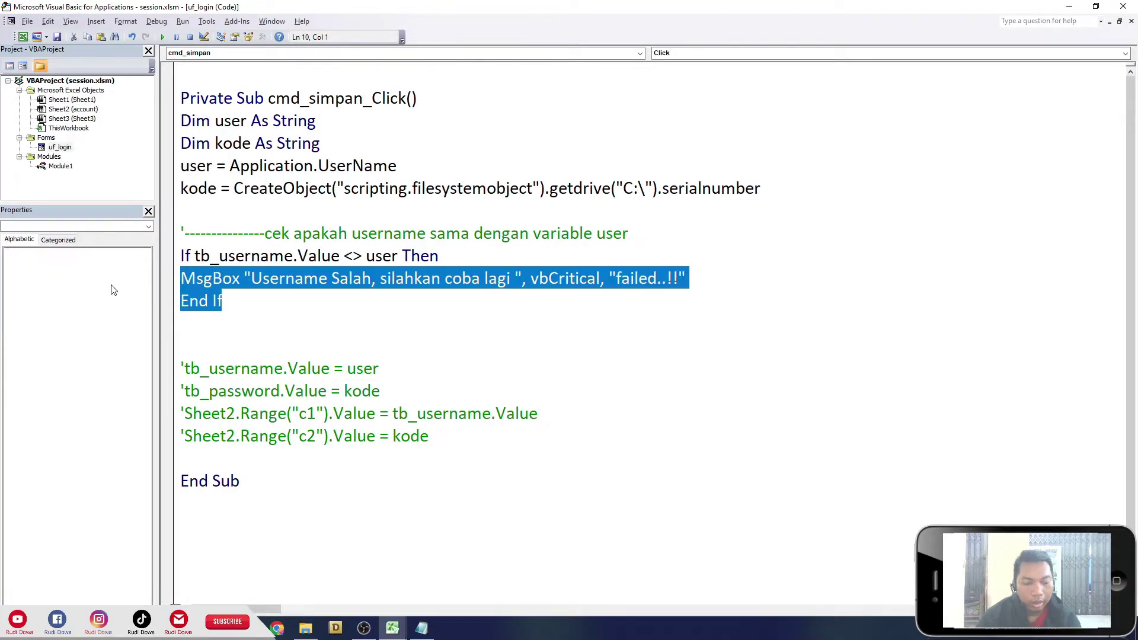
left_click(259, 298)
key("shift+Home")
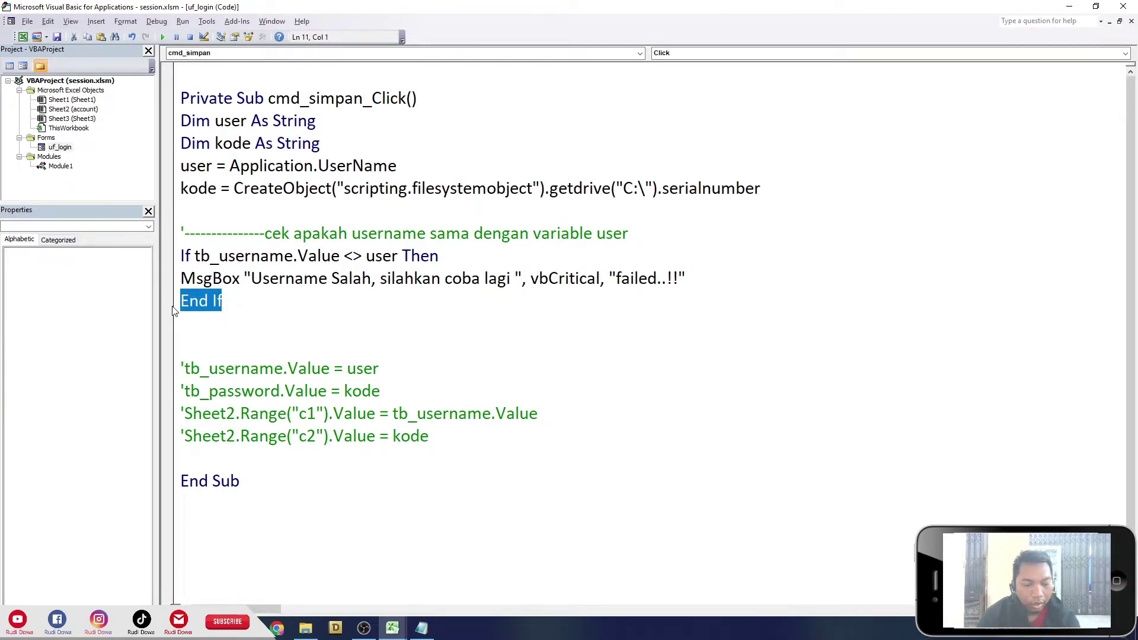
type("else")
key("Return")
type("msgb")
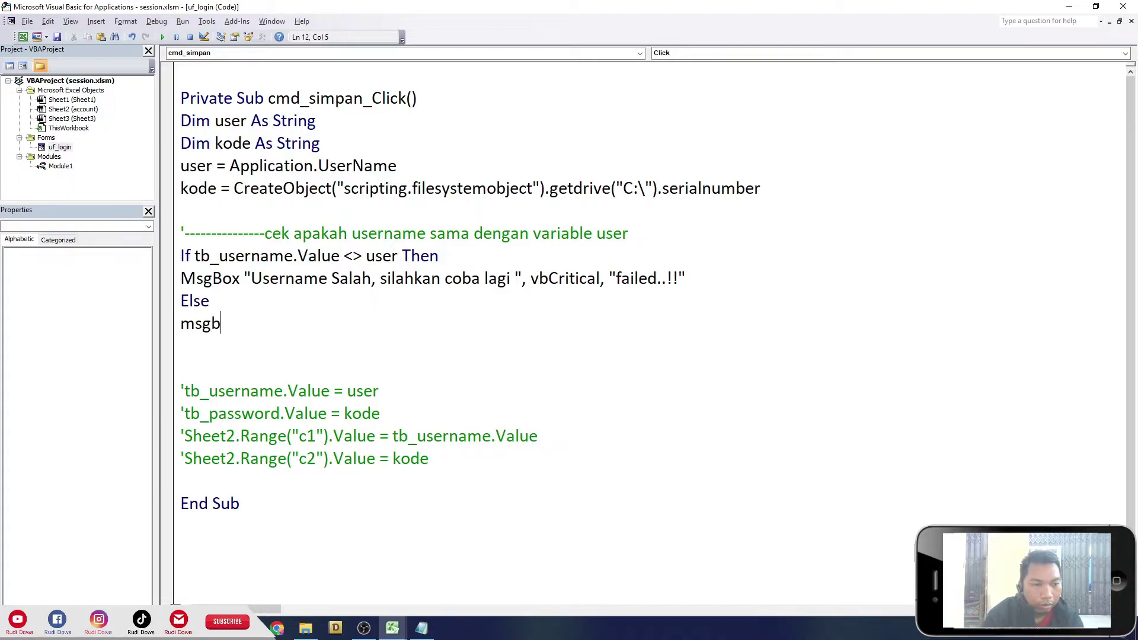
type("ox")
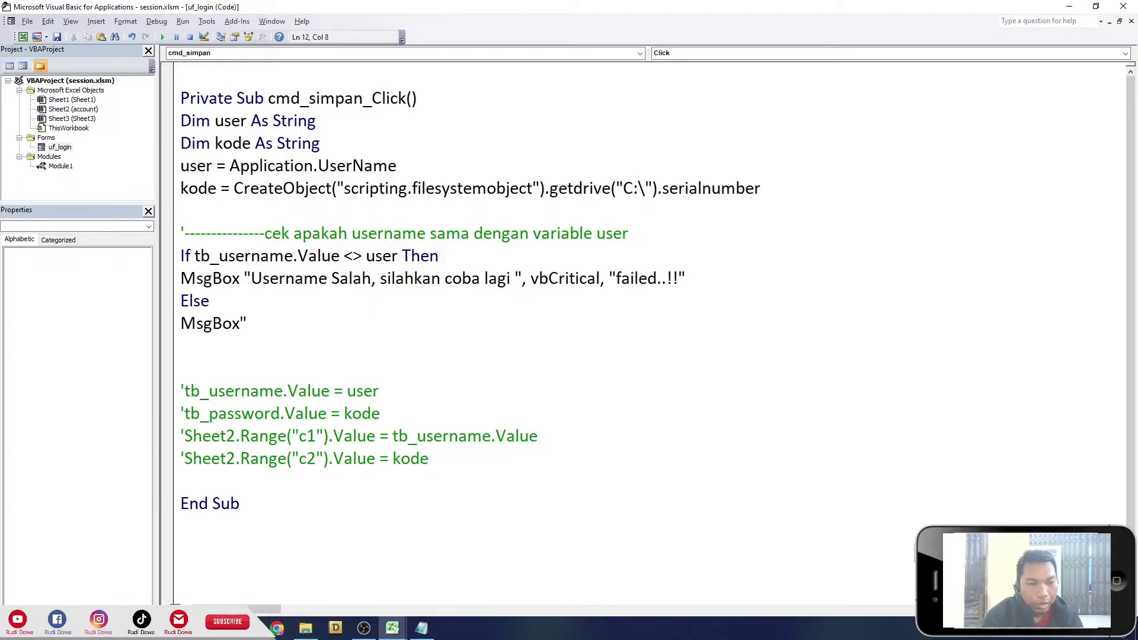
type("User")
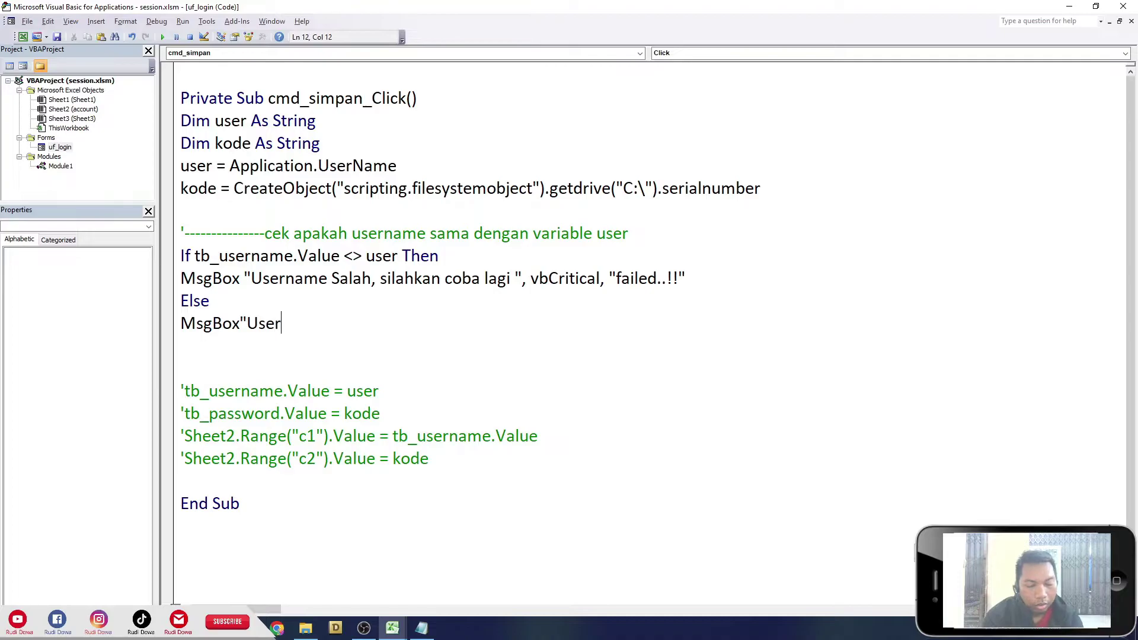
type("name Benar")
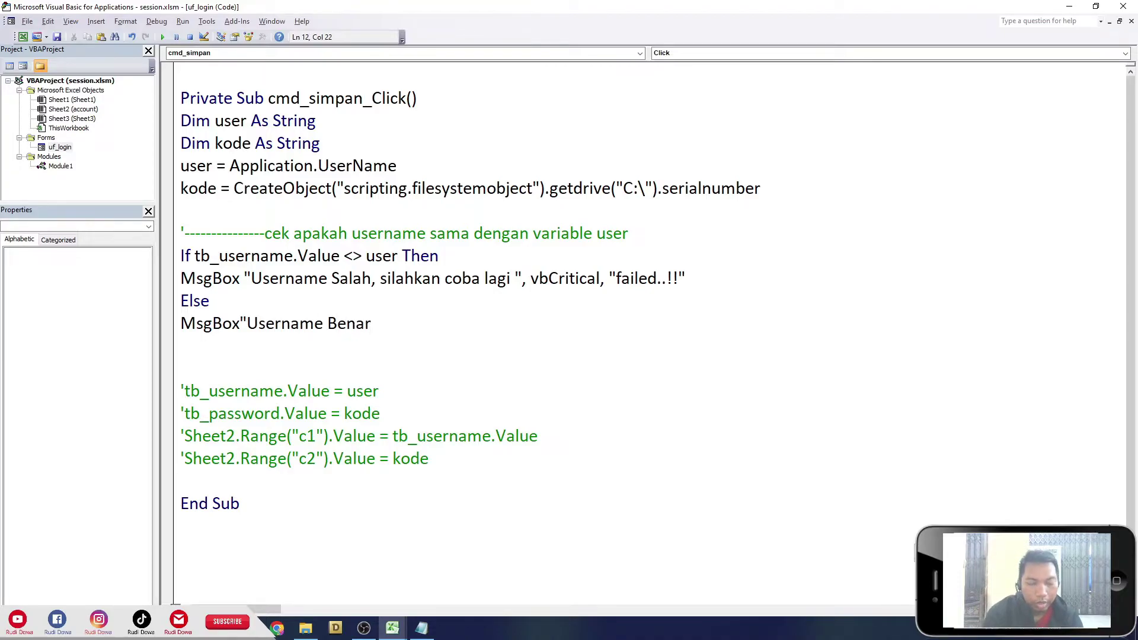
type("\"")
key("Return")
type("e")
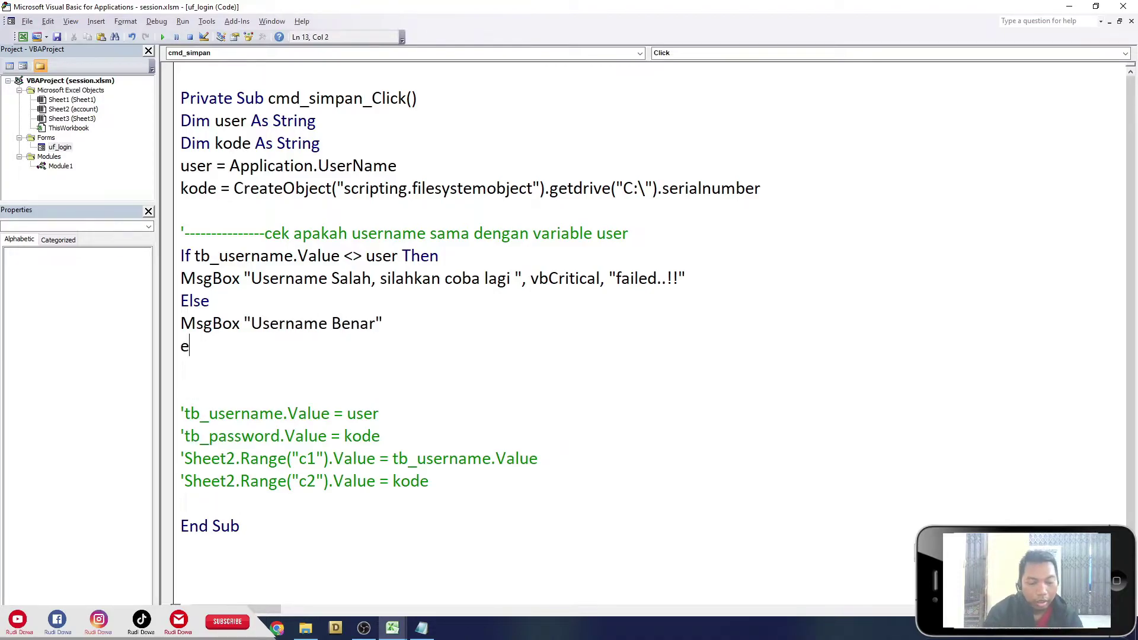
type("nd if")
left_click(386, 278)
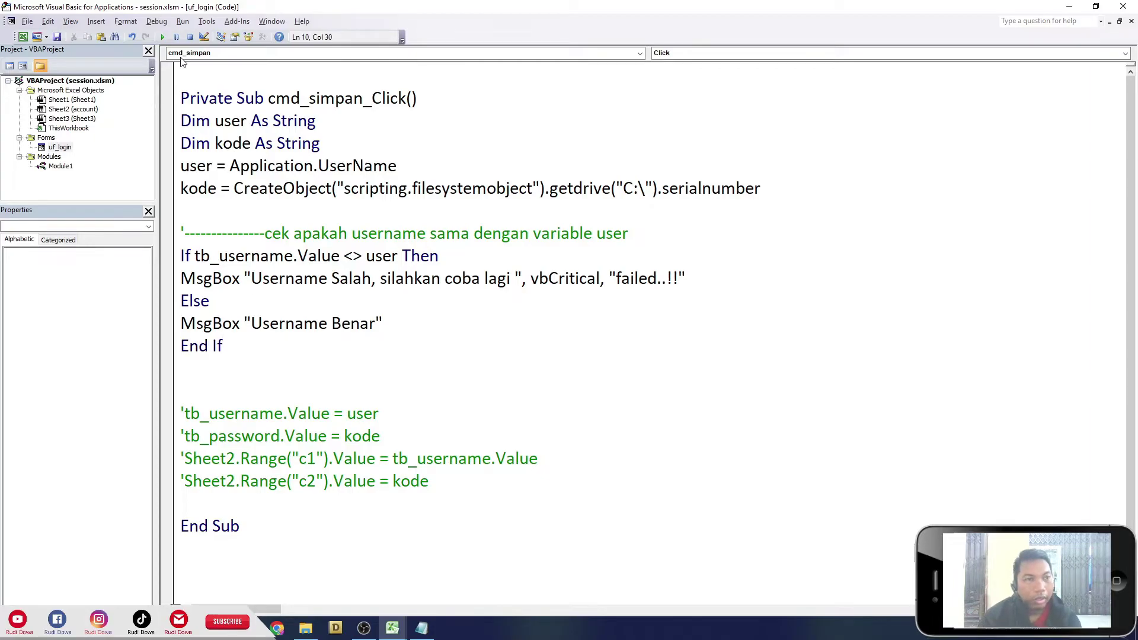
Step: Run the form, log in with the correct Windows username, and dismiss the Username Benar message
left_click(157, 21)
left_click(178, 45)
key("alt+F11")
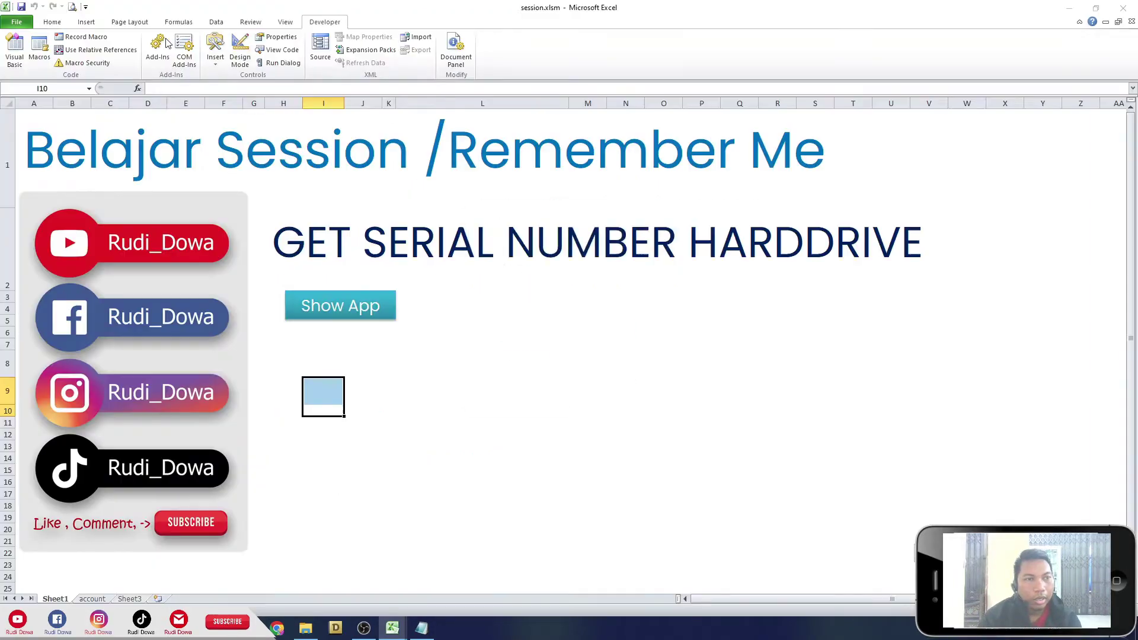
type("hp")
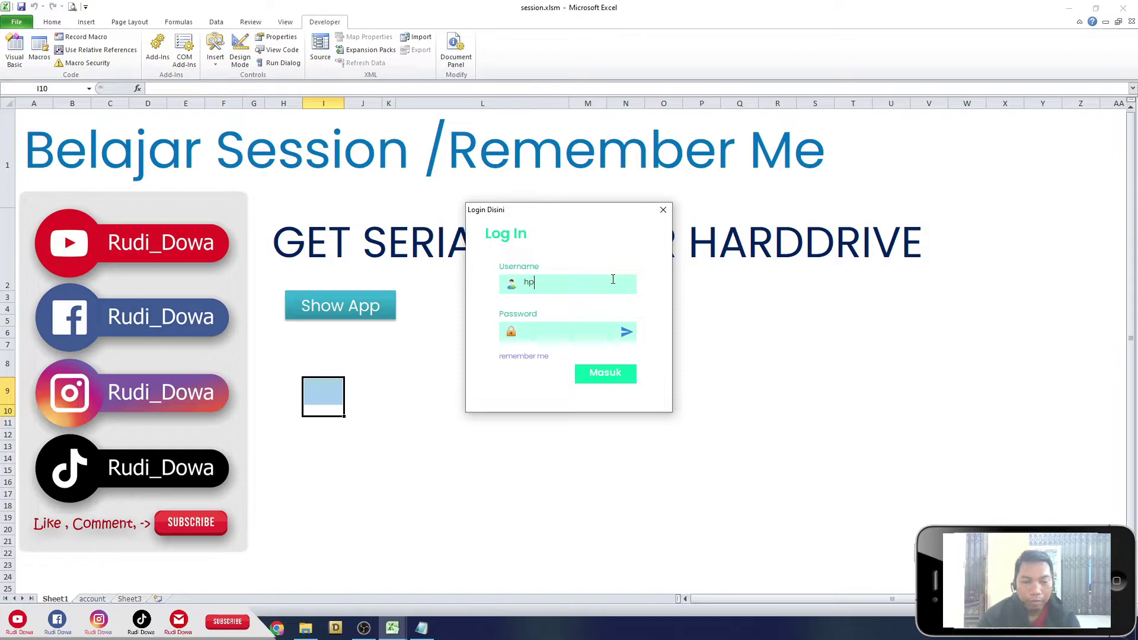
left_click(614, 379)
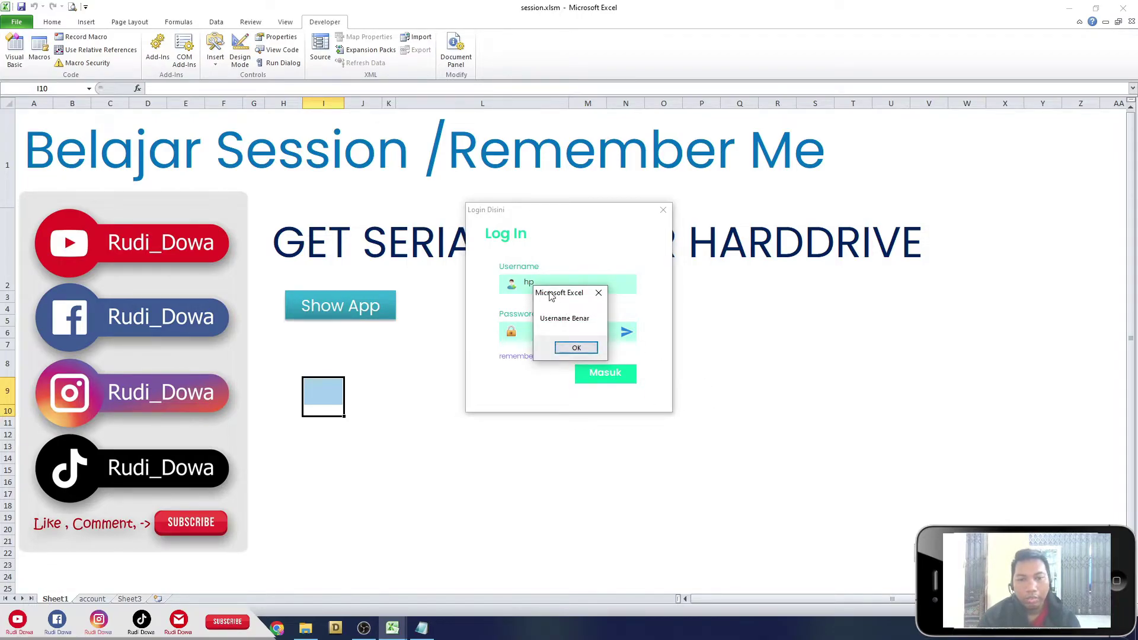
mouse_move(548, 294)
left_mouse_down()
mouse_move(493, 245)
mouse_move(413, 211)
left_mouse_up()
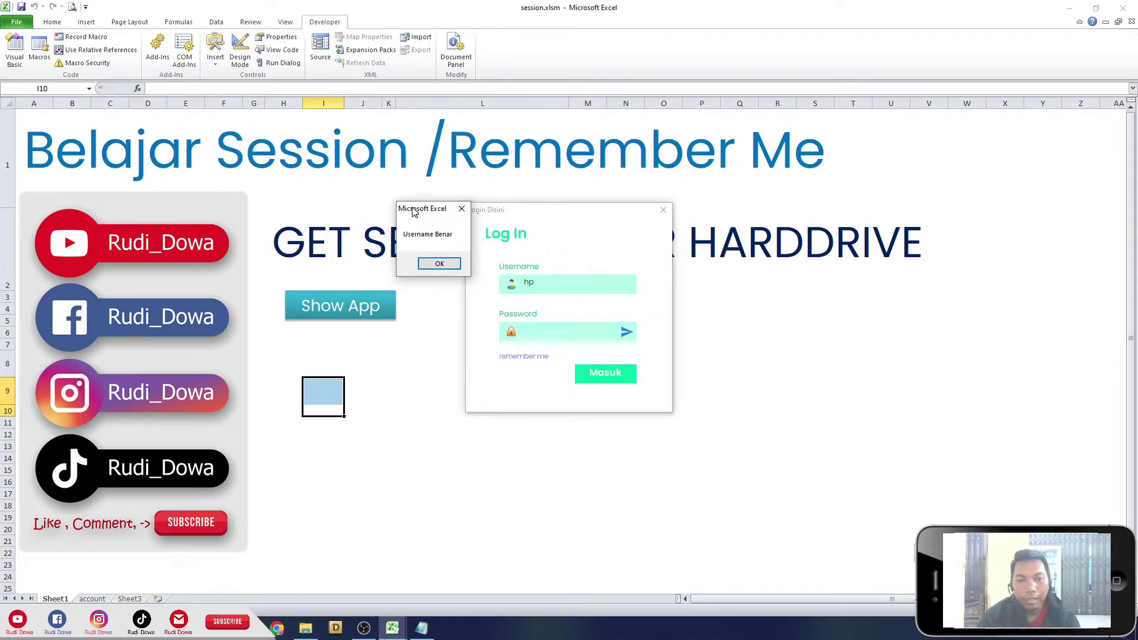
left_click(439, 263)
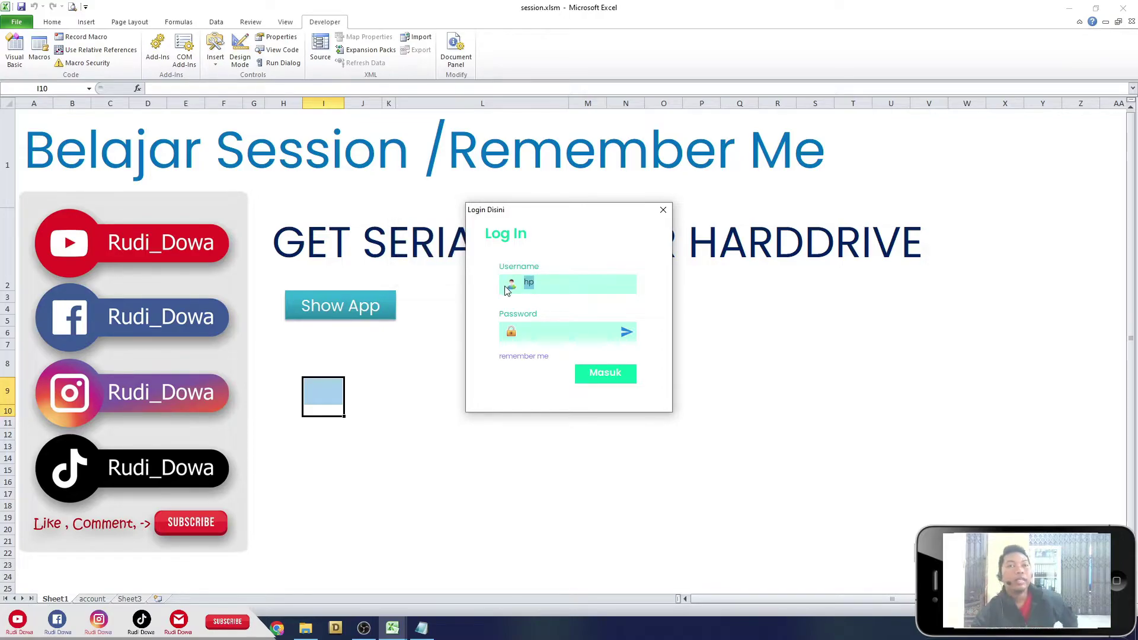
Step: Add comment 'cek apakah password sama dengan variable kode' and an ElseIf tb_password.Value <> kode Then line
left_click(663, 209)
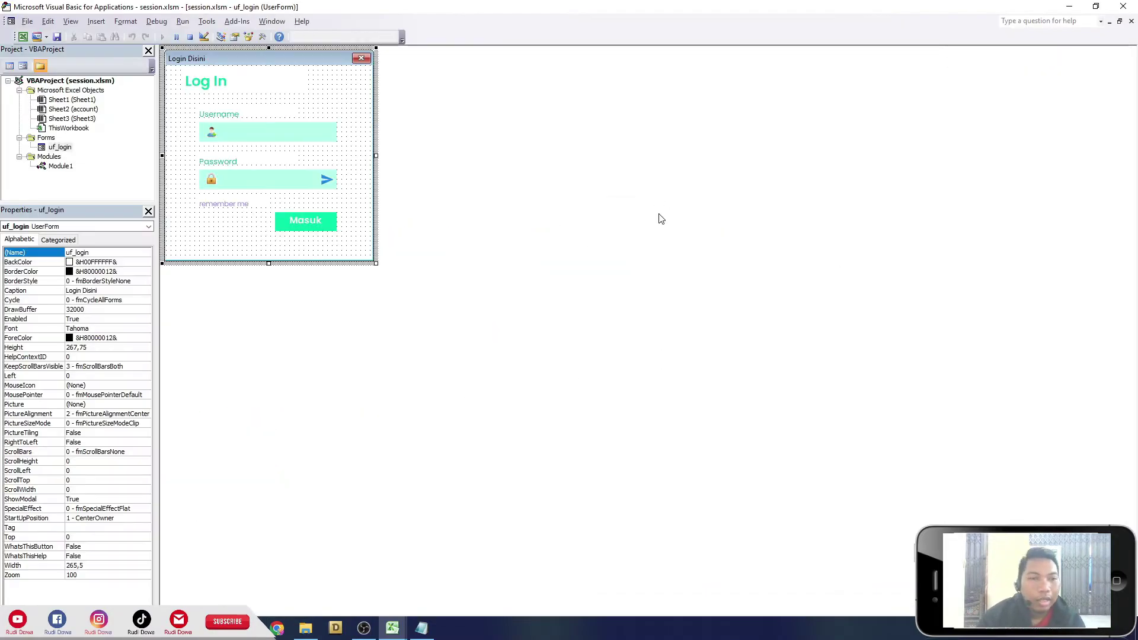
double_click(325, 222)
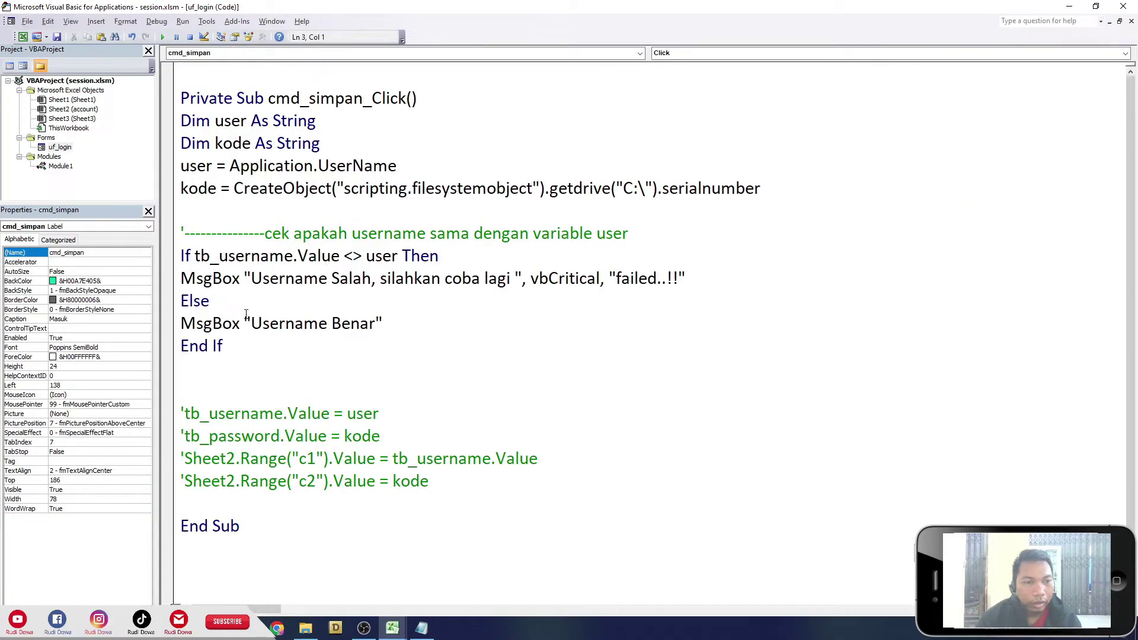
left_click(226, 302)
key("Return")
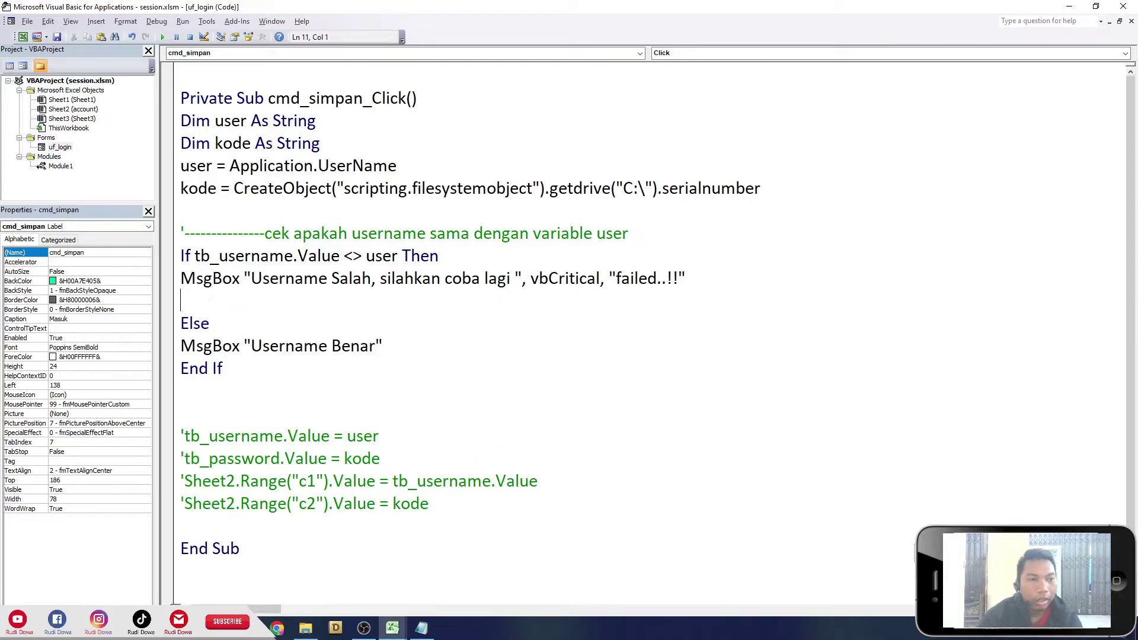
key("Return")
type("'-")
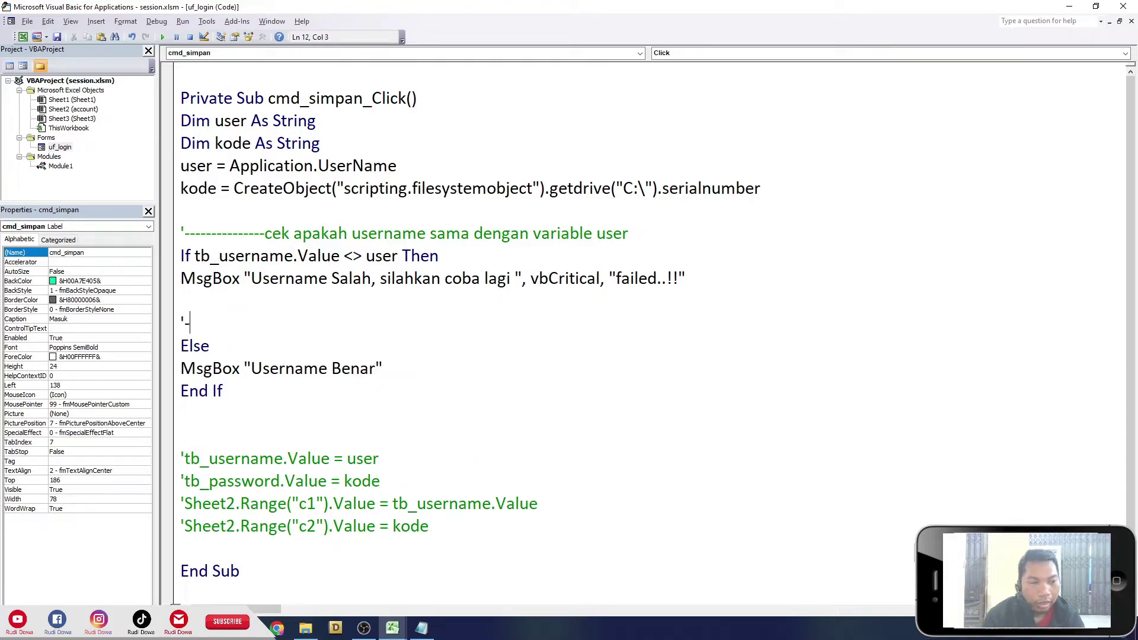
type("-------cek apakah ")
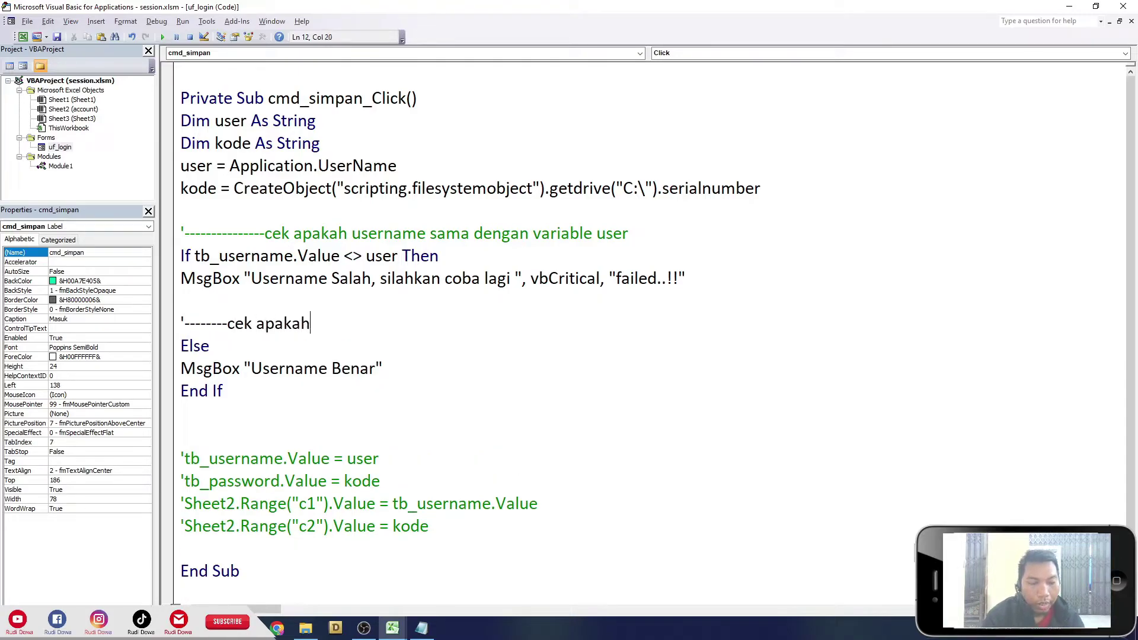
type("passwo")
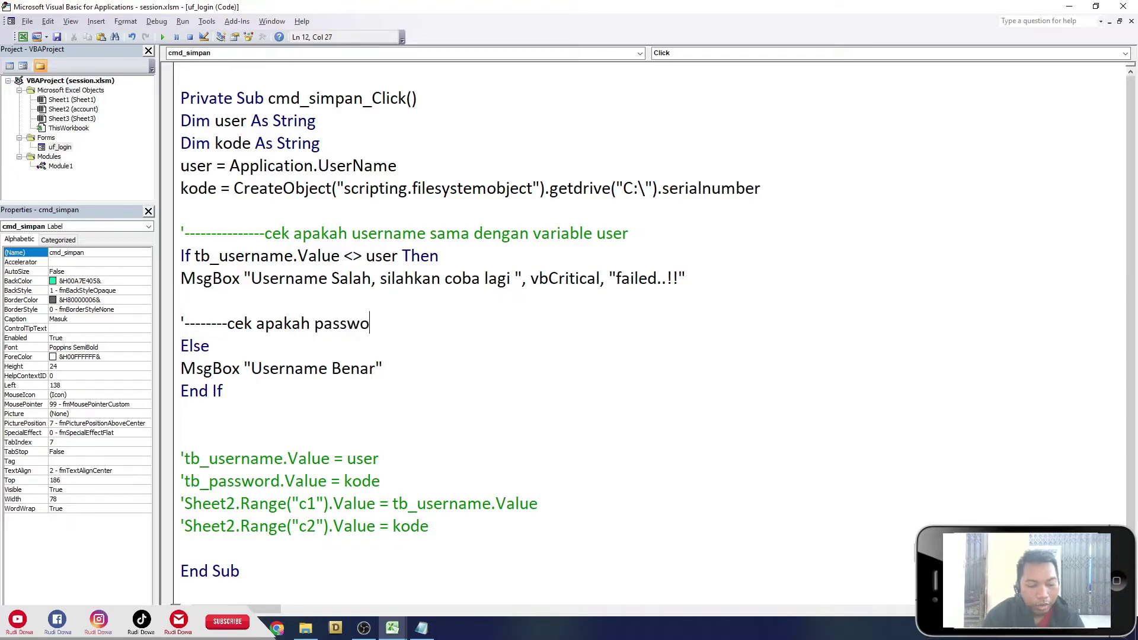
type("rd ")
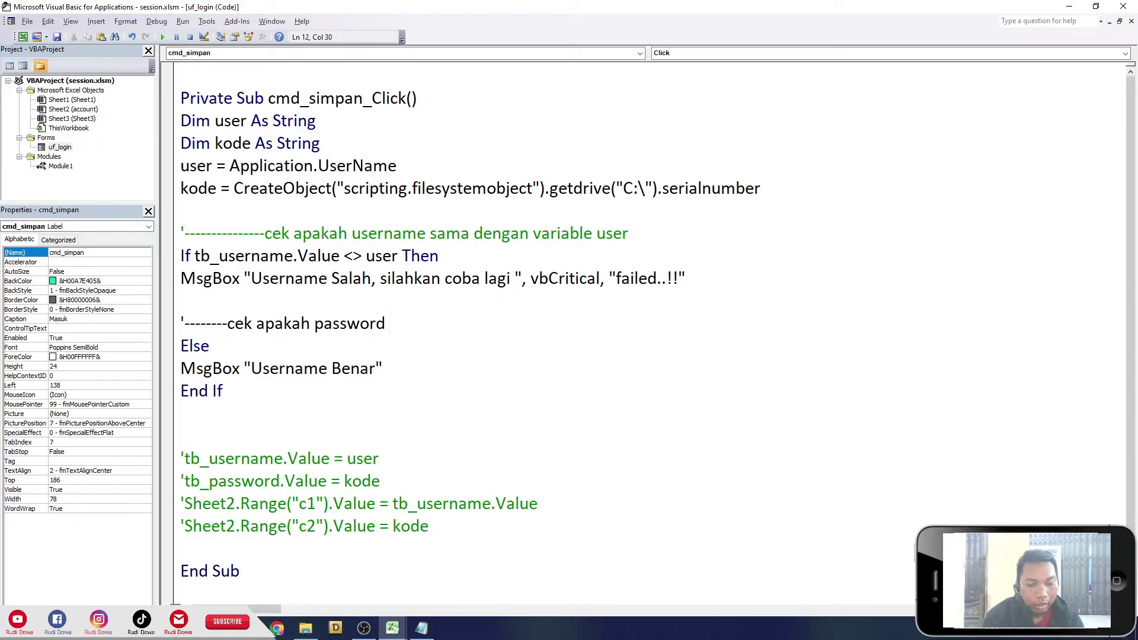
type("sama dengan ")
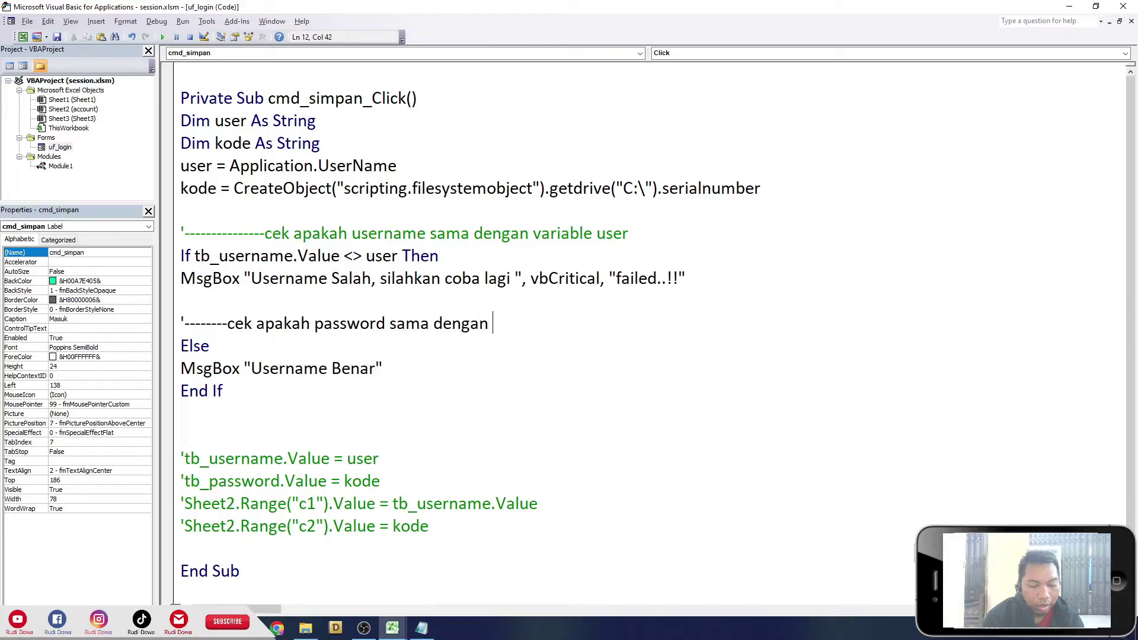
type("variable ")
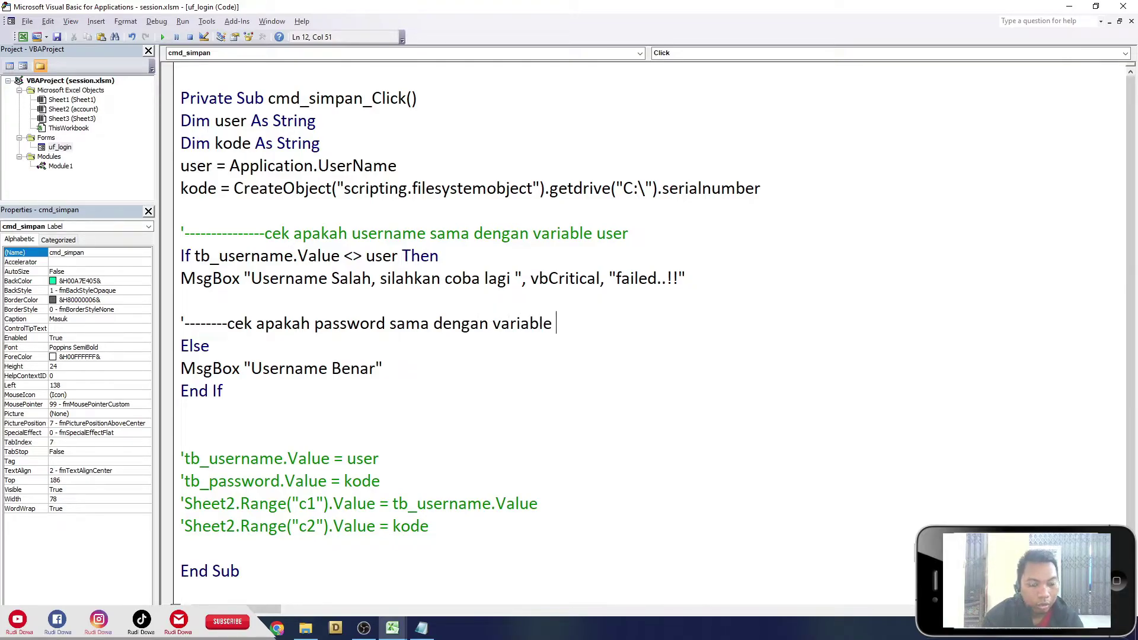
type("kode")
key("Return")
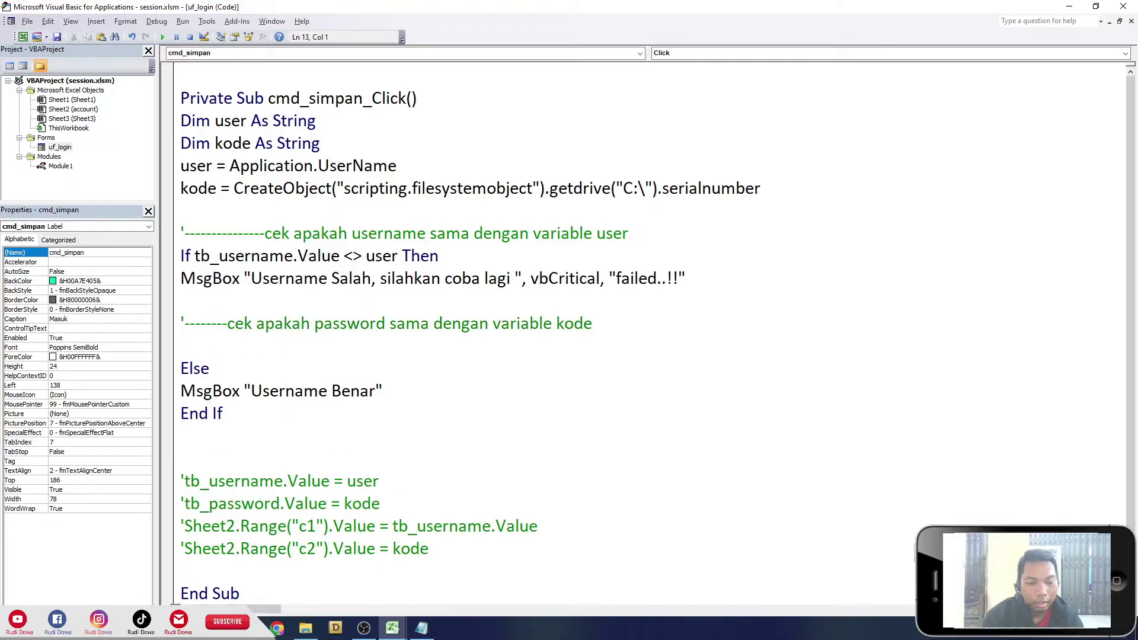
type("else")
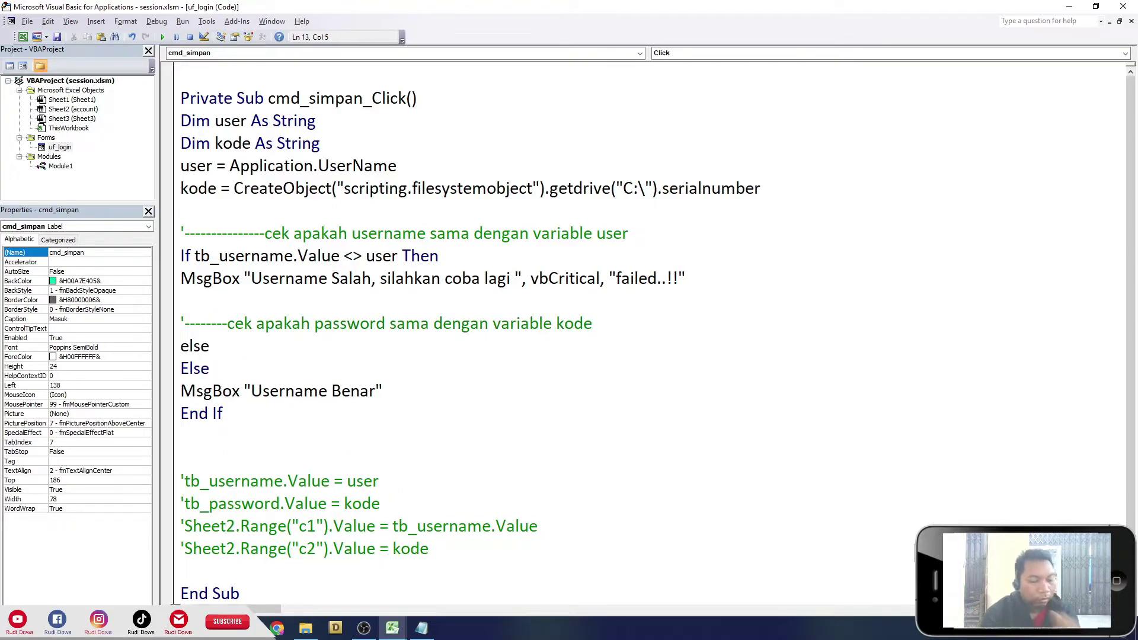
type("if ")
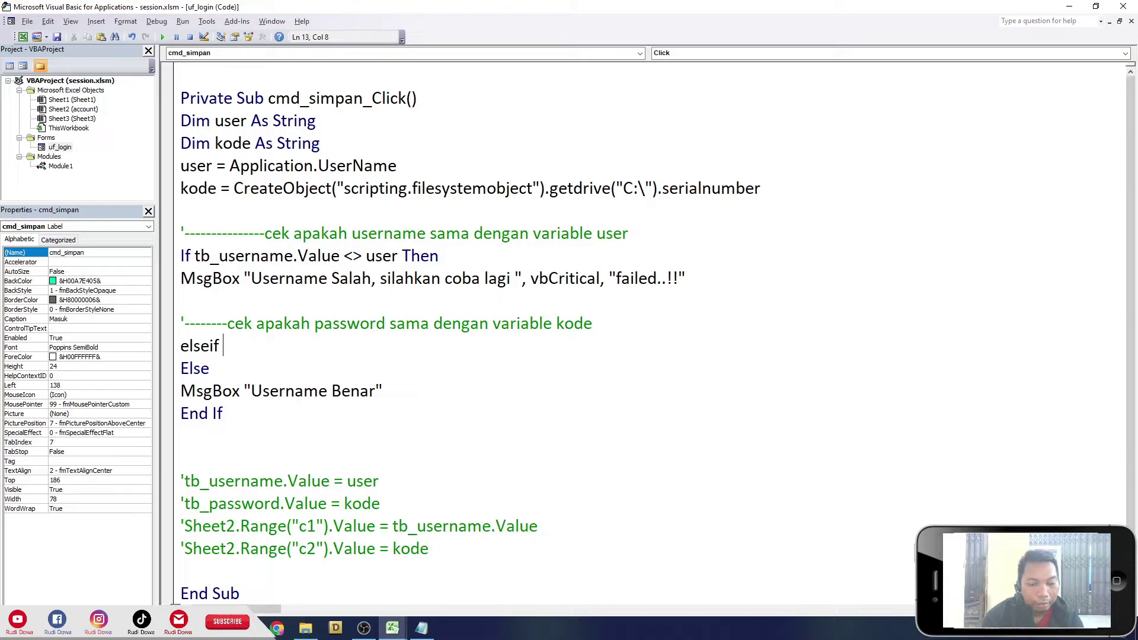
type("tb_pas")
type("sword")
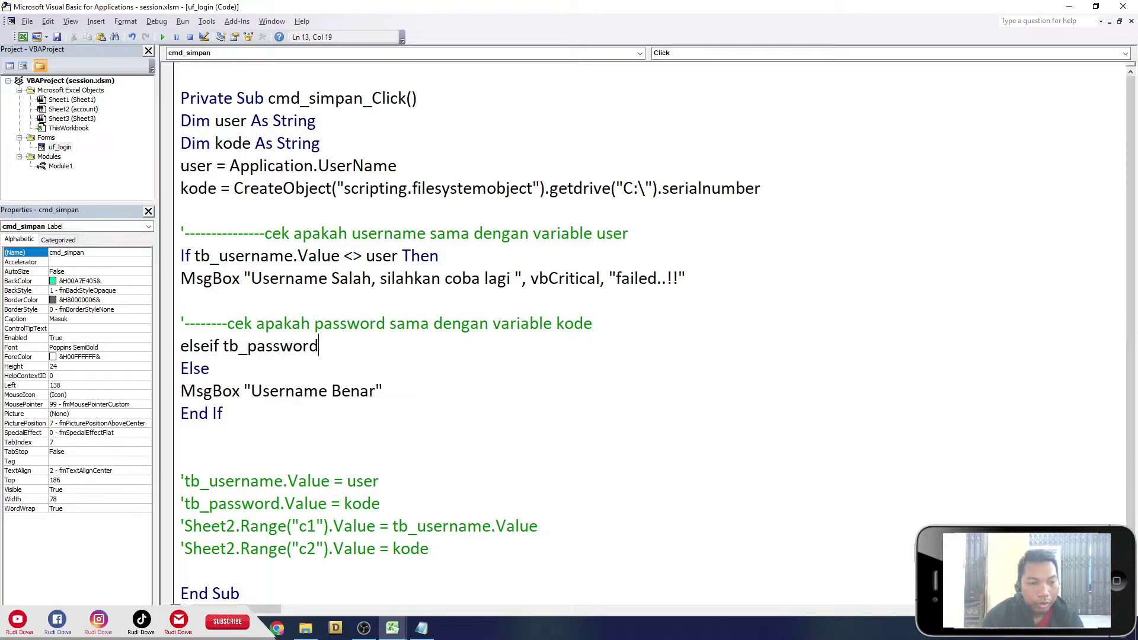
type(".value <>")
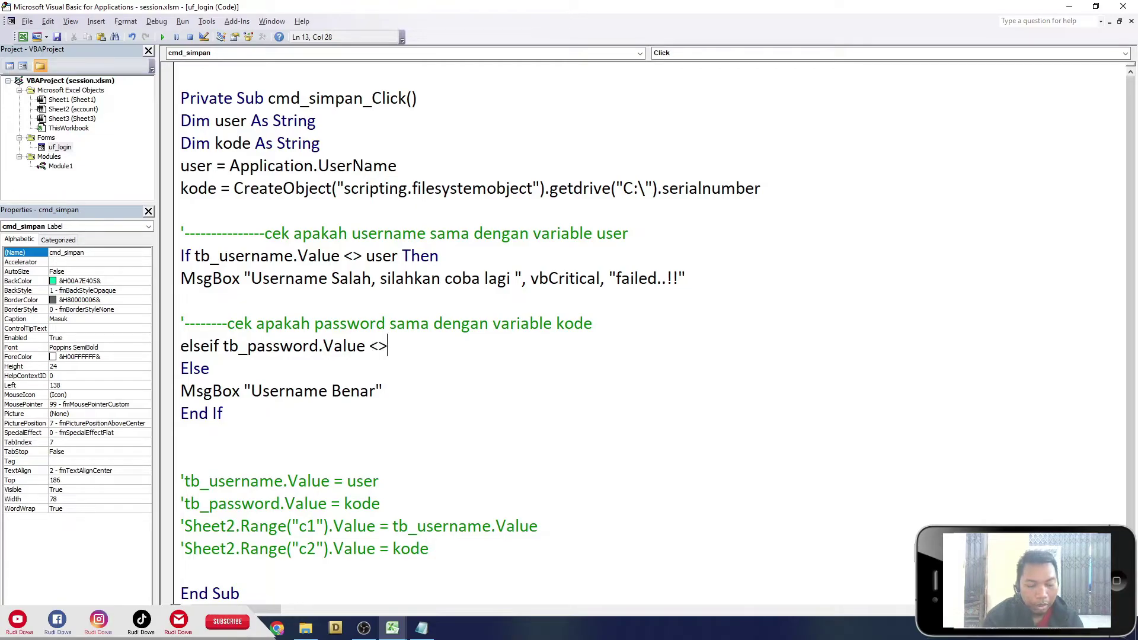
type(" kode then")
Step: Paste the error MsgBox under the ElseIf and change it to a Password Salah message
key("Return")
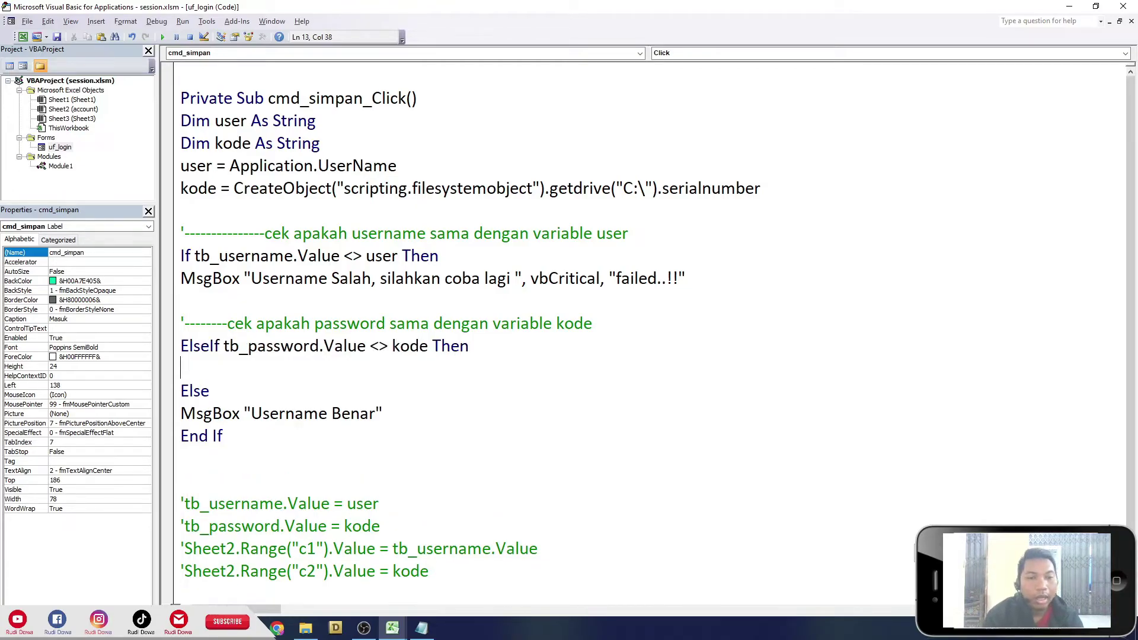
left_click_drag(711, 279, 96, 282)
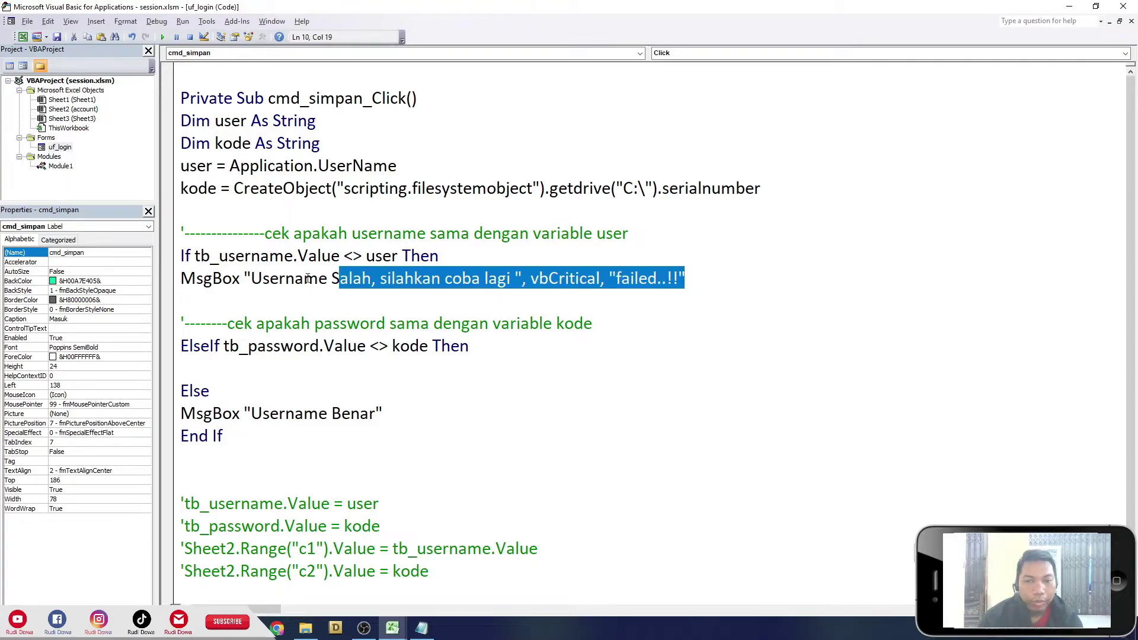
left_click(183, 366)
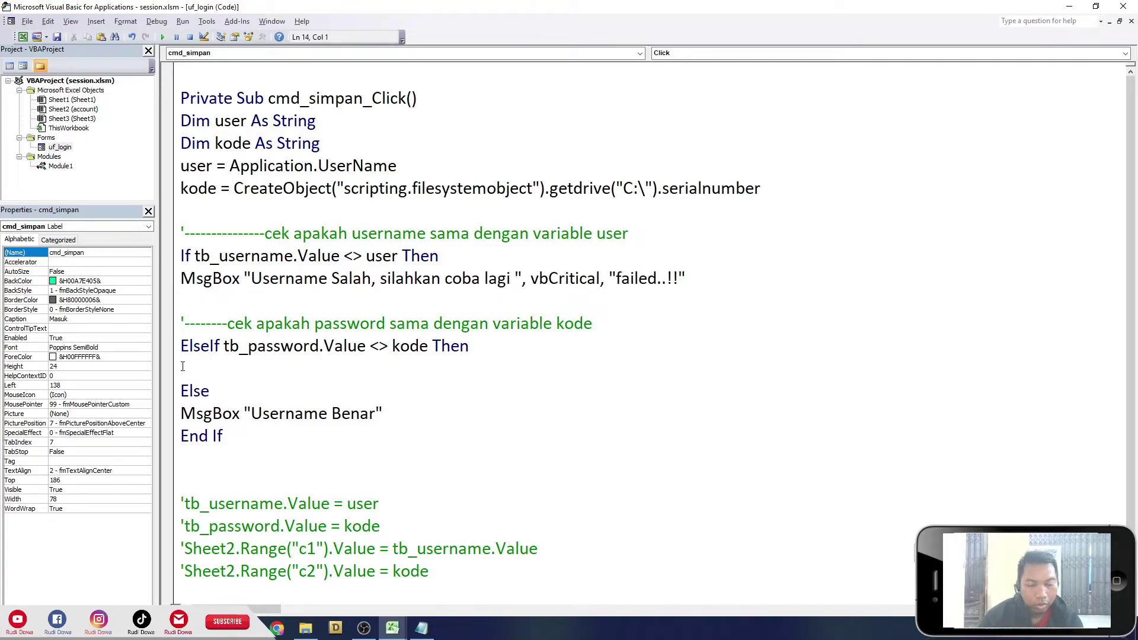
type("MsgBox \"Username Salah, silahkan coba lagi \", vbCritical, \"failed..!!\"")
double_click(320, 368)
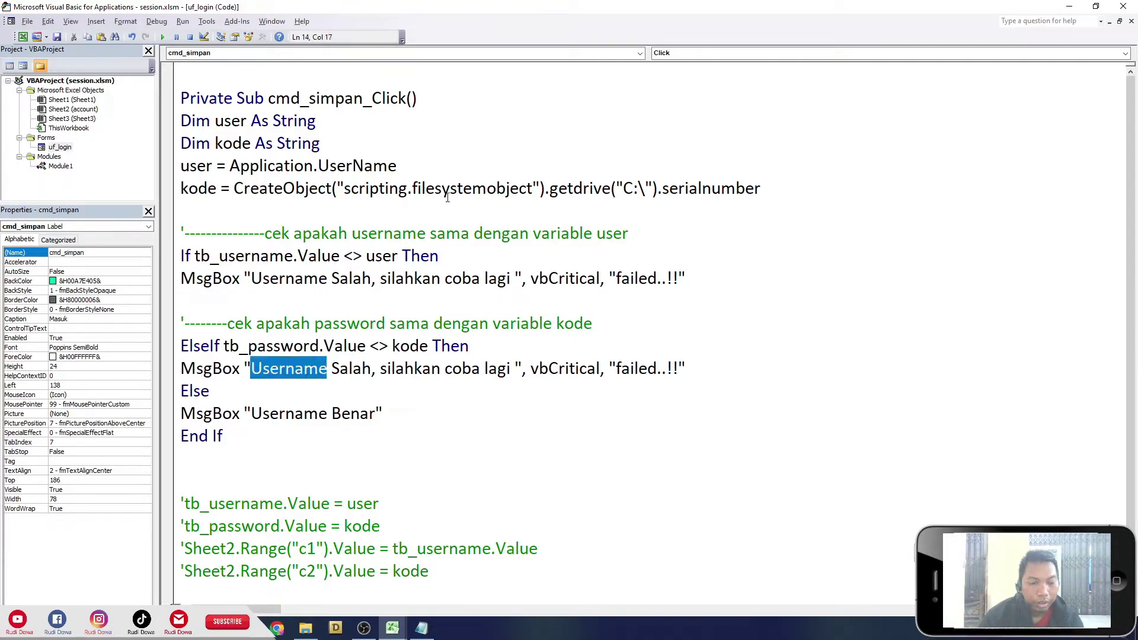
type("Pass")
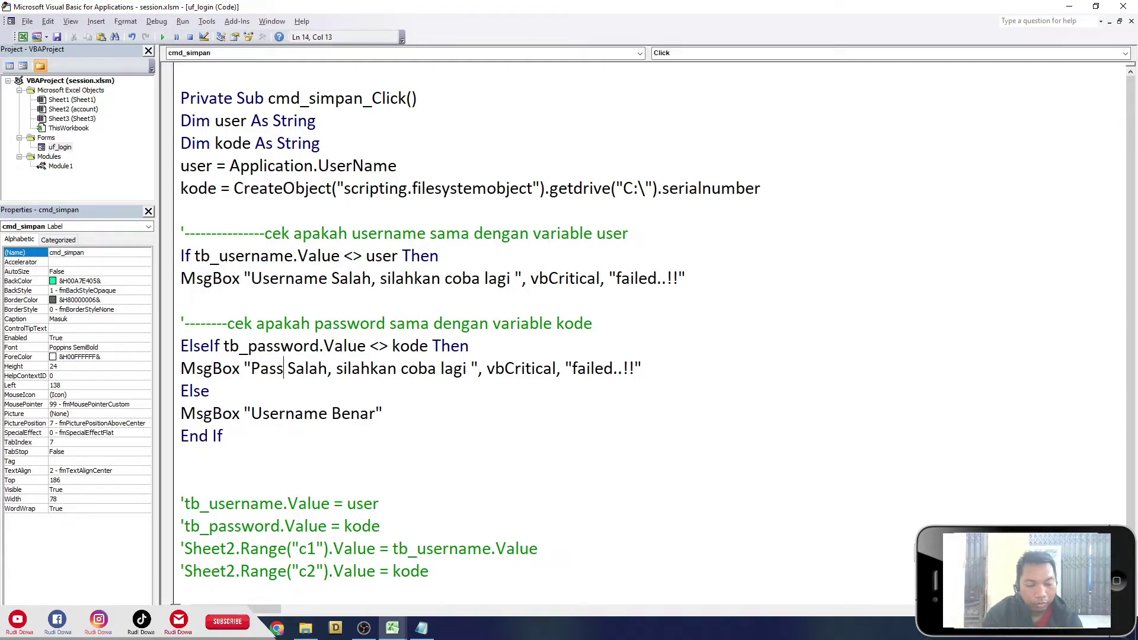
type("ord")
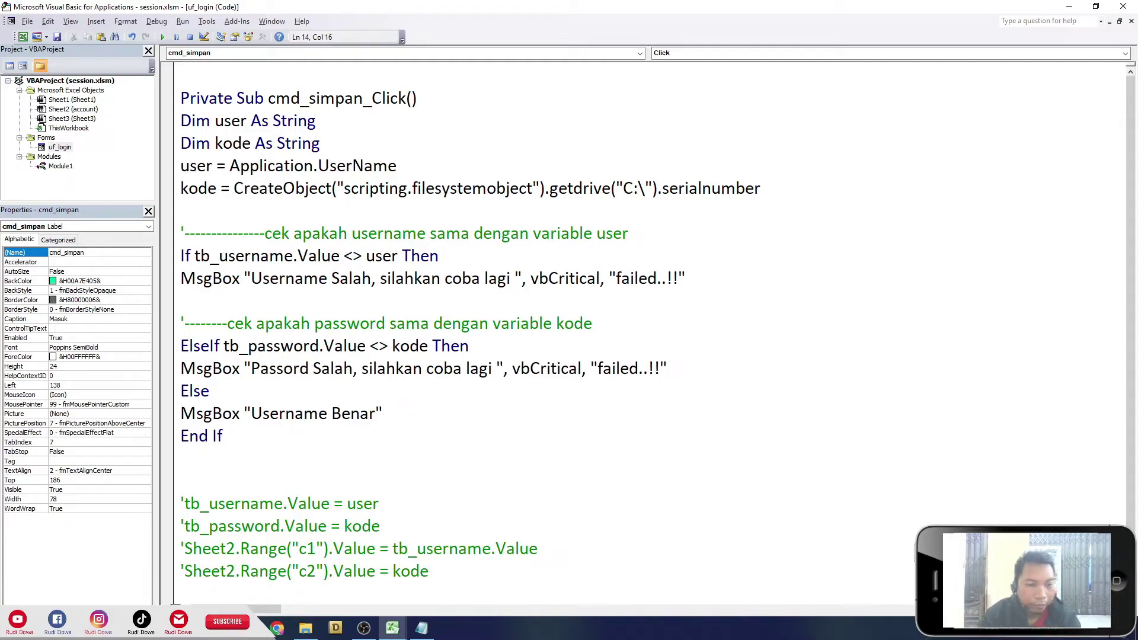
key("BackSpace")
key("BackSpace")
key("BackSpace")
type("word")
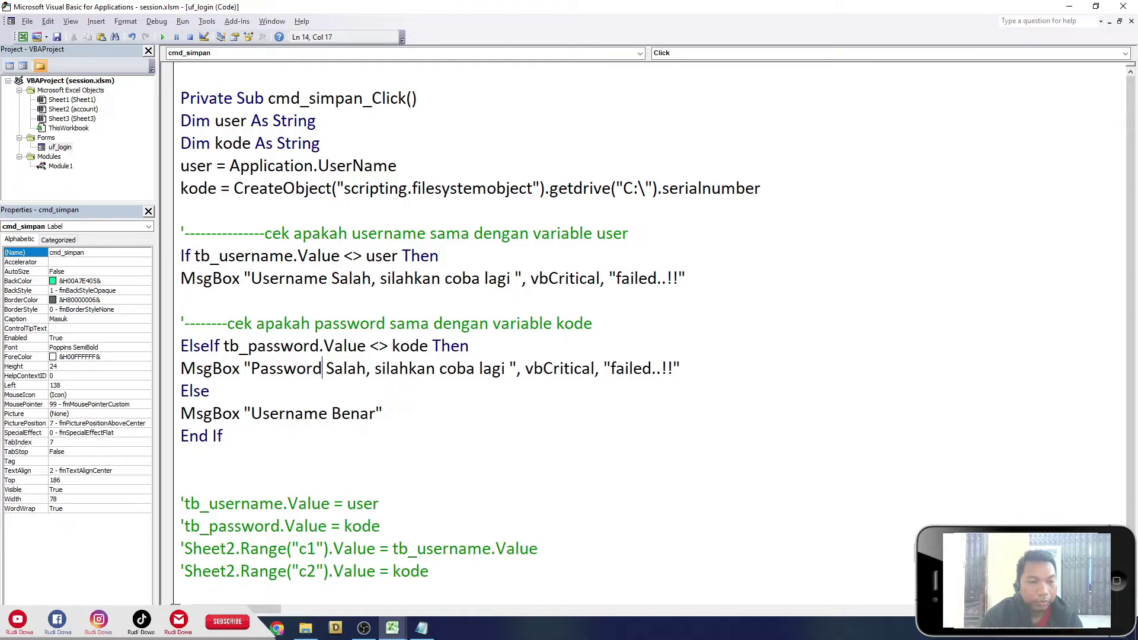
Step: Append , 64, "sukses" to the MsgBox "Username Benar" line
left_click(396, 418)
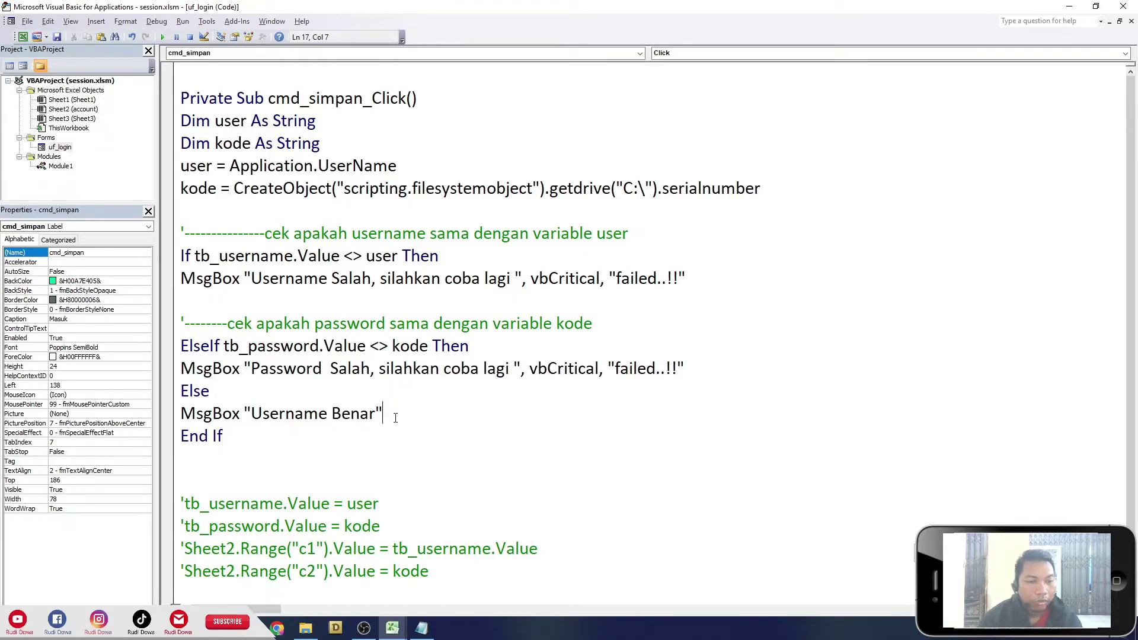
type(",")
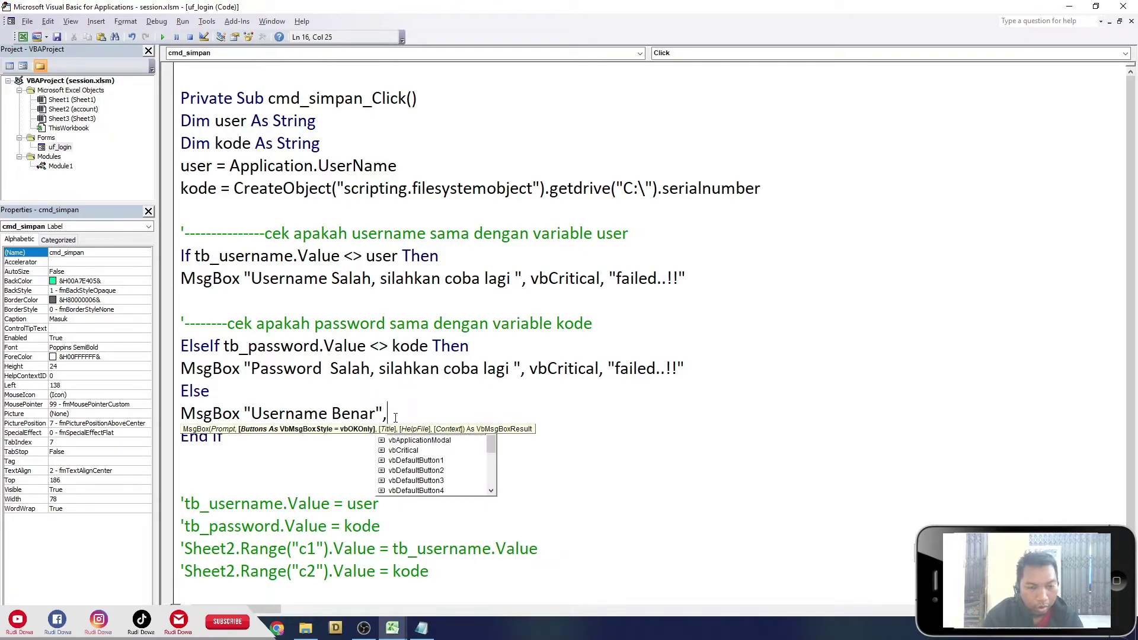
type("vb")
key("BackSpace")
key("BackSpace")
type("64")
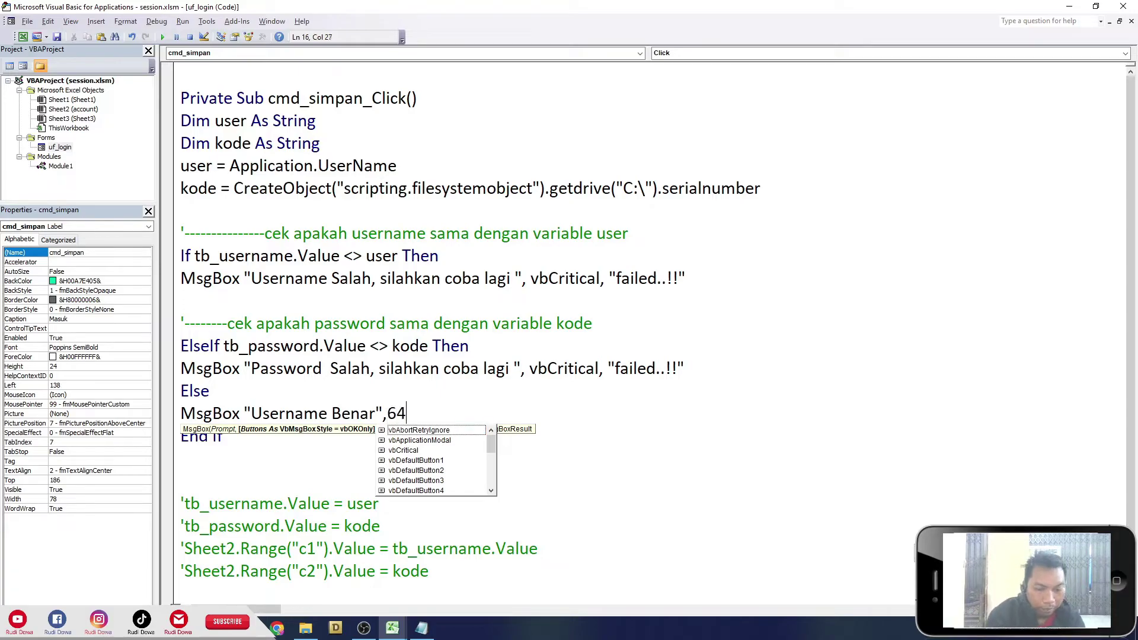
type(",\"sukses")
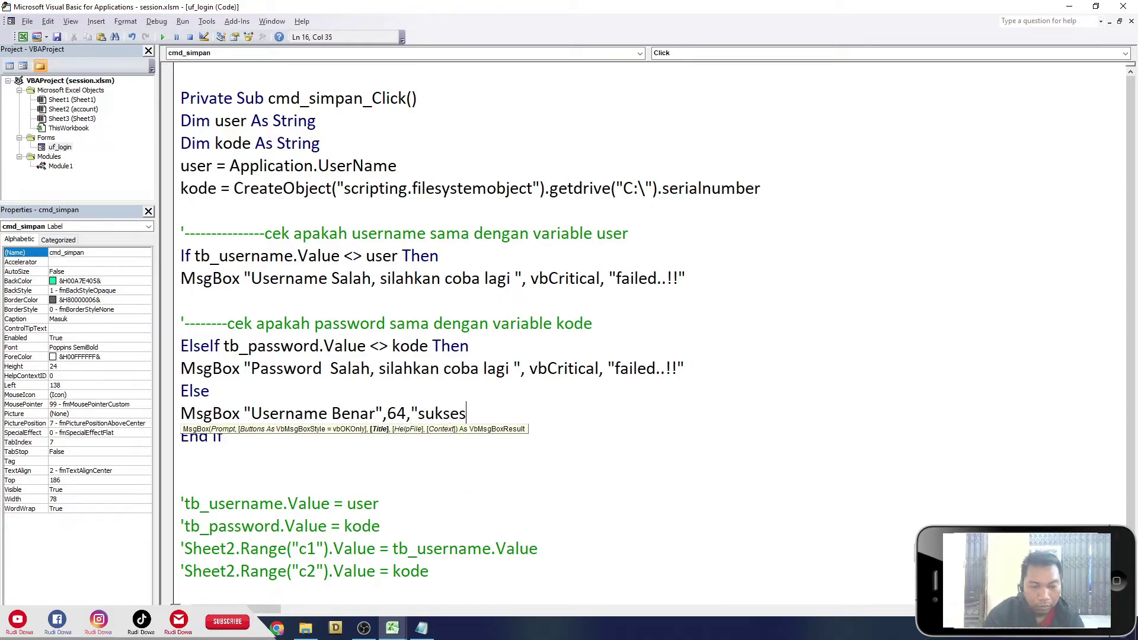
type("\"")
left_click(460, 346)
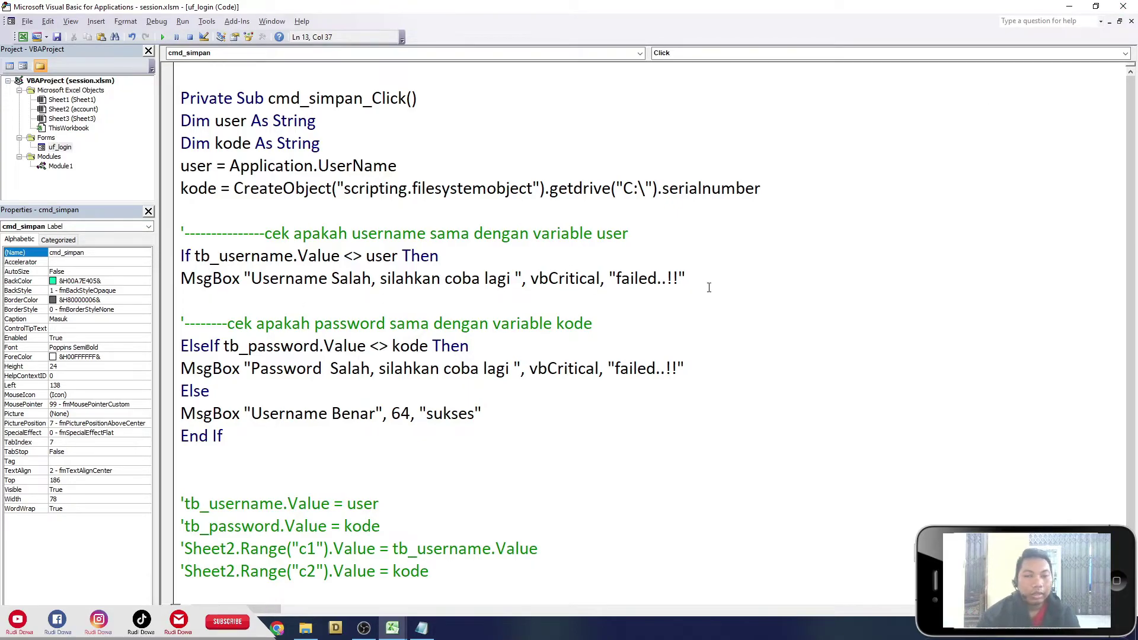
Step: Highlight the username and password checks, the user and kode assignments, and the success message
mouse_move(709, 287)
left_mouse_down()
mouse_move(169, 256)
mouse_move(364, 256)
left_mouse_up()
left_click(242, 258)
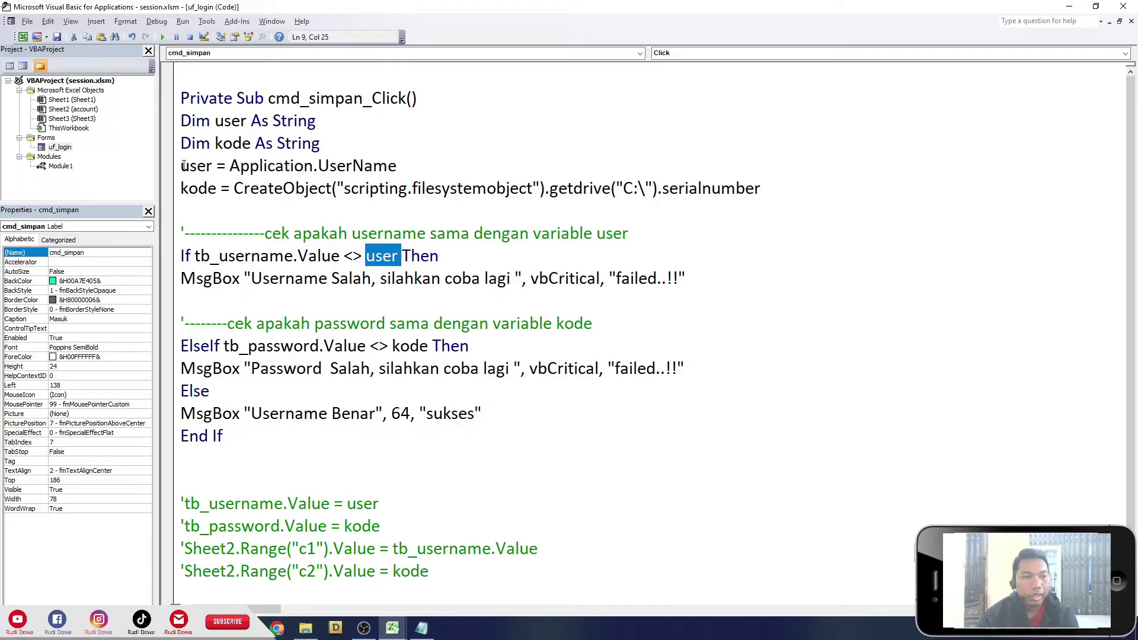
left_click_drag(184, 165, 412, 161)
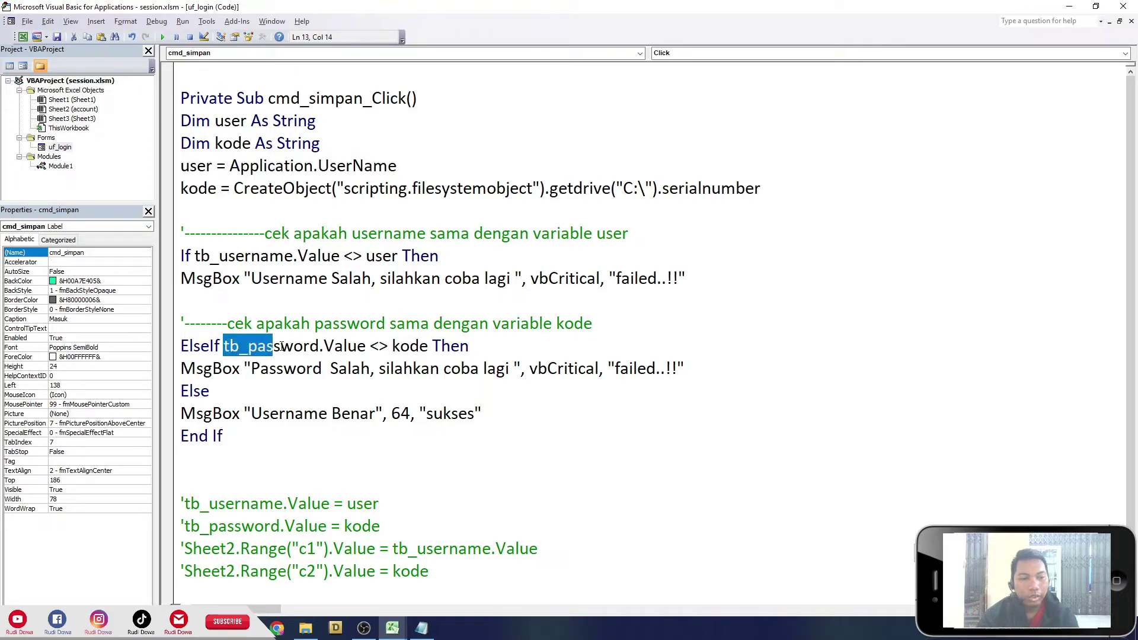
left_click_drag(224, 346, 419, 346)
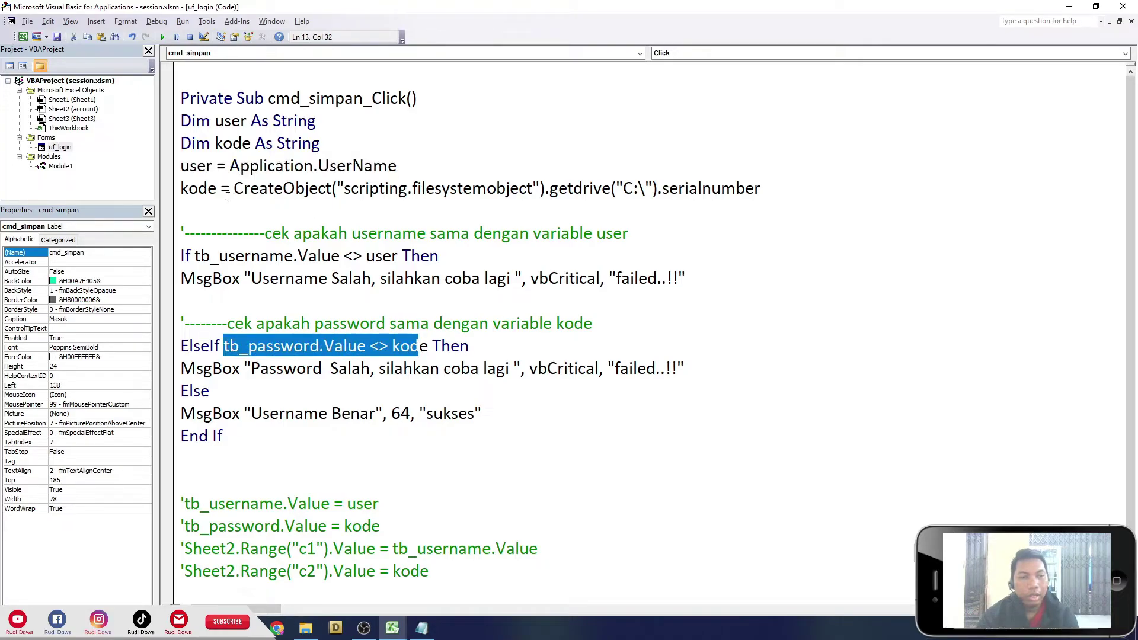
left_click_drag(181, 189, 793, 182)
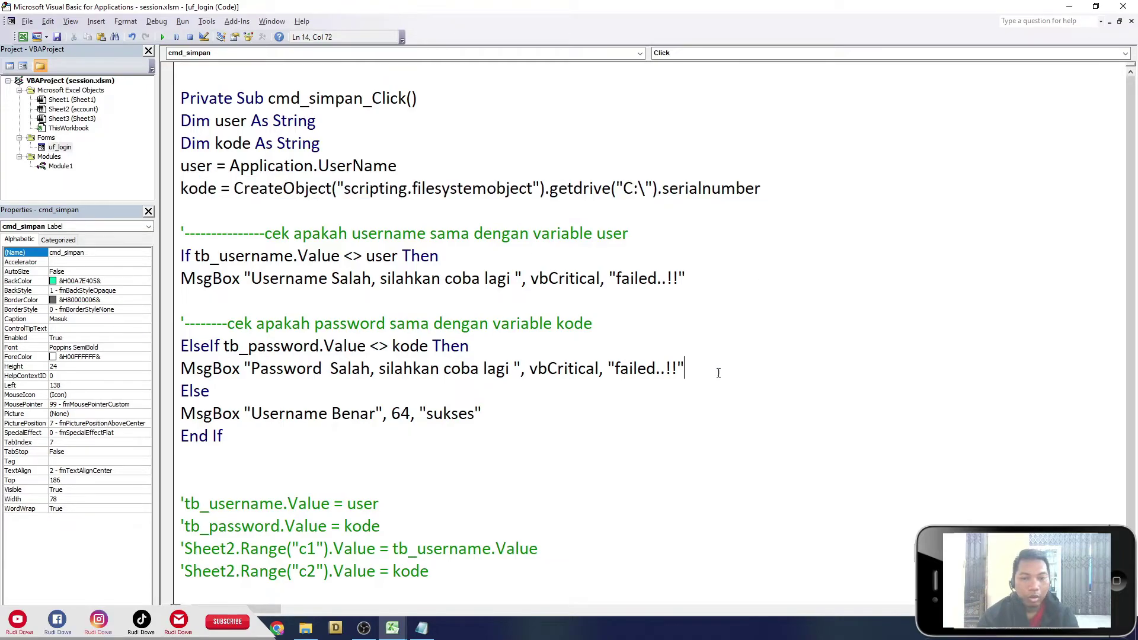
left_click_drag(719, 370, 119, 261)
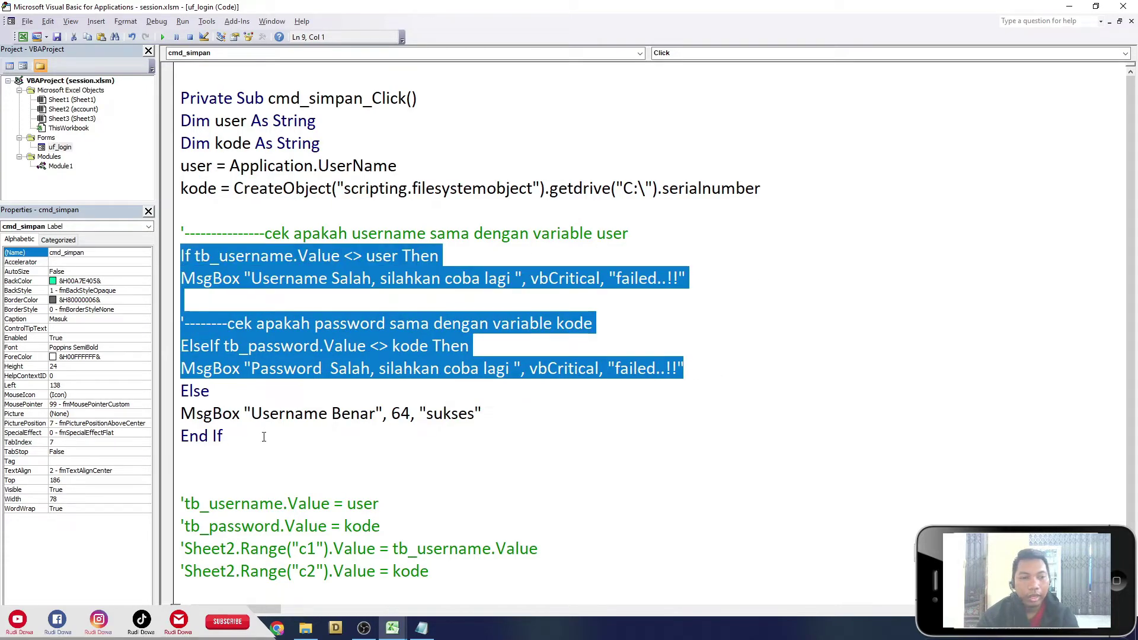
left_click_drag(485, 413, 180, 413)
left_click(1123, 6)
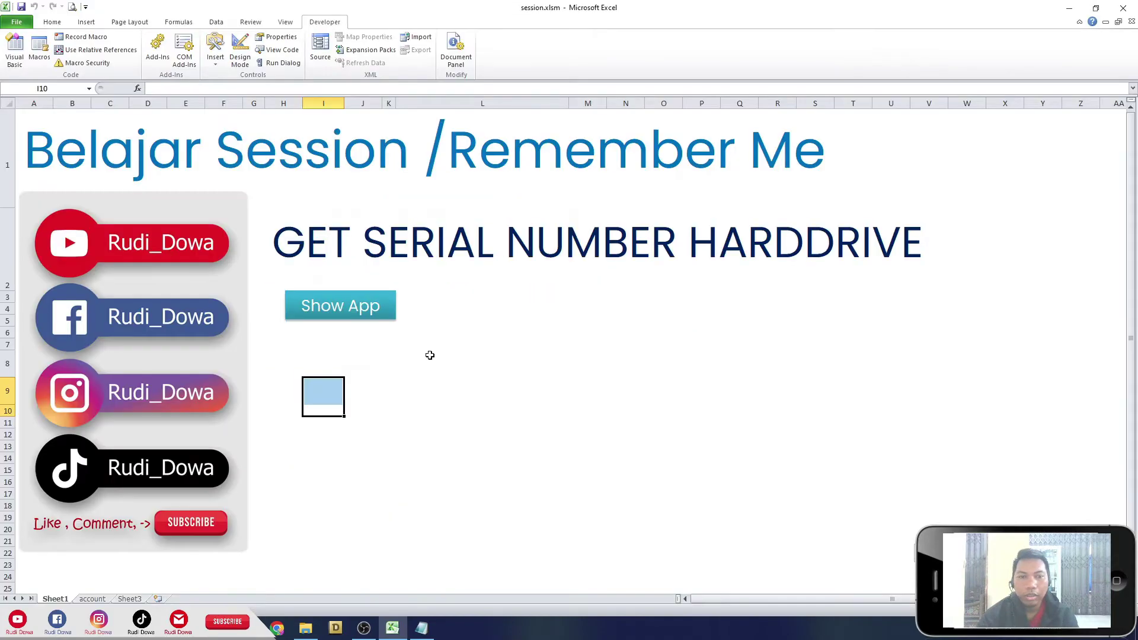
left_click(376, 307)
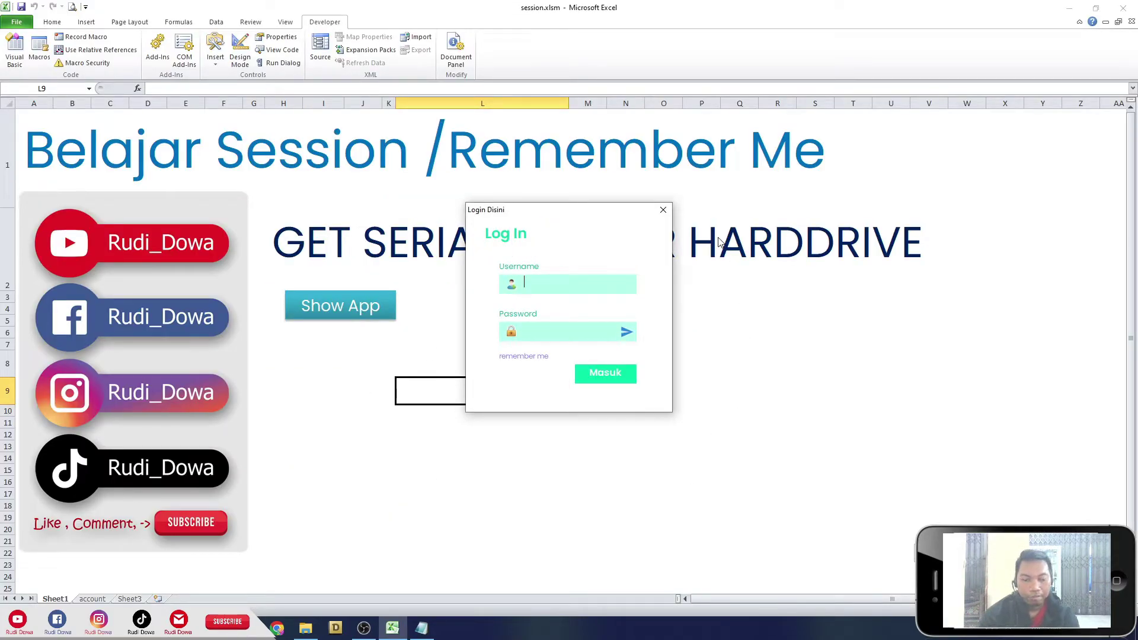
type("hp")
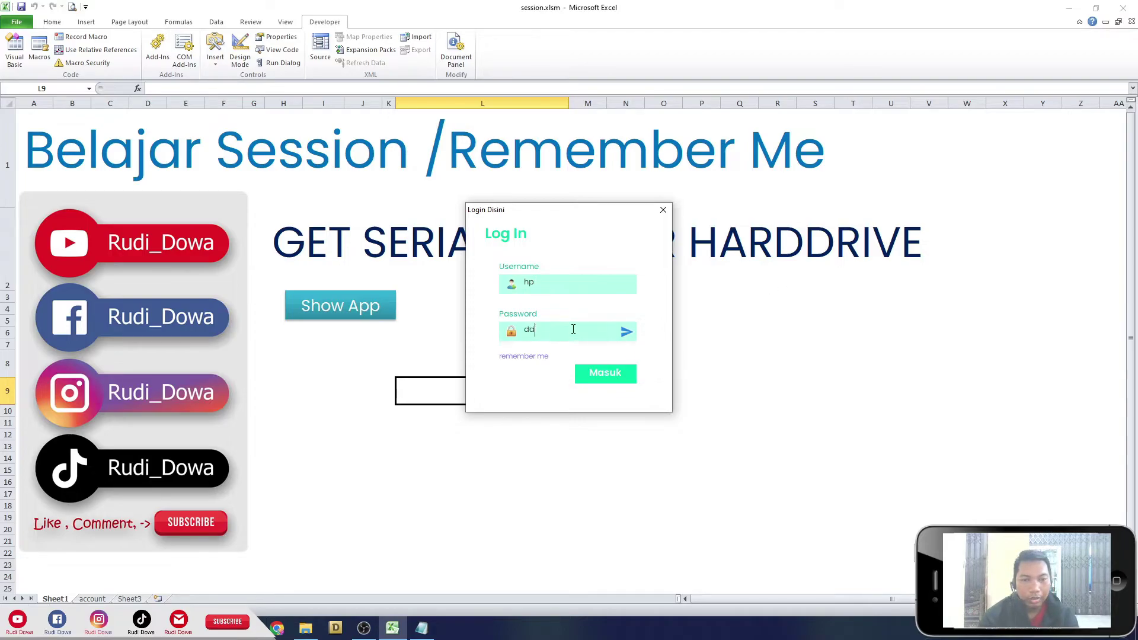
type("dasdas")
left_click(615, 378)
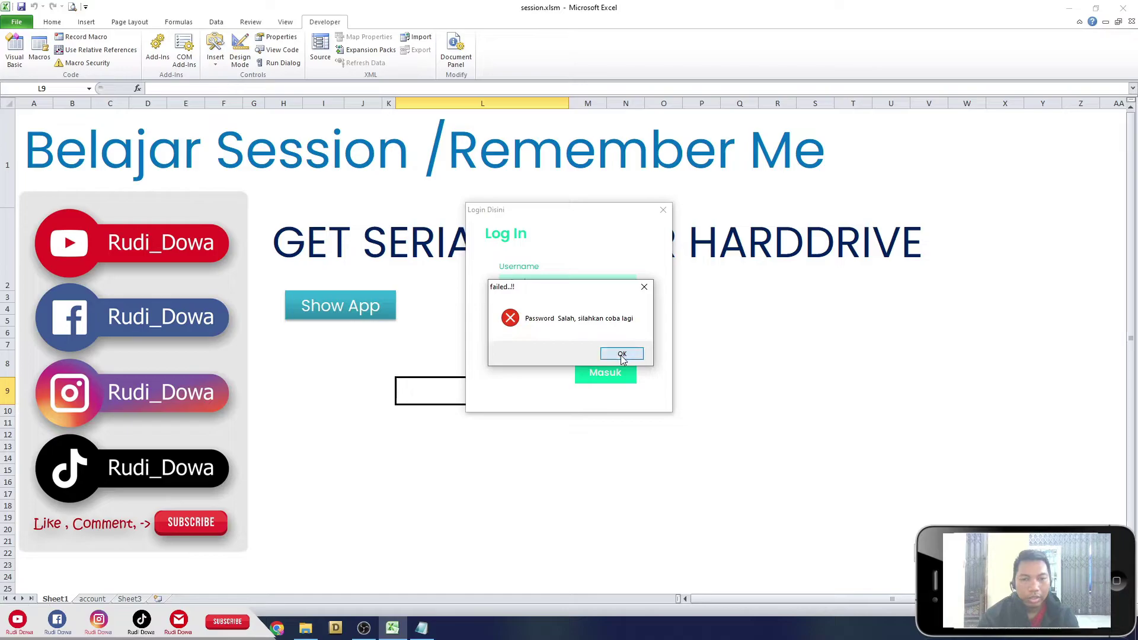
left_click(620, 353)
Step: Paste the drive serial number as password, submit wrong username 'dasdsa', and dismiss Username Salah
left_click(421, 627)
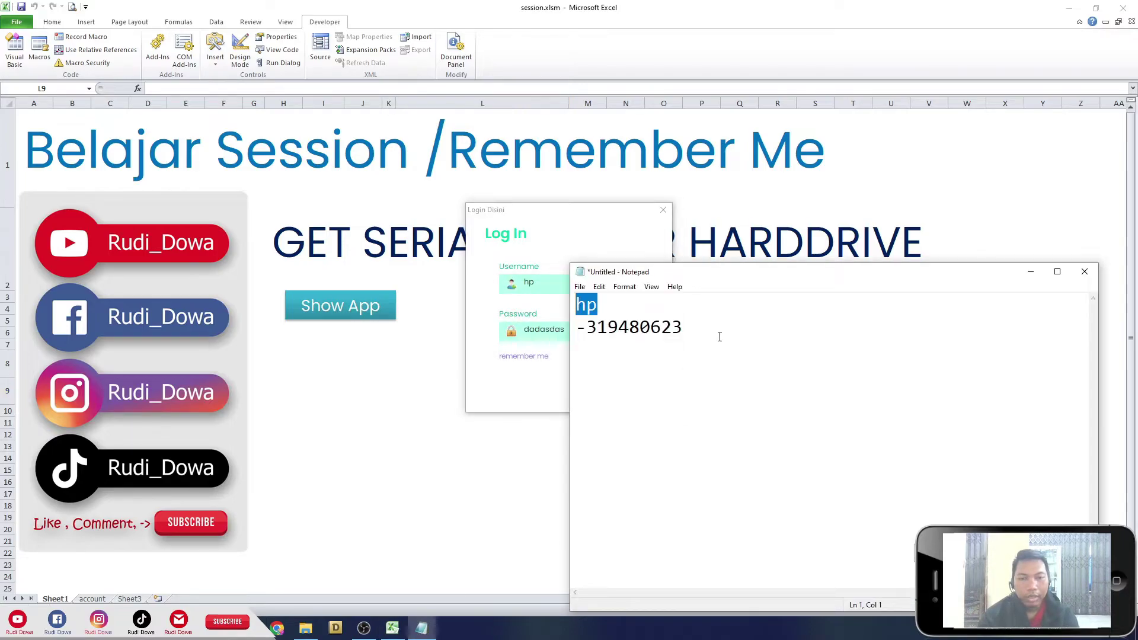
left_click_drag(719, 333, 556, 338)
key("ctrl+c")
left_click(552, 330)
double_click(544, 329)
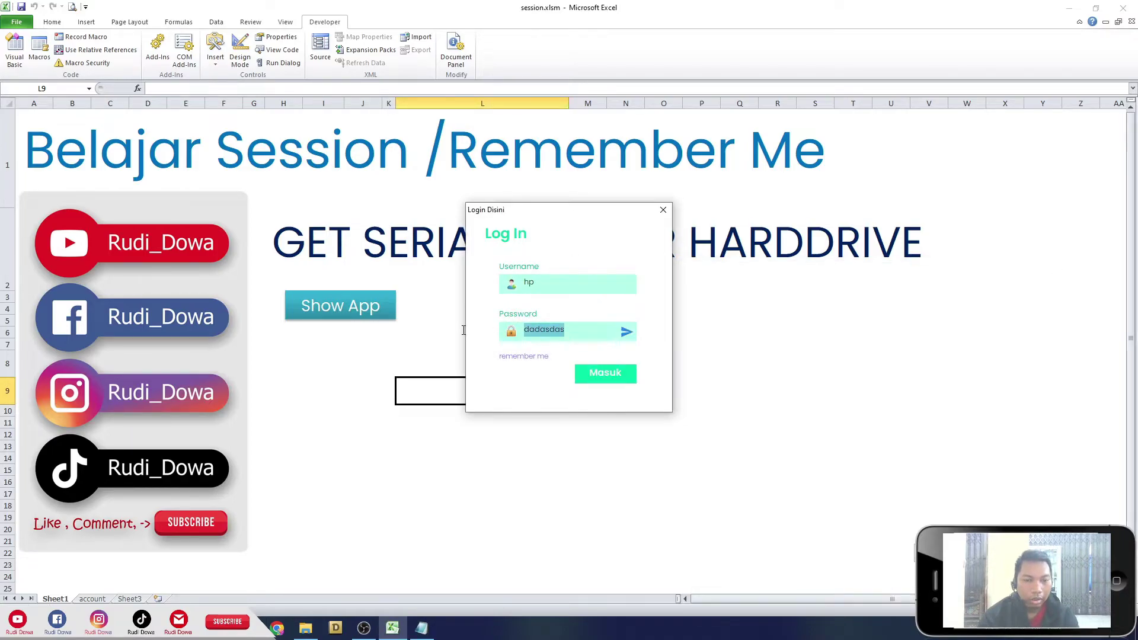
key("ctrl+v")
double_click(530, 282)
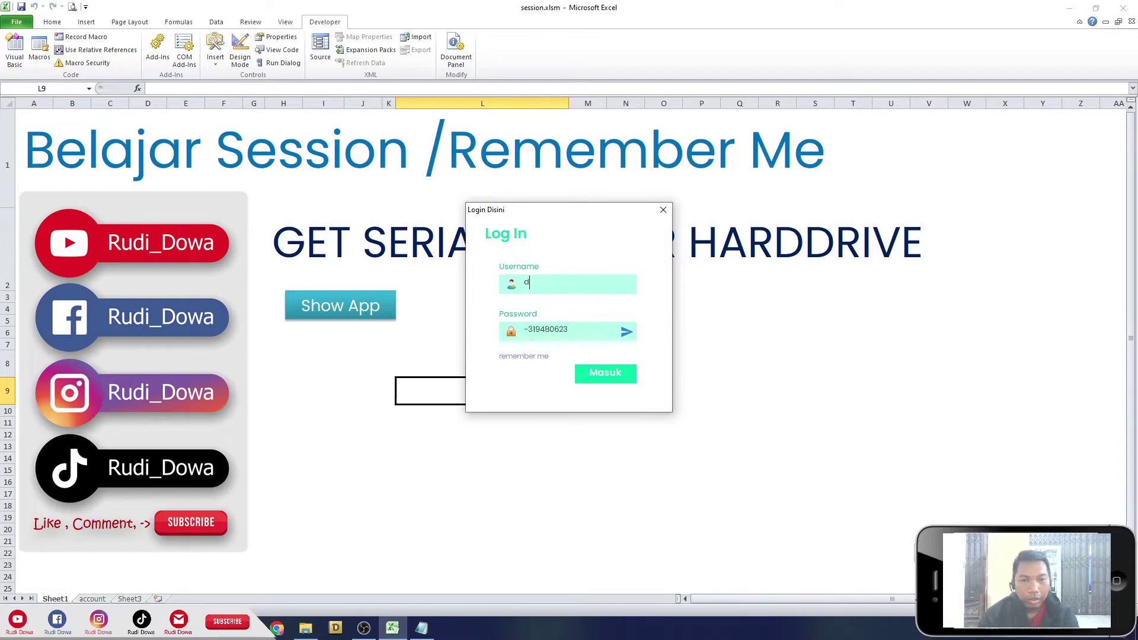
type("dasdsa")
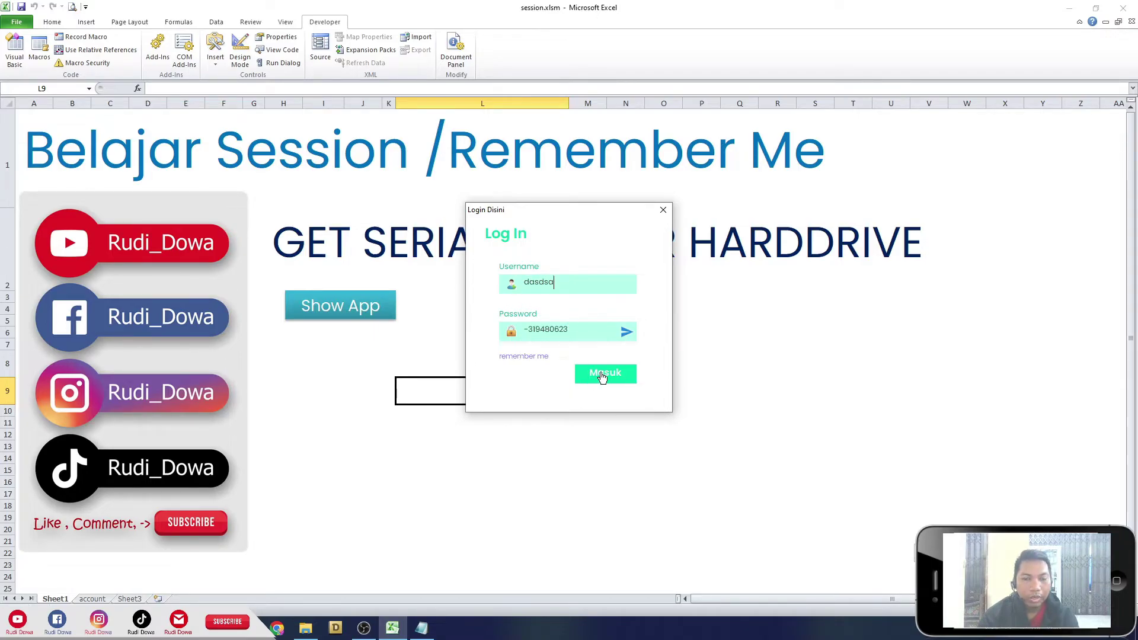
left_click(603, 377)
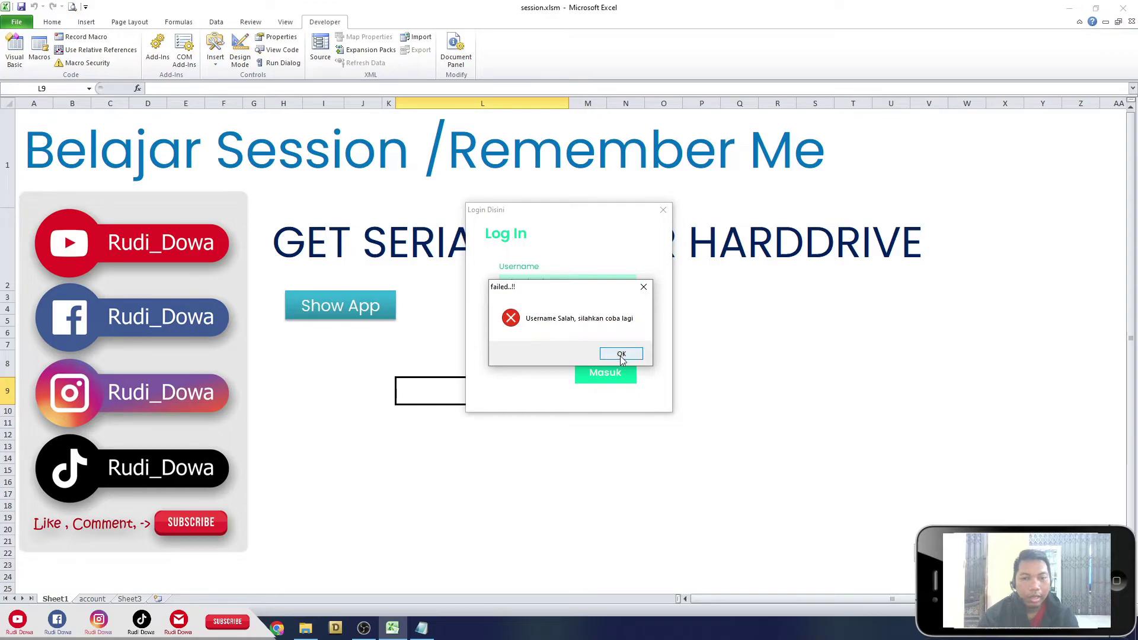
left_click(621, 354)
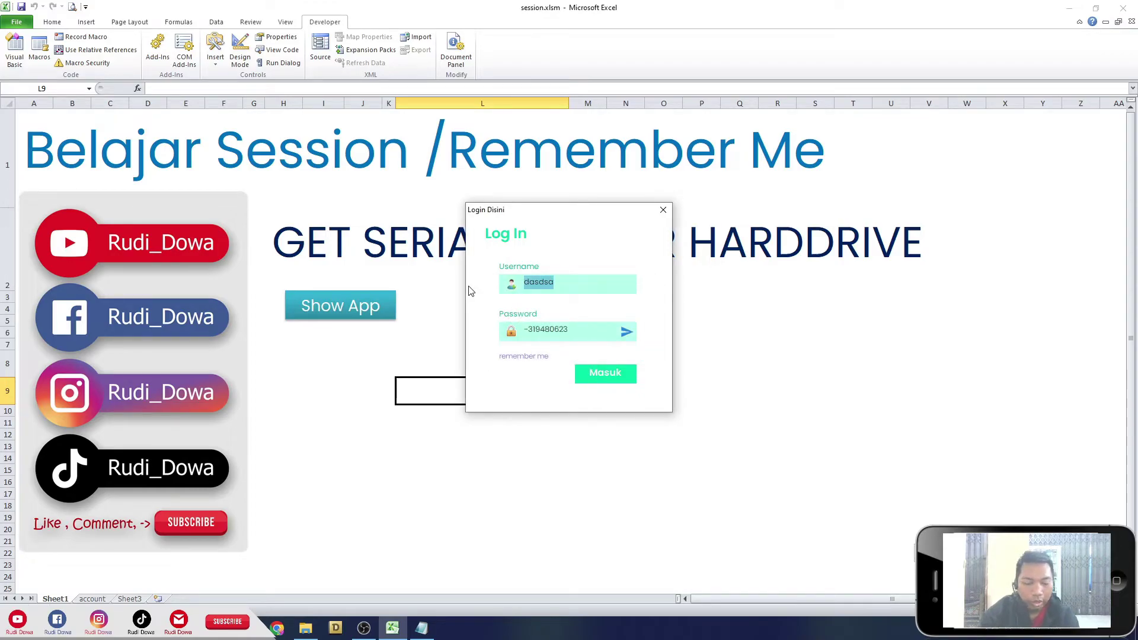
Step: Log in with the correct username, dismiss the sukses message, close the form, and reopen the code
type("hp")
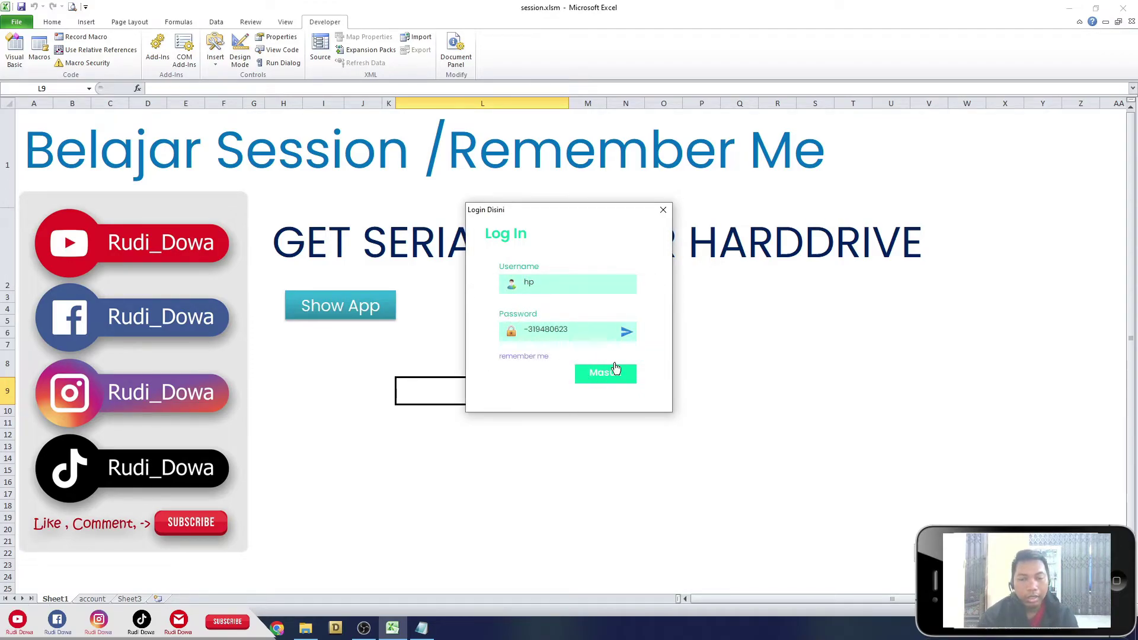
left_click(615, 370)
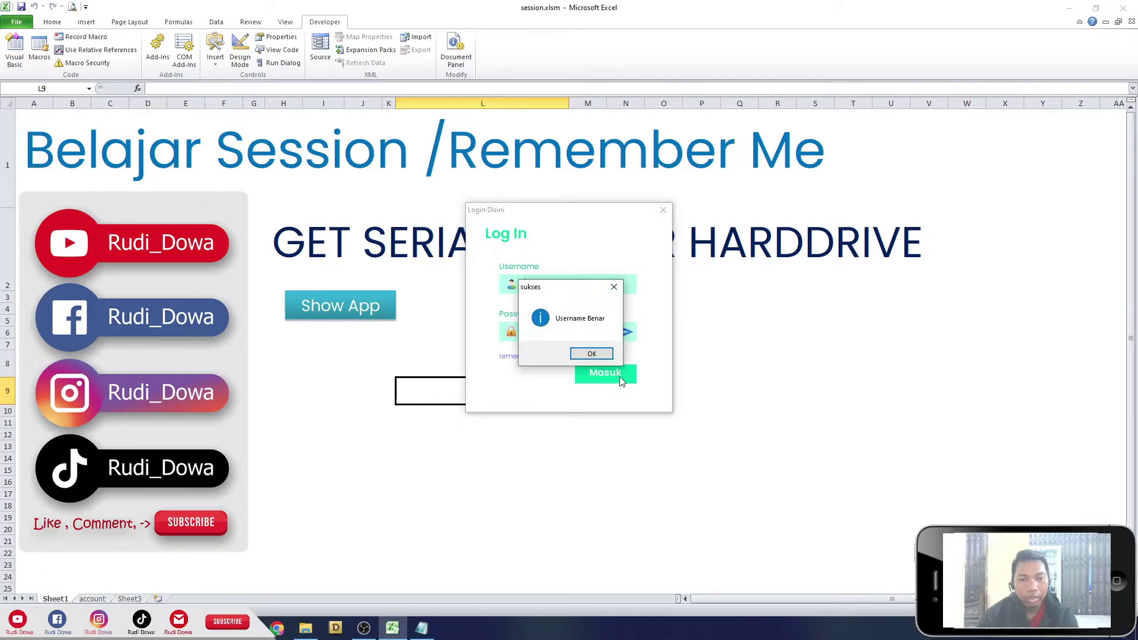
left_click(591, 356)
left_click(663, 209)
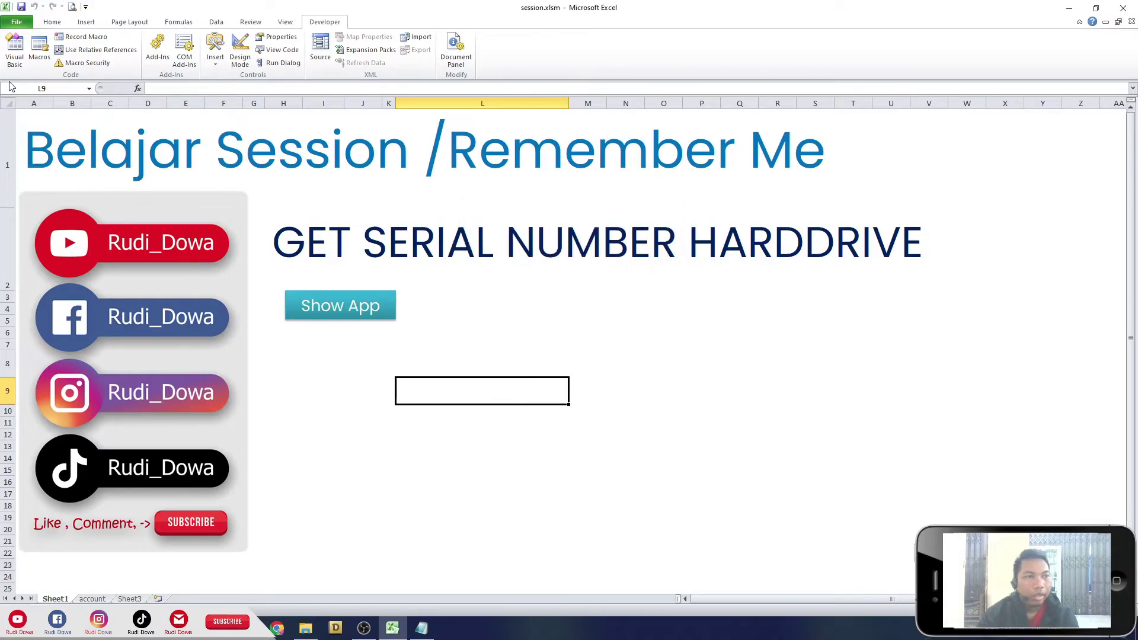
left_click(14, 51)
Step: Below the password check, add the comment 'cek apakah isian kosong atau tidak, jika kosong dianggap gagal'
left_click(689, 369)
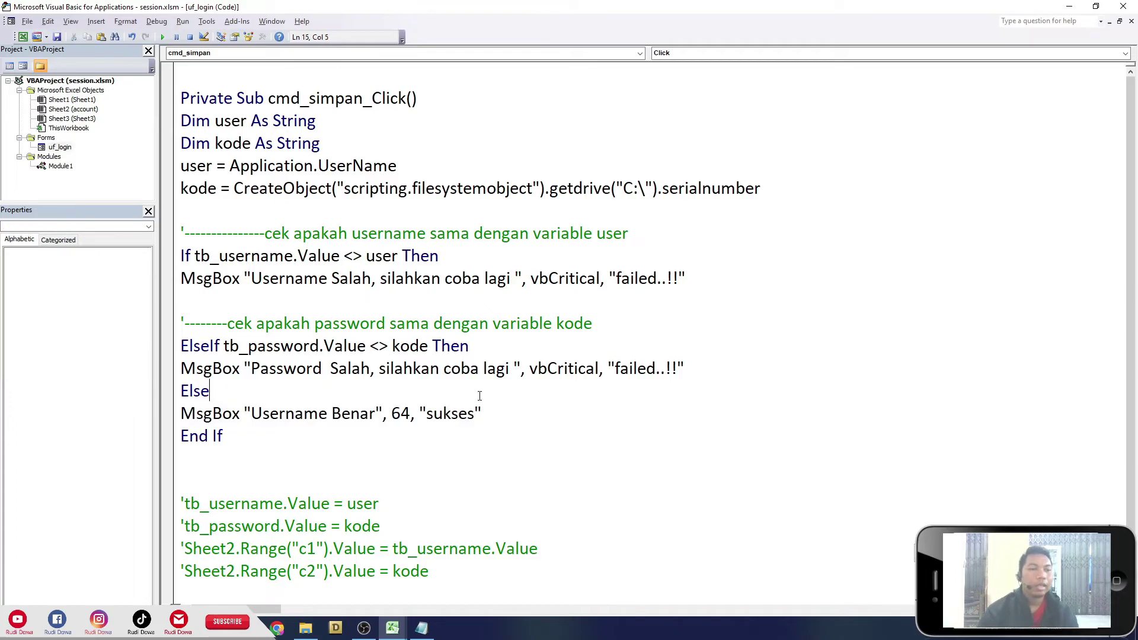
key("Return")
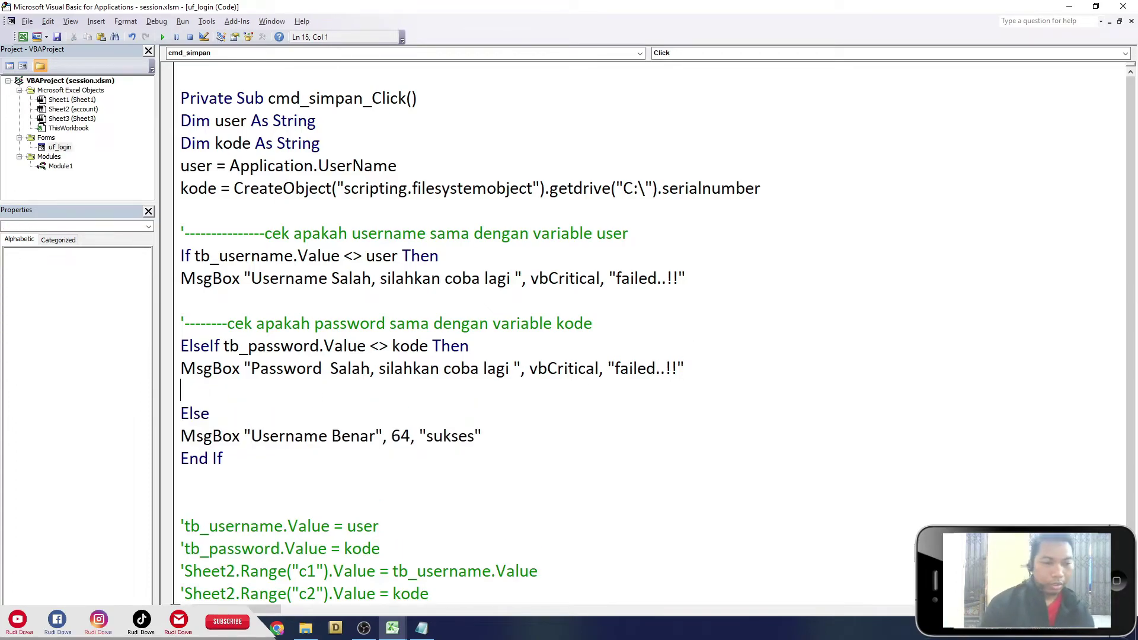
key("Return")
type("'")
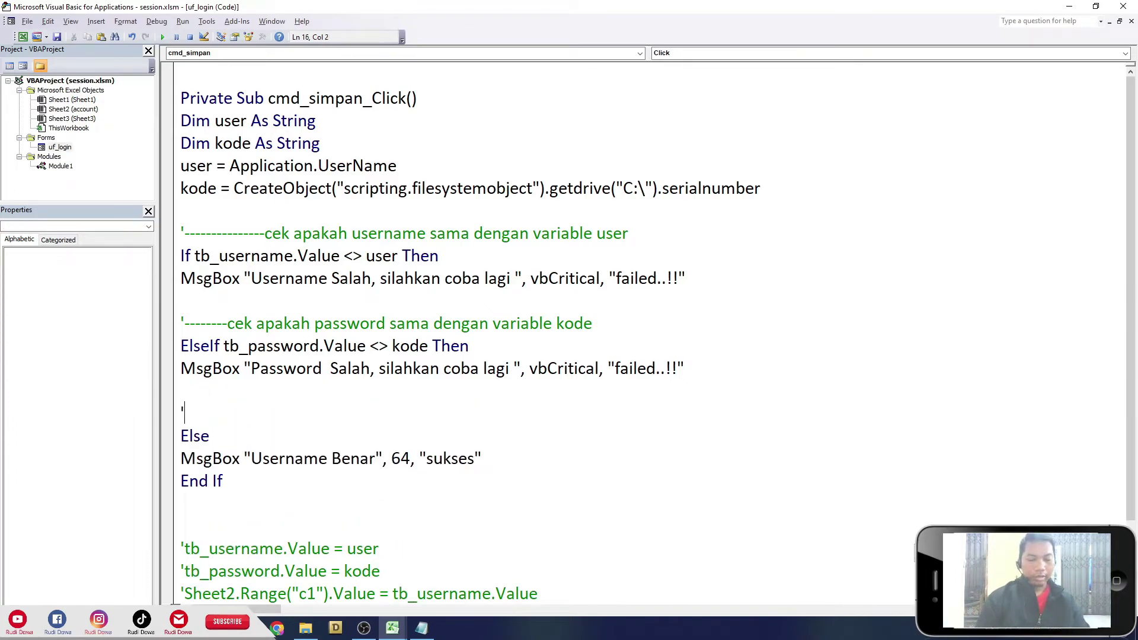
type("---------ce")
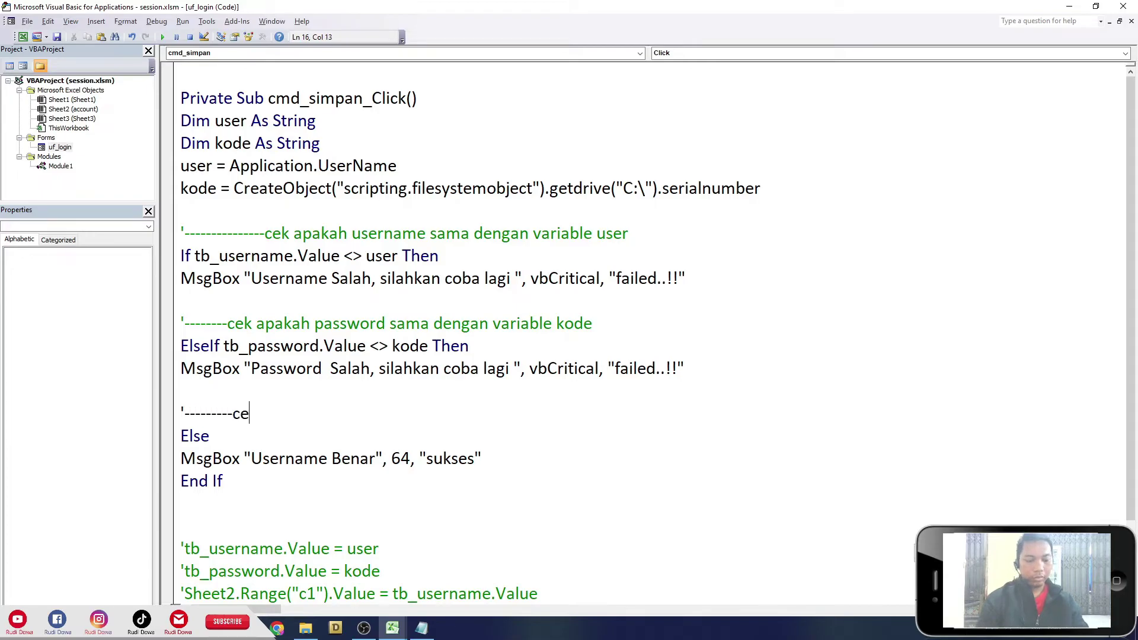
type("k apakh isis")
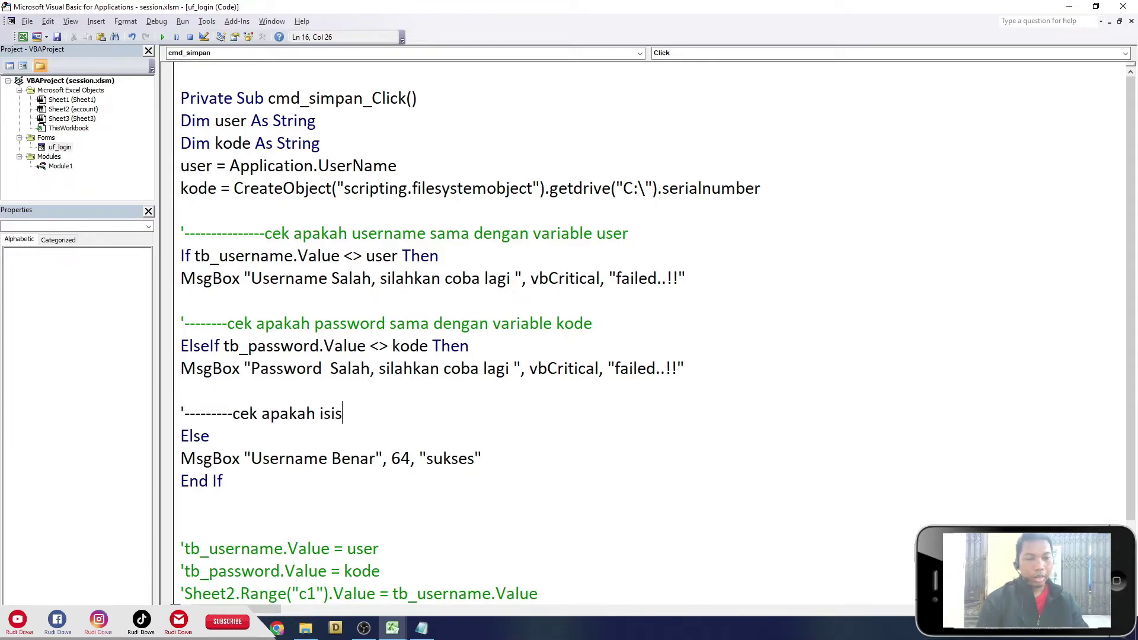
type("an")
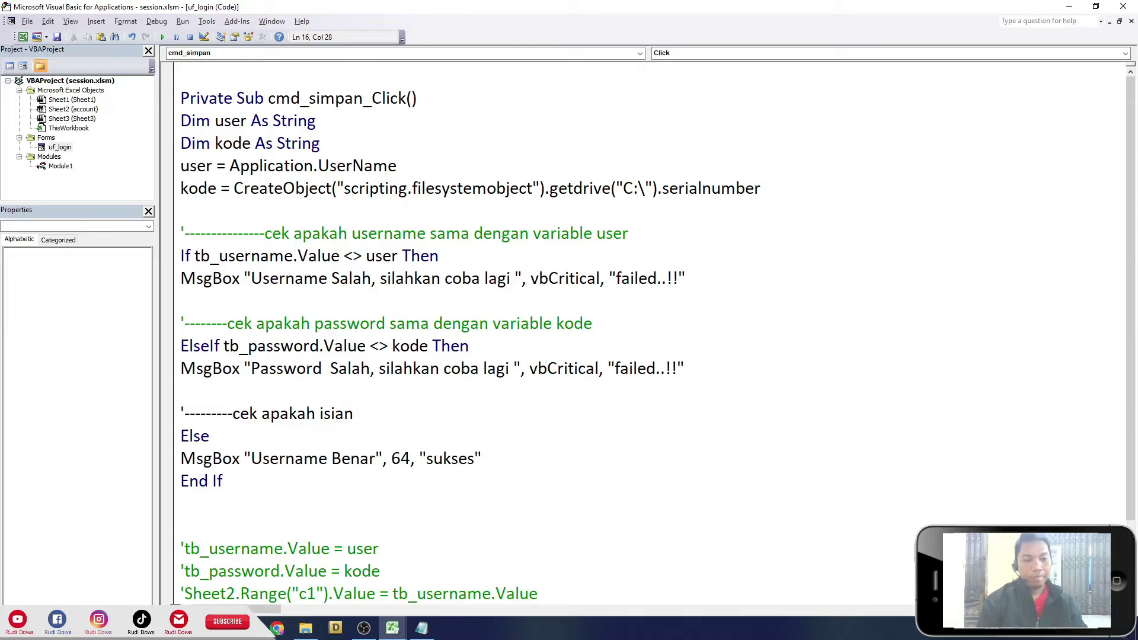
type("kosong ")
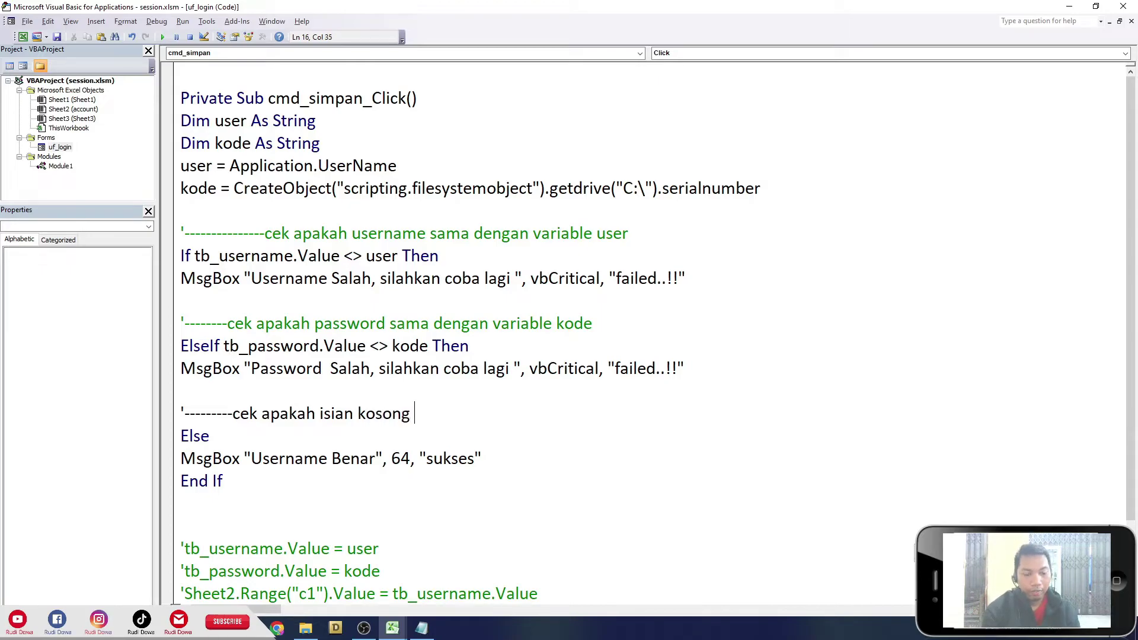
type("atau")
type(" tidak ")
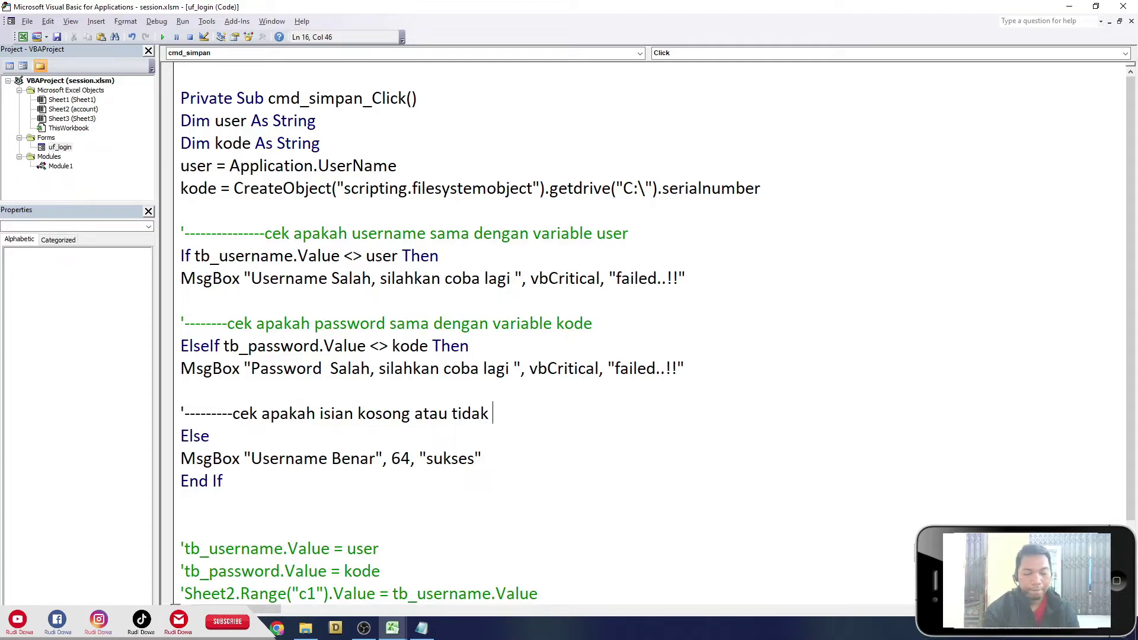
type("jika ")
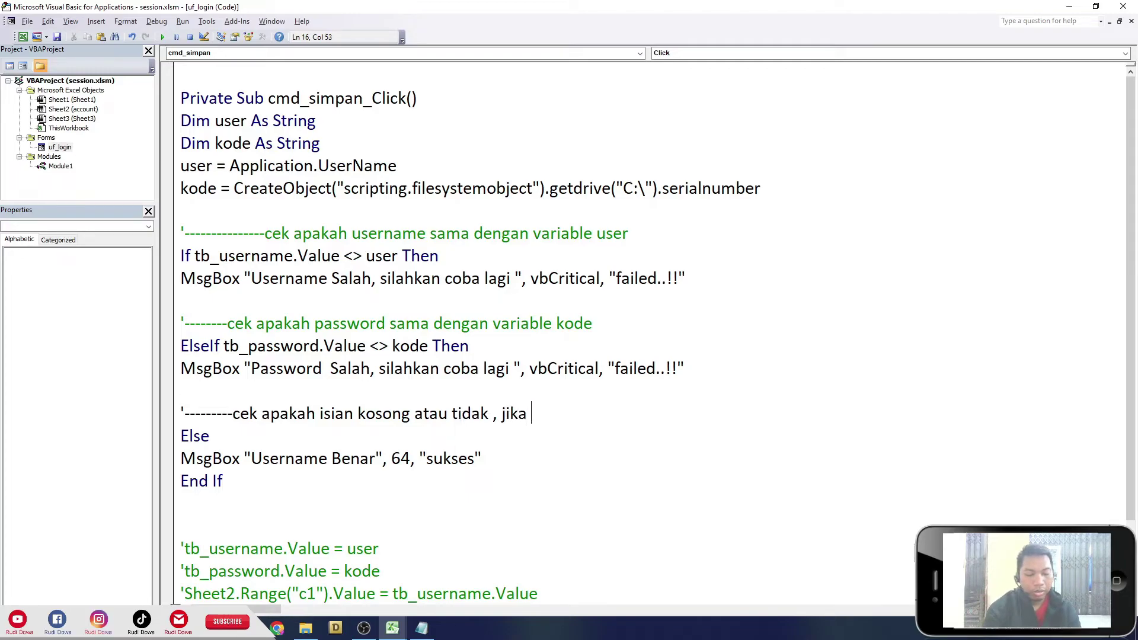
type("kosong di")
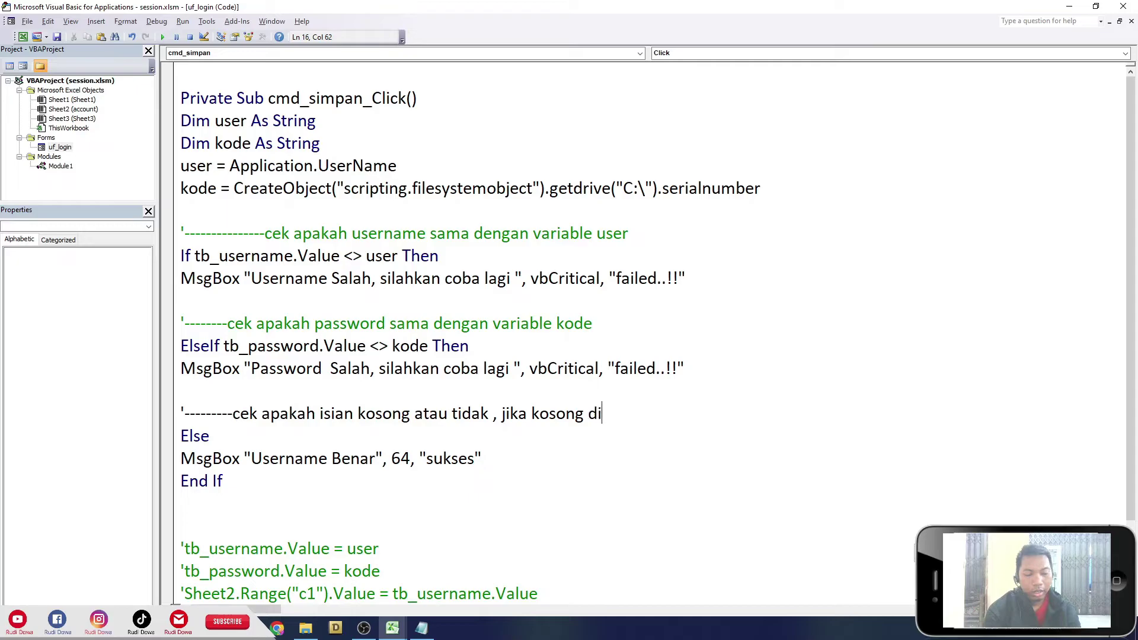
type("anggap gagal")
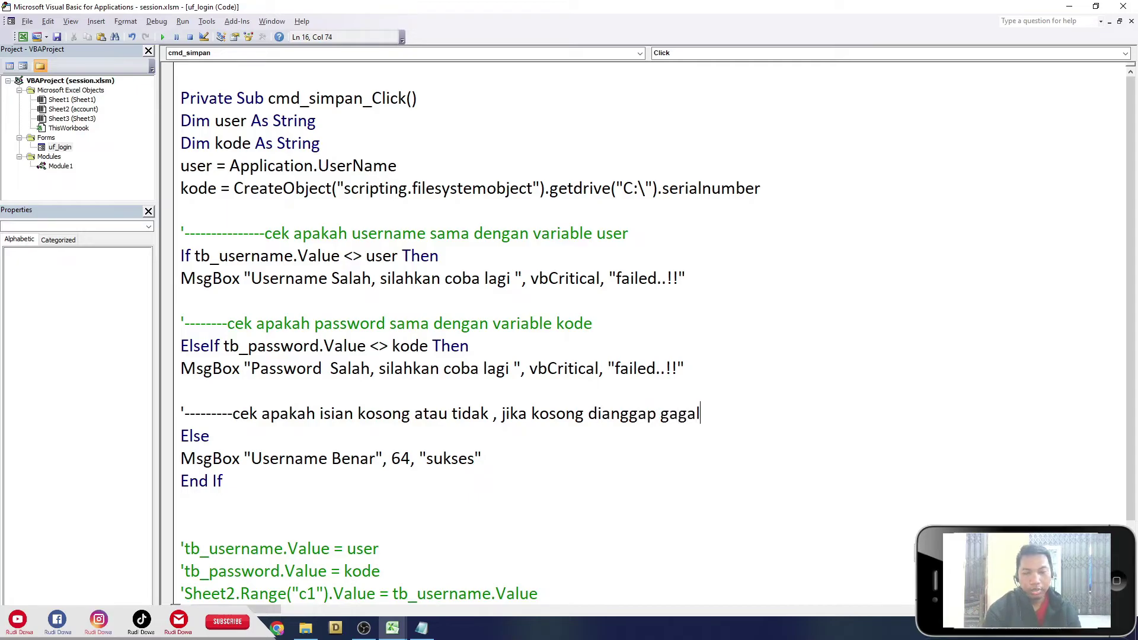
key("Return")
key("Return")
Step: Write ElseIf tb_username.Value = "" Or tb_password.Value = "" Then below the comment
type("el")
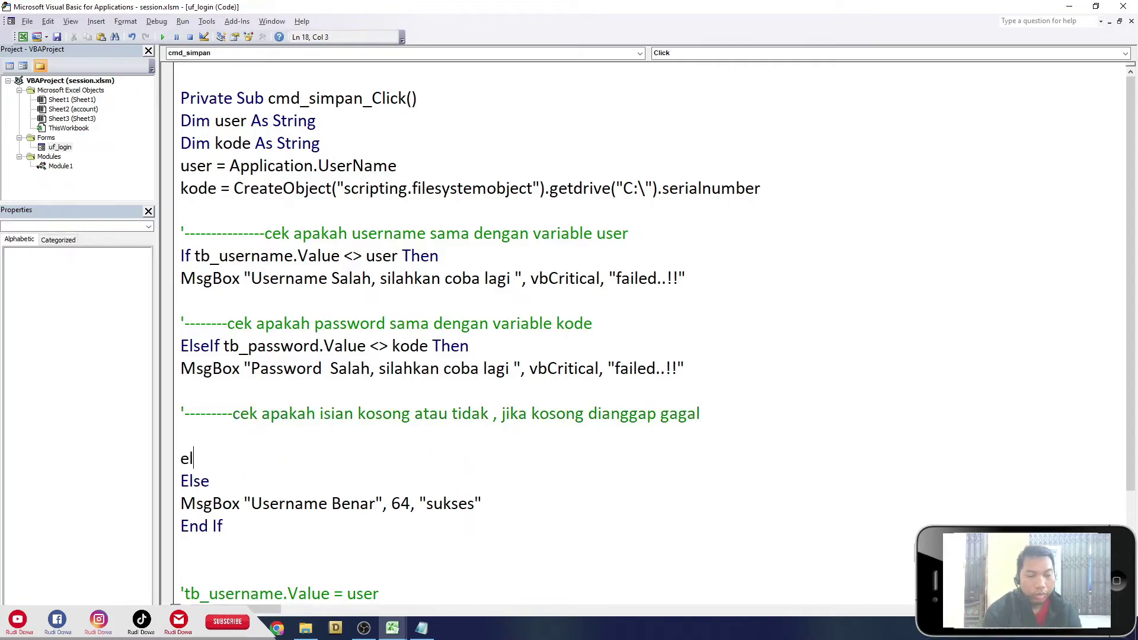
key("BackSpace")
key("BackSpace")
key("BackSpace")
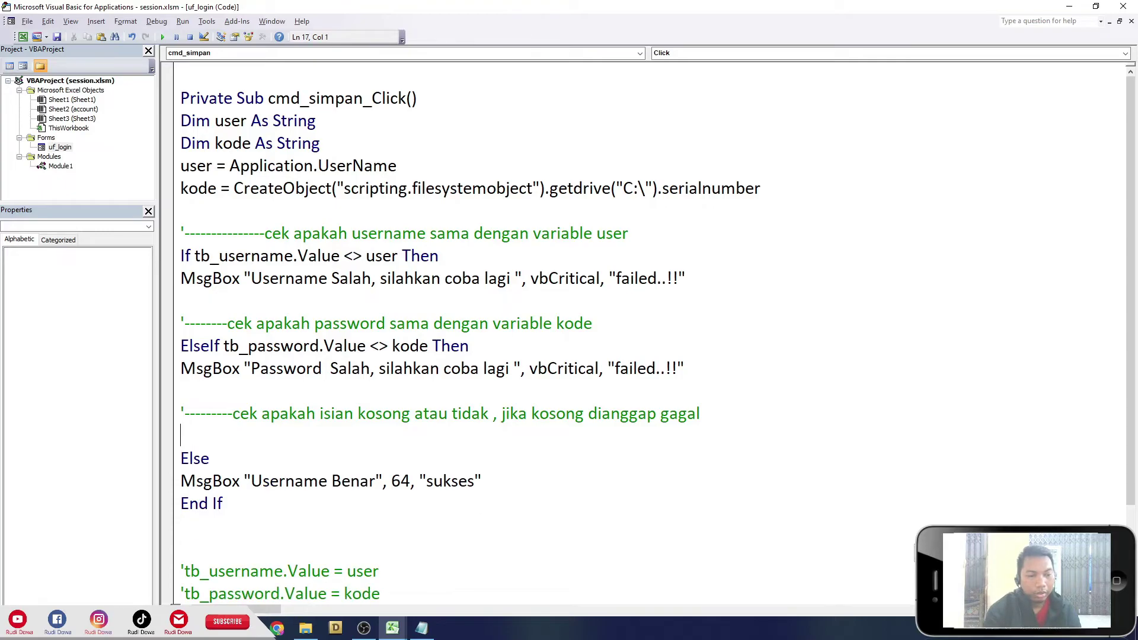
type("elseif")
type("tb_")
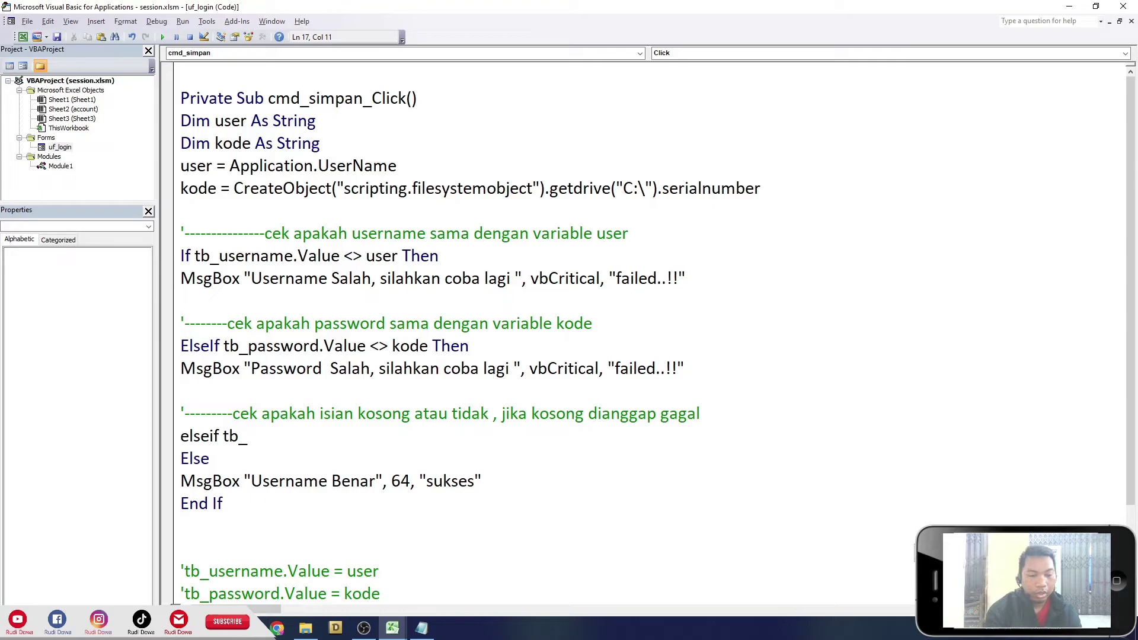
type("username.")
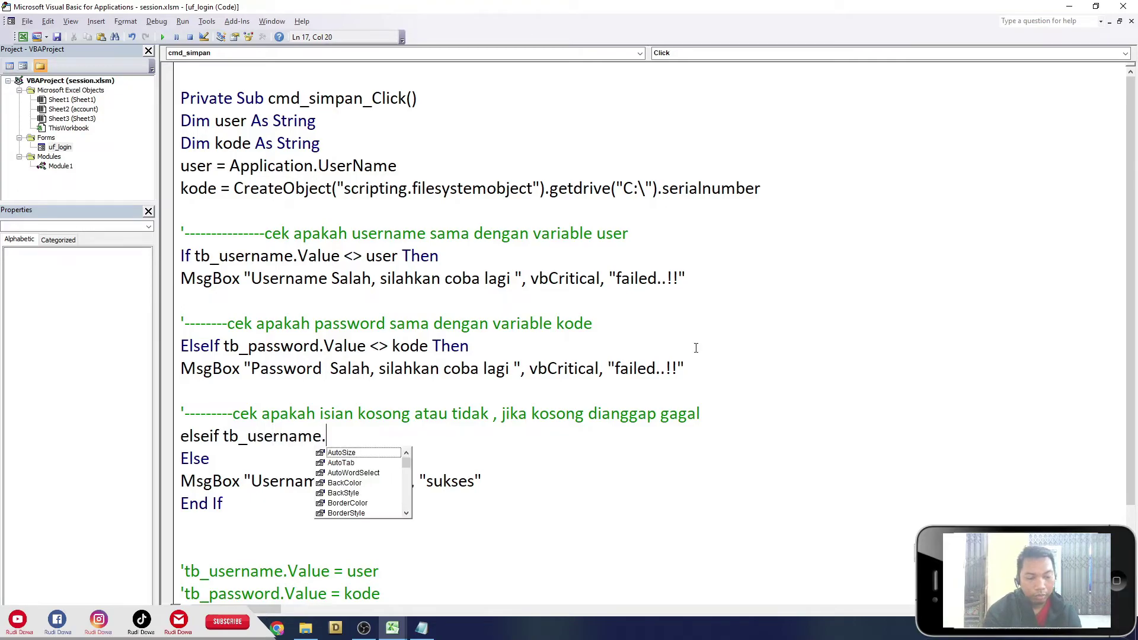
type("va=\"\" or")
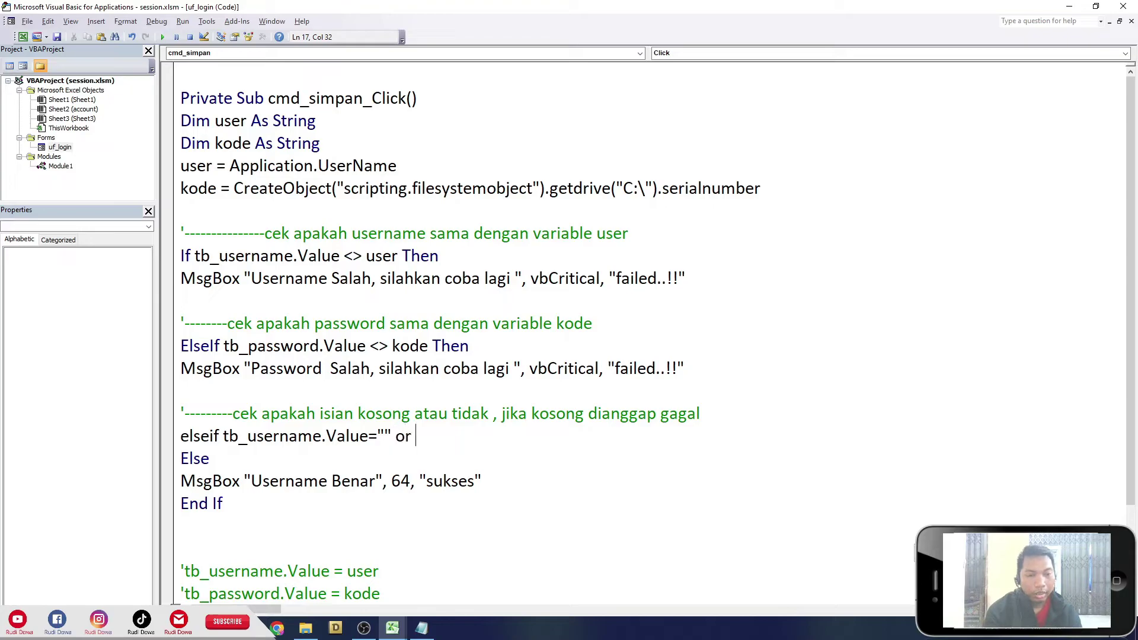
type("tb")
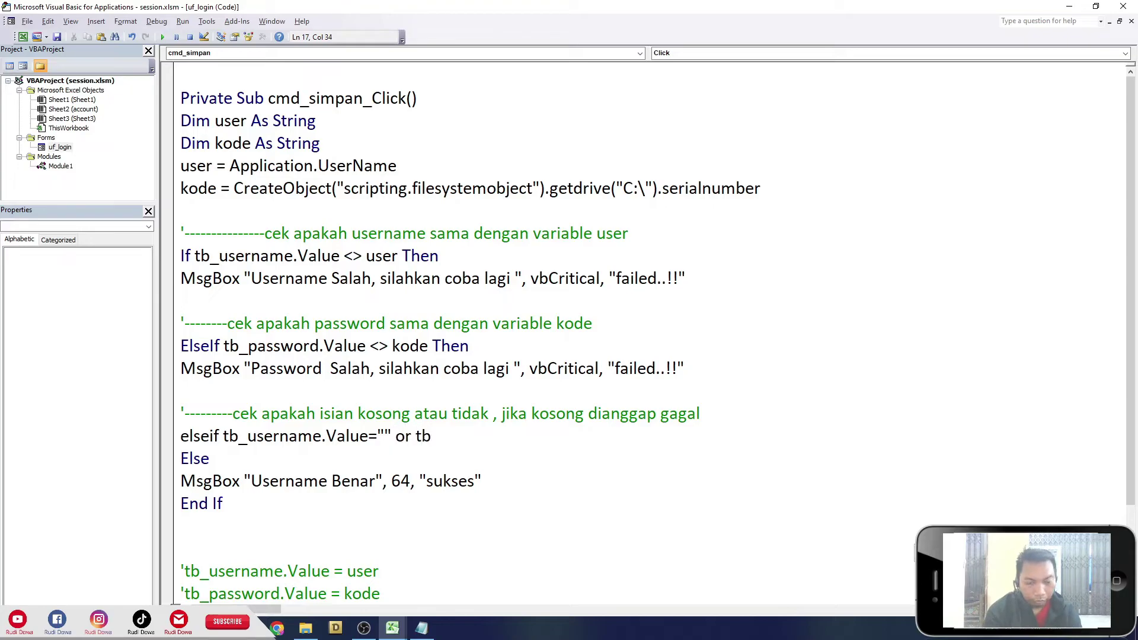
type("password.")
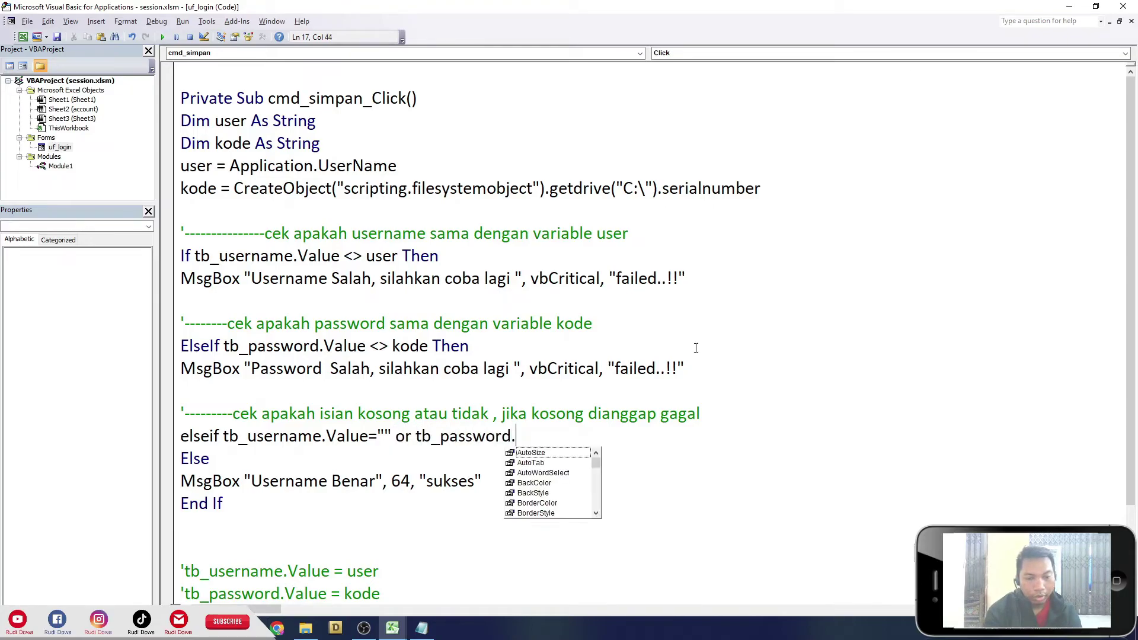
type("va=")
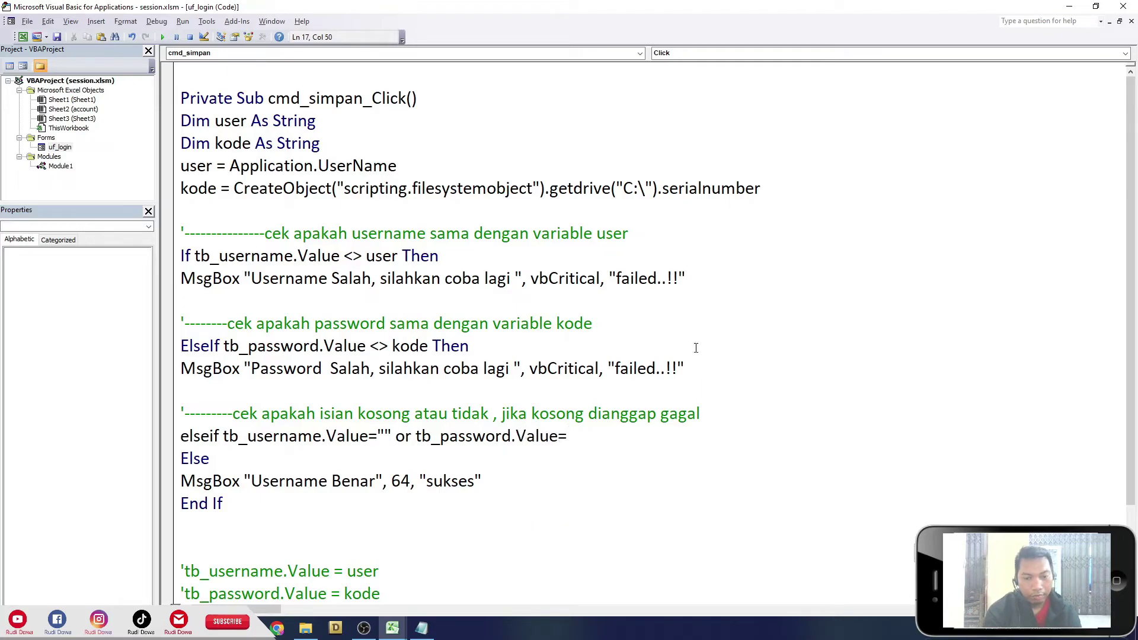
type(" then")
key("Return")
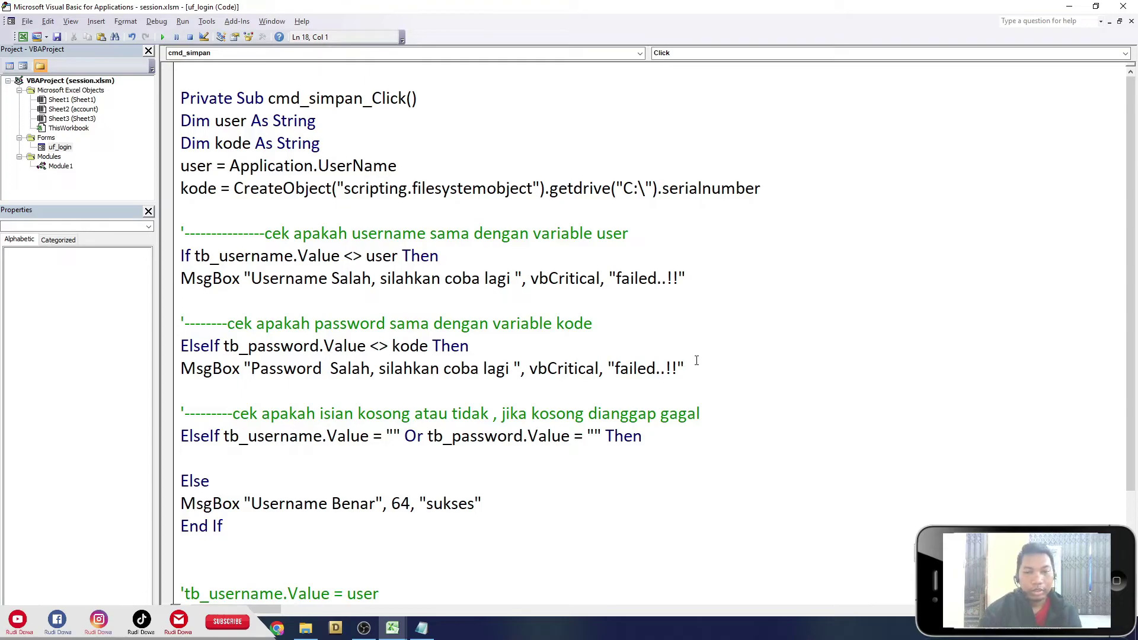
left_click_drag(696, 360, 148, 366)
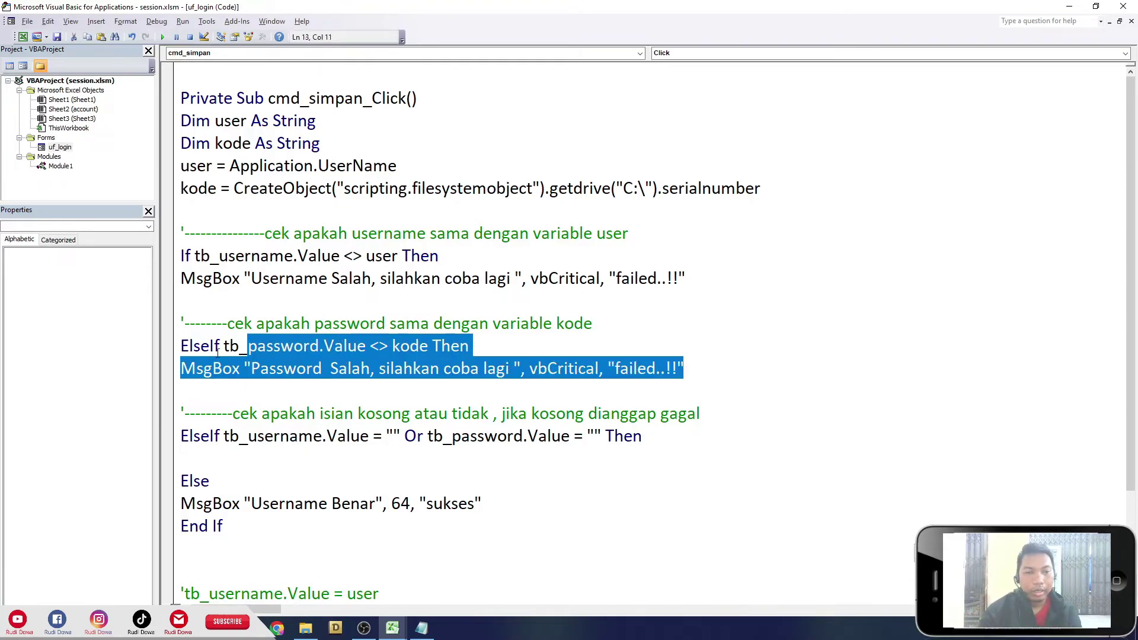
Step: Copy the 'Password Salah' vbCritical MsgBox line onto the empty line under the new ElseIf
key("ctrl+c")
left_click(209, 454)
key("ctrl+v")
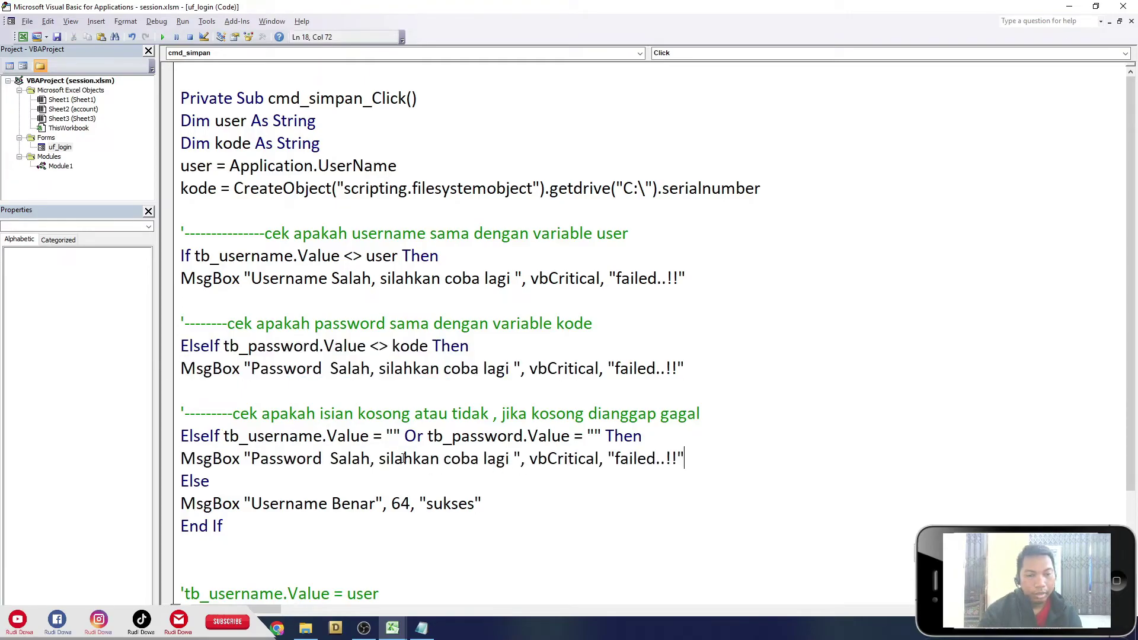
Step: Replace the pasted message's opening words with 'Username/Password tidak boleh kosong'
left_click_drag(374, 465, 254, 466)
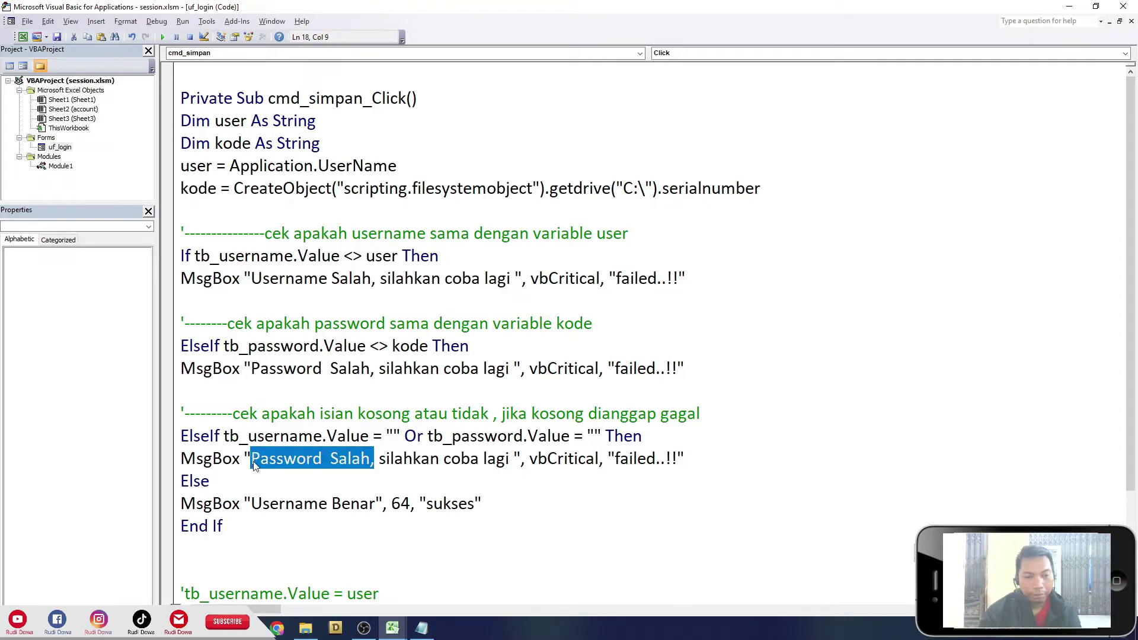
type("Inpuj")
key("BackSpace")
key("BackSpace")
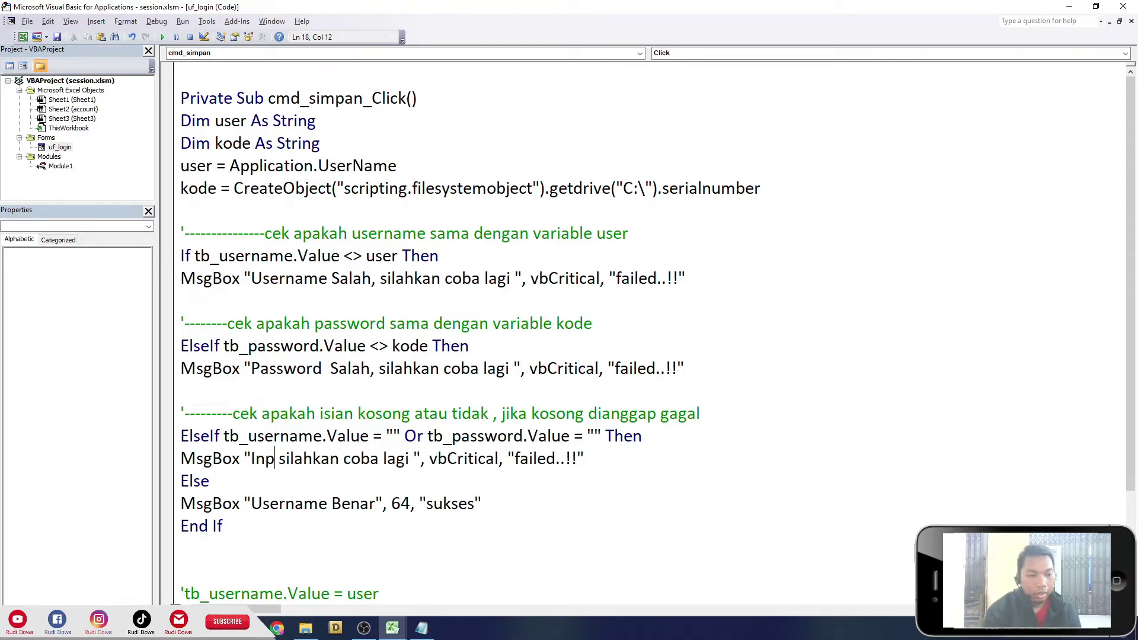
type("utan")
key("BackSpace")
key("BackSpace")
key("BackSpace")
type("j")
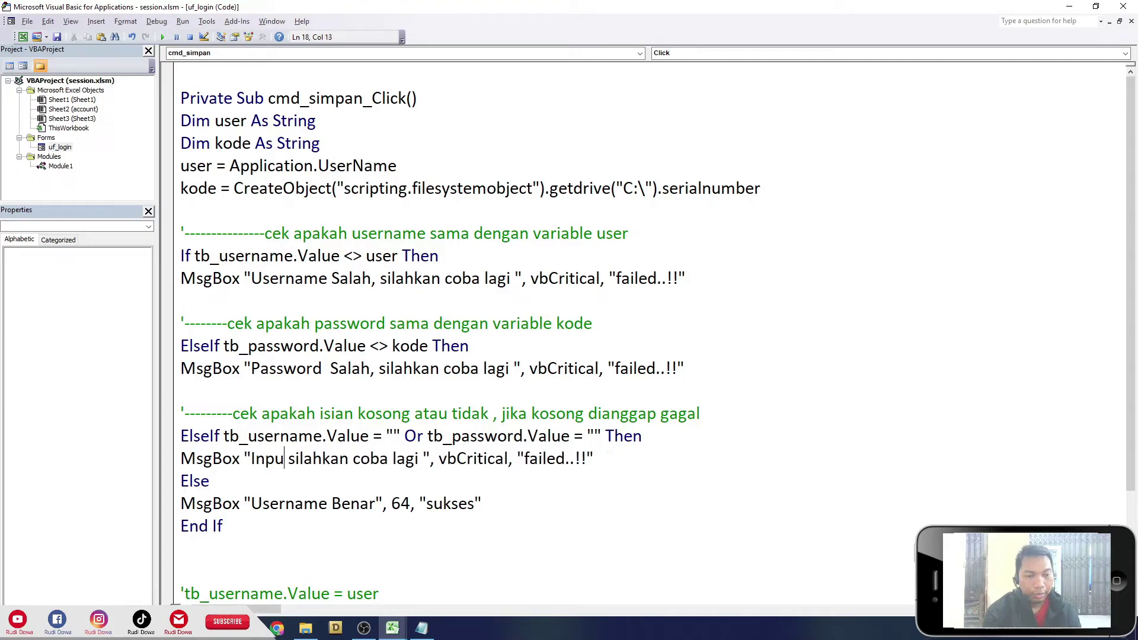
key("BackSpace")
key("BackSpace")
key("BackSpace")
key("BackSpace")
type("Usernam")
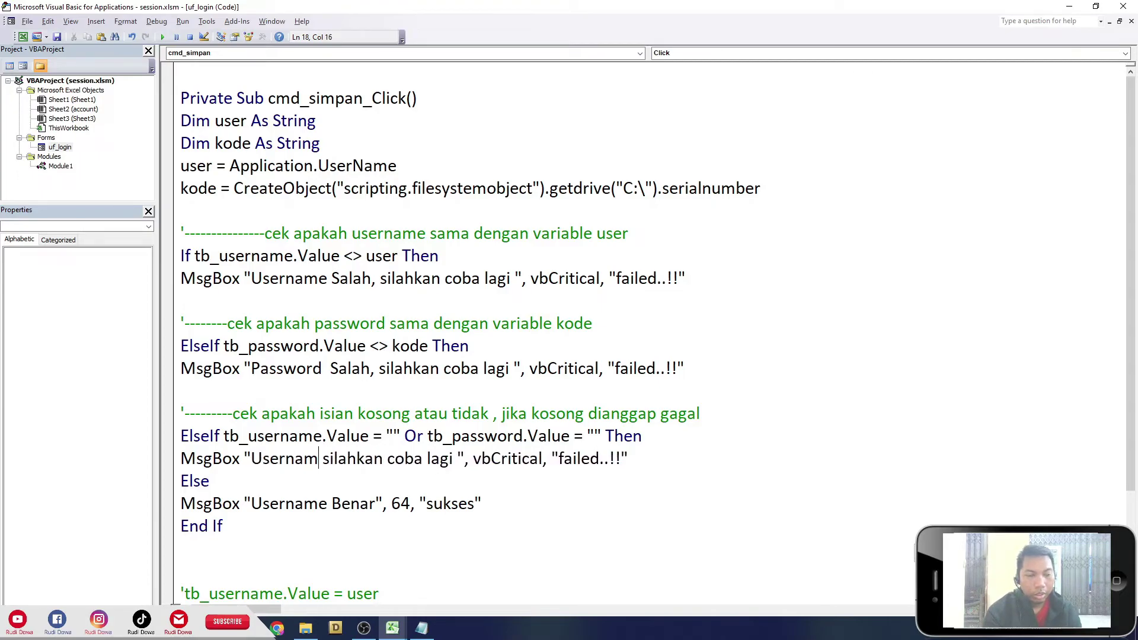
type("e/Password ")
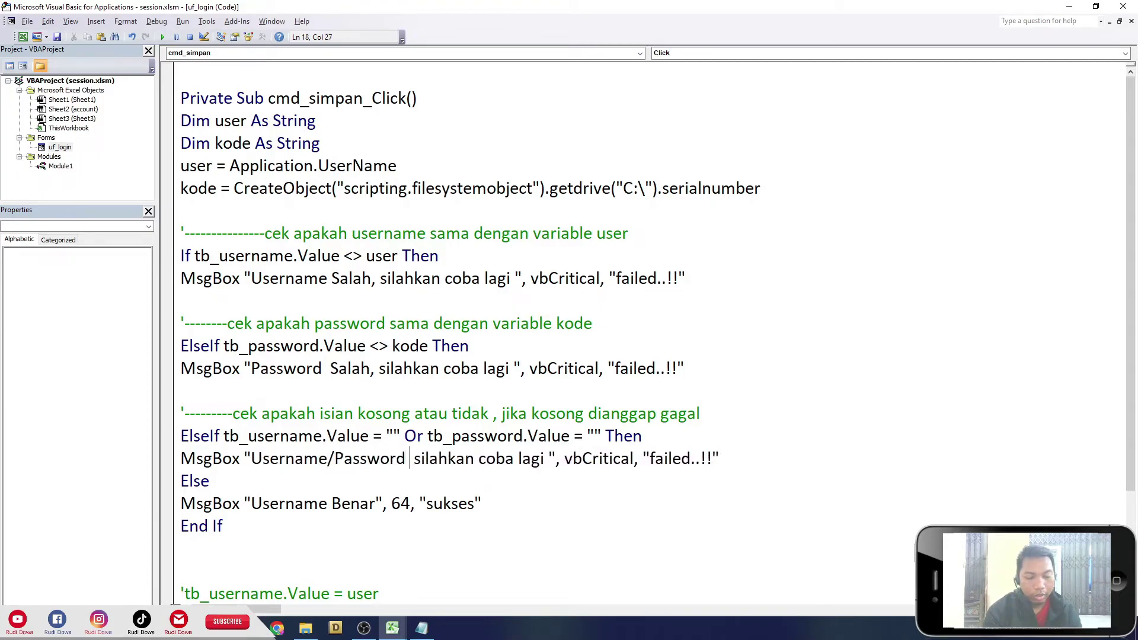
type("tidak boleh")
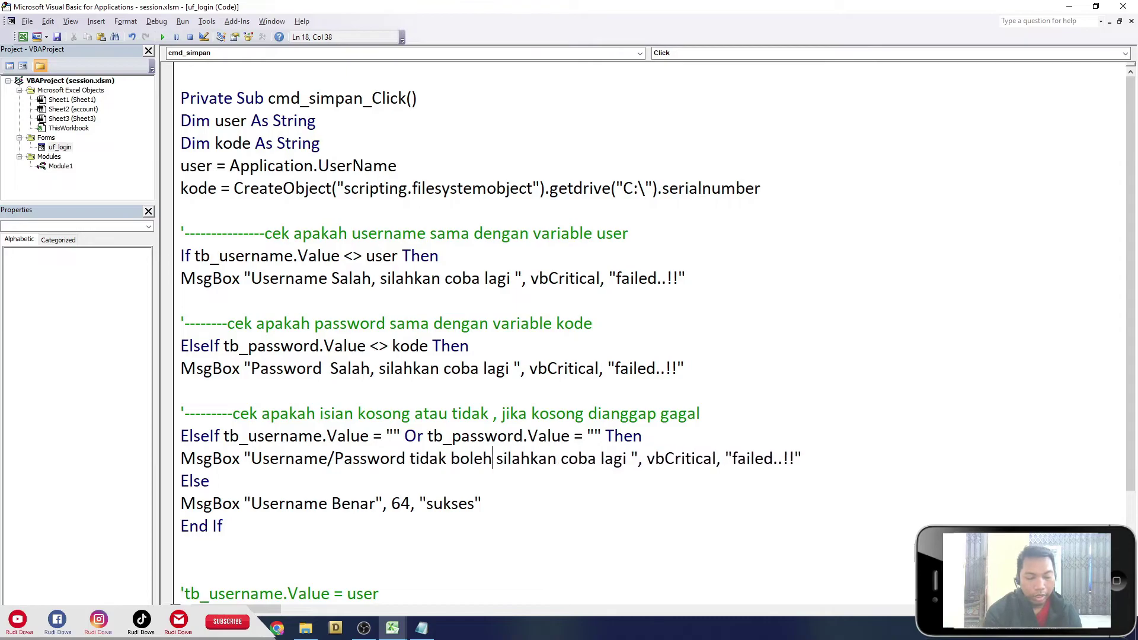
type(" kosong")
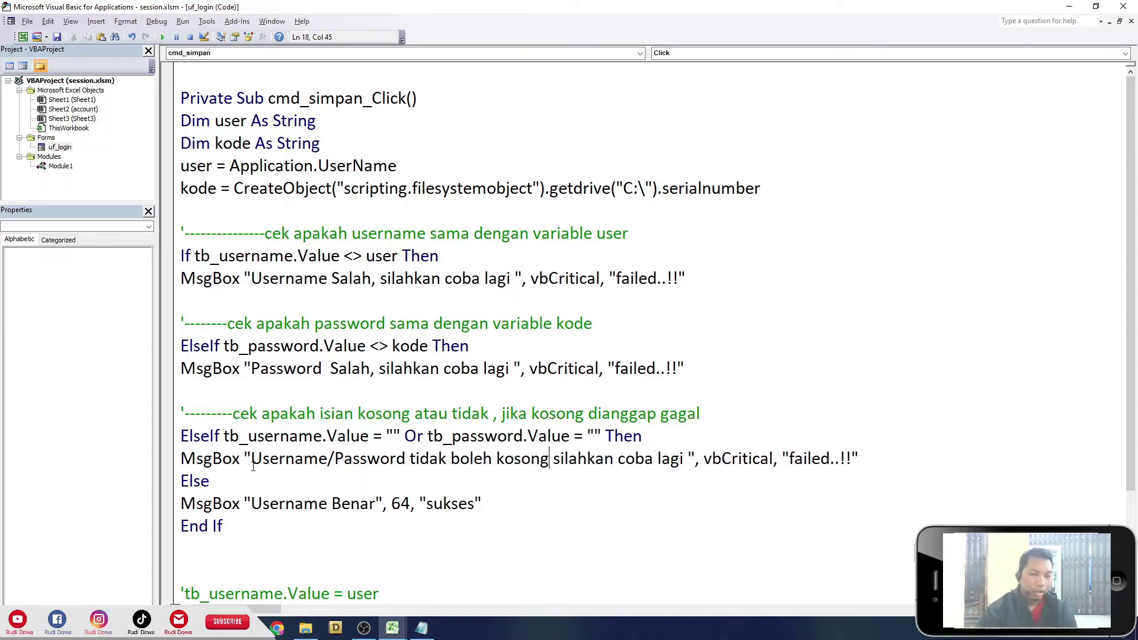
Step: Make the success MsgBox read 'Login Berhasil' by replacing 'Username' and deleting 'Benar'
double_click(304, 504)
type("Login ")
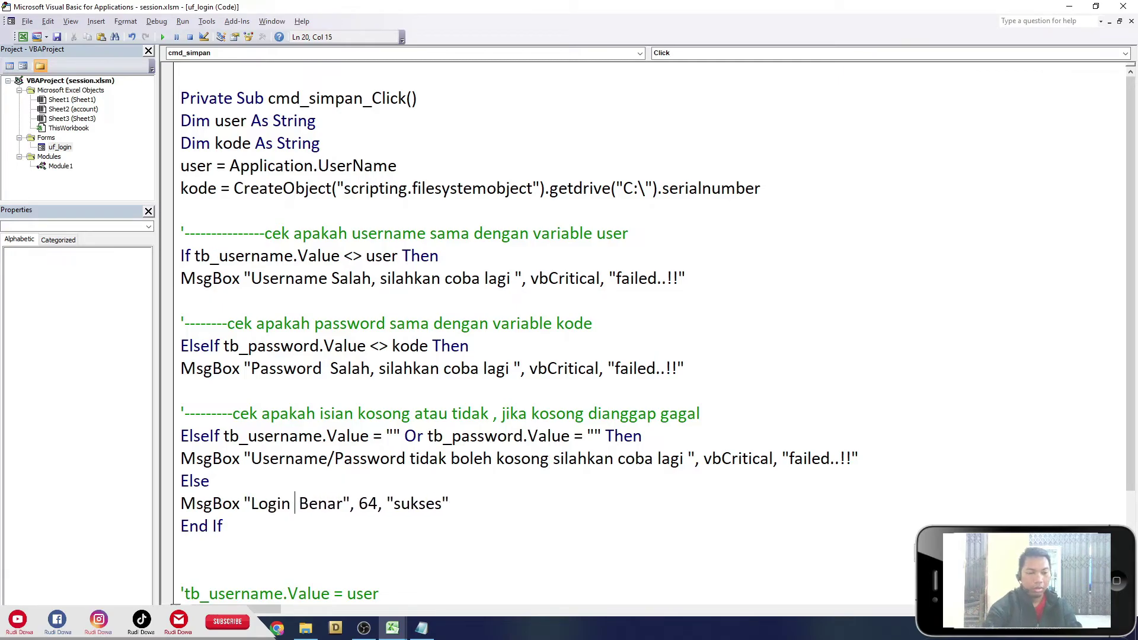
type("Berhasil")
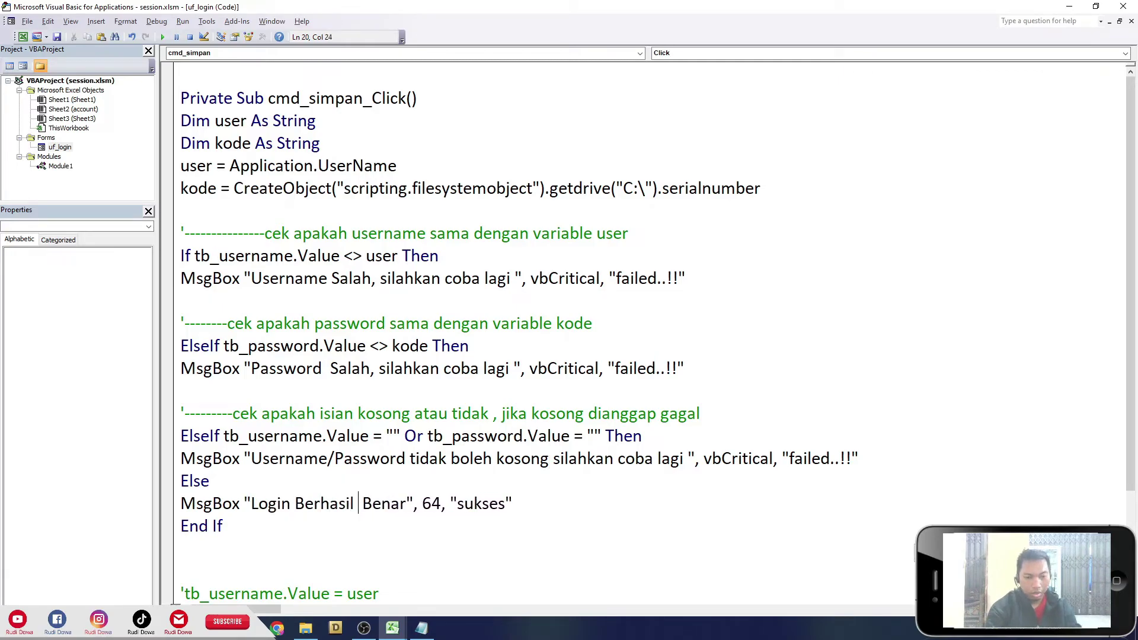
left_click_drag(358, 503, 409, 503)
key("Delete")
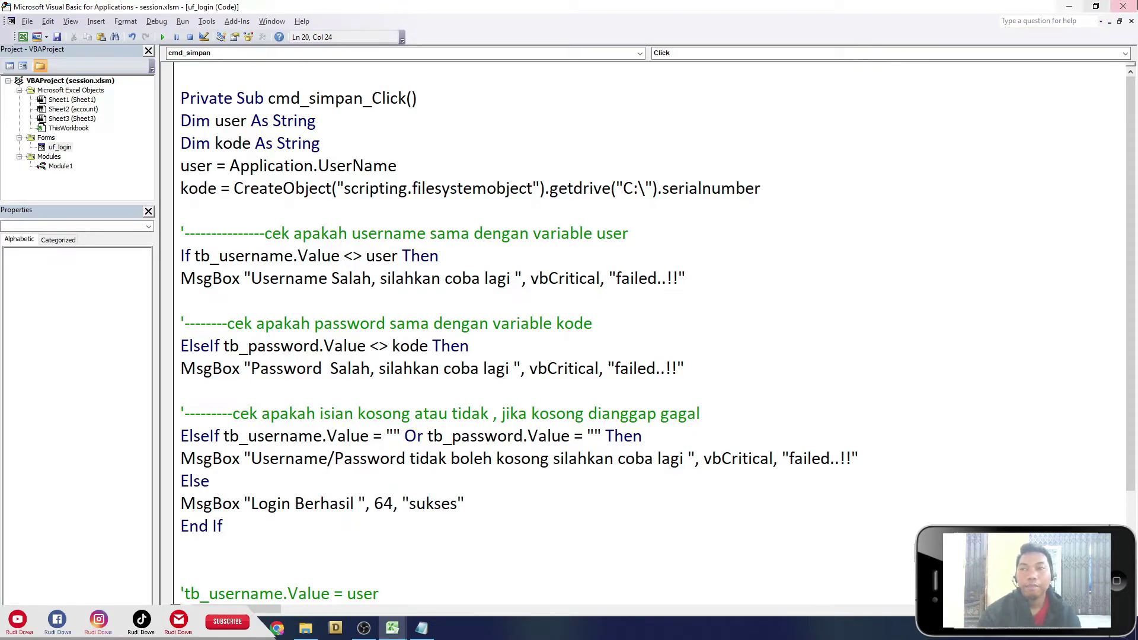
left_click(1068, 7)
Step: Test the login form with empty fields and with username 'dasdas', dismissing each failure message
left_click(378, 320)
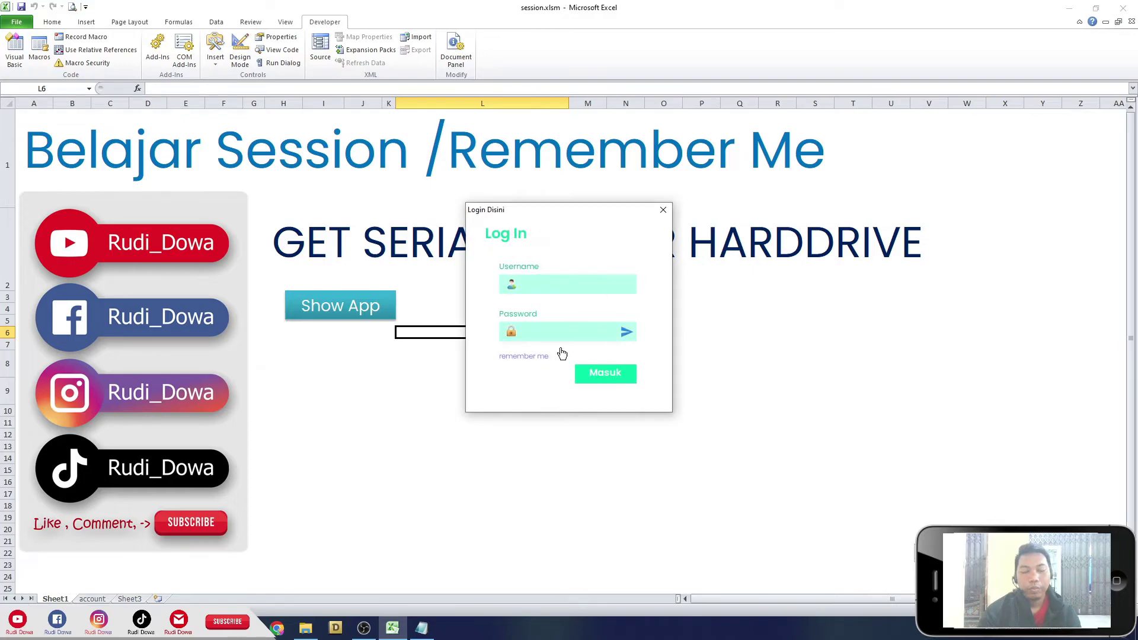
left_click(621, 375)
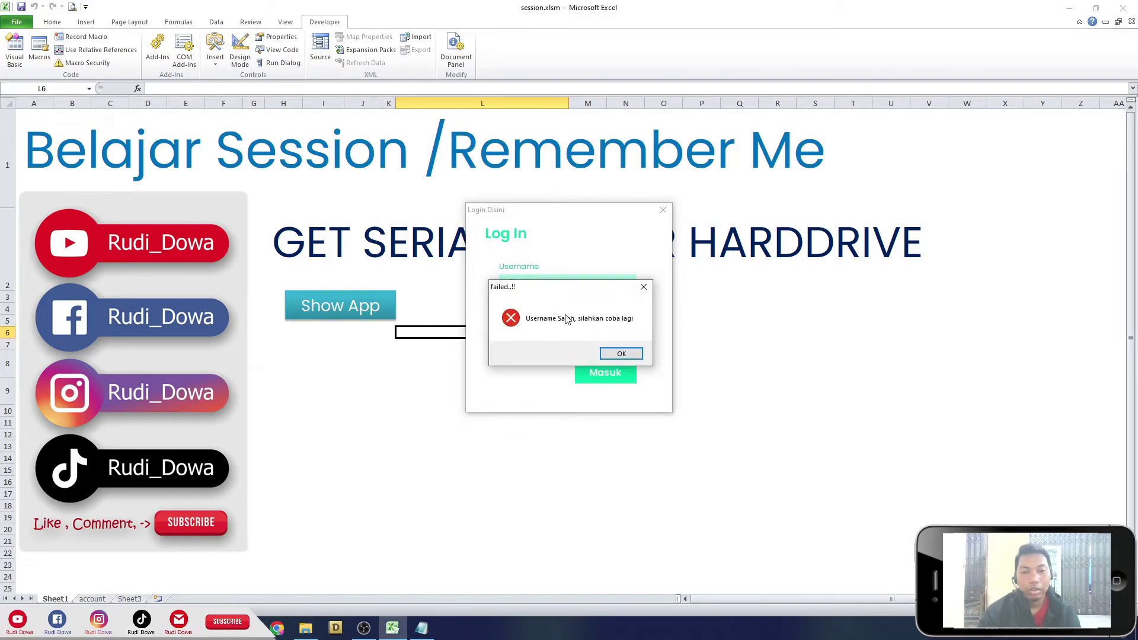
left_click(621, 354)
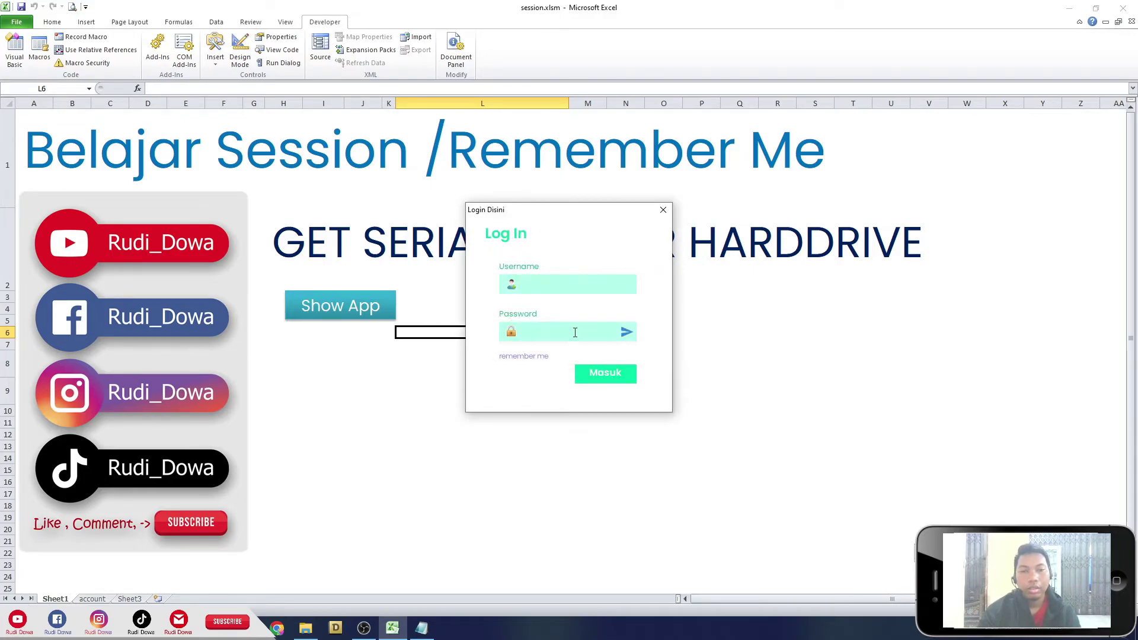
type("dasdas")
left_click(603, 374)
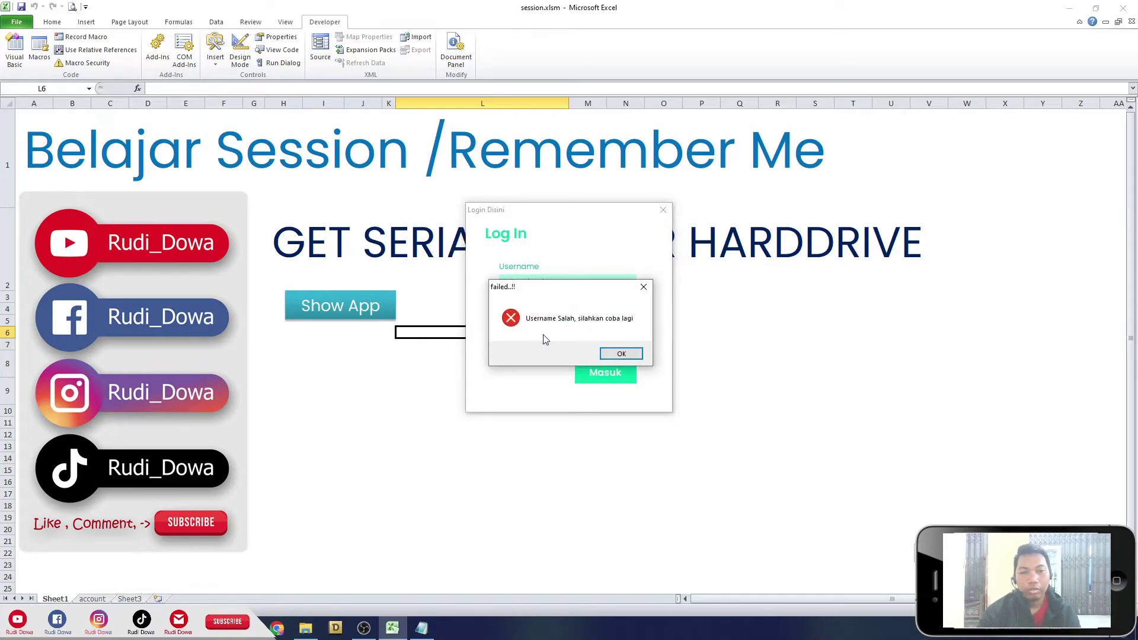
left_click(620, 355)
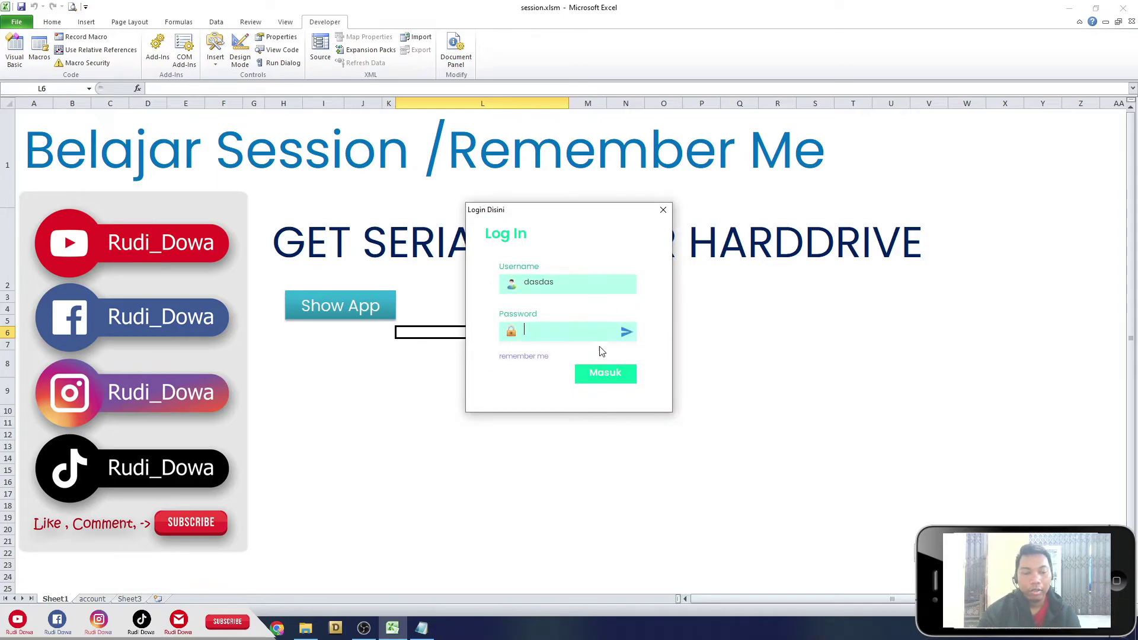
Step: Clear the Username box, close the login form, and go back to the code editor
double_click(599, 284)
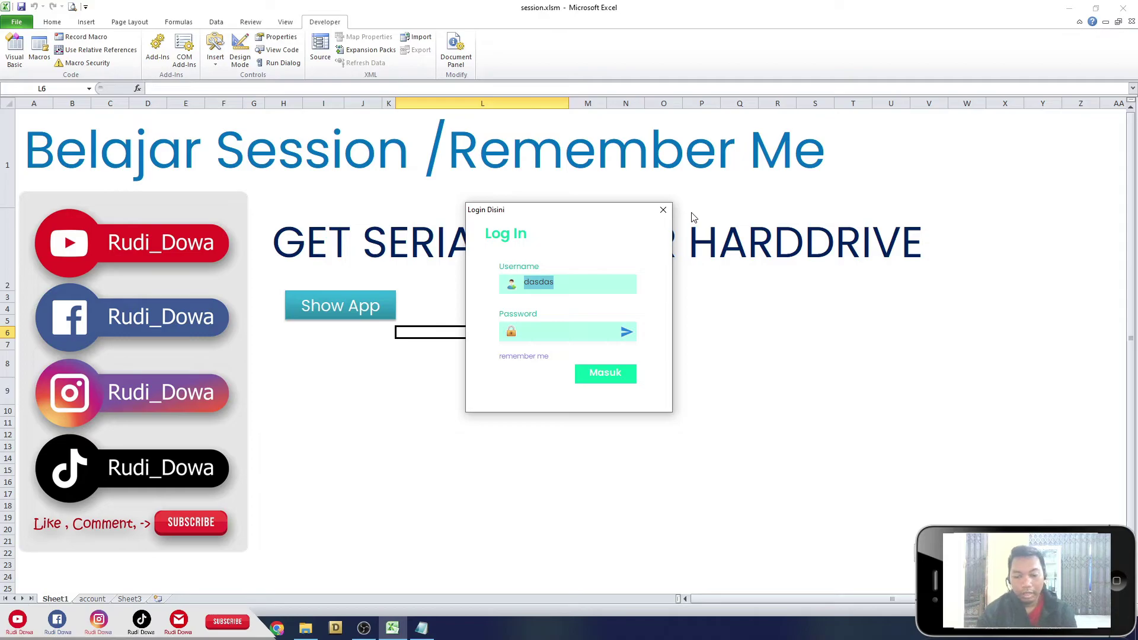
key("BackSpace")
left_click(663, 210)
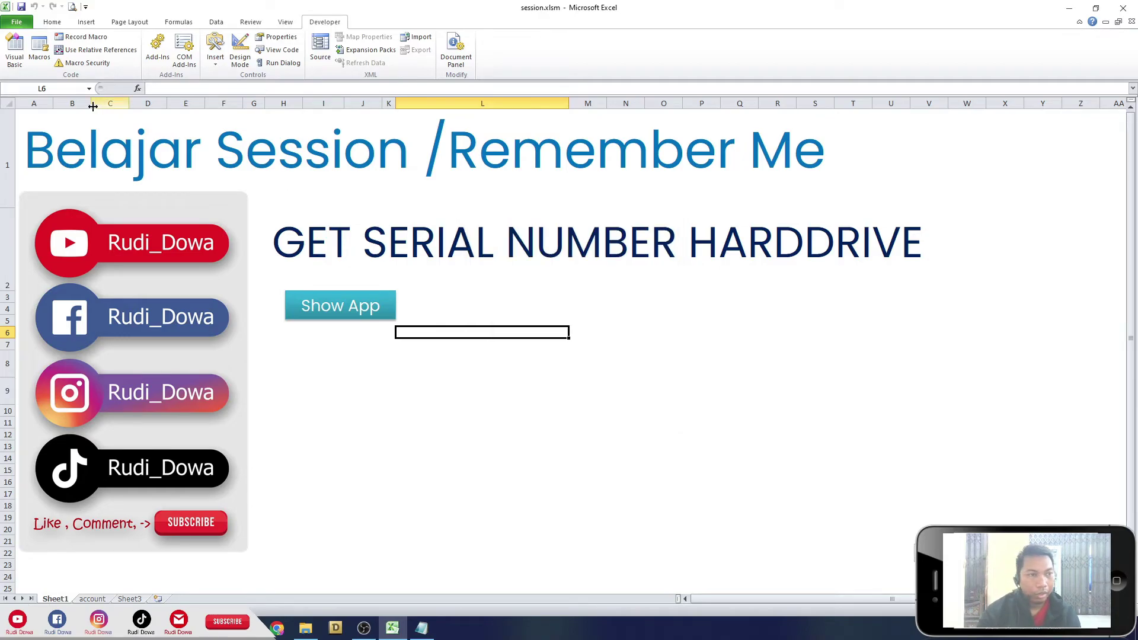
left_click(16, 49)
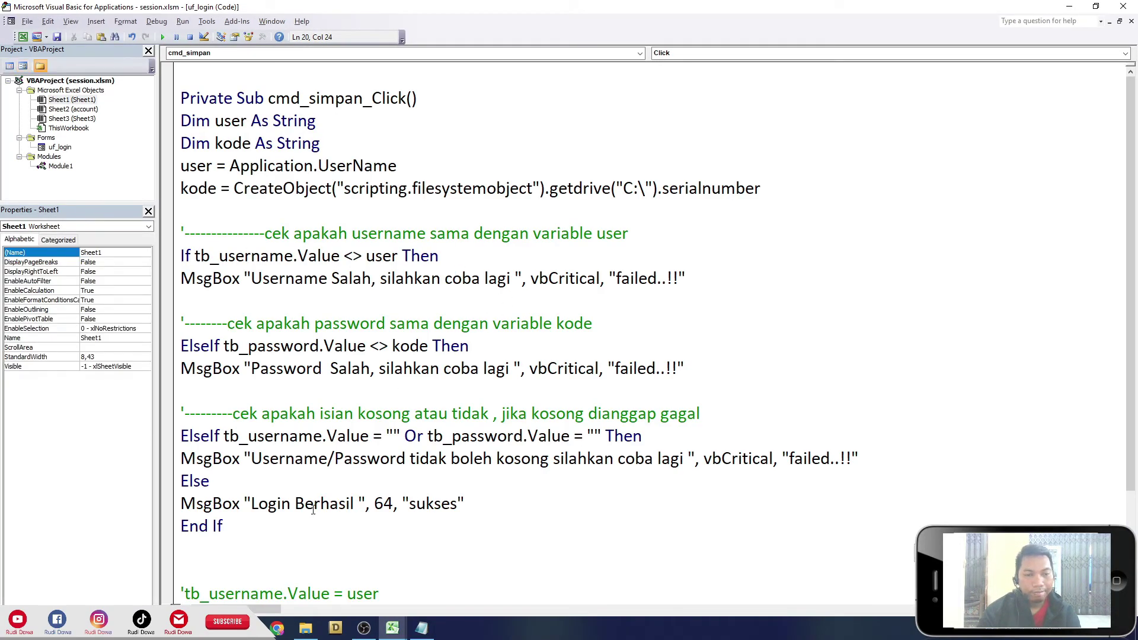
Step: Insert the comment '-----------jika berhasil after the empty-field message line, just above Else
scroll(307, 521, "down", 1)
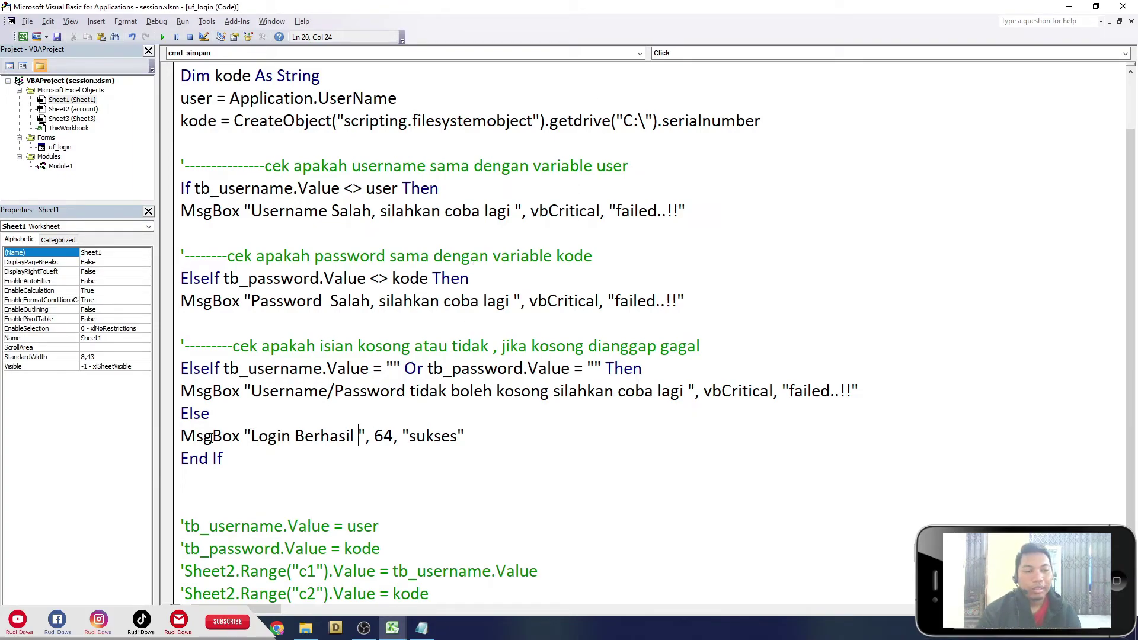
left_click(241, 416)
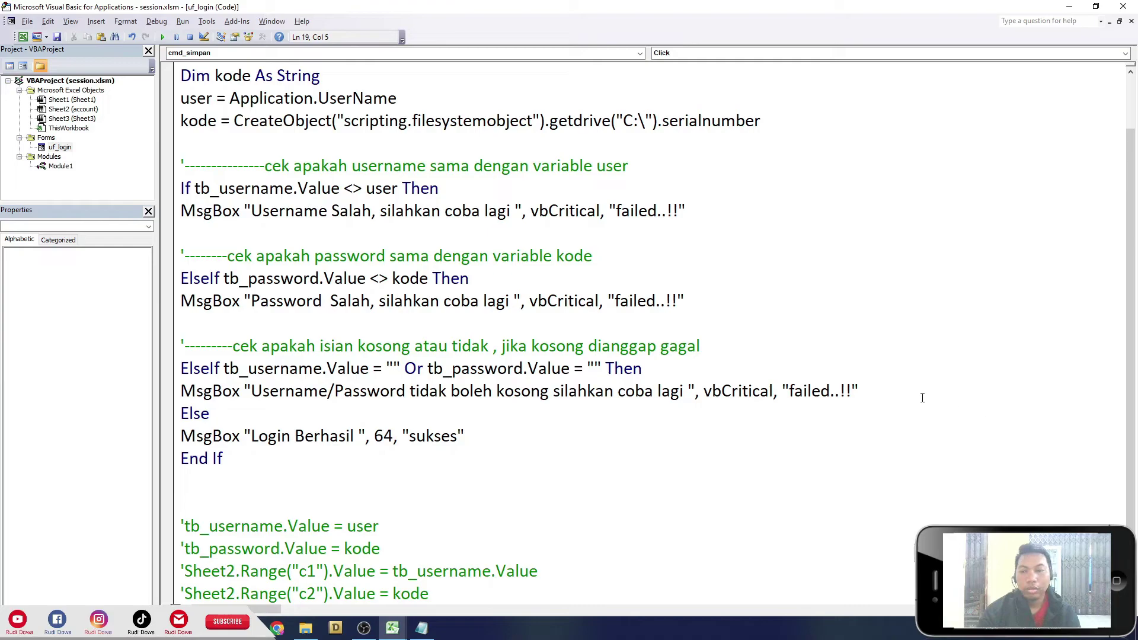
left_click(860, 391)
key("Return")
key("Return")
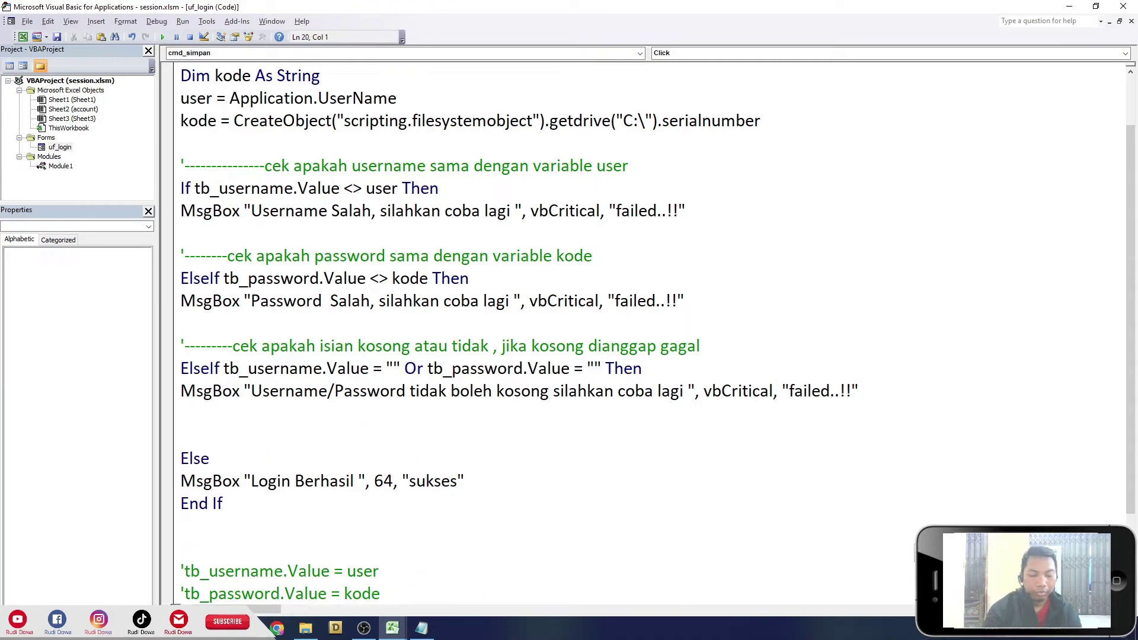
type("'-----------c")
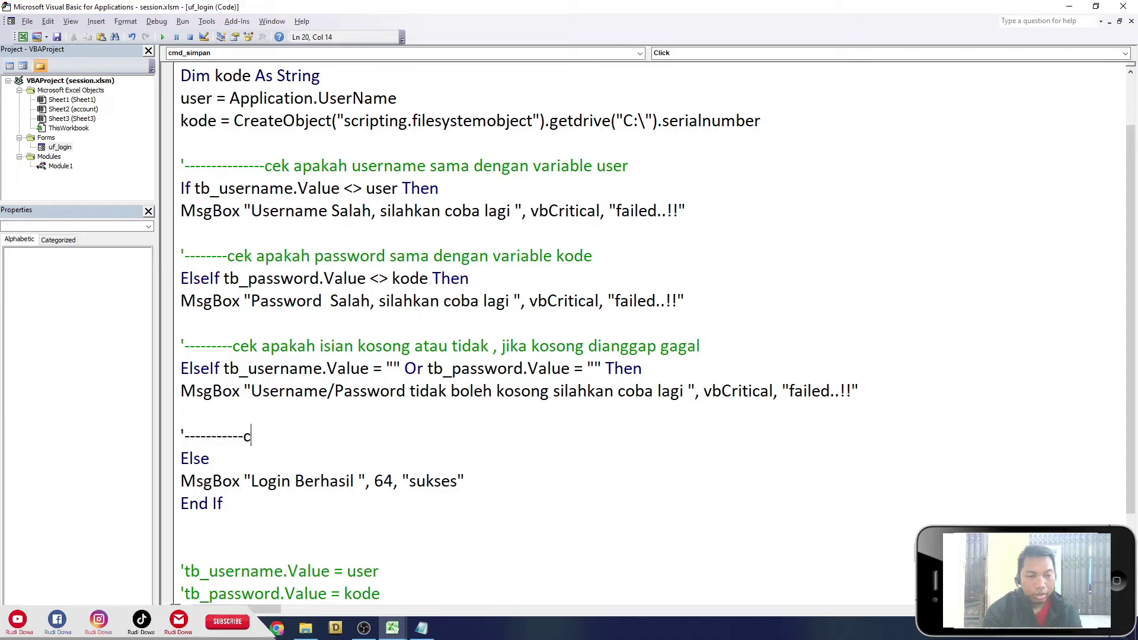
key("BackSpace")
type("jika berhasil")
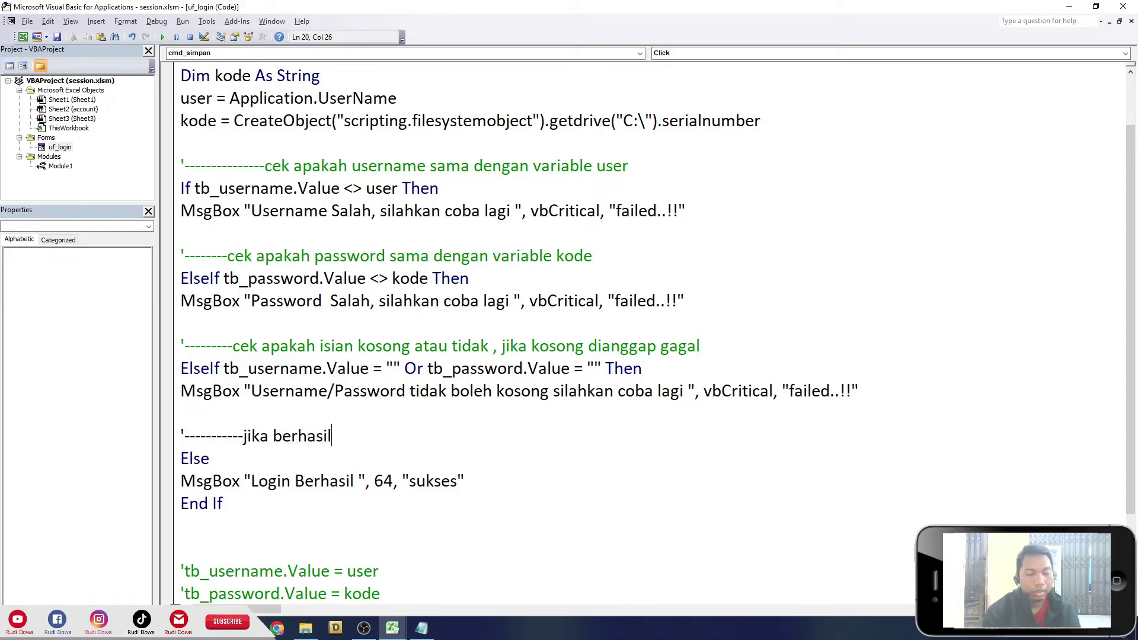
left_click(575, 479)
scroll(573, 470, "down", 1)
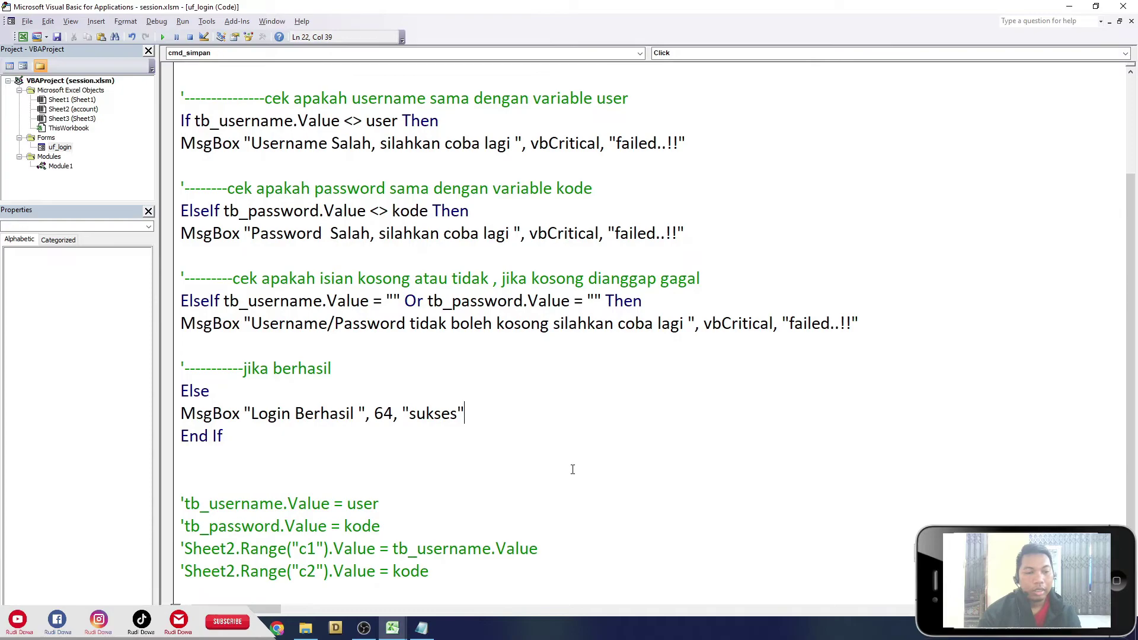
Step: Bring the Excel workbook to the front, then open and close the login form
left_click(400, 633)
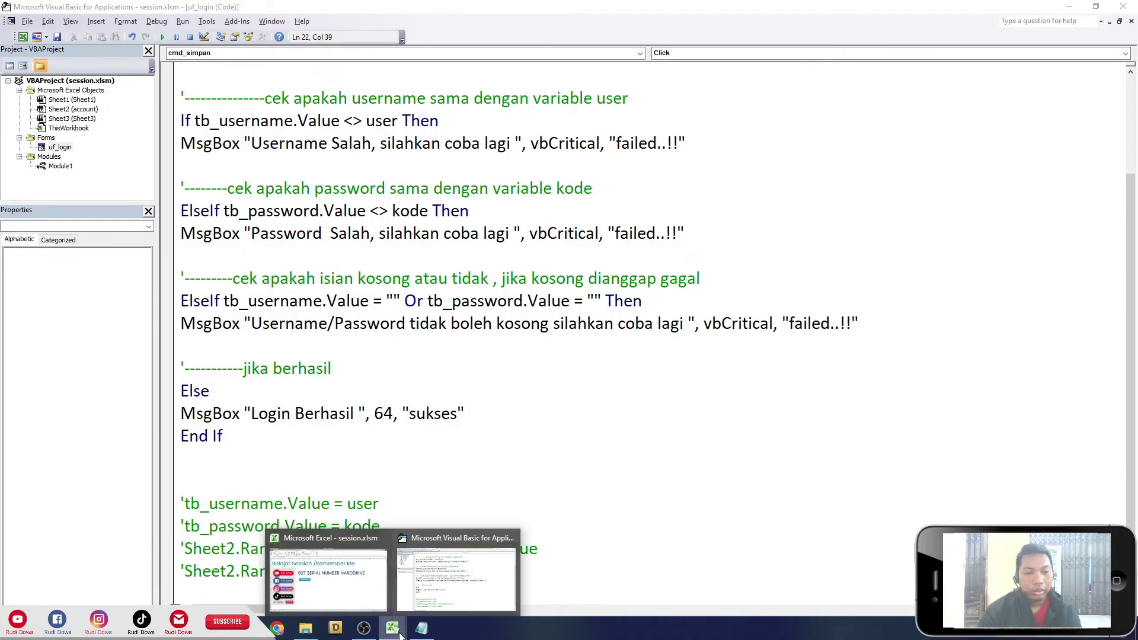
left_click(327, 578)
left_click(348, 308)
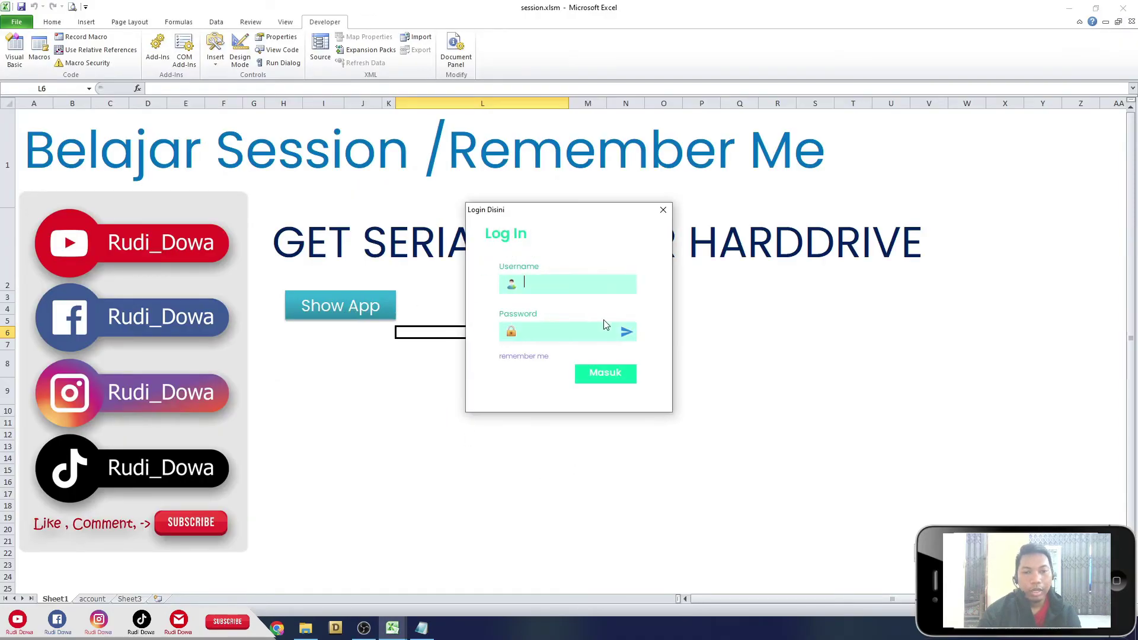
left_click(664, 210)
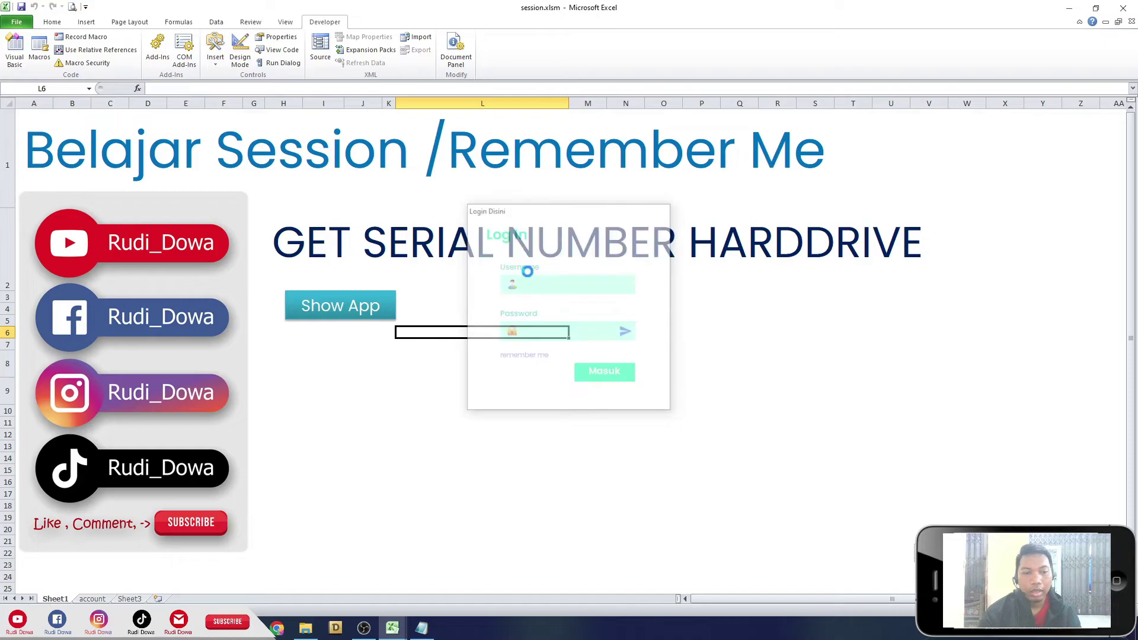
Step: Check the account sheet's username and password cells C1:C2, then return to Sheet1 and the code editor
left_click(94, 599)
left_click_drag(193, 120, 228, 148)
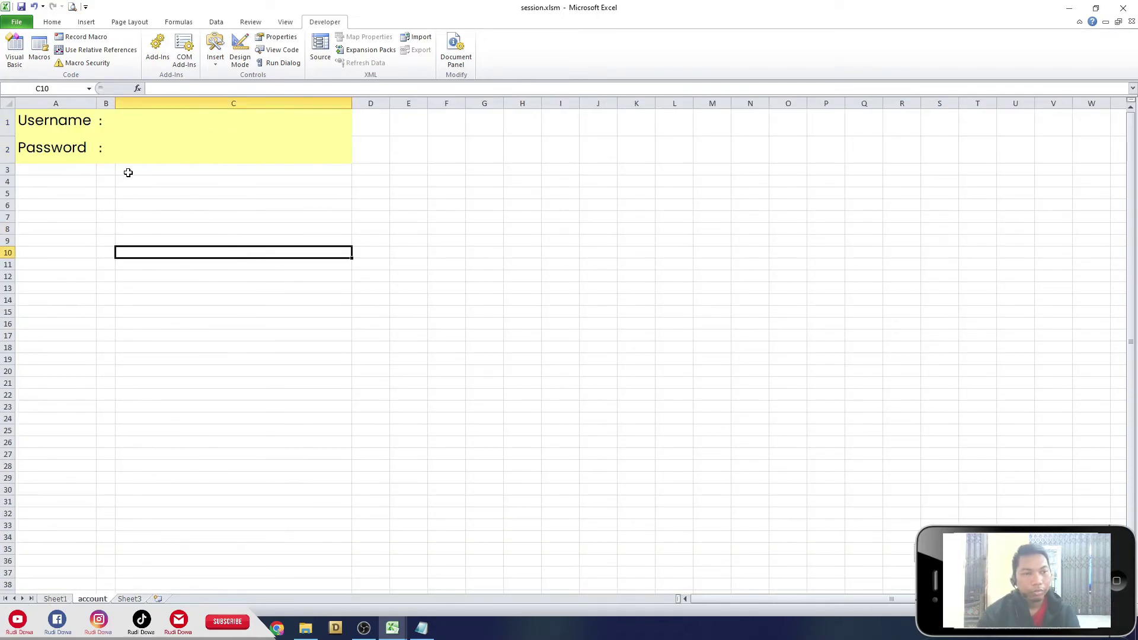
left_click(55, 599)
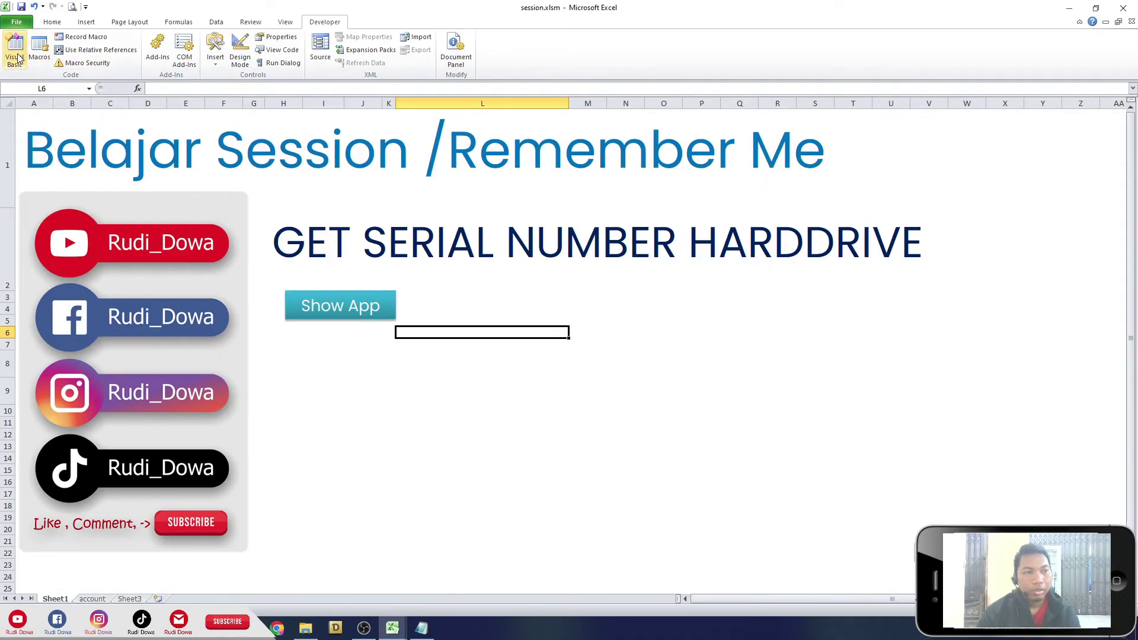
left_click(19, 58)
Step: Copy the two commented Sheet2.Range saving lines into the success branch under Else
double_click(305, 223)
scroll(344, 495, "down", 2)
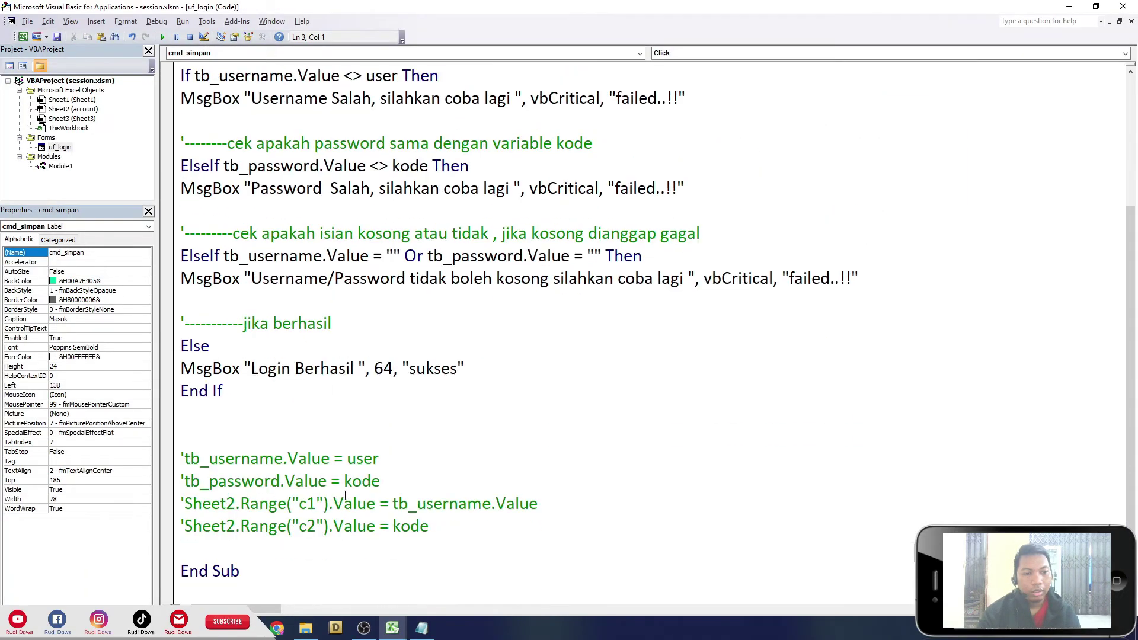
left_click_drag(429, 526, 173, 511)
key("ctrl+c")
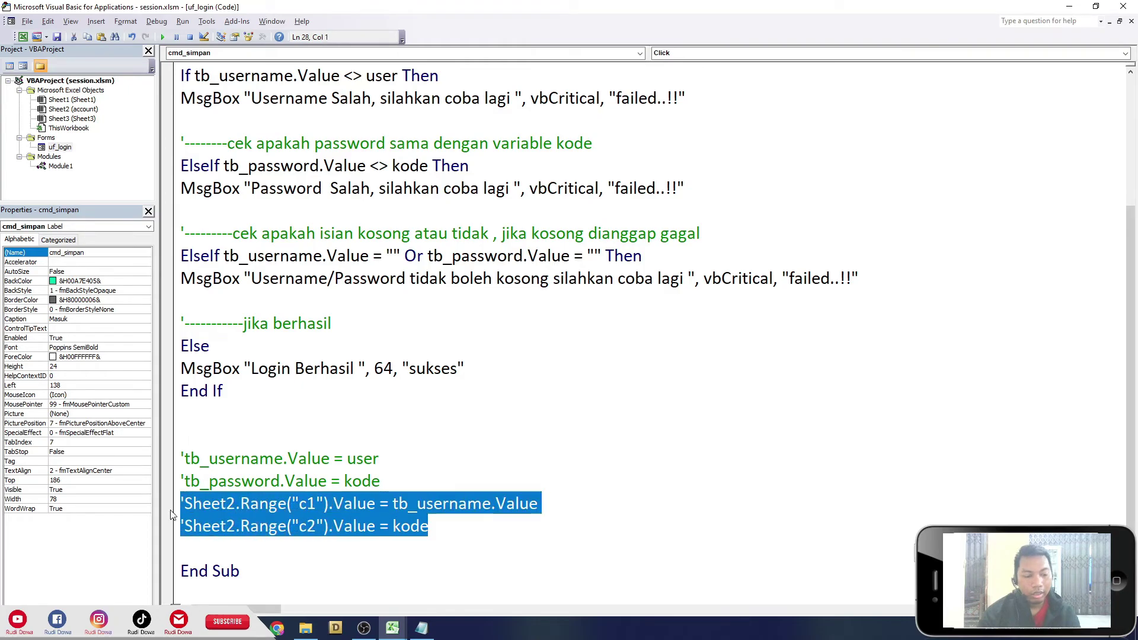
left_click(429, 355)
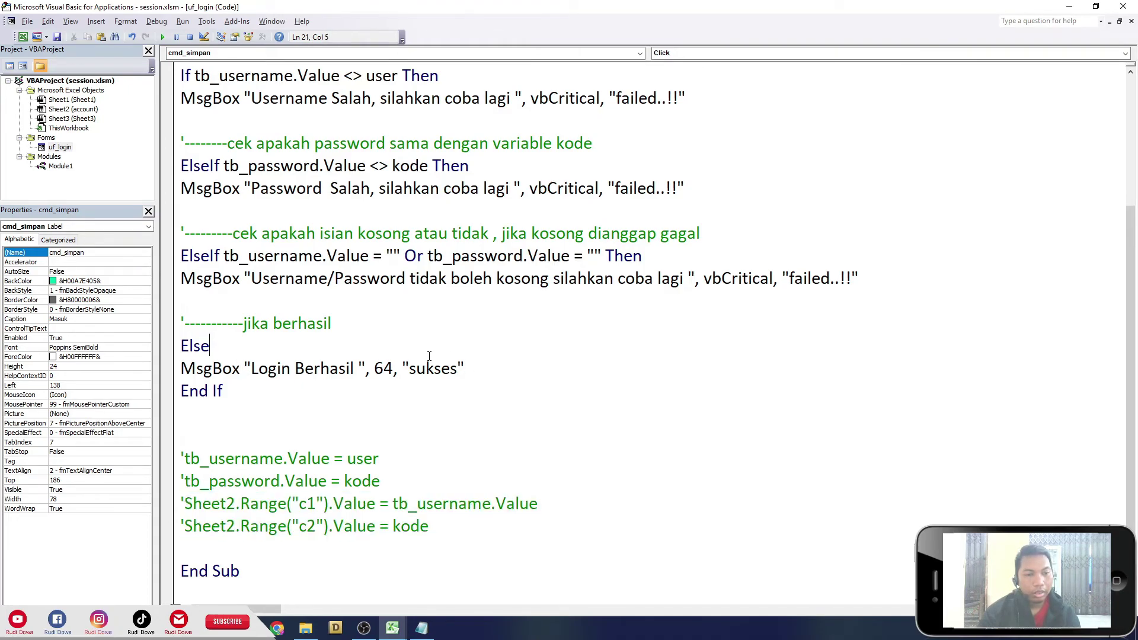
key("Return")
key("ctrl+v")
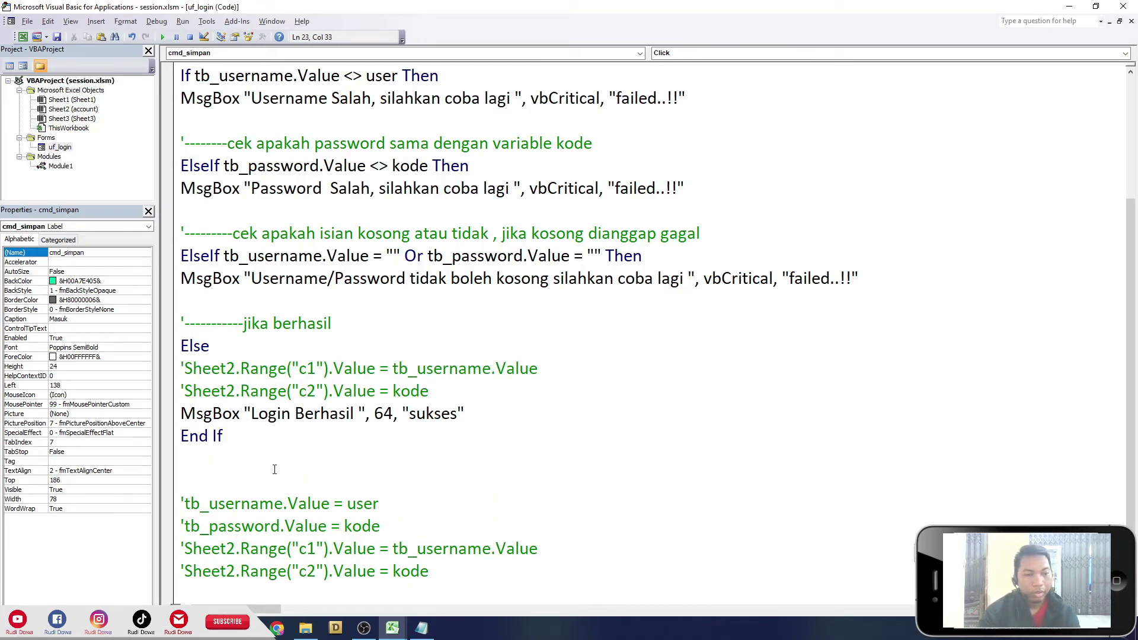
Step: Delete the four leftover commented lines and uncomment the C1 username saving line
scroll(355, 503, "down", 1)
left_click_drag(443, 531, 181, 459)
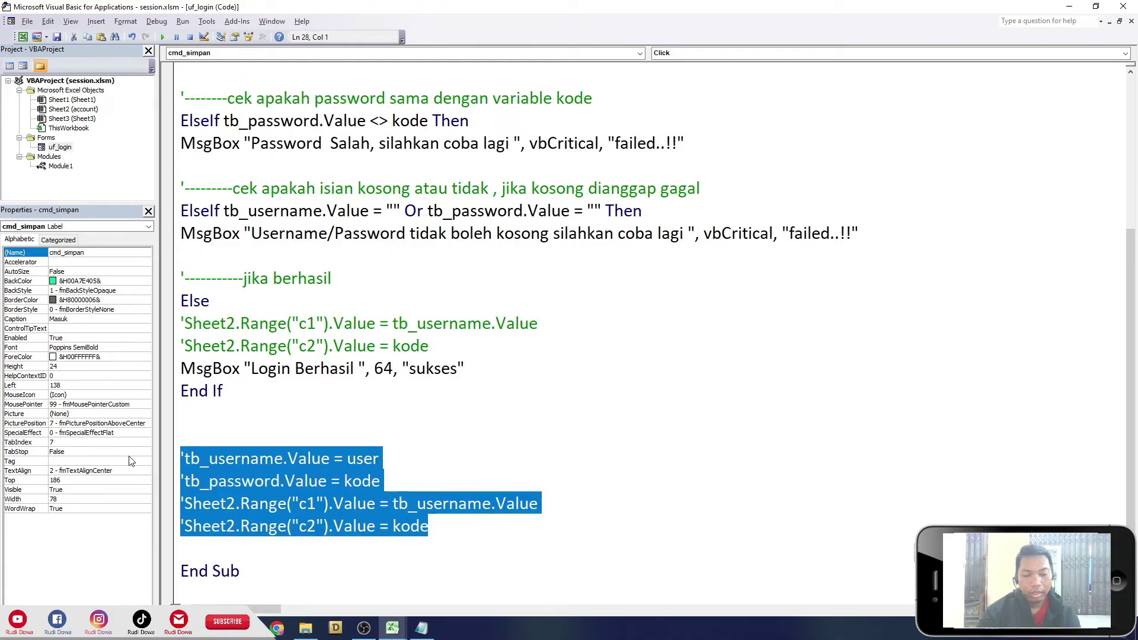
key("Delete")
left_click(184, 386)
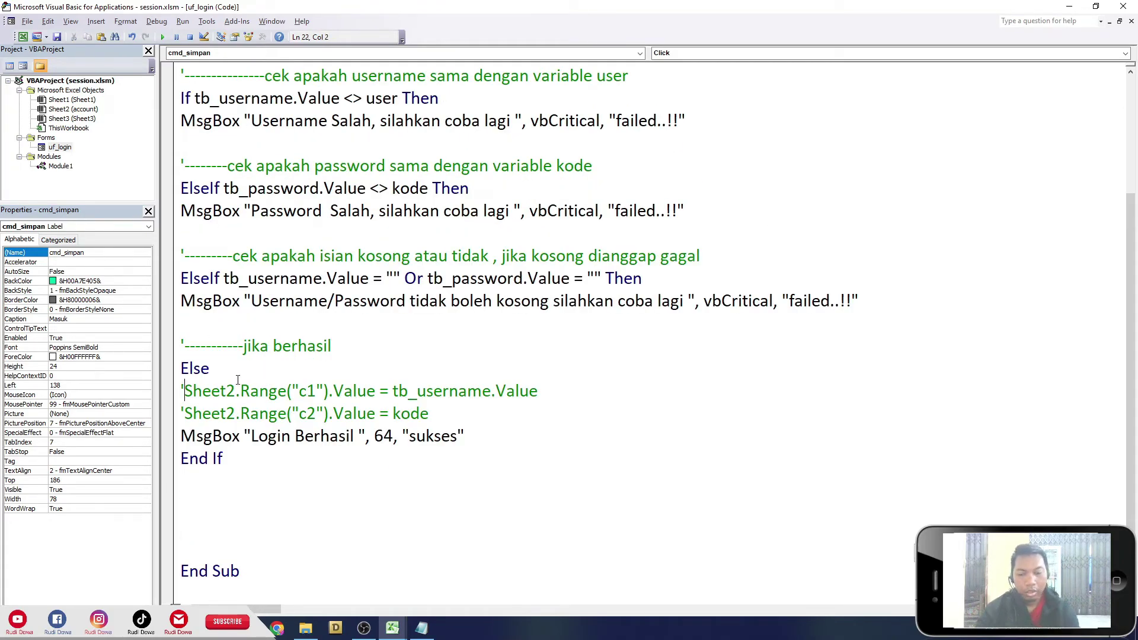
key("BackSpace")
key("BackSpace")
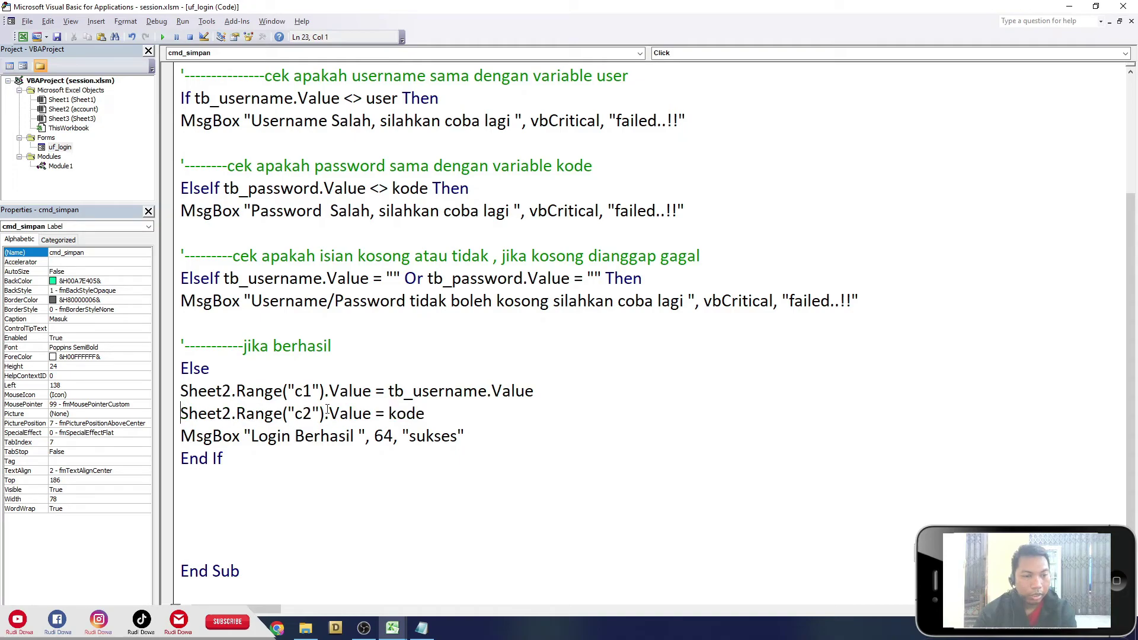
Step: Replace 'kode' on the C2 saving line with tb_password.Value
left_click(549, 436)
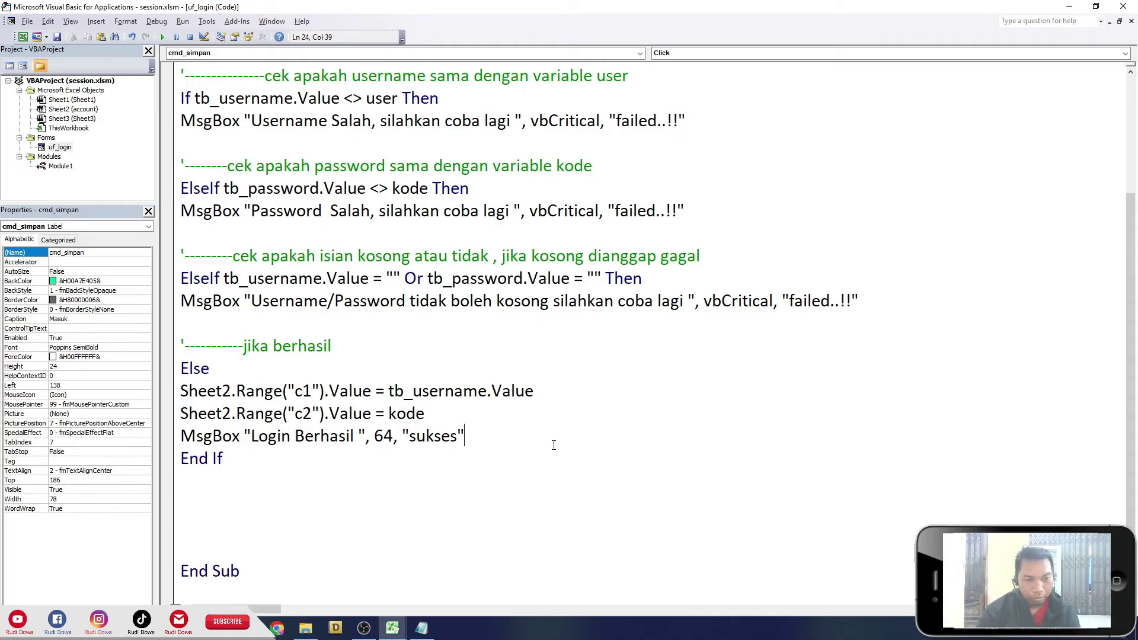
double_click(407, 415)
type("t")
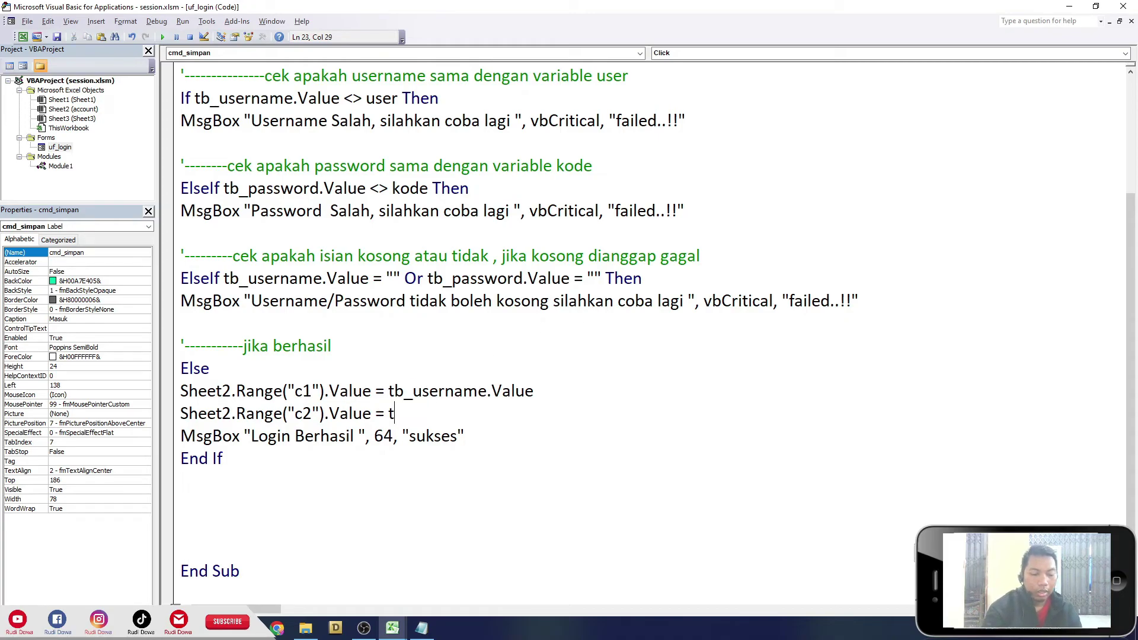
type("b_pas")
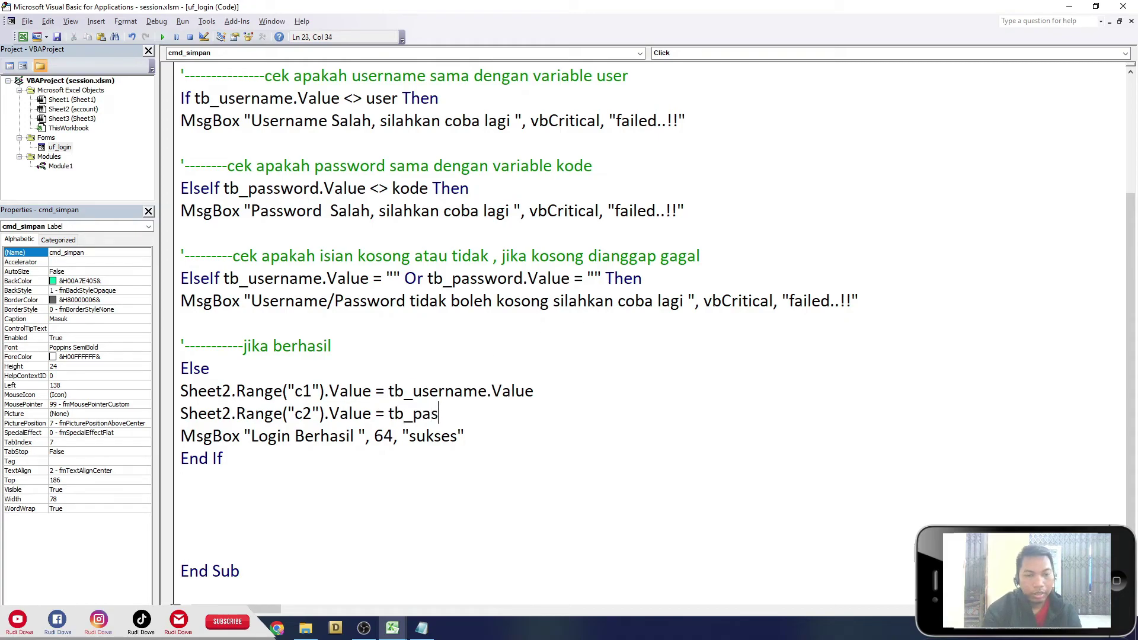
type("sword.value")
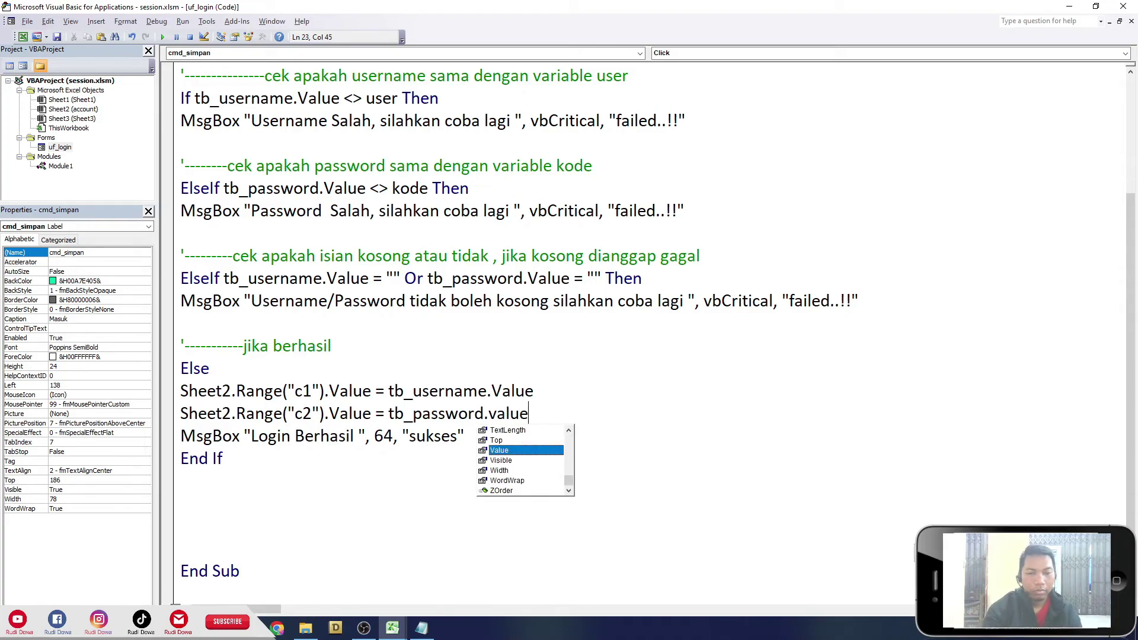
key("Tab")
left_click(594, 510)
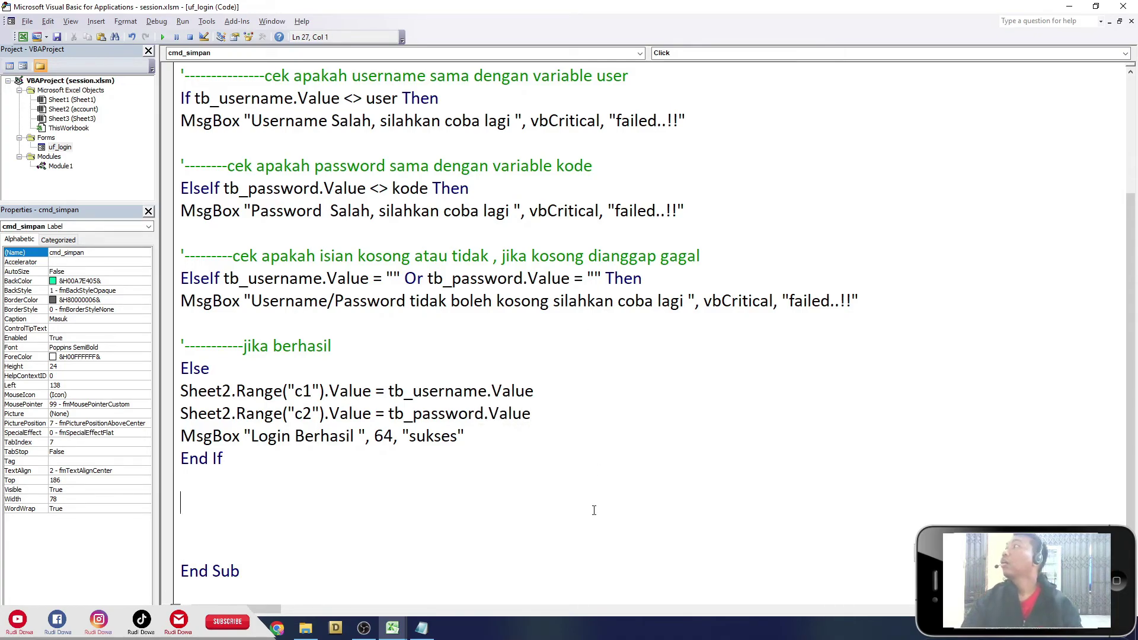
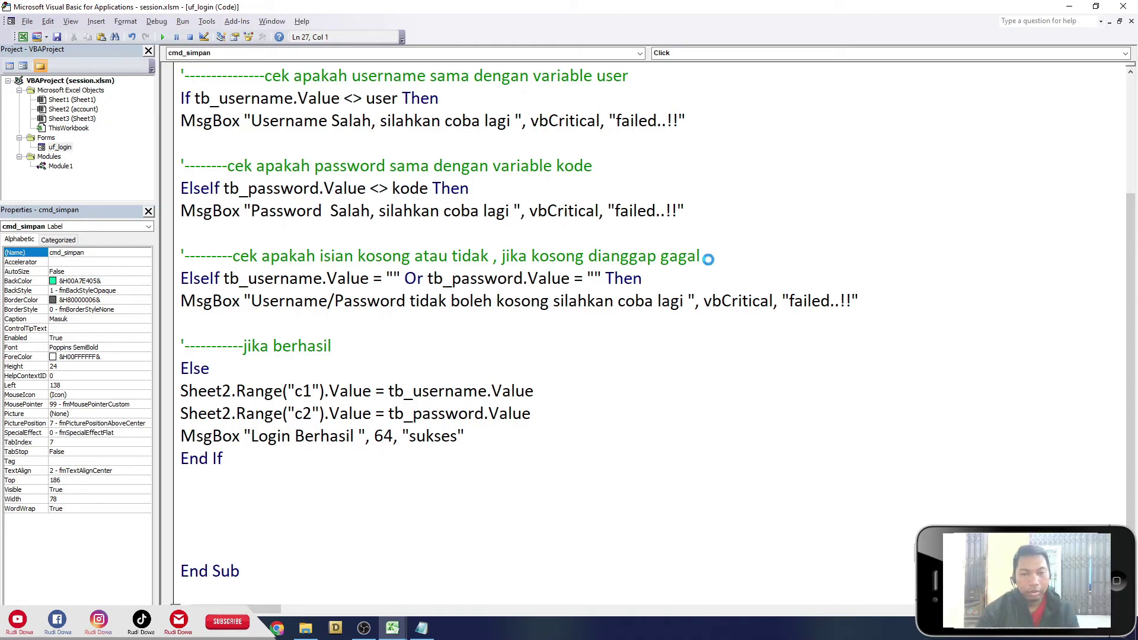
Step: Close the VBA editor, confirm the account sheet's C1:C2 cells are empty, then return to Sheet1
left_click(1123, 7)
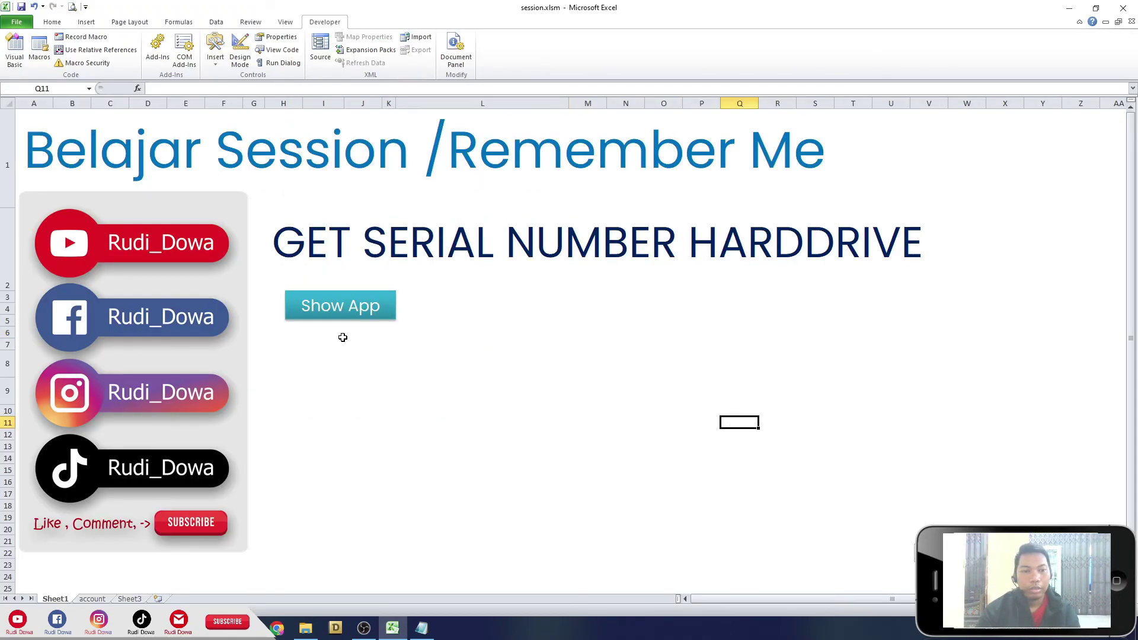
left_click(104, 600)
left_click_drag(199, 117, 202, 138)
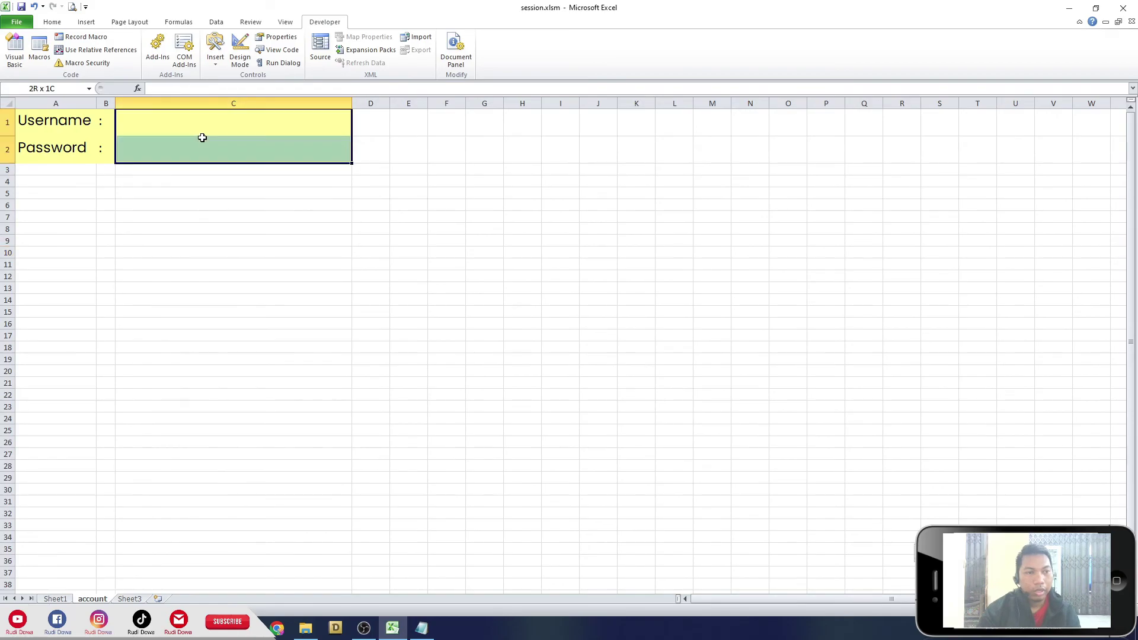
left_click(142, 442)
left_click(59, 599)
Step: Log in through the form with the username and the password pasted from Notepad, submitting with Masuk
left_click(326, 308)
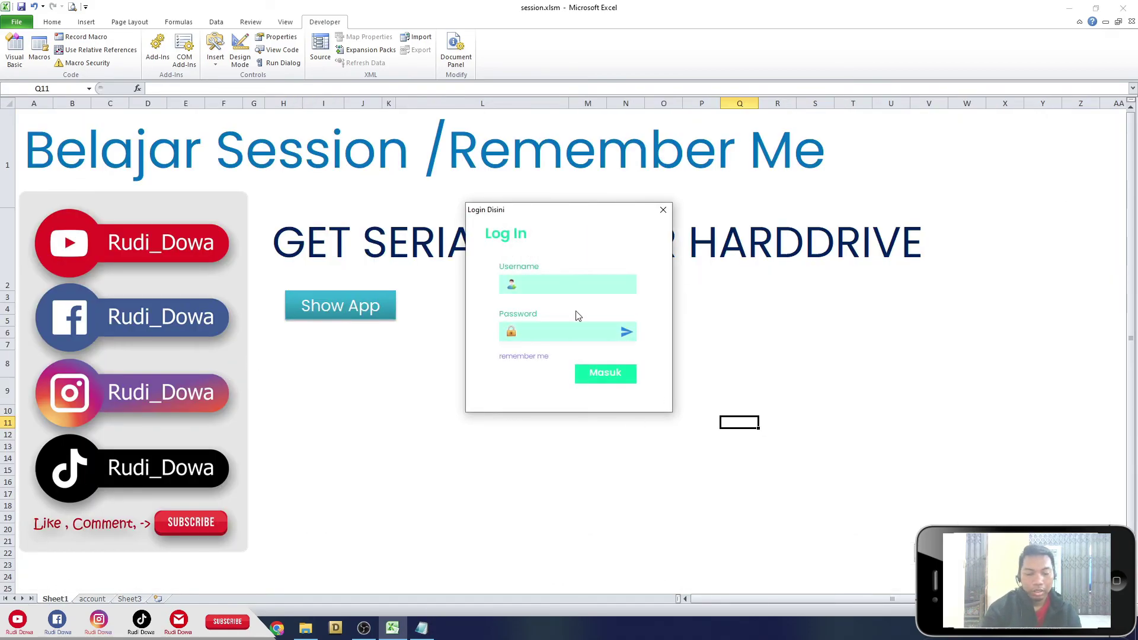
type("hp")
left_click(421, 628)
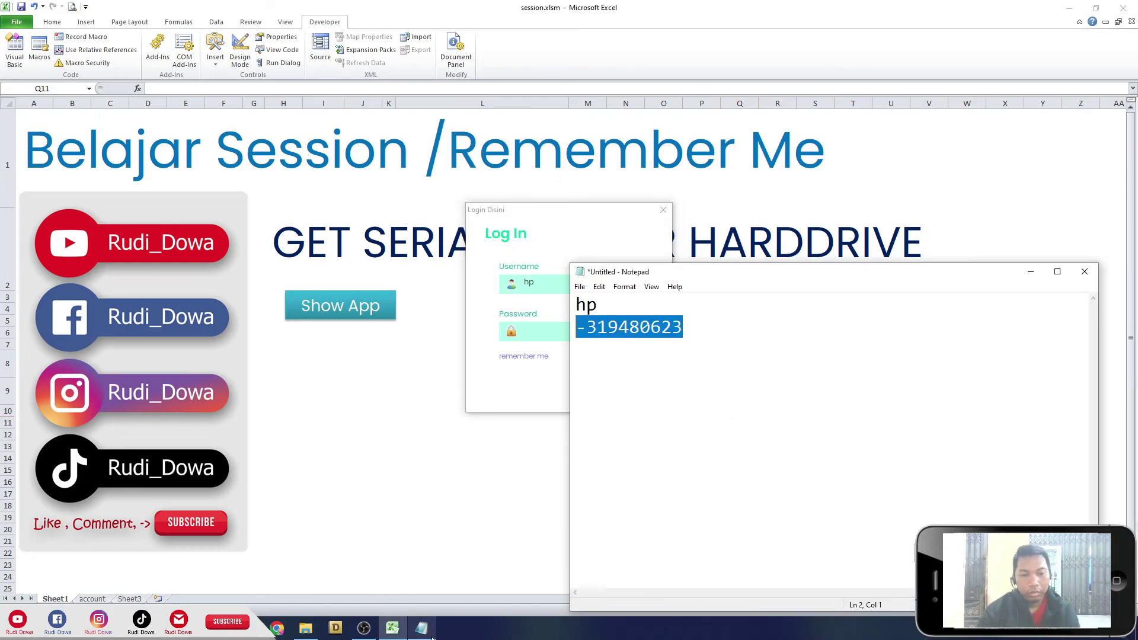
key("alt+Tab")
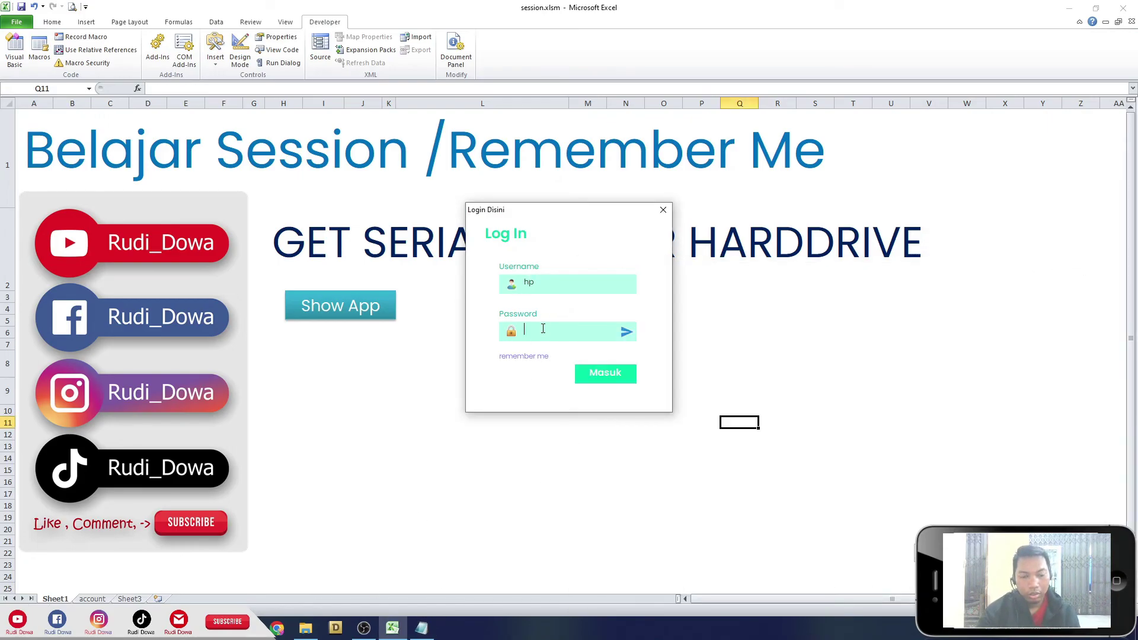
key("ctrl+v")
left_click(614, 377)
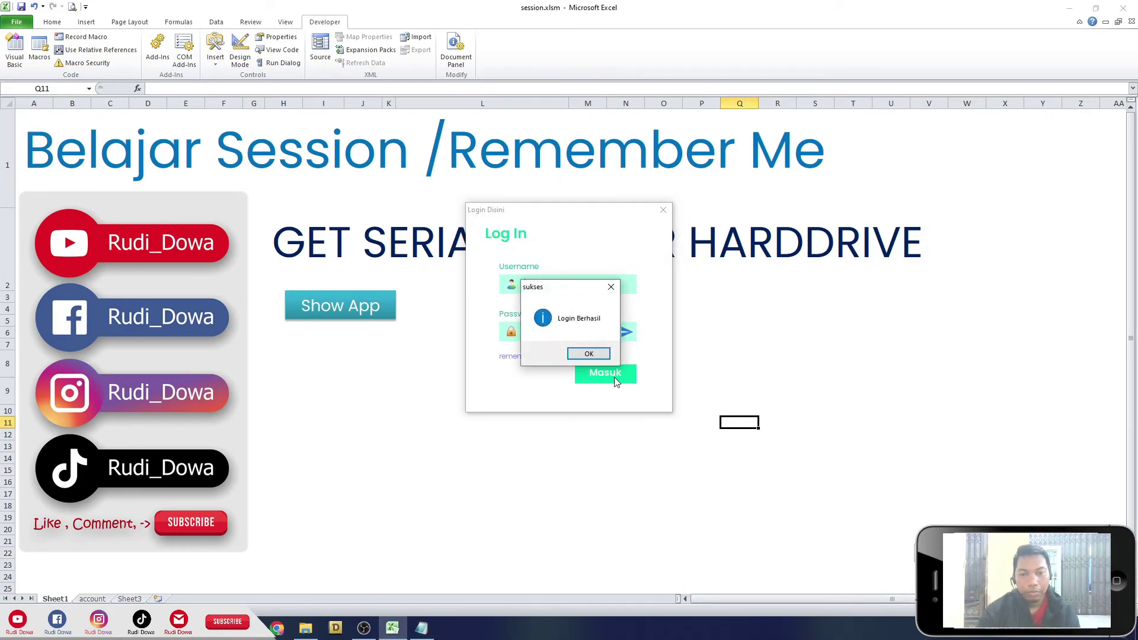
Step: Dismiss the success message, close the form, and verify the credentials saved in account!C1:C2
left_click(589, 355)
left_click(663, 210)
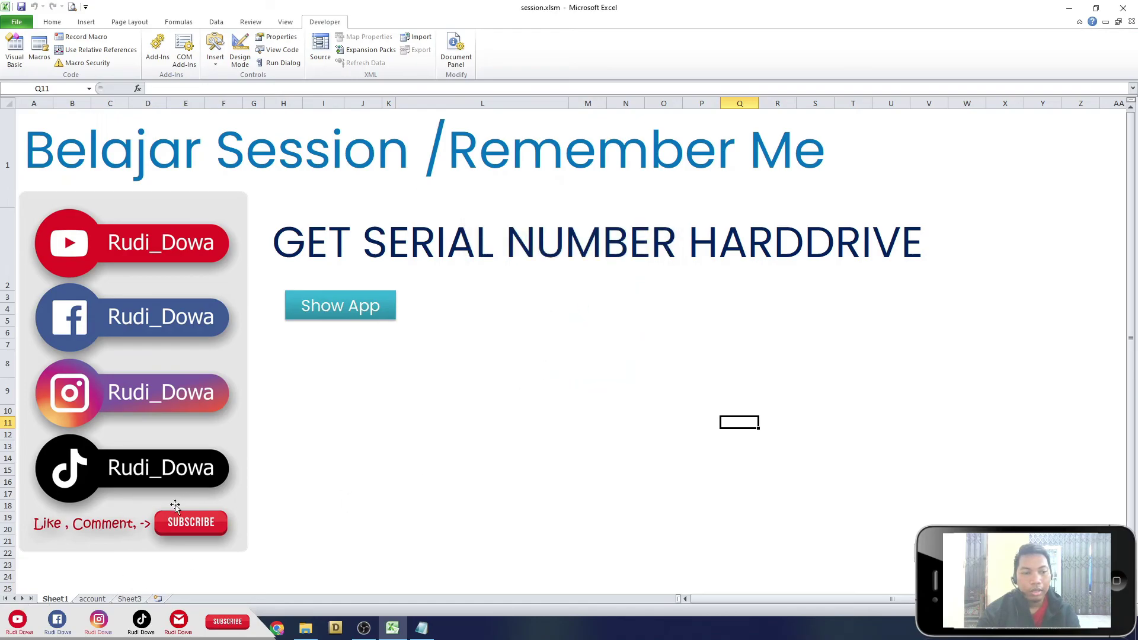
left_click(100, 596)
left_click_drag(244, 121, 248, 143)
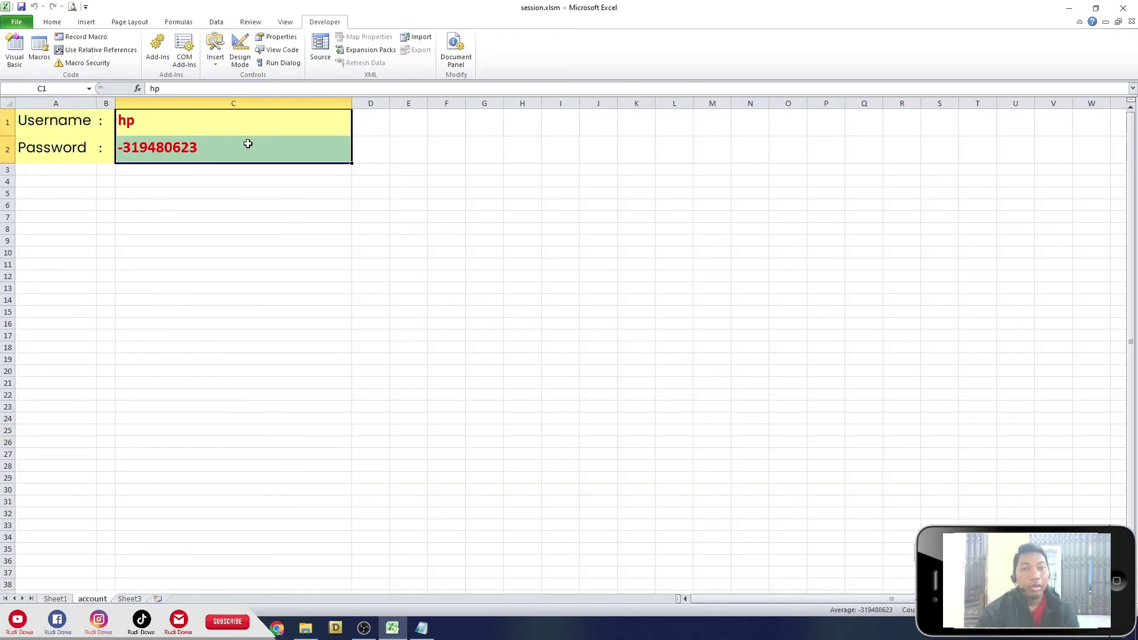
left_click(56, 599)
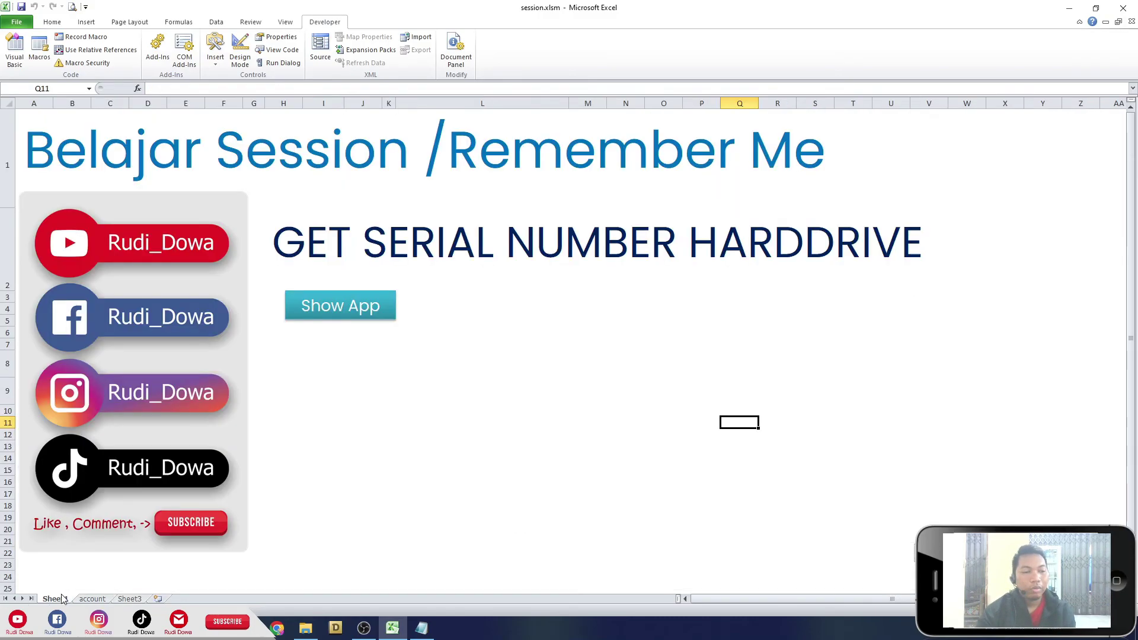
Step: Select the title cell H2 on Sheet1, then reopen the login form with Show App
left_click(295, 235)
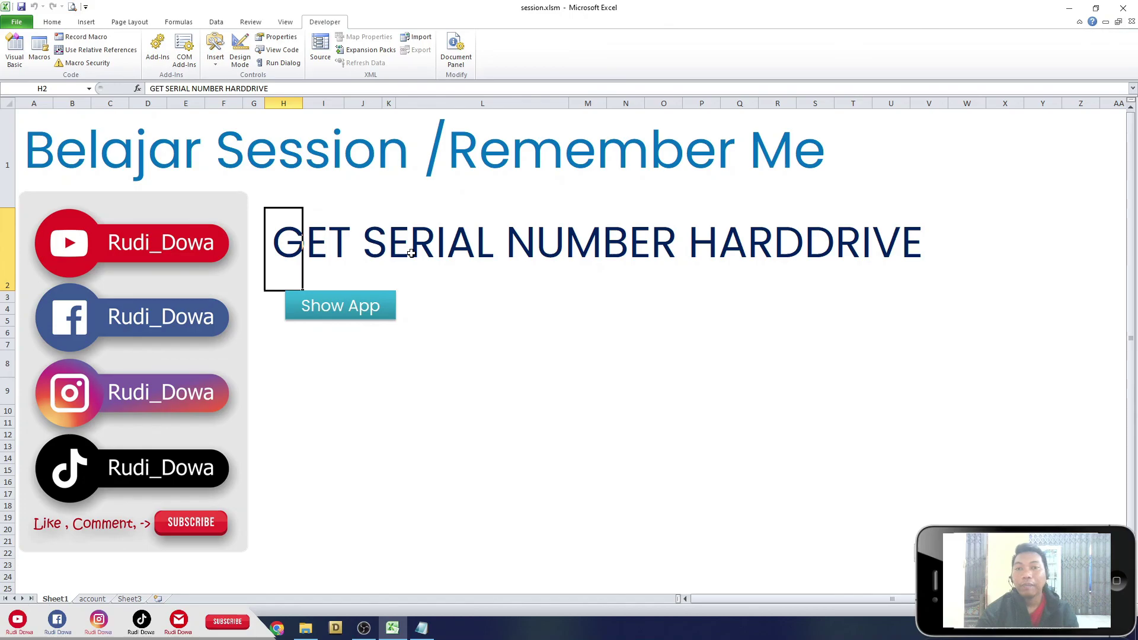
left_click(305, 315)
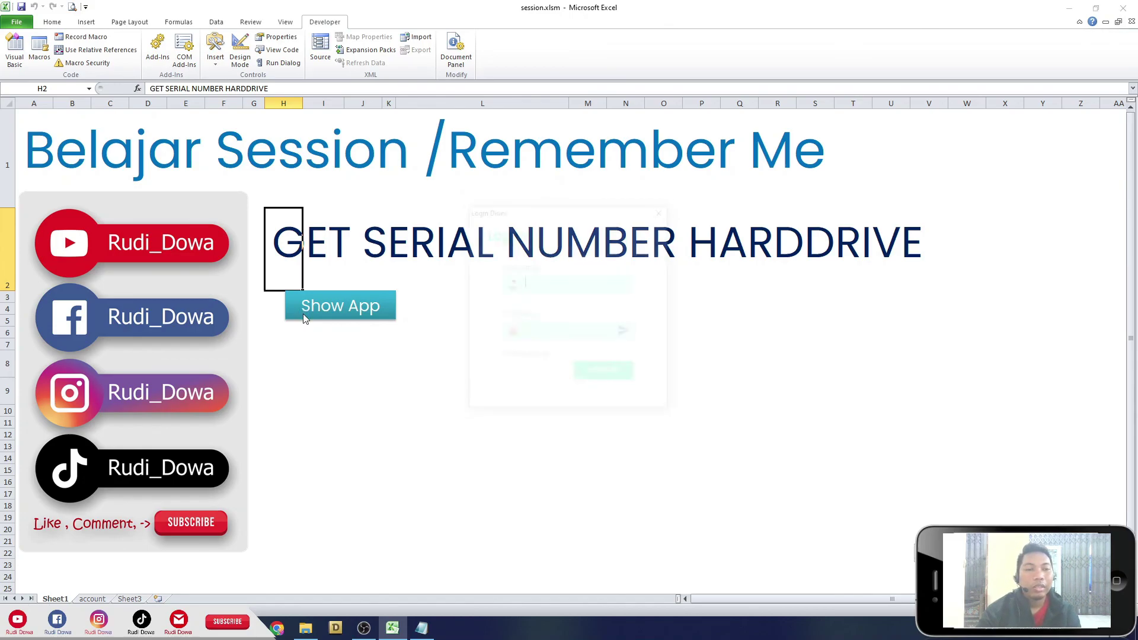